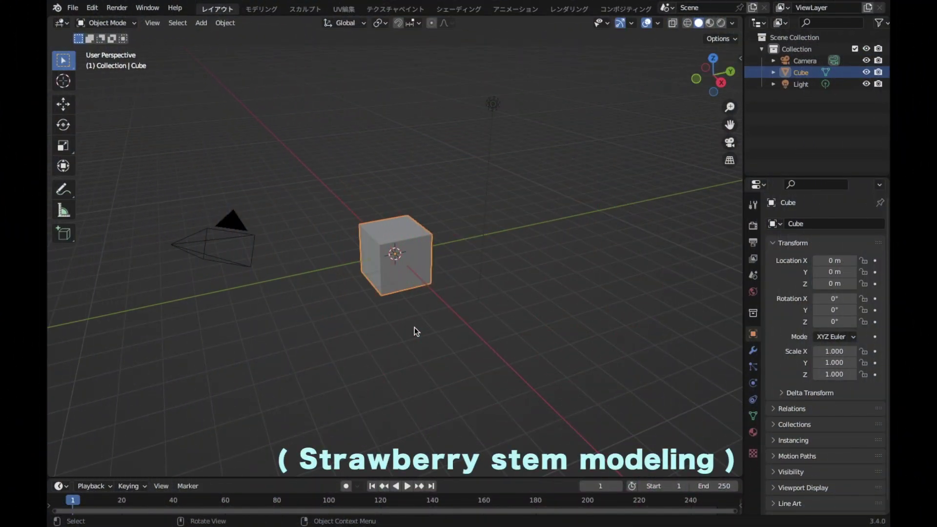
# Delete the default cube, leaving only the camera and light in the scene.
pyautogui.scroll(1, 524, 287)
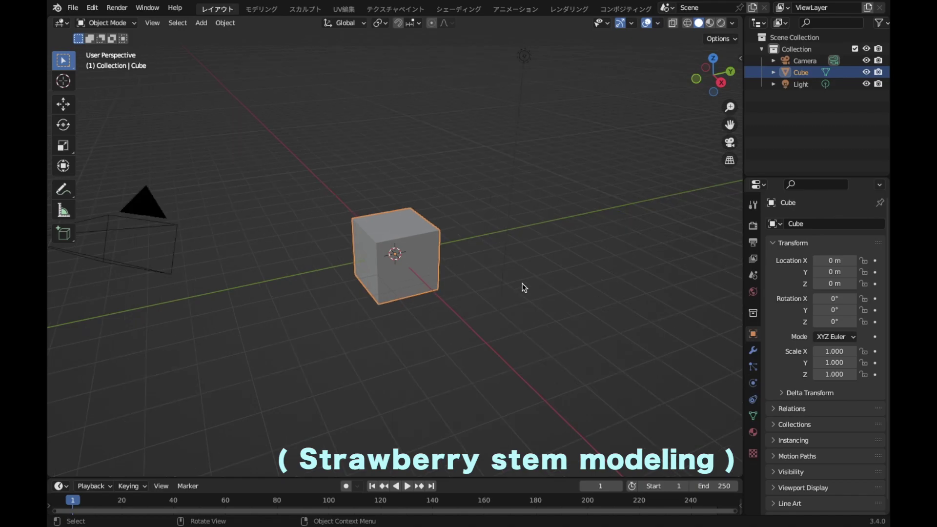
pyautogui.scroll(2, 523, 288)
pyautogui.scroll(2, 524, 288)
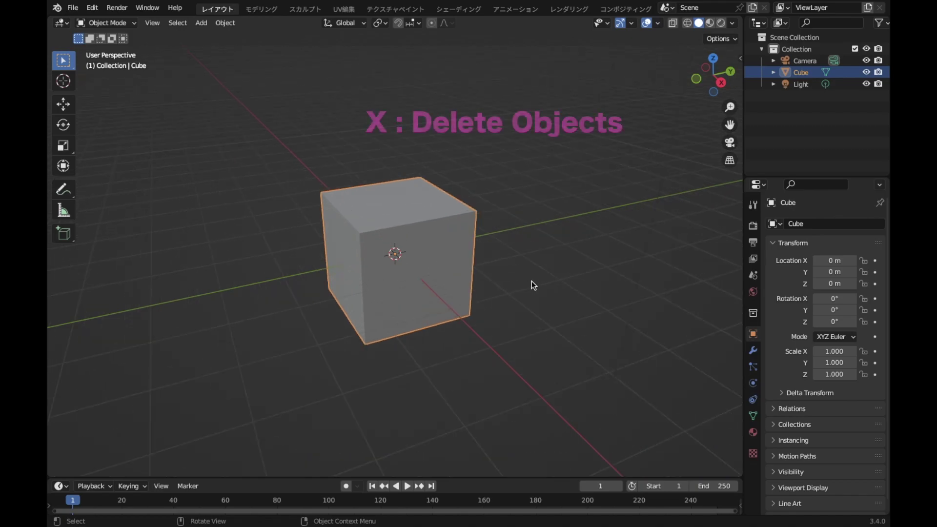
pyautogui.press('x')
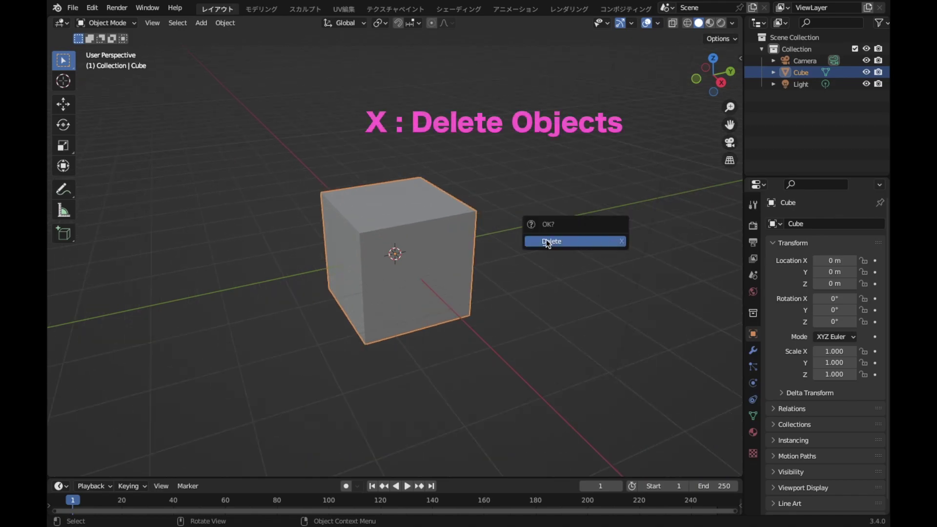
pyautogui.click(546, 241)
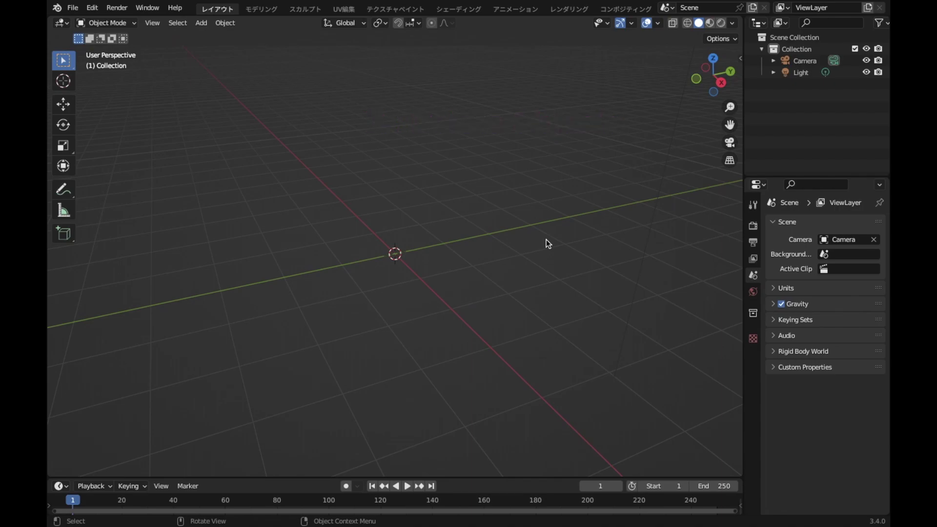
pyautogui.hotkey('shift', 'a')
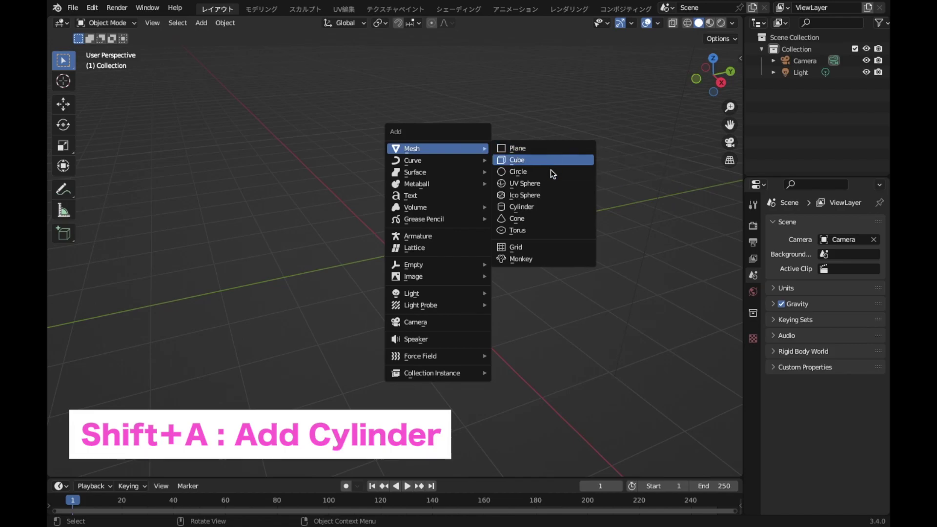
# Add a cylinder with 6 vertices, forming a hexagonal prism at the scene centre.
pyautogui.click(558, 207)
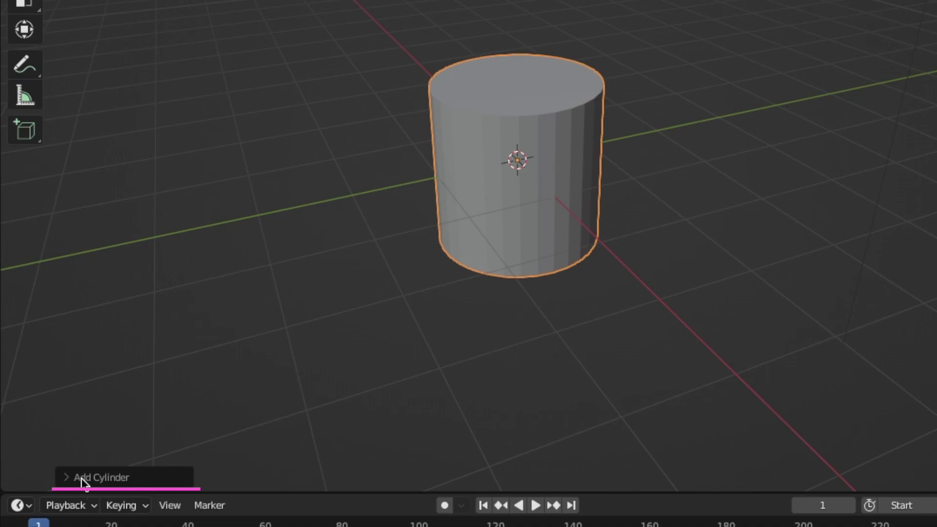
pyautogui.click(81, 479)
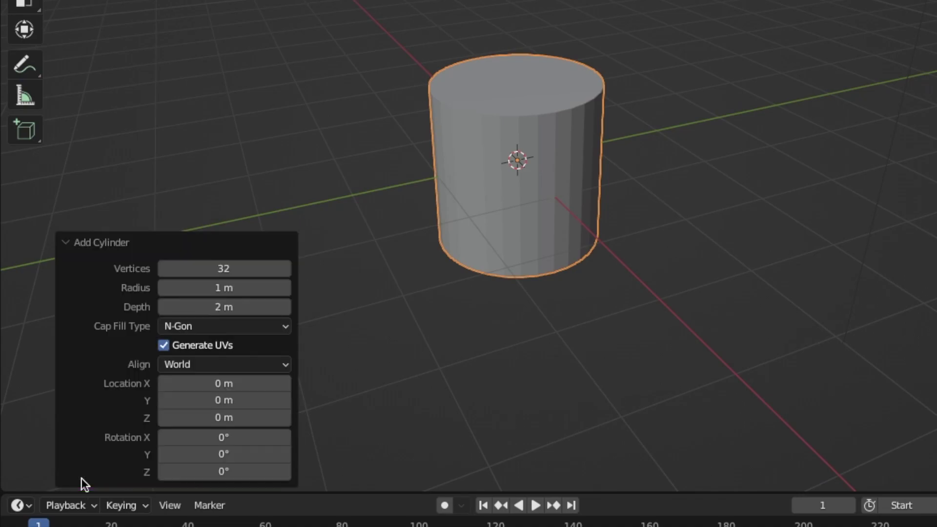
pyautogui.click(222, 268)
pyautogui.write('6')
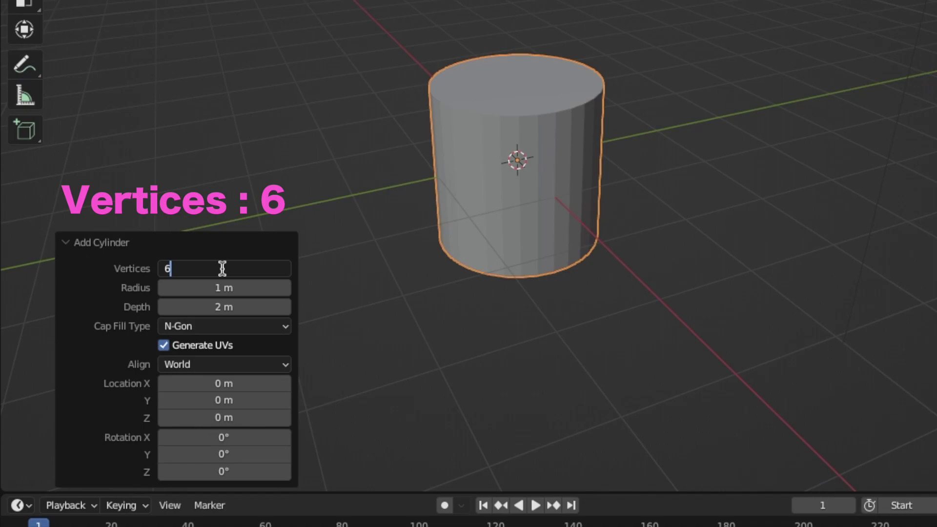
pyautogui.press('Return')
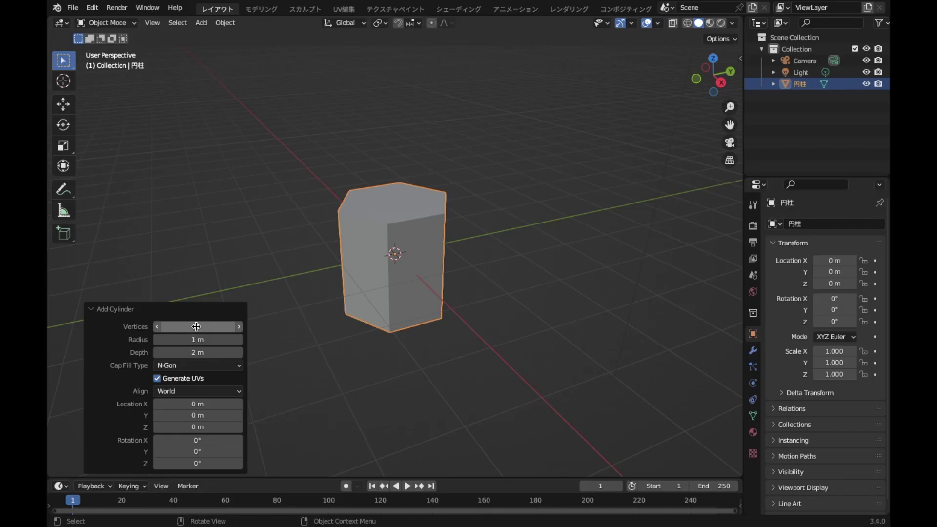
pyautogui.moveTo(478, 263)
pyautogui.mouseDown(button='middle')
pyautogui.moveTo(494, 344)
pyautogui.moveTo(488, 246)
pyautogui.mouseUp(button='middle')
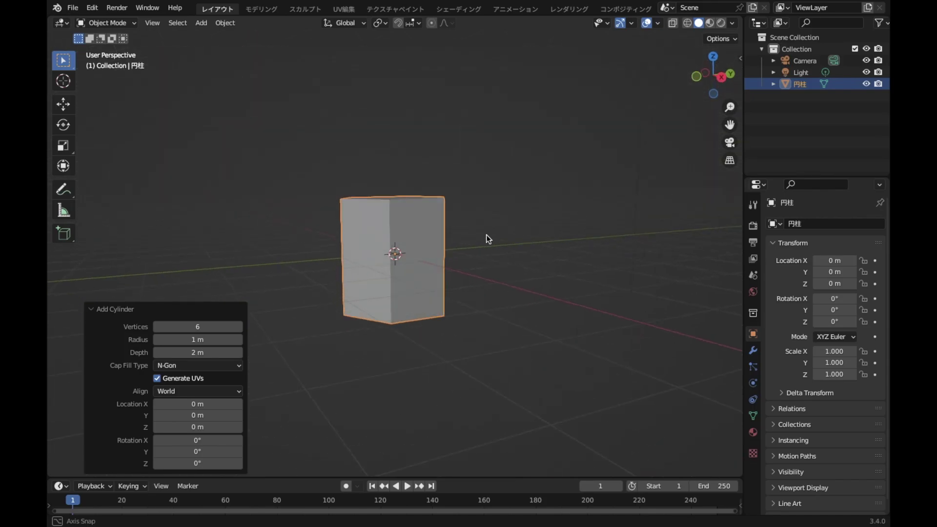
pyautogui.scroll(1, 487, 246)
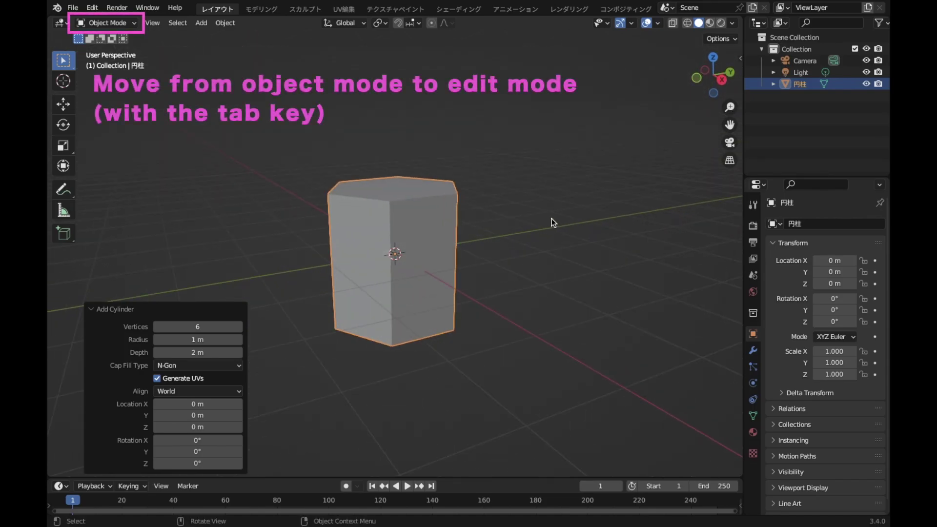
pyautogui.press('Tab')
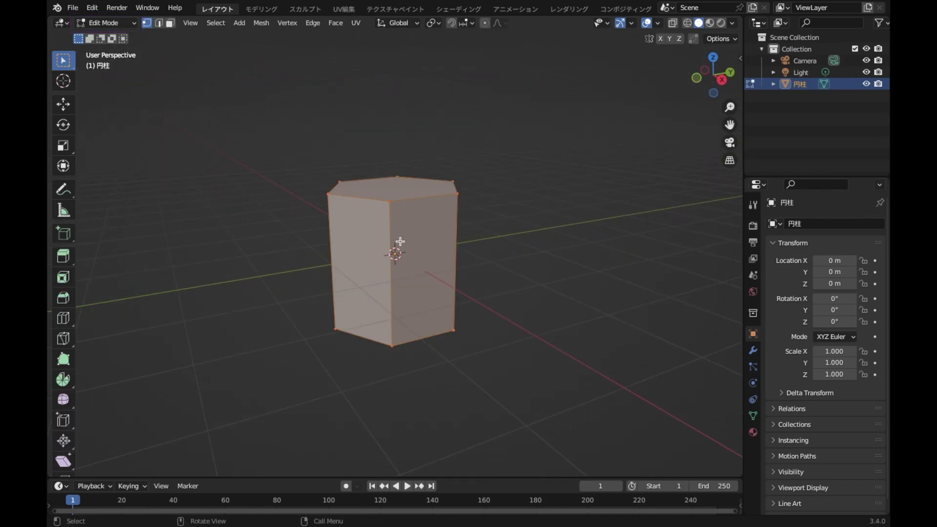
# Loop-cut the hexagonal prism near its base and select the lower ring of six side faces.
pyautogui.hotkey('ctrl', 'r')
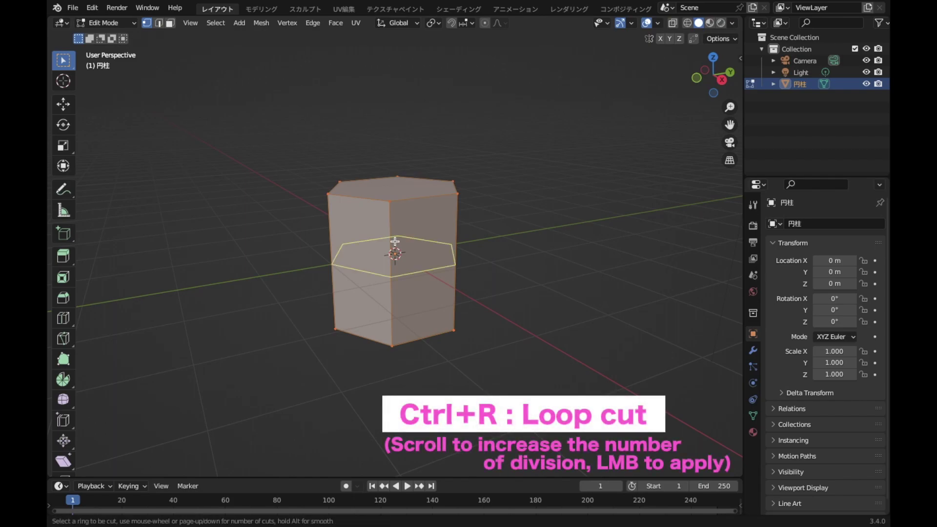
pyautogui.click(394, 241)
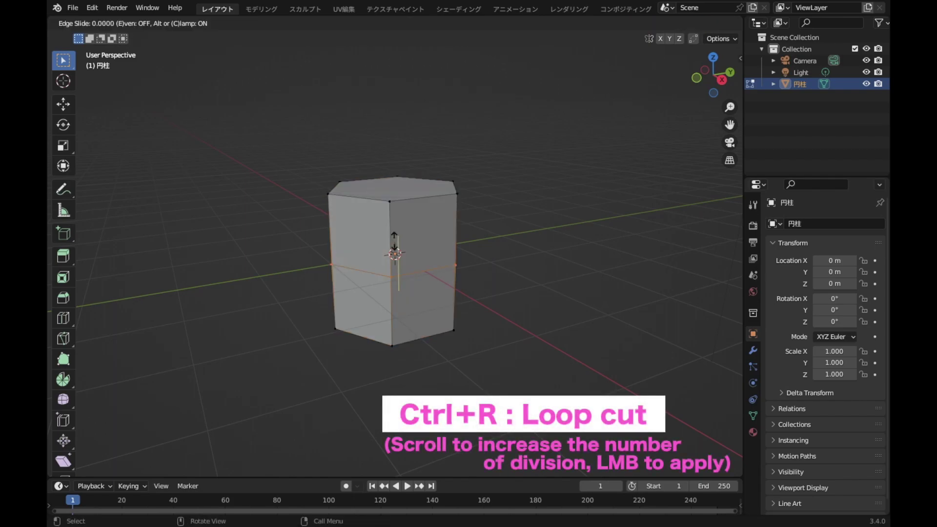
pyautogui.click(406, 276)
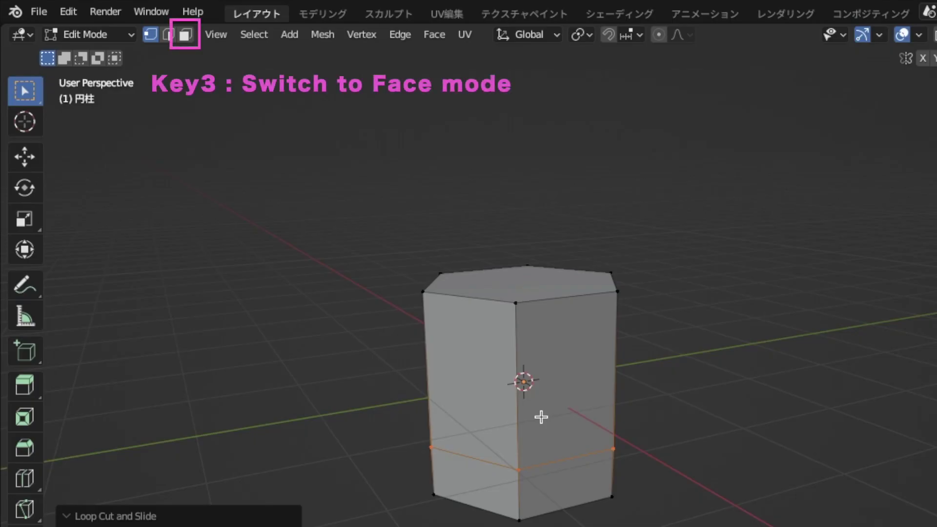
pyautogui.press('3')
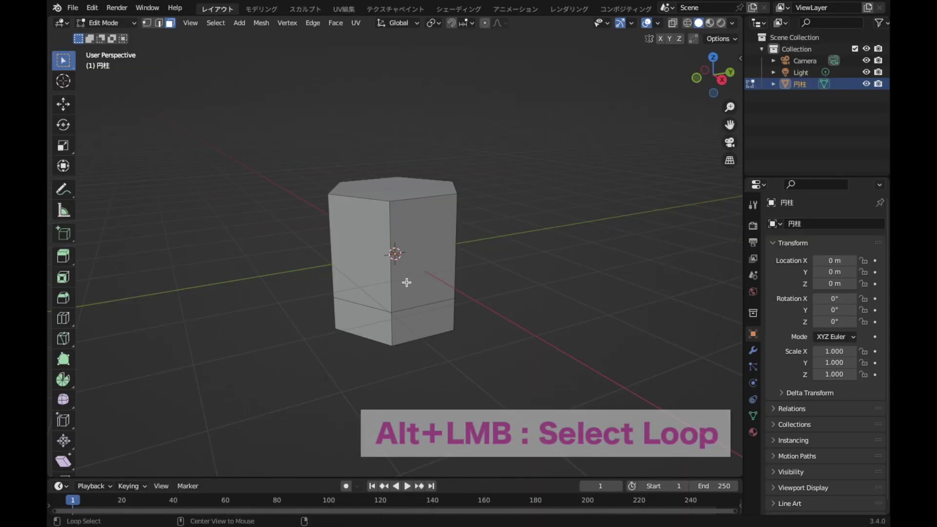
pyautogui.keyDown('alt'); pyautogui.click(394, 324); pyautogui.keyUp('alt')
pyautogui.moveTo(520, 307)
pyautogui.mouseDown(button='middle')
pyautogui.moveTo(565, 205)
pyautogui.moveTo(547, 327)
pyautogui.mouseUp(button='middle')
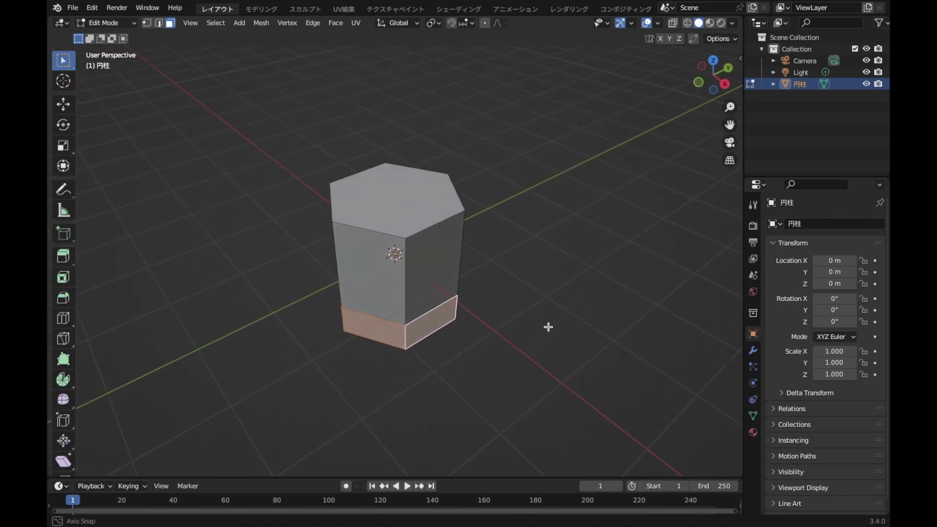
pyautogui.click(715, 60)
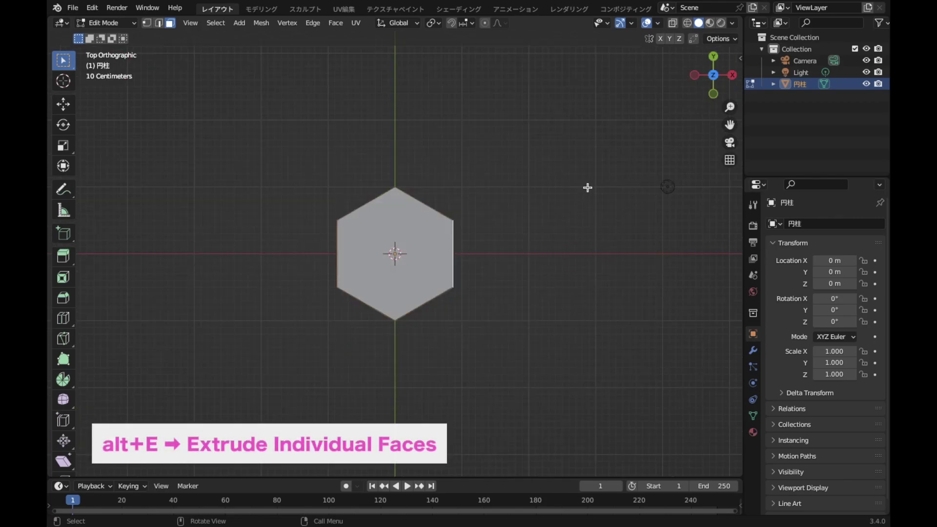
# Extrude the six faces individually by 1.21 m, then scale each by 1.165 about its own origin.
pyautogui.hotkey('alt', 'e')
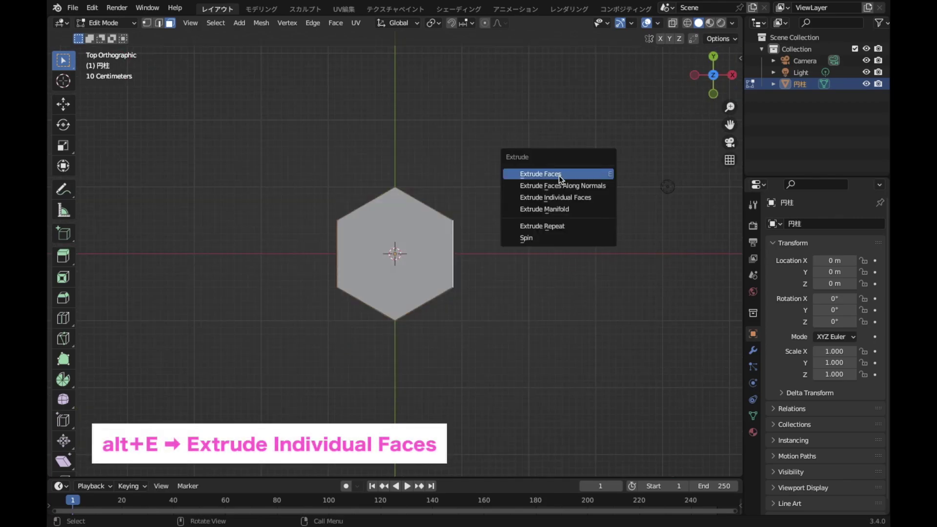
pyautogui.click(594, 203)
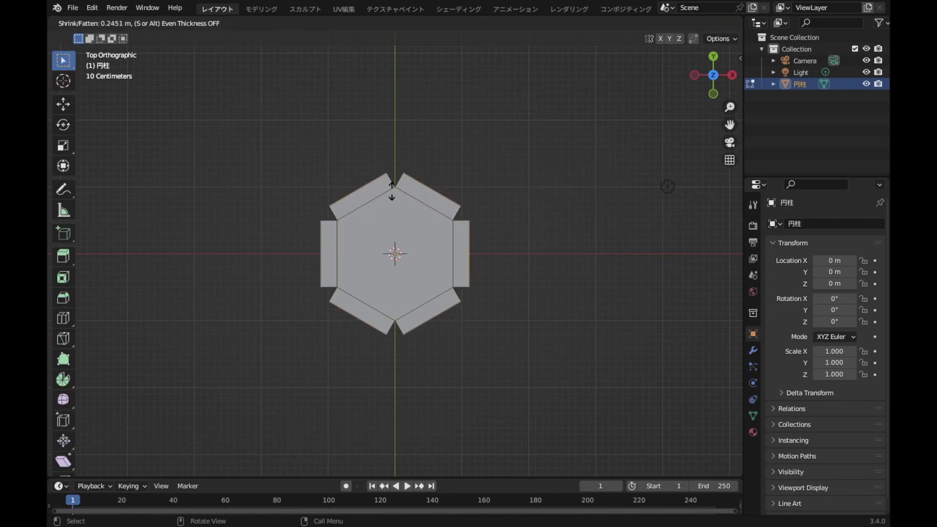
pyautogui.click(677, 159)
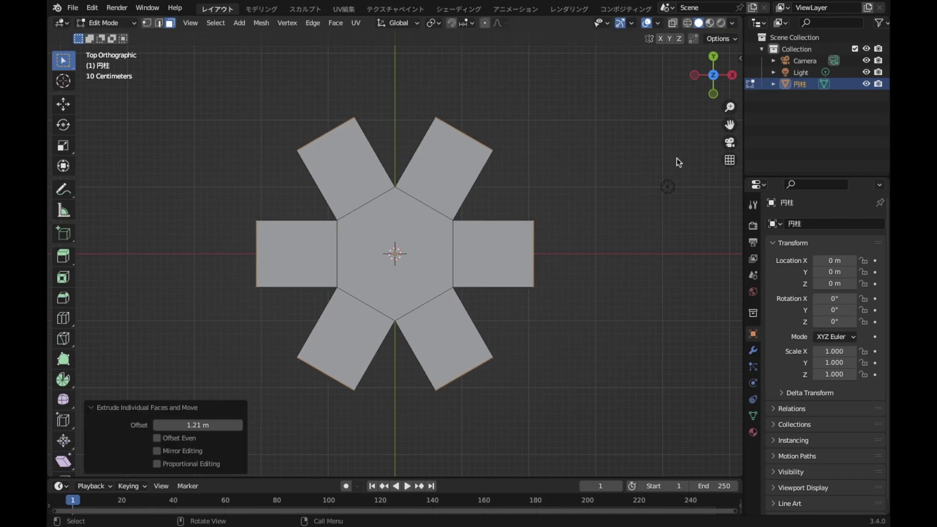
pyautogui.click(432, 26)
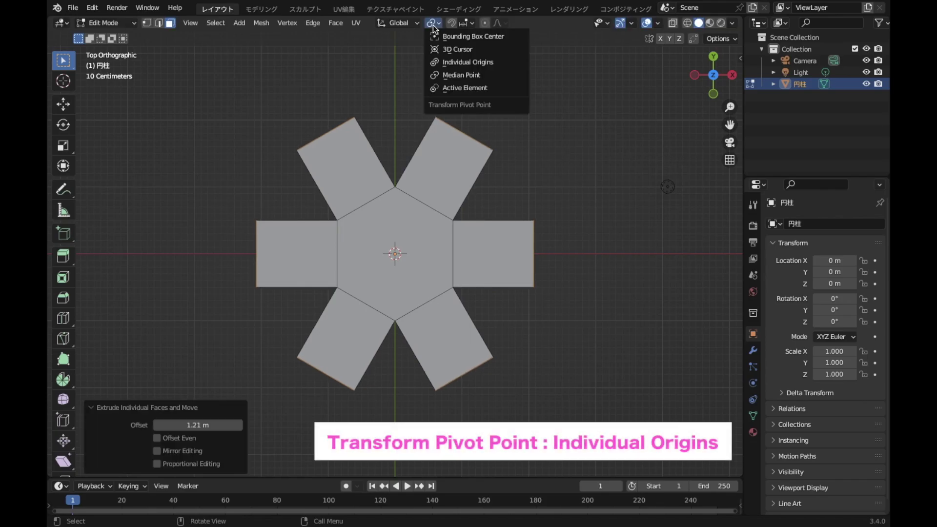
pyautogui.click(504, 67)
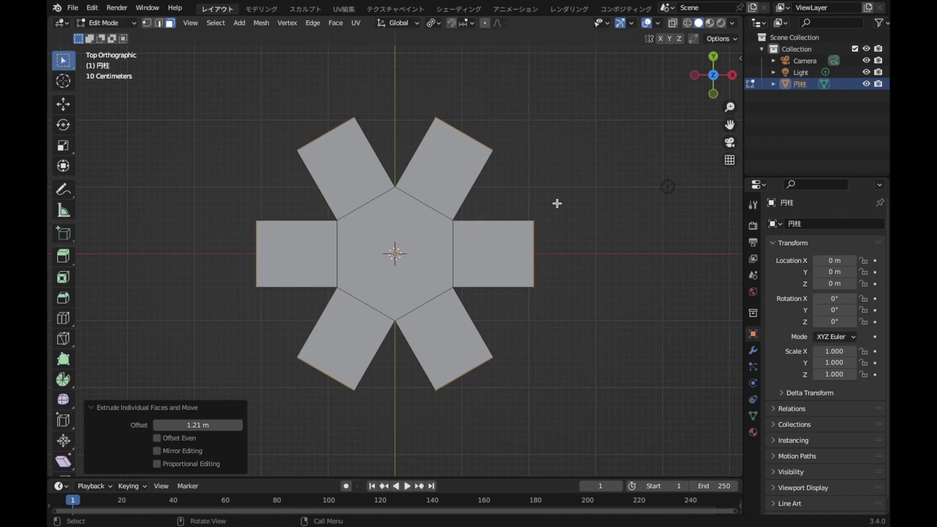
pyautogui.press('s')
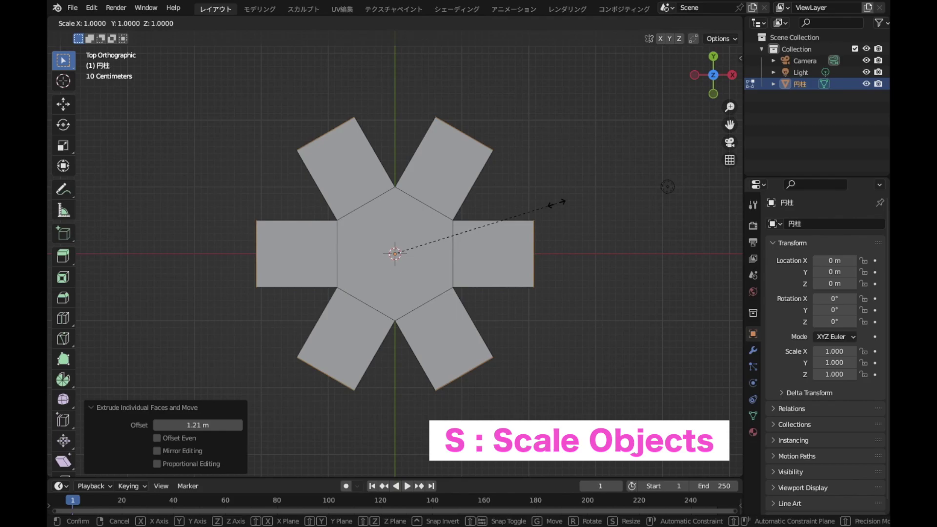
pyautogui.click(591, 241)
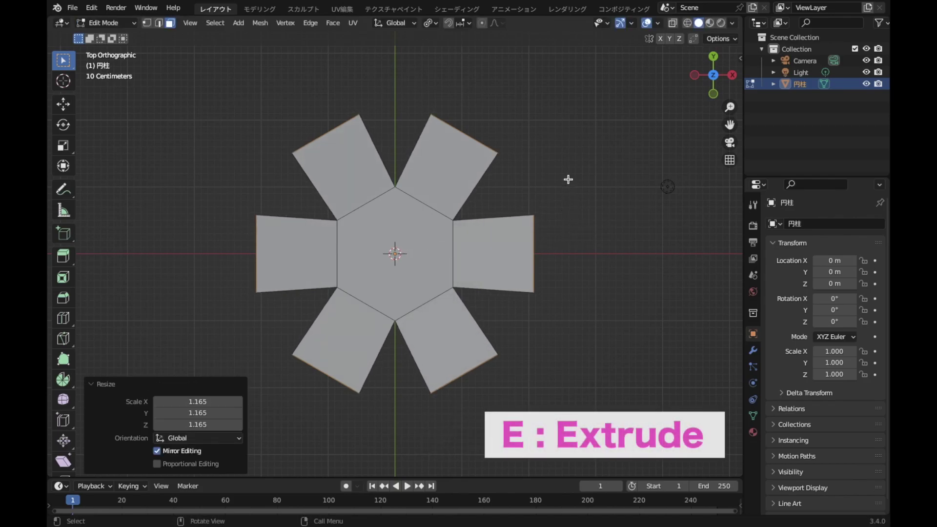
# Extrude the arm tips a further 0.928 m and taper them to 0.389 scale.
pyautogui.press('e')
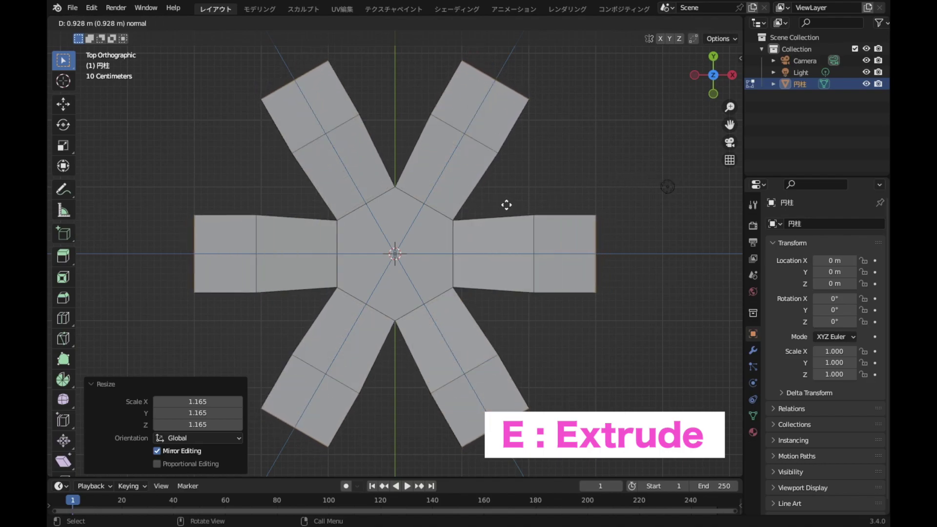
pyautogui.click(506, 204)
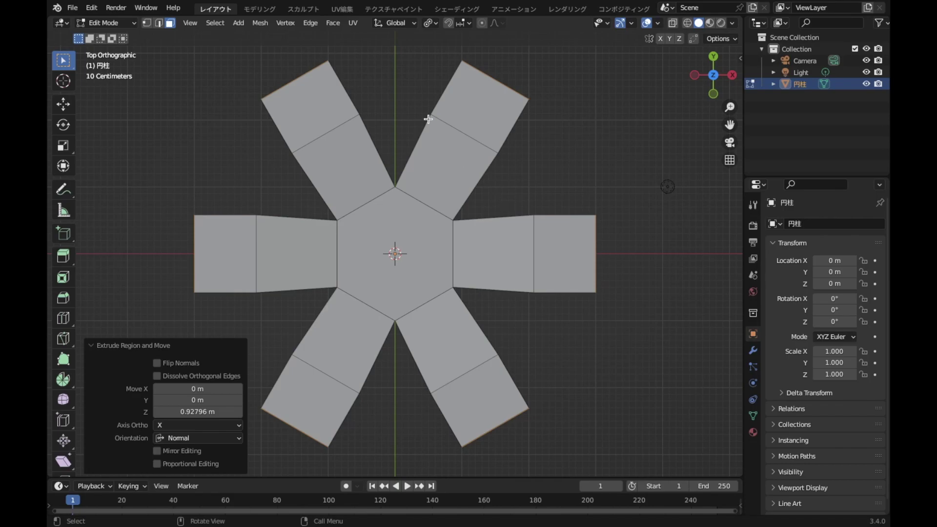
pyautogui.press('s')
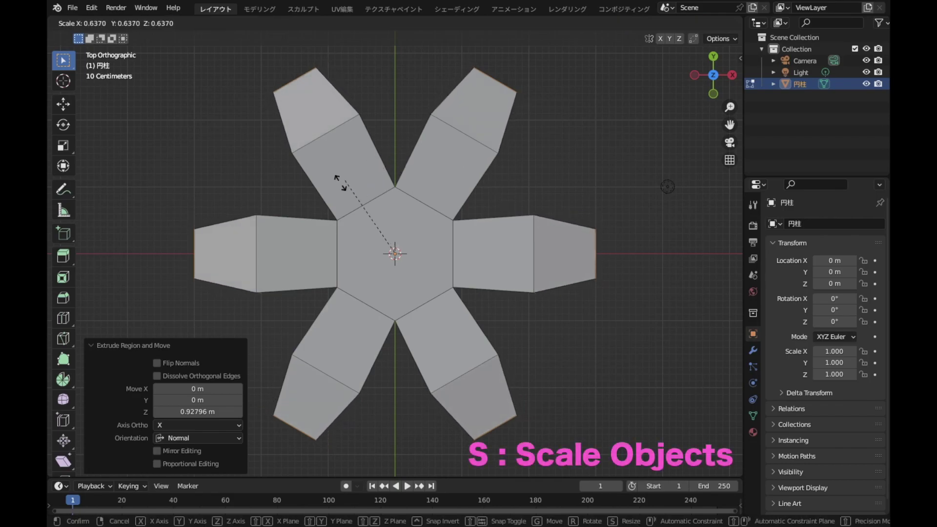
pyautogui.click(360, 213)
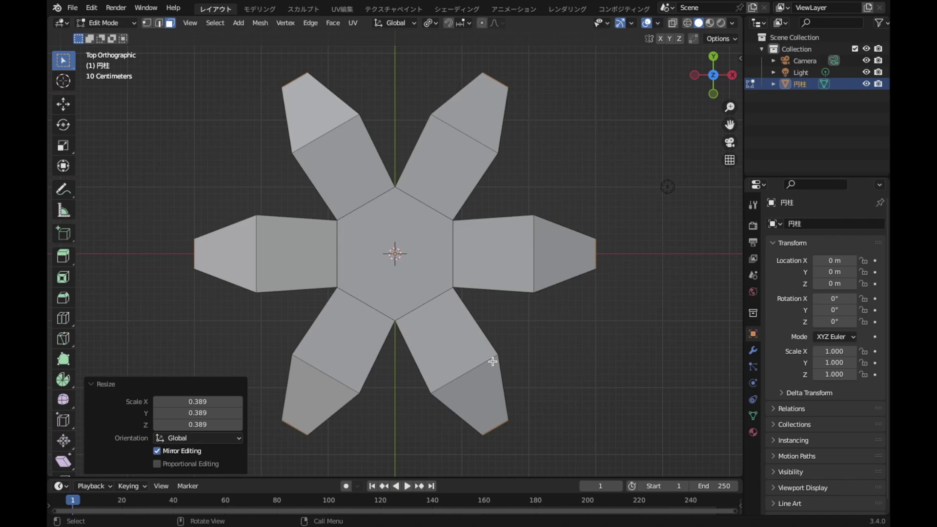
pyautogui.moveTo(492, 361); pyautogui.dragTo(478, 251, button='middle')
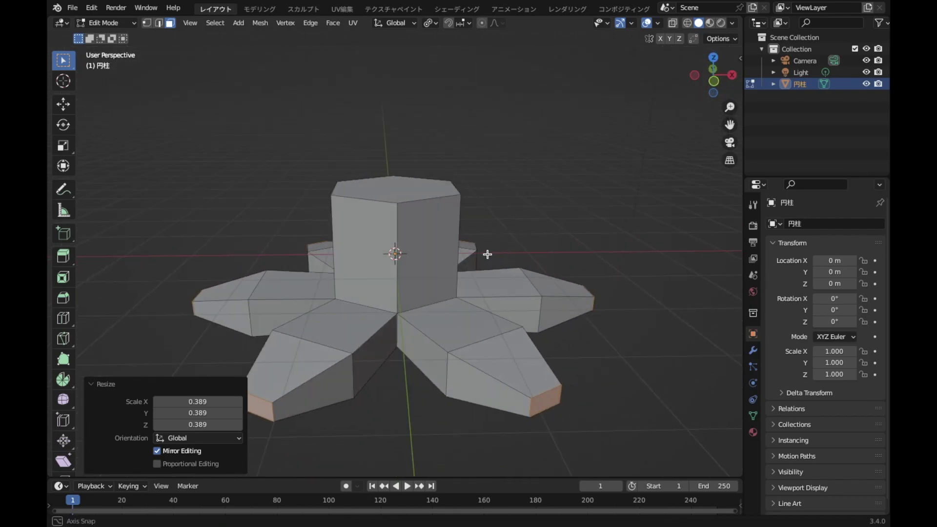
pyautogui.scroll(-1, 478, 251)
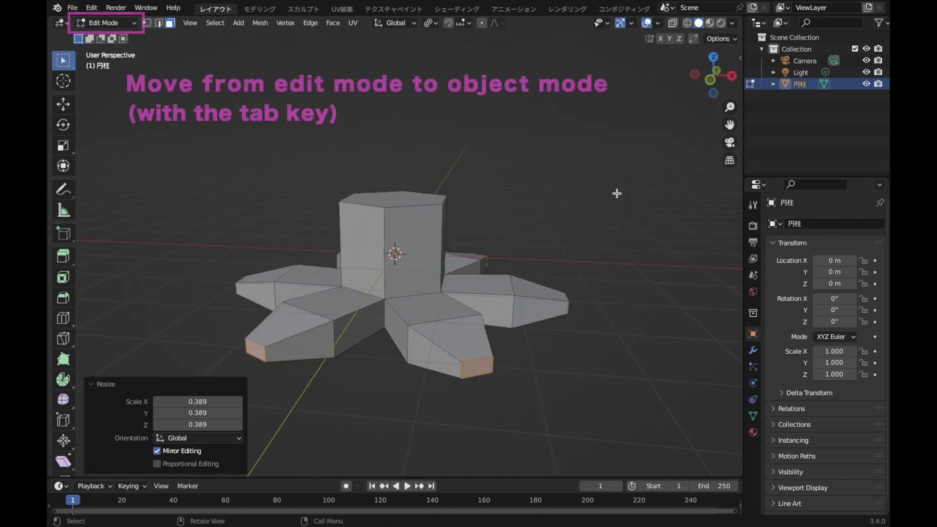
pyautogui.press('Tab')
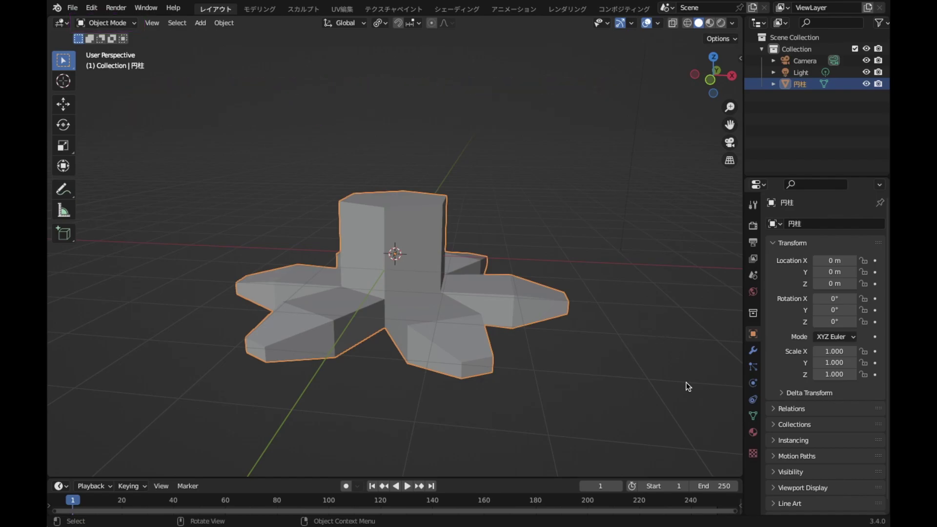
# Add a Subdivision Surface modifier with viewport and render levels set to 3.
pyautogui.click(753, 351)
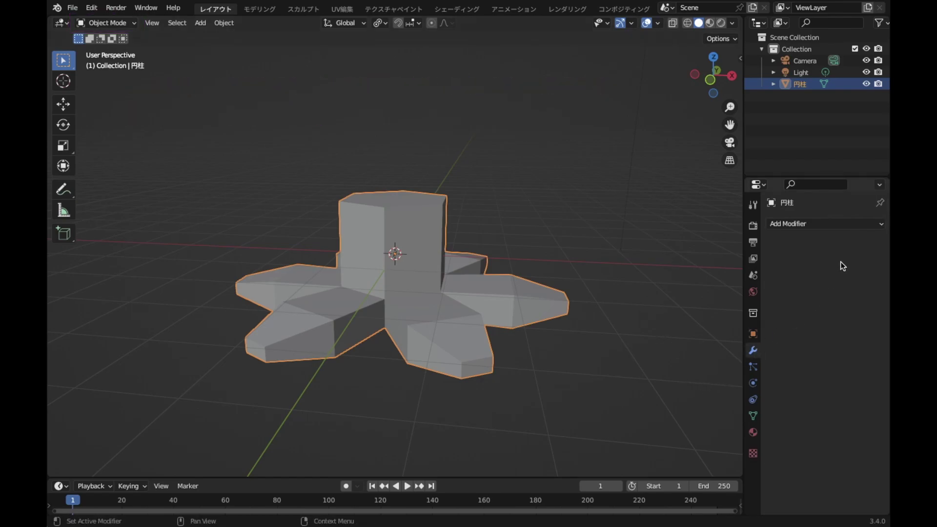
pyautogui.click(866, 224)
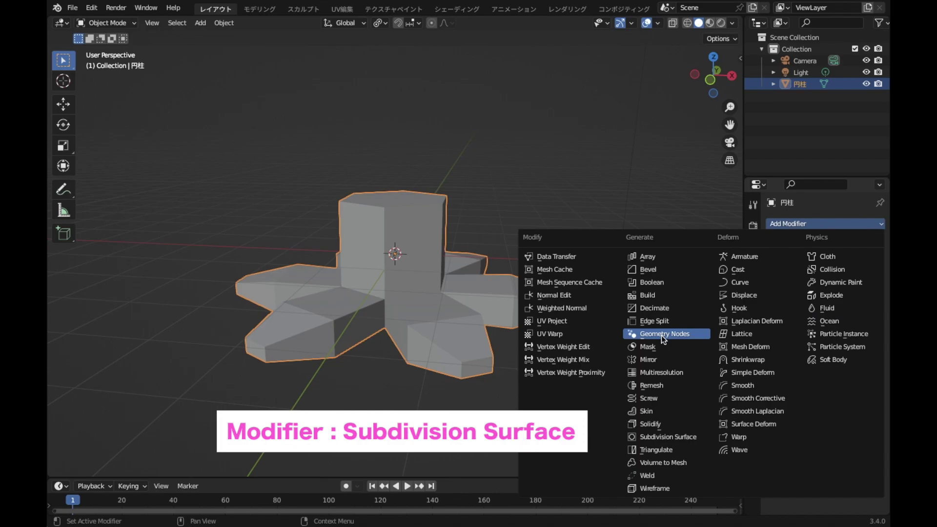
pyautogui.click(660, 438)
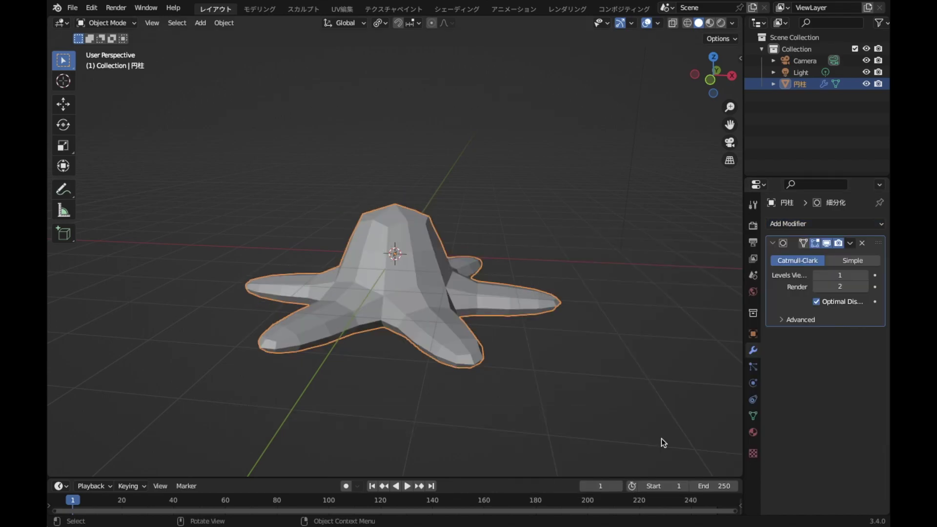
pyautogui.click(864, 274)
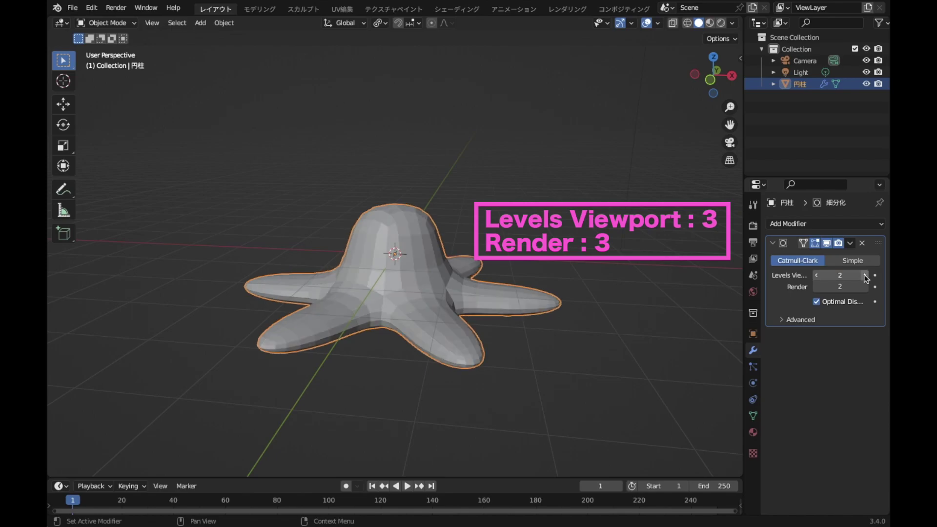
pyautogui.click(862, 288)
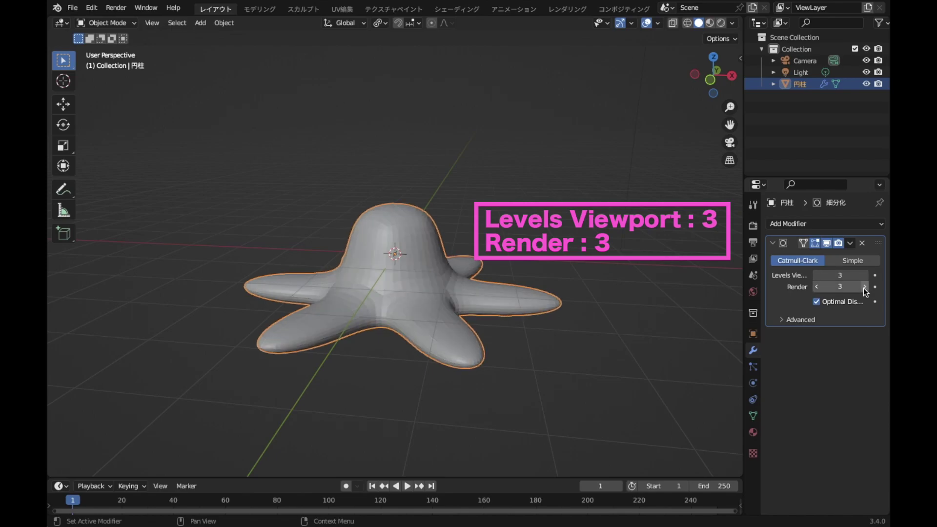
# Shade the star-shaped object smooth.
pyautogui.rightClick(672, 154)
pyautogui.click(610, 157)
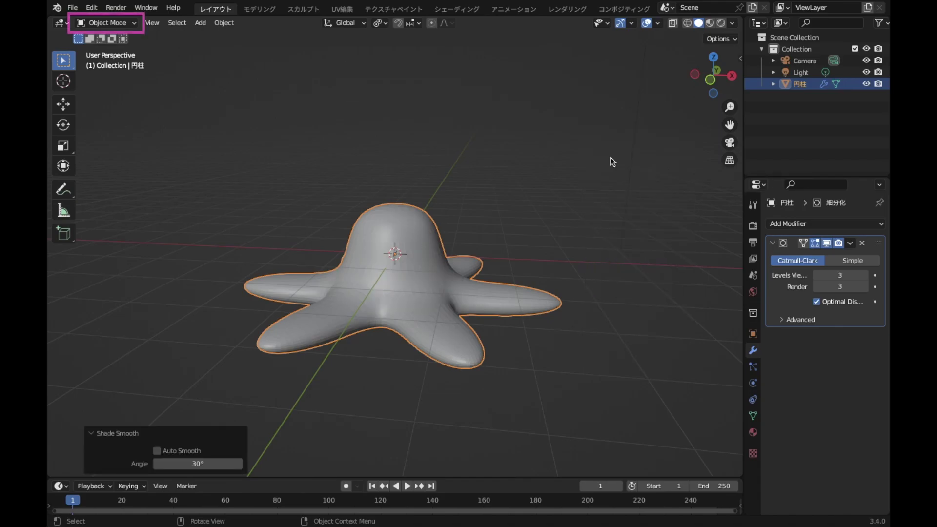
pyautogui.press('Tab')
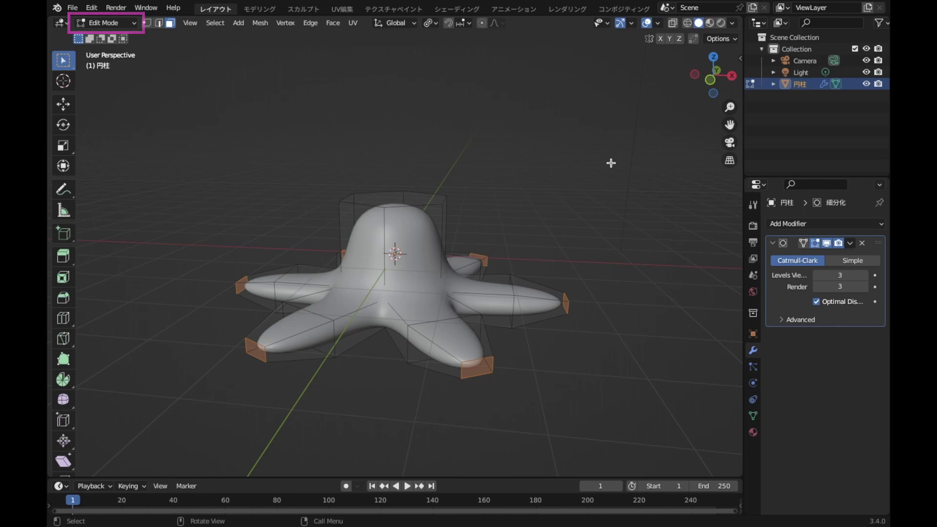
# Raise the six selected arm-tip faces about 0.199 m along Z.
pyautogui.press('g')
pyautogui.press('z')
pyautogui.click(615, 269)
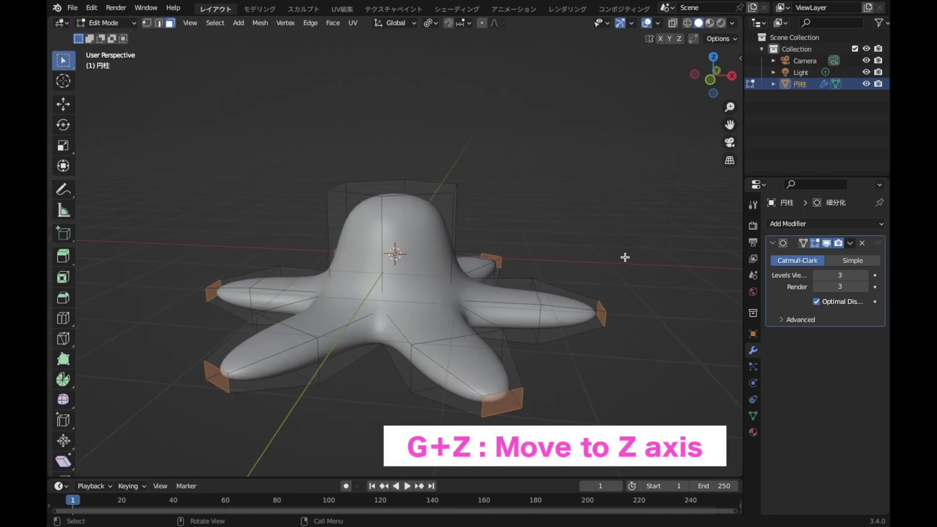
pyautogui.press('g')
pyautogui.press('z')
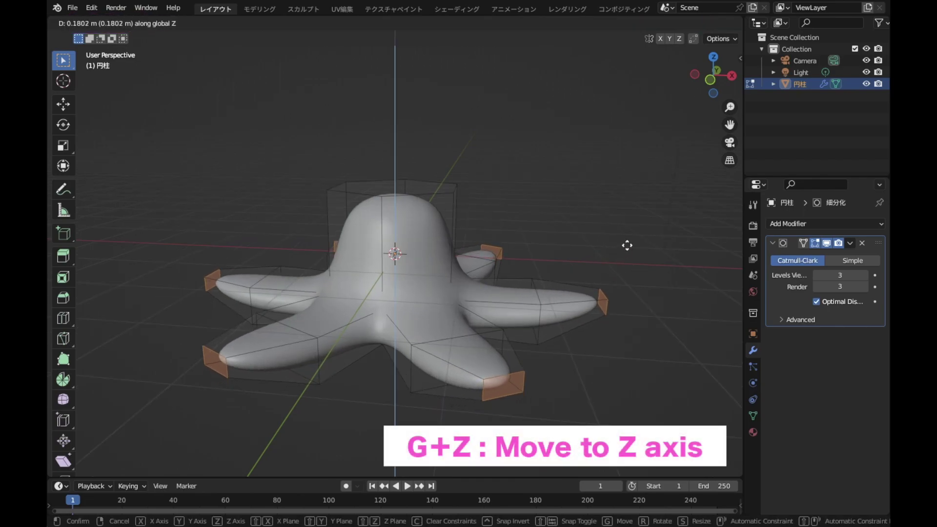
pyautogui.click(626, 245)
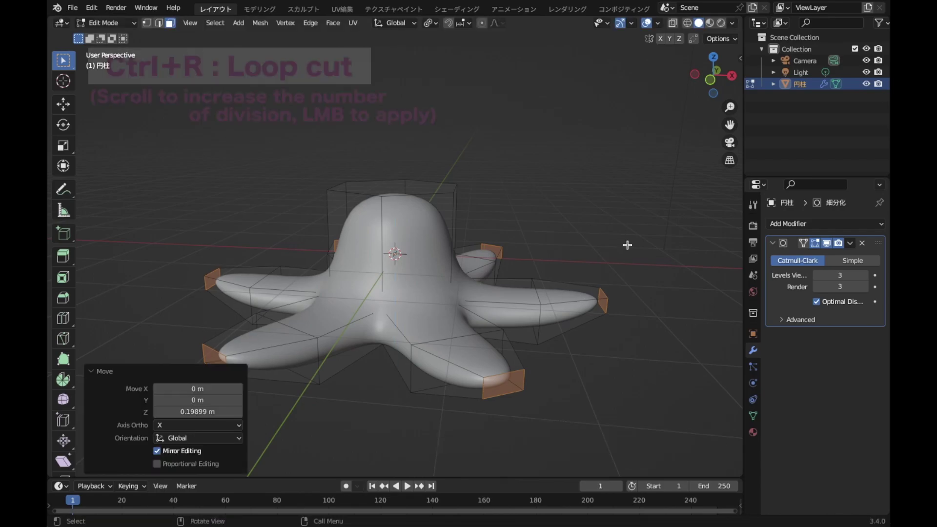
# Cut an edge loop around the dome and scale it to 0.459 to form a neck.
pyautogui.hotkey('ctrl', 'r')
pyautogui.click(390, 223)
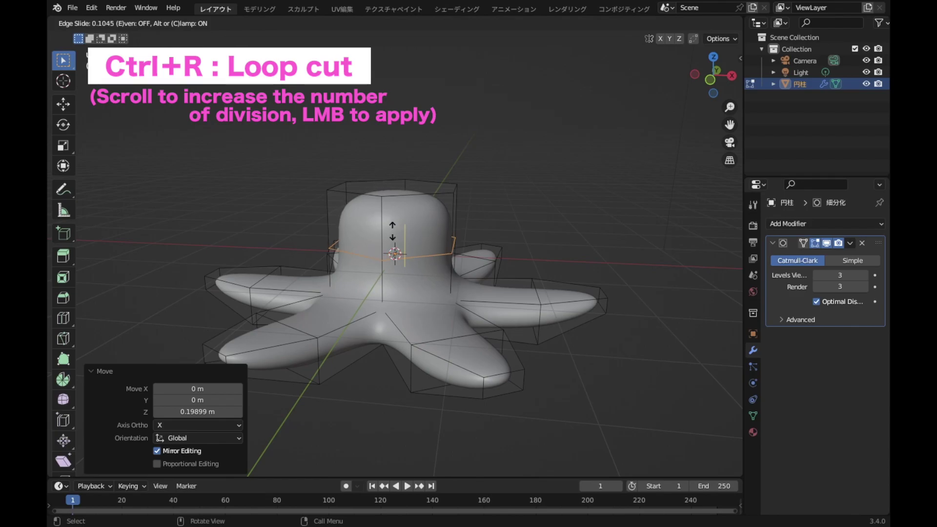
pyautogui.click(400, 243)
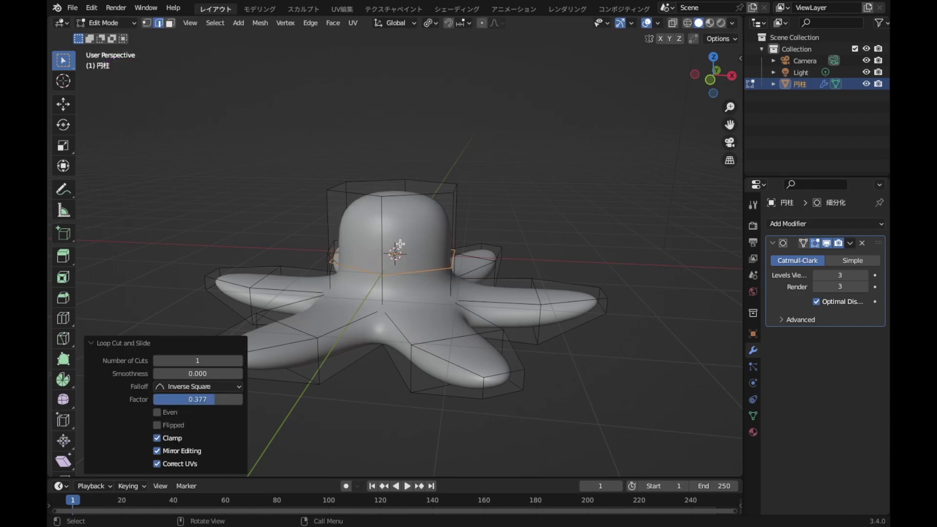
pyautogui.press('s')
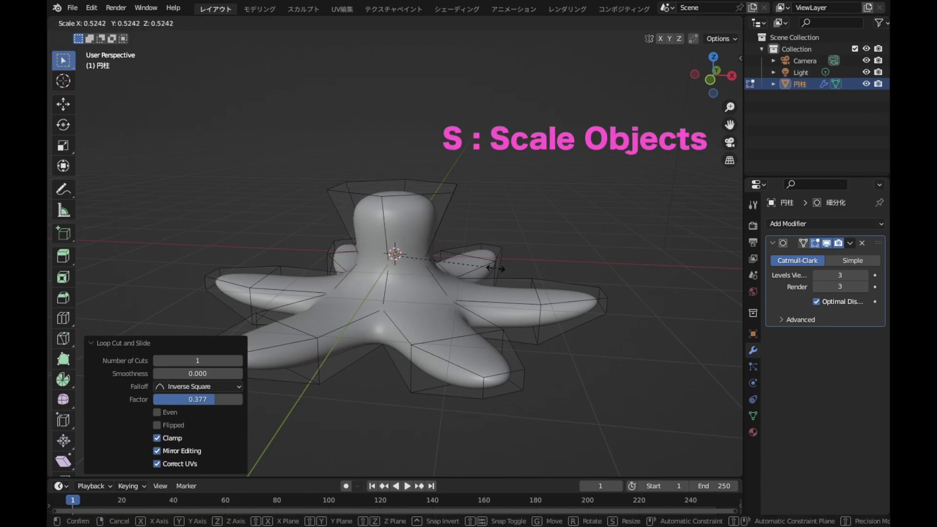
pyautogui.click(483, 268)
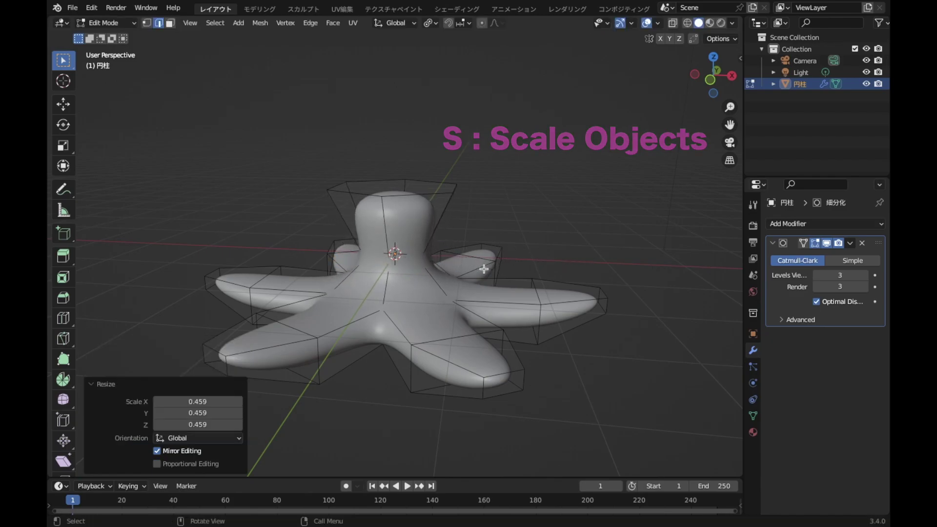
pyautogui.moveTo(565, 228); pyautogui.dragTo(569, 273, button='middle')
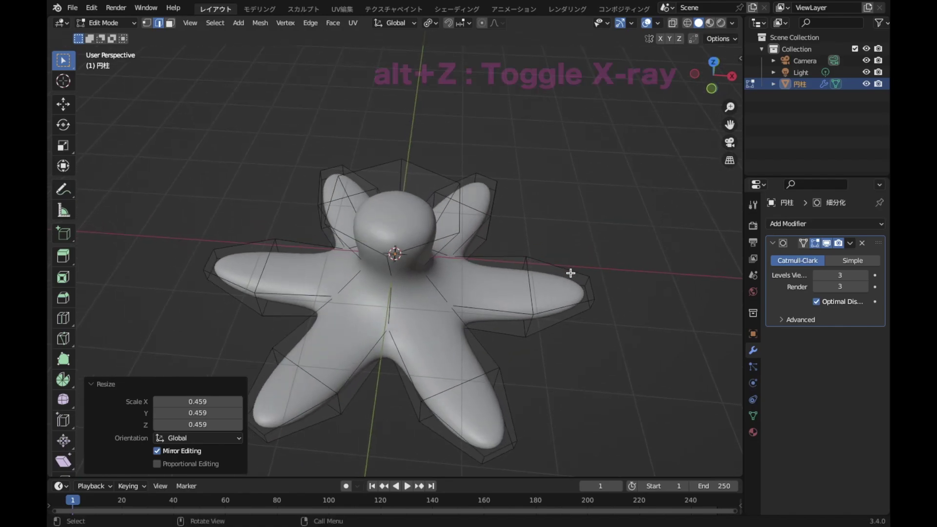
# Using X-ray and vertex mode, select the inner-ring vertices between the arms.
pyautogui.hotkey('alt', 'z')
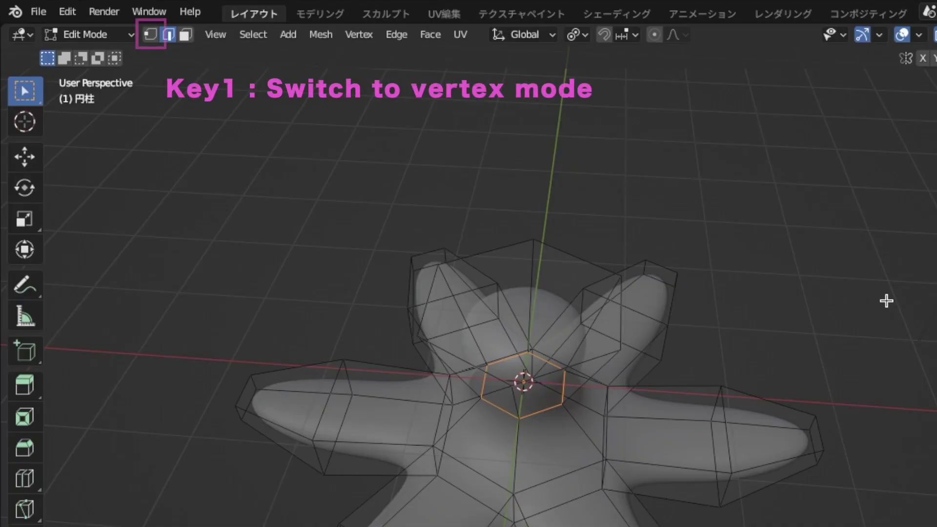
pyautogui.press('1')
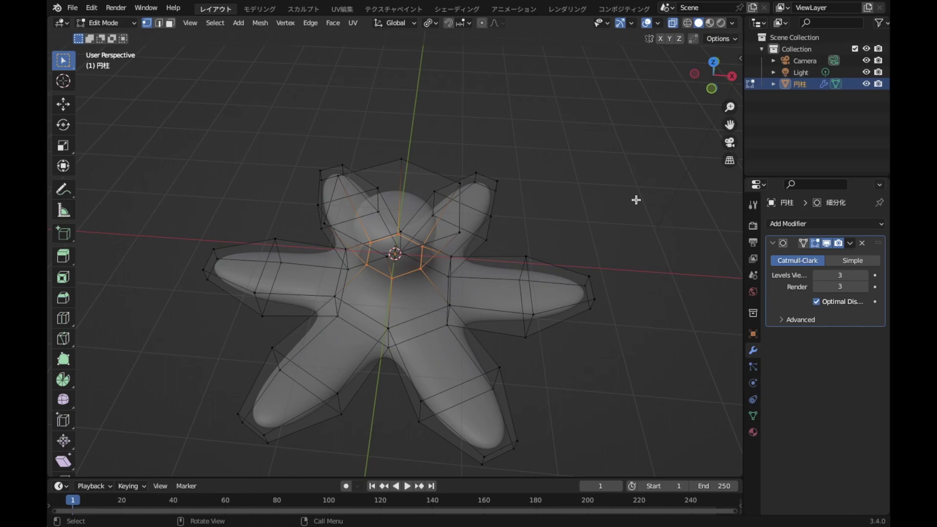
pyautogui.click(386, 323)
pyautogui.keyDown('shift'); pyautogui.click(335, 296); pyautogui.keyUp('shift')
pyautogui.moveTo(453, 293); pyautogui.dragTo(645, 284, button='middle')
pyautogui.keyDown('shift'); pyautogui.click(418, 321); pyautogui.keyUp('shift')
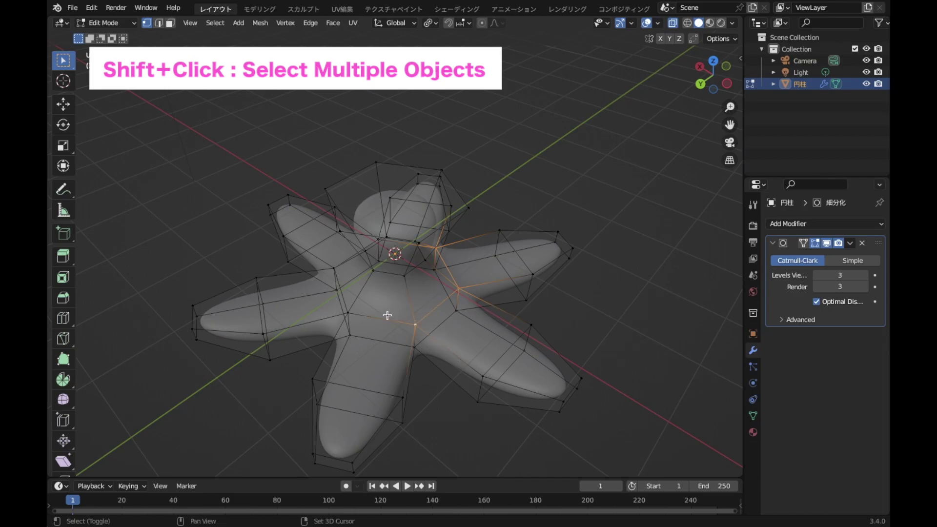
pyautogui.keyDown('shift'); pyautogui.click(352, 310); pyautogui.keyUp('shift')
pyautogui.moveTo(351, 309)
pyautogui.mouseDown(button='middle')
pyautogui.moveTo(564, 299)
pyautogui.moveTo(403, 319)
pyautogui.mouseUp(button='middle')
pyautogui.keyDown('shift'); pyautogui.click(361, 316); pyautogui.keyUp('shift')
pyautogui.moveTo(435, 273); pyautogui.dragTo(525, 284, button='middle')
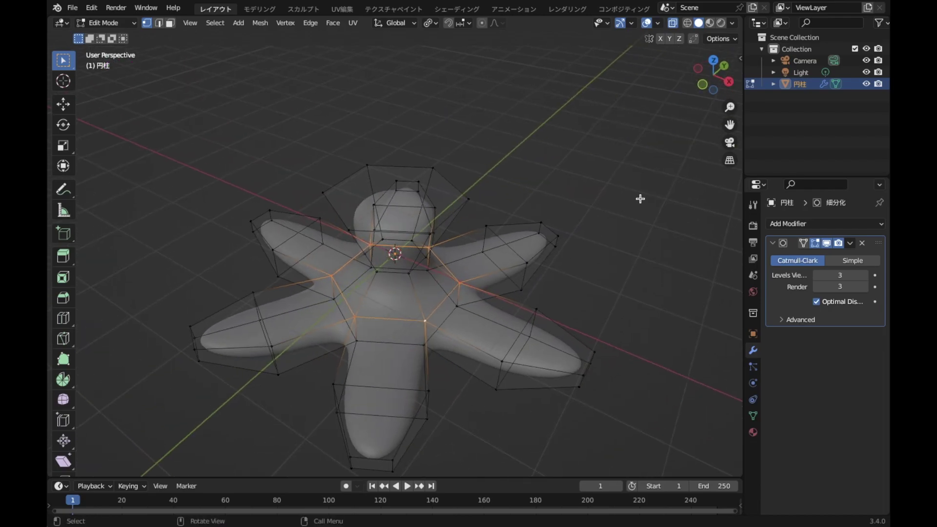
pyautogui.hotkey('alt', 'z')
pyautogui.hotkey('alt', 'z')
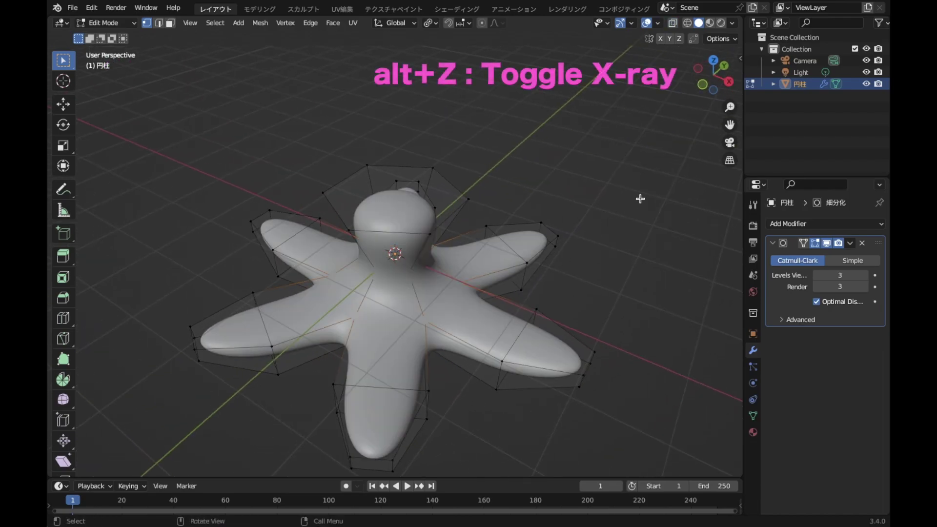
pyautogui.moveTo(567, 283); pyautogui.dragTo(574, 227, button='middle')
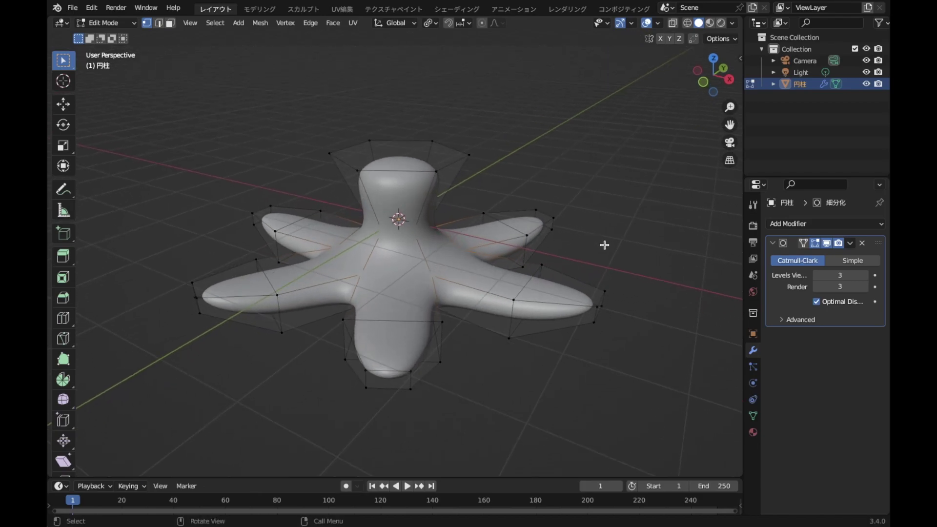
# Raise the selected vertices 0.434 m along Z and scale them to 0.955.
pyautogui.press('g')
pyautogui.press('z')
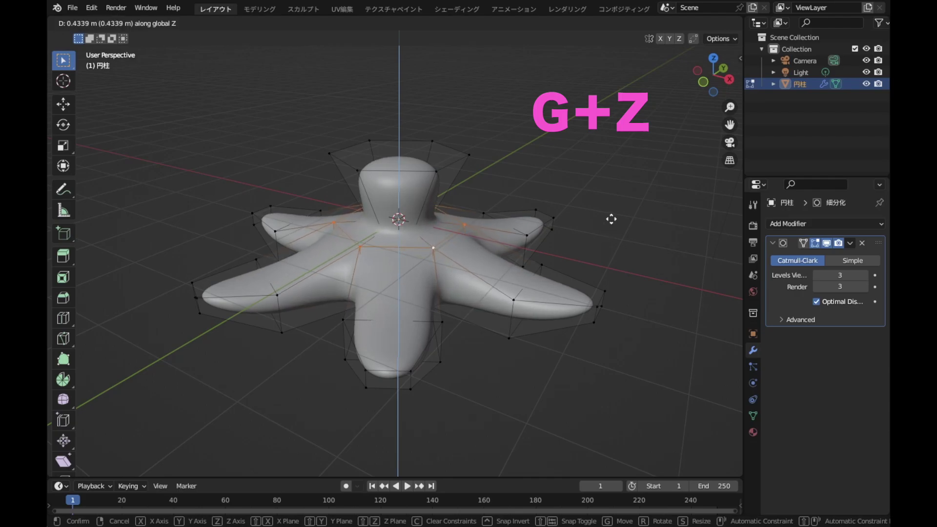
pyautogui.click(611, 219)
pyautogui.moveTo(610, 218); pyautogui.dragTo(617, 241, button='middle')
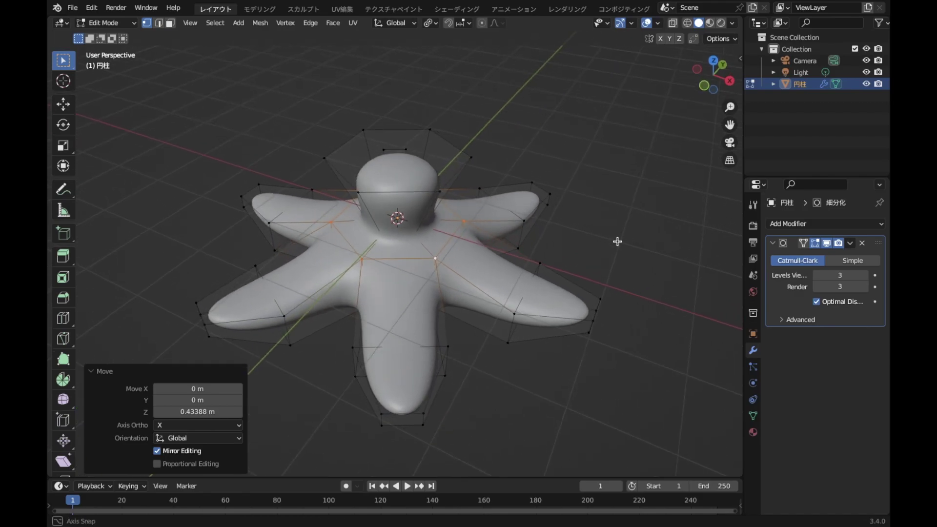
pyautogui.press('s')
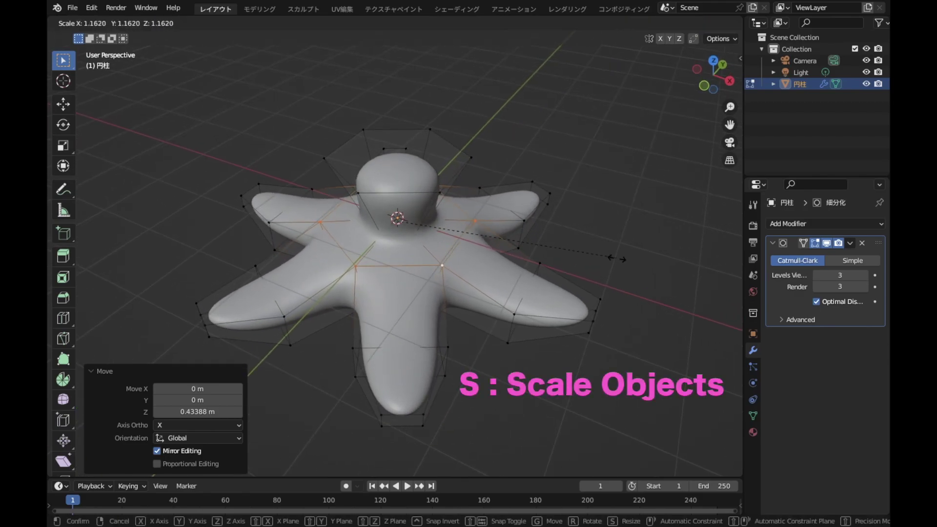
pyautogui.click(635, 276)
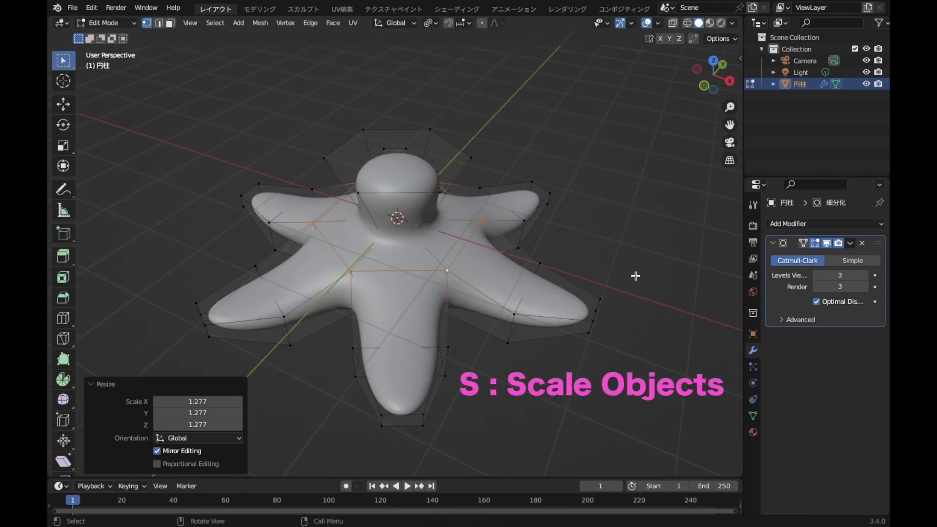
pyautogui.press('s')
pyautogui.click(625, 269)
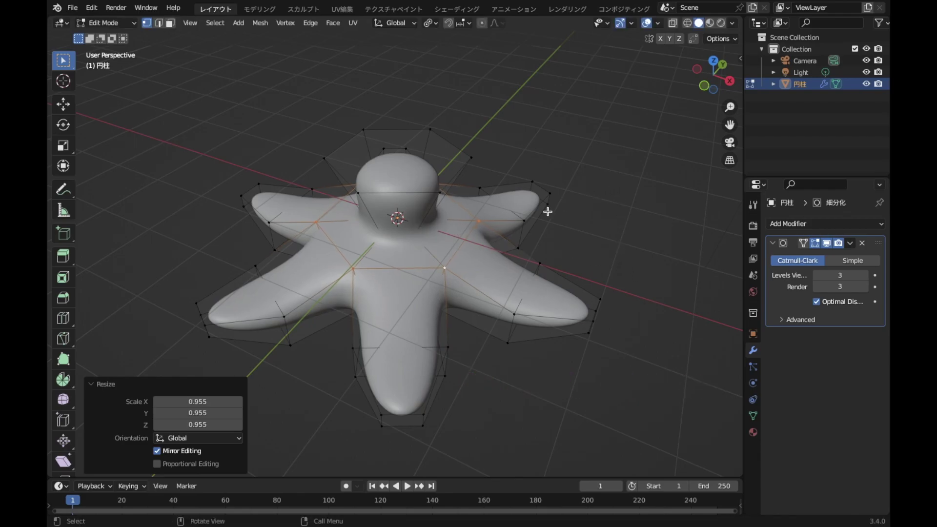
pyautogui.moveTo(548, 211); pyautogui.dragTo(530, 174, button='middle')
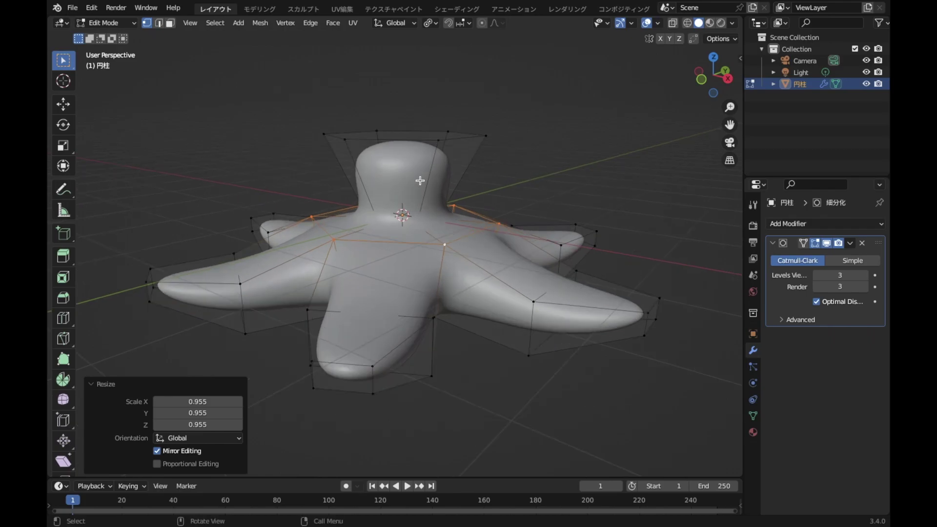
pyautogui.hotkey('ctrl', 'r')
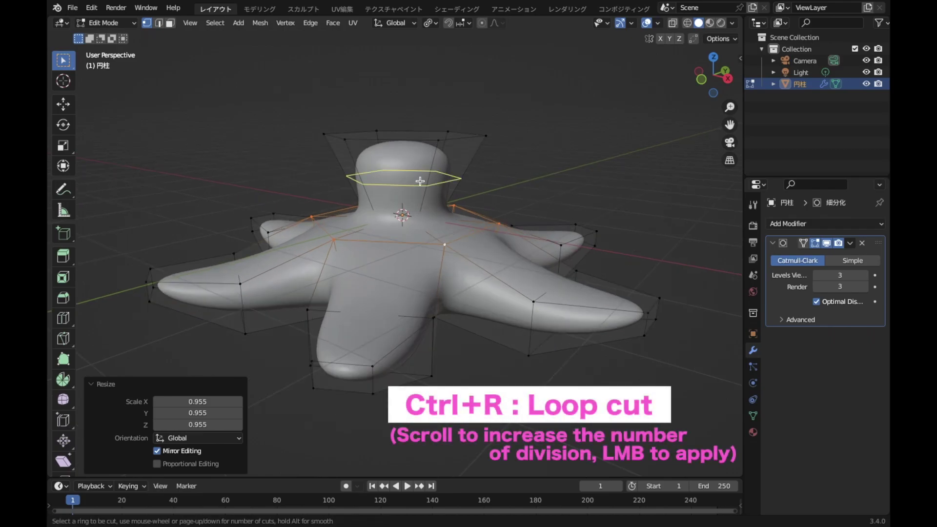
# Loop-cut the stalk, then shrink the new ring and lower it along Z.
pyautogui.click(420, 181)
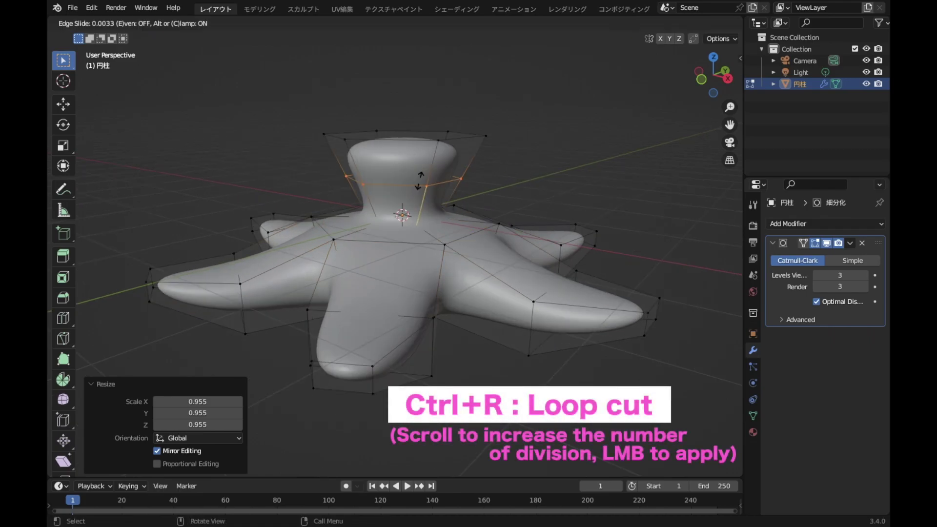
pyautogui.click(420, 181)
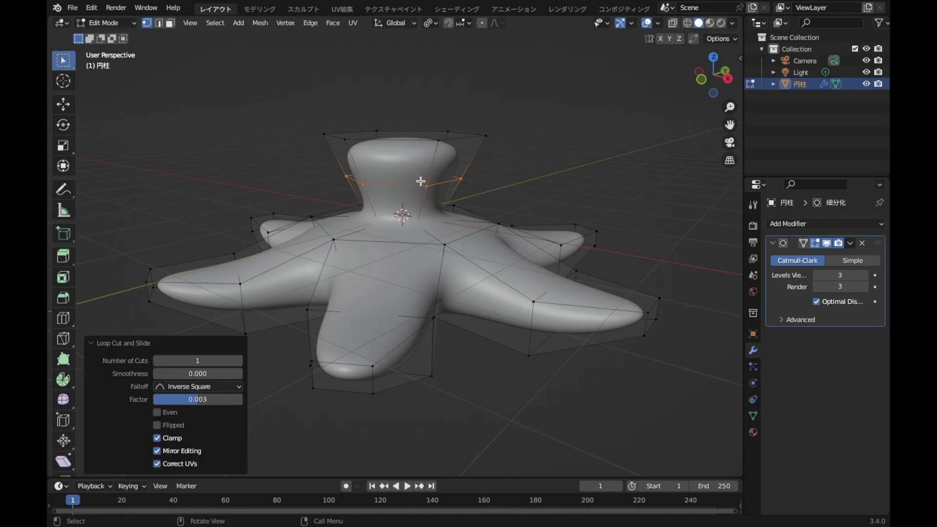
pyautogui.press('s')
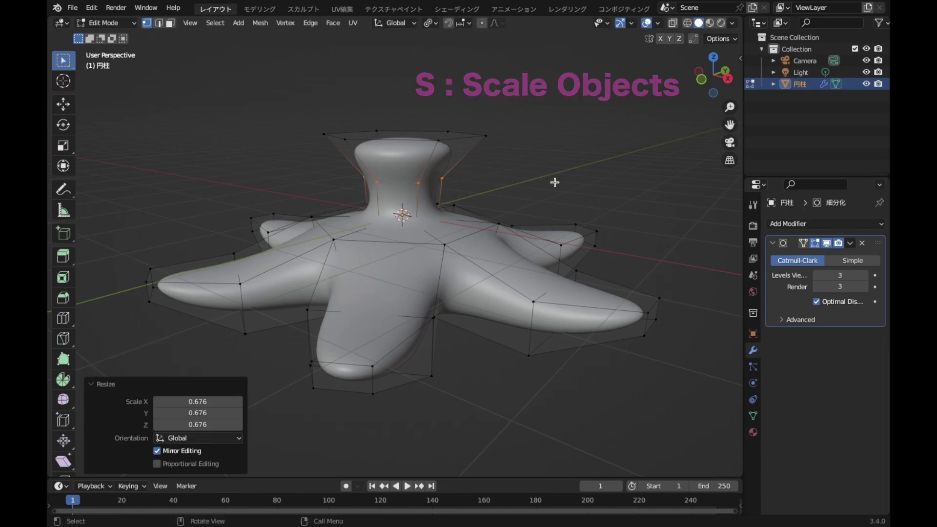
pyautogui.press('g')
pyautogui.press('z')
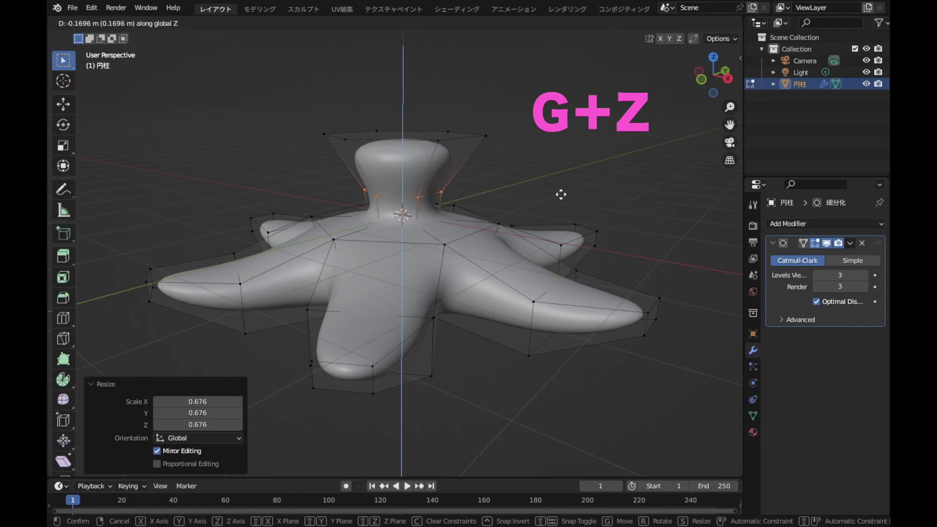
pyautogui.click(560, 194)
pyautogui.moveTo(560, 194); pyautogui.dragTo(563, 207, button='middle')
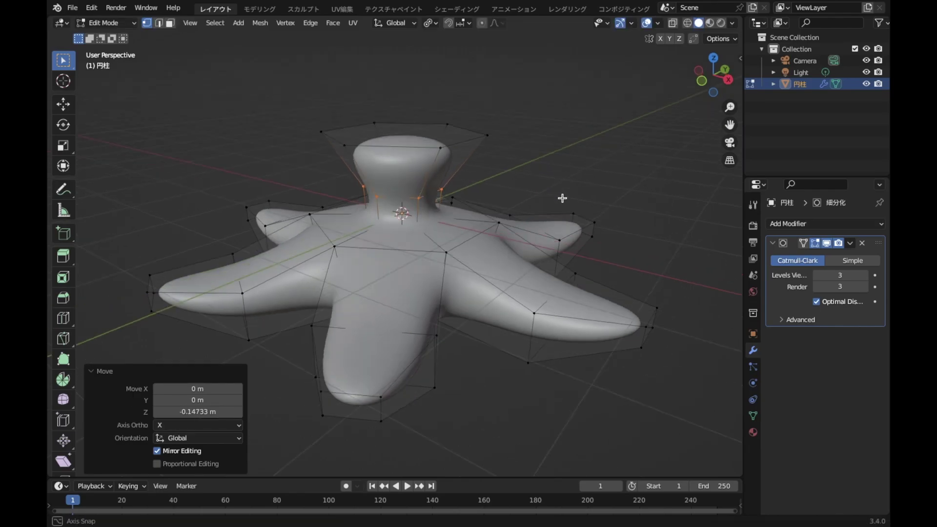
# Scale the stalk's top rim loop to 0.559 and lower it 0.144 m along Z.
pyautogui.keyDown('alt'); pyautogui.click(476, 128); pyautogui.keyUp('alt')
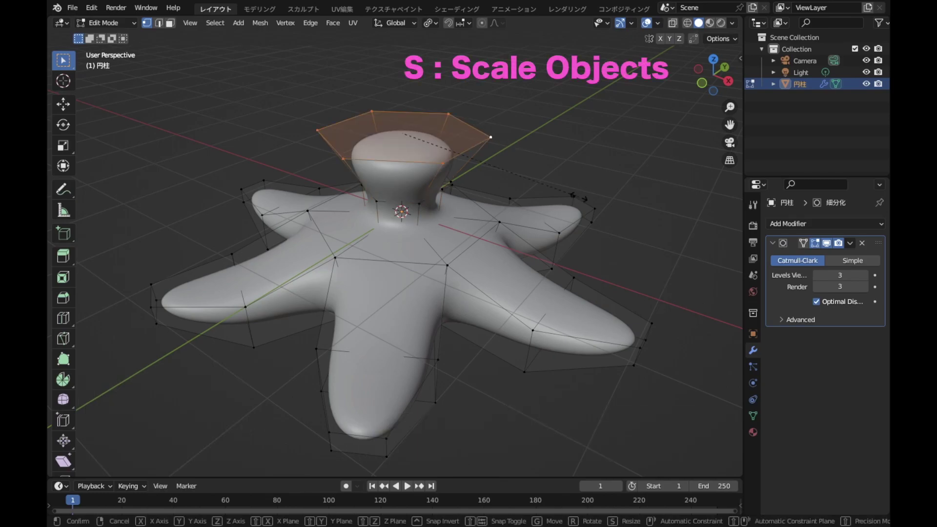
pyautogui.press('s')
pyautogui.click(495, 184)
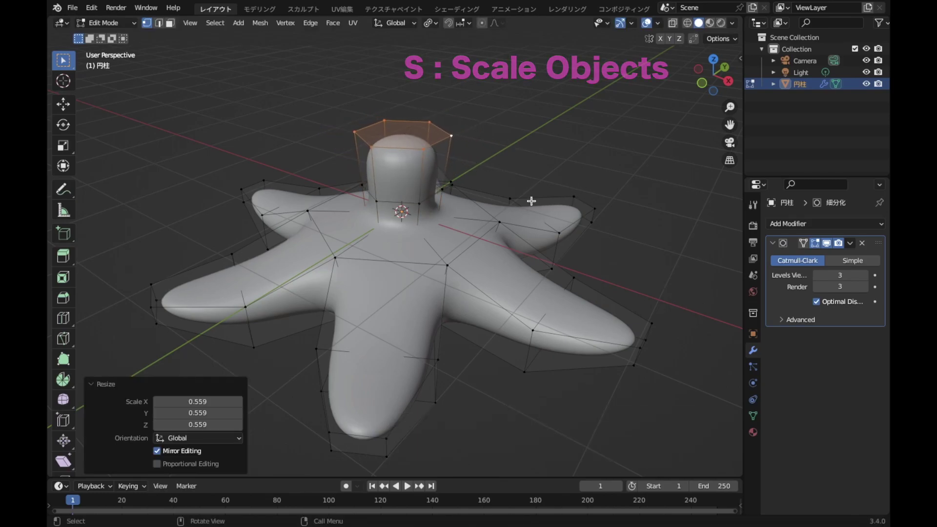
pyautogui.moveTo(598, 231); pyautogui.dragTo(591, 206, button='middle')
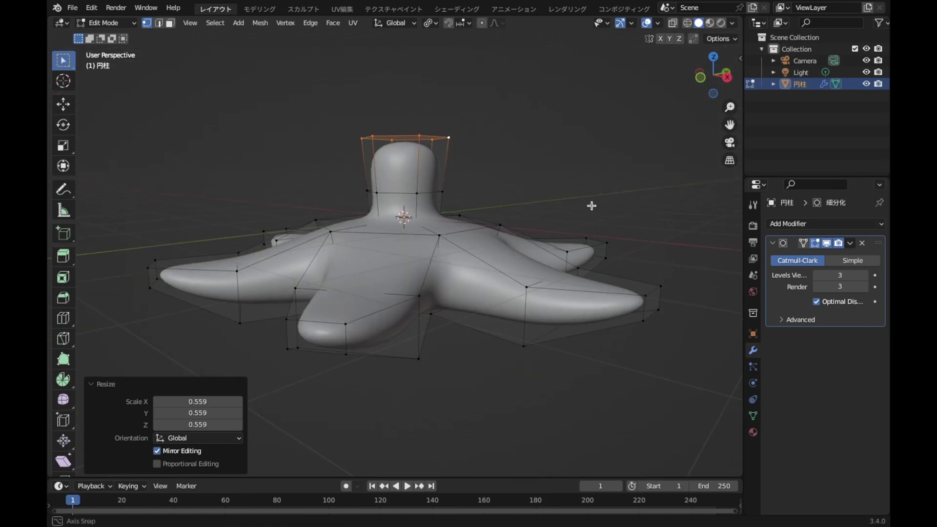
pyautogui.press('g')
pyautogui.press('z')
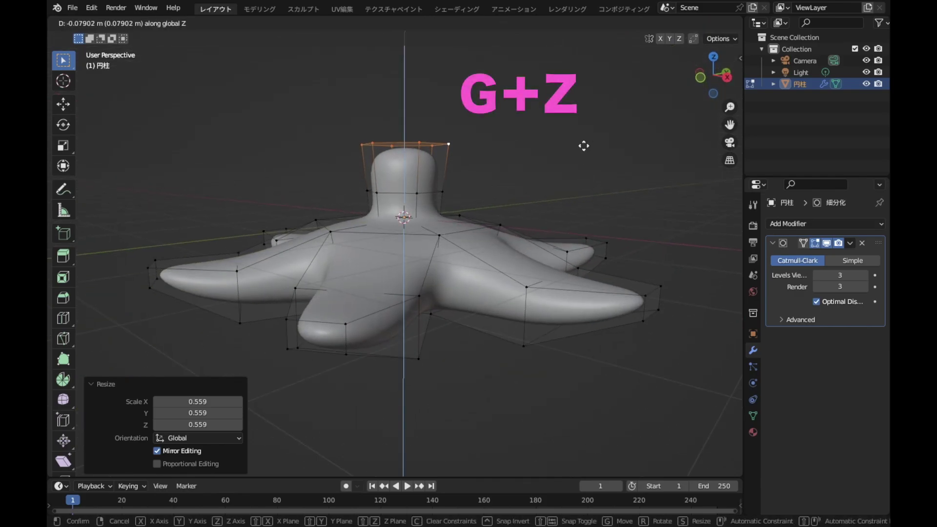
pyautogui.click(585, 149)
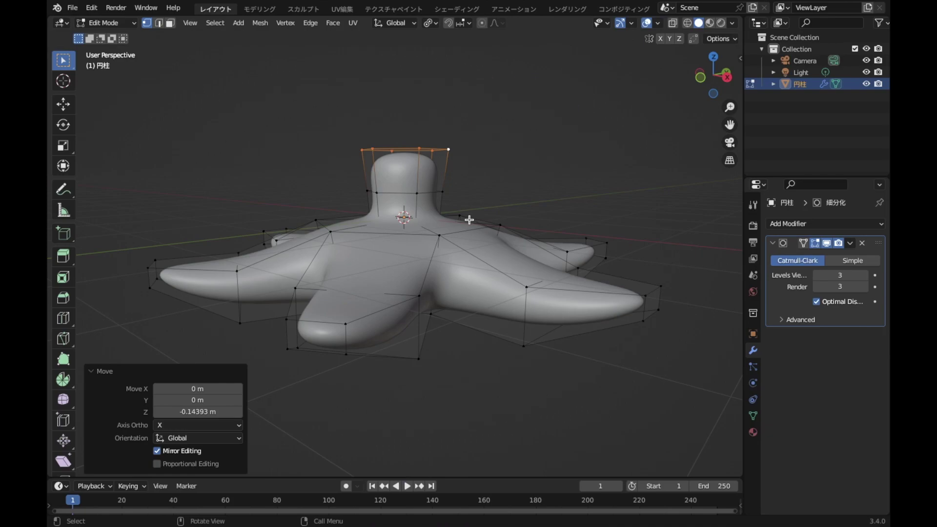
pyautogui.moveTo(477, 255); pyautogui.dragTo(481, 174, button='middle')
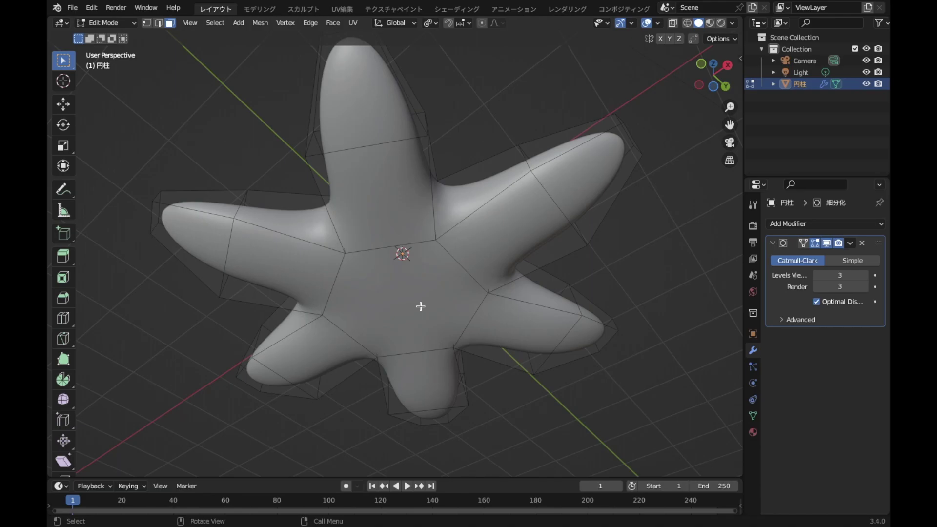
# Raise the calyx's central hexagonal face 0.23617 m along Z.
pyautogui.click(421, 307)
pyautogui.moveTo(559, 144); pyautogui.dragTo(564, 247, button='middle')
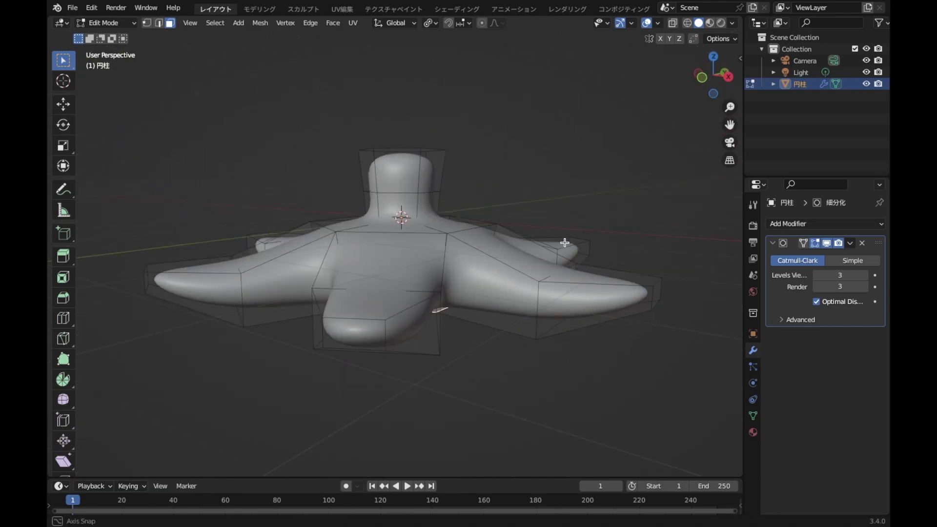
pyautogui.scroll(2, 564, 247)
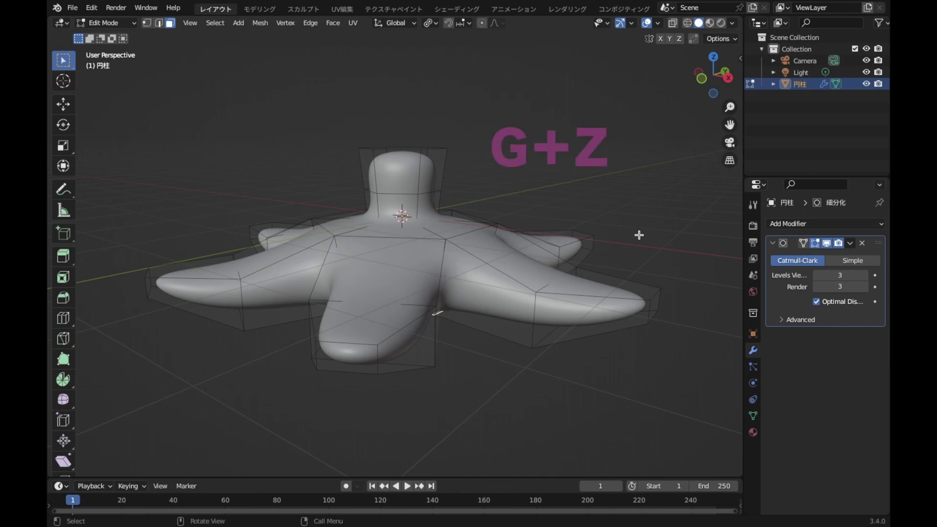
pyautogui.press('g')
pyautogui.press('z')
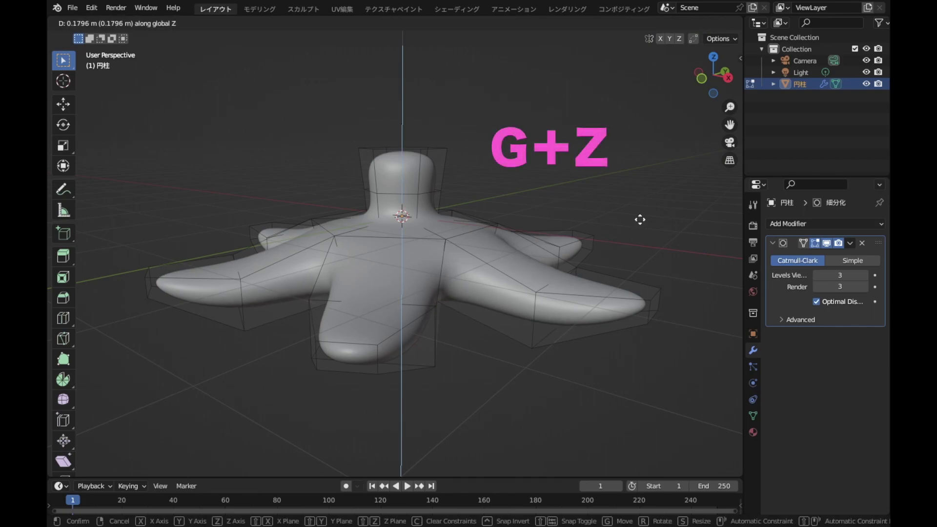
pyautogui.click(640, 218)
# Turn on see-through X-ray display and switch to vertex select mode.
pyautogui.moveTo(640, 218)
pyautogui.mouseDown(button='middle')
pyautogui.moveTo(631, 274)
pyautogui.moveTo(628, 236)
pyautogui.mouseUp(button='middle')
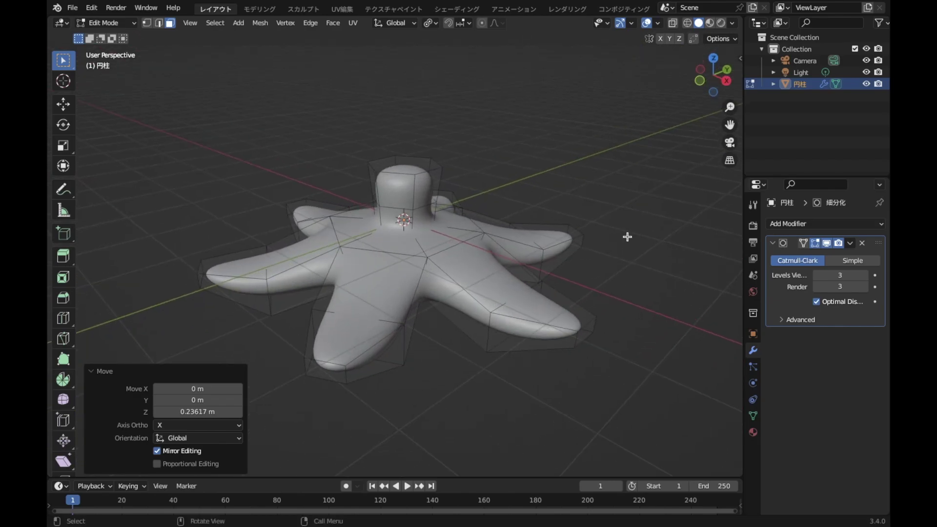
pyautogui.scroll(1, 626, 236)
pyautogui.hotkey('alt', 'z')
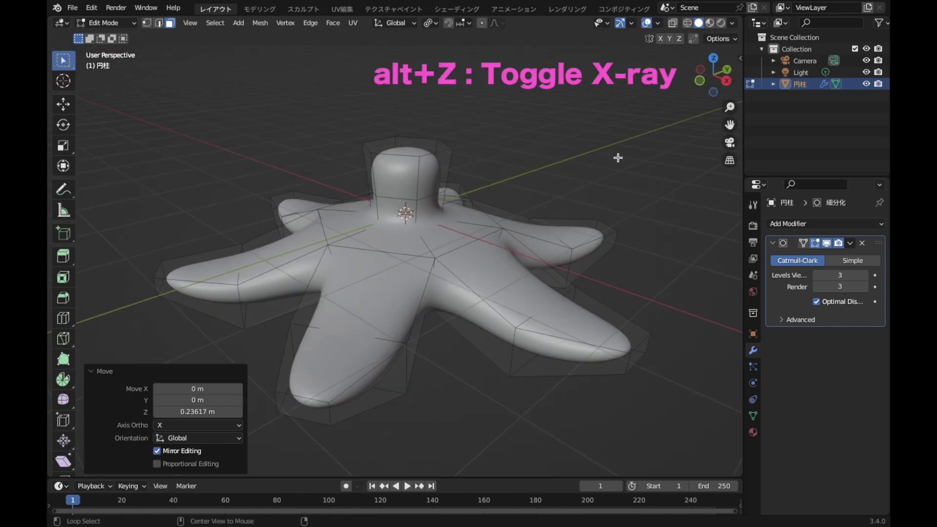
pyautogui.hotkey('alt', 'z')
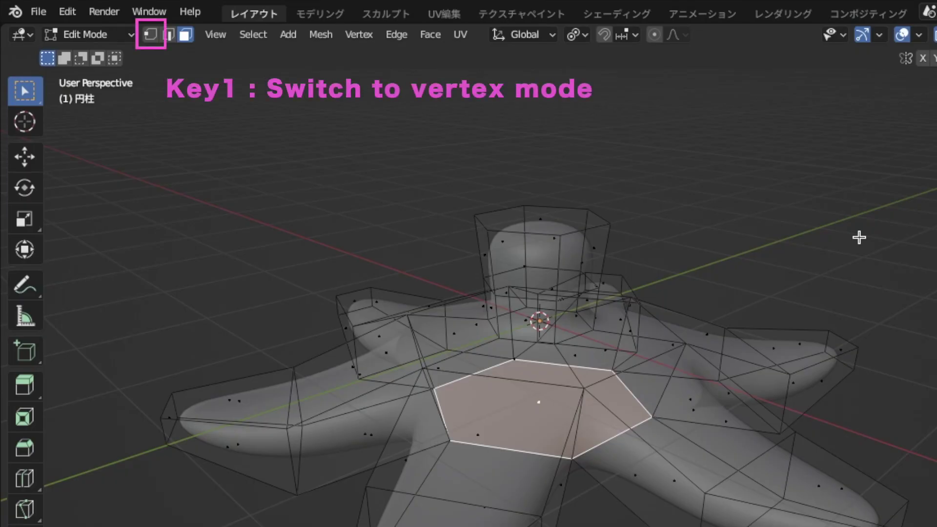
pyautogui.press('1')
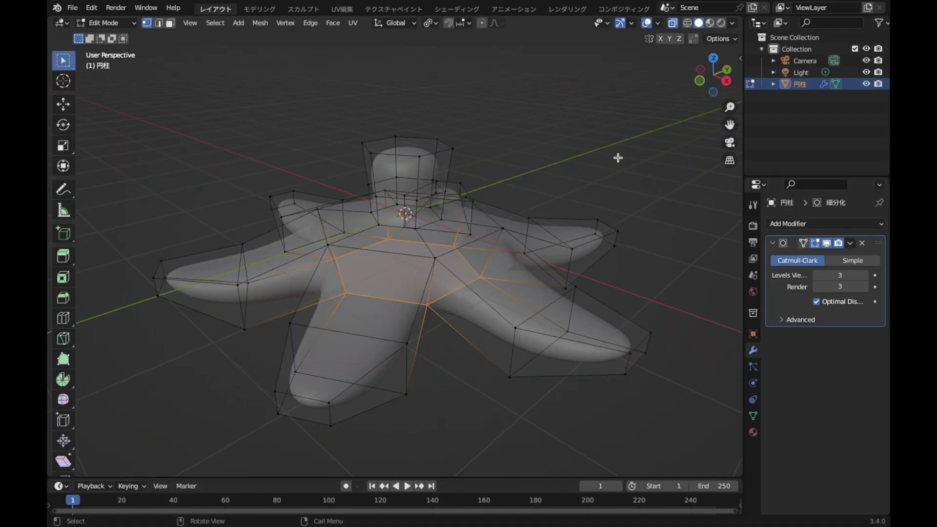
# Turn X-ray off and lower the edge loop around the central hole along Z.
pyautogui.moveTo(617, 157); pyautogui.dragTo(619, 215, button='middle')
pyautogui.keyDown('alt'); pyautogui.click(435, 243); pyautogui.keyUp('alt')
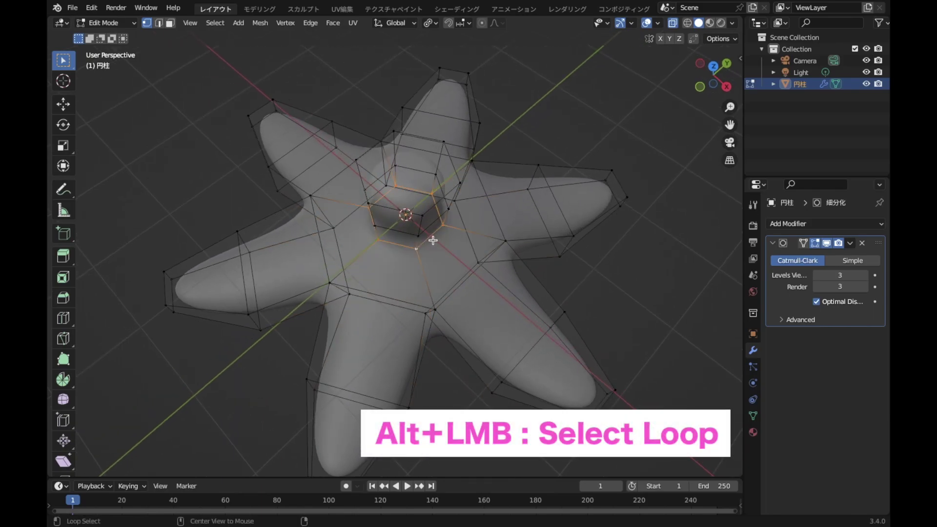
pyautogui.moveTo(666, 268); pyautogui.dragTo(669, 205, button='middle')
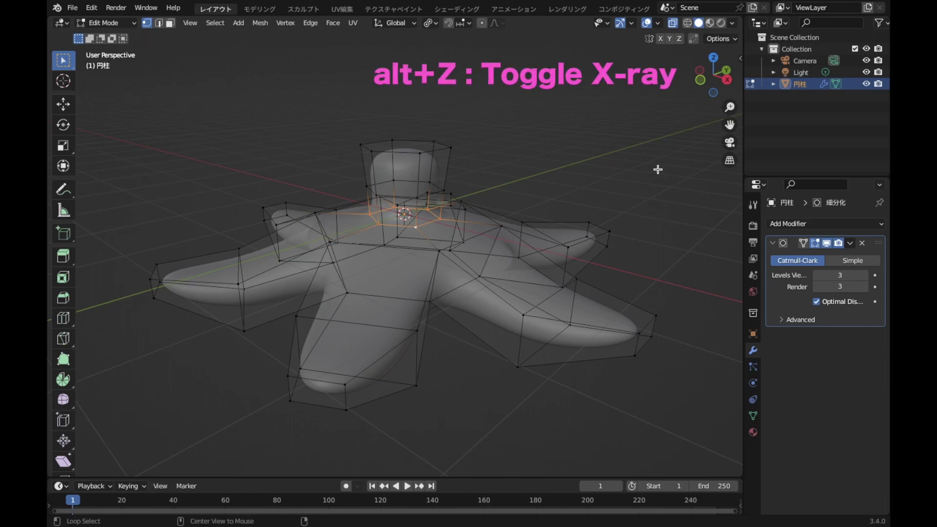
pyautogui.hotkey('alt', 'z')
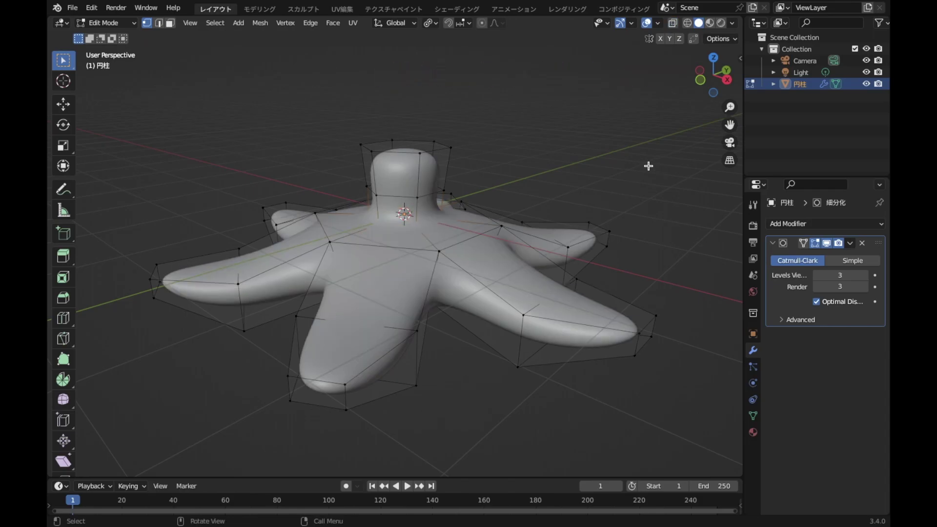
pyautogui.press('g')
pyautogui.press('z')
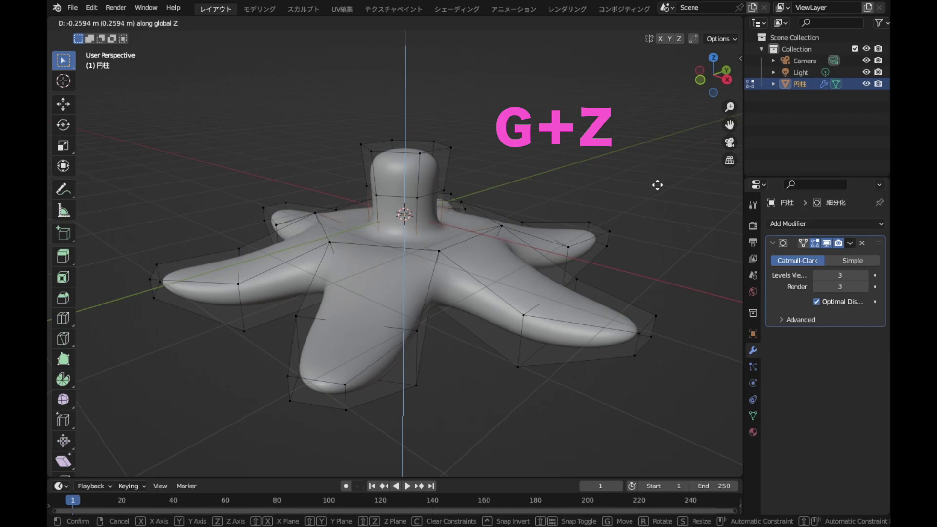
pyautogui.click(657, 184)
# Move the stalk's middle edge loop along Z and shrink it to 0.602.
pyautogui.moveTo(657, 221); pyautogui.dragTo(644, 210, button='middle')
pyautogui.scroll(2, 644, 210)
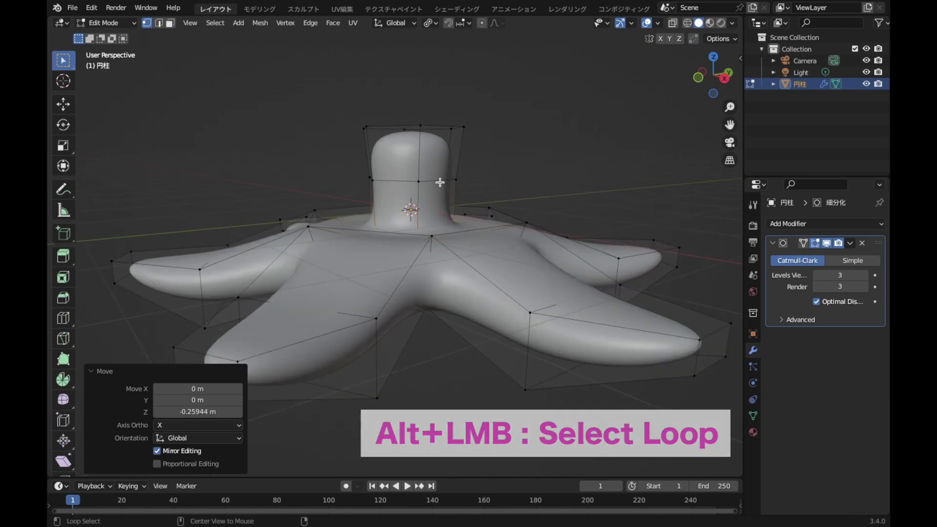
pyautogui.keyDown('alt'); pyautogui.click(440, 182); pyautogui.keyUp('alt')
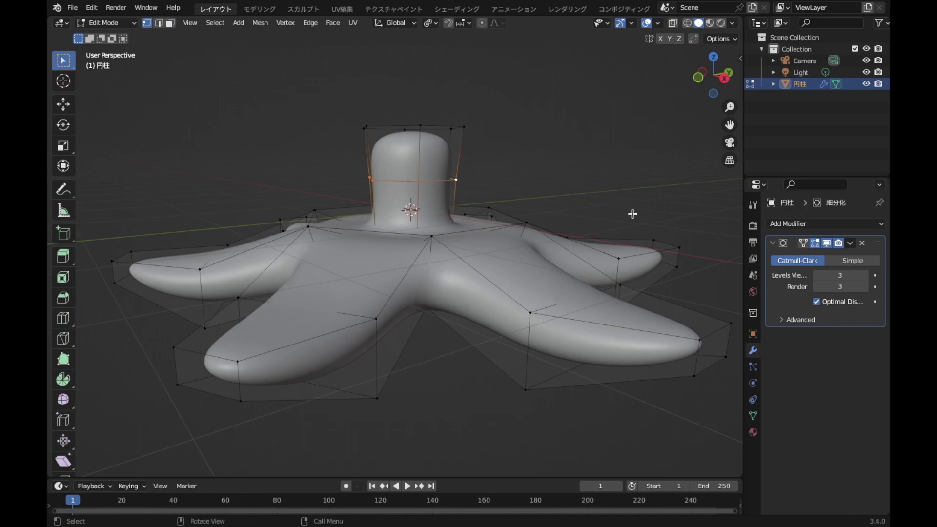
pyautogui.moveTo(618, 183); pyautogui.dragTo(627, 210, button='middle')
pyautogui.press('g')
pyautogui.press('z')
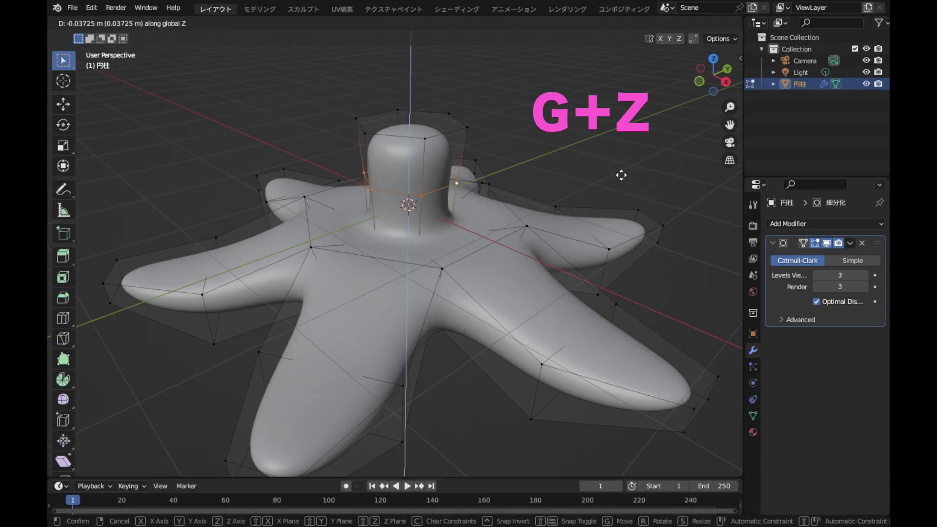
pyautogui.click(625, 182)
pyautogui.moveTo(624, 181); pyautogui.dragTo(612, 153, button='middle')
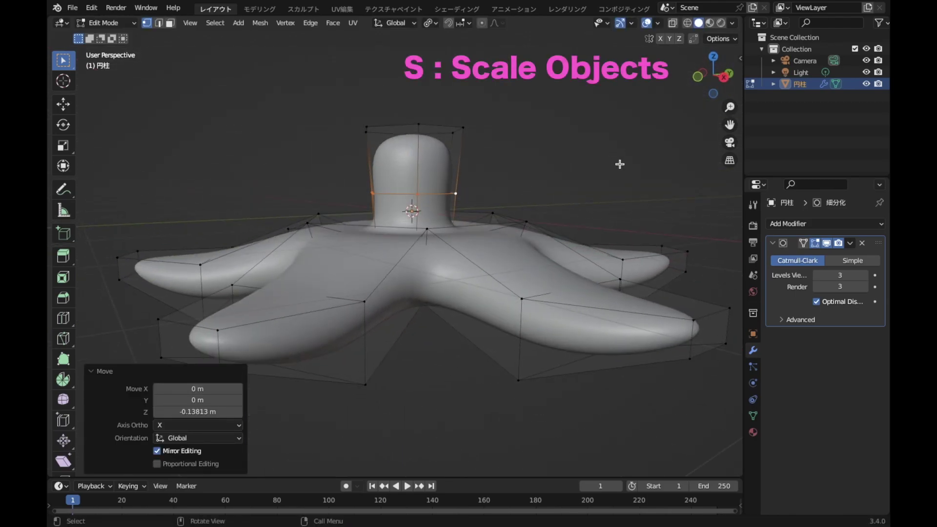
pyautogui.press('s')
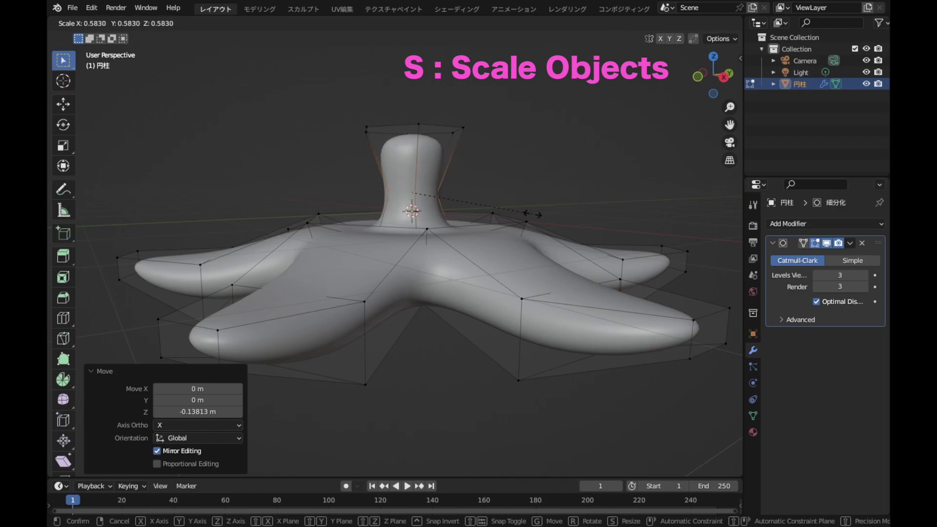
pyautogui.click(537, 217)
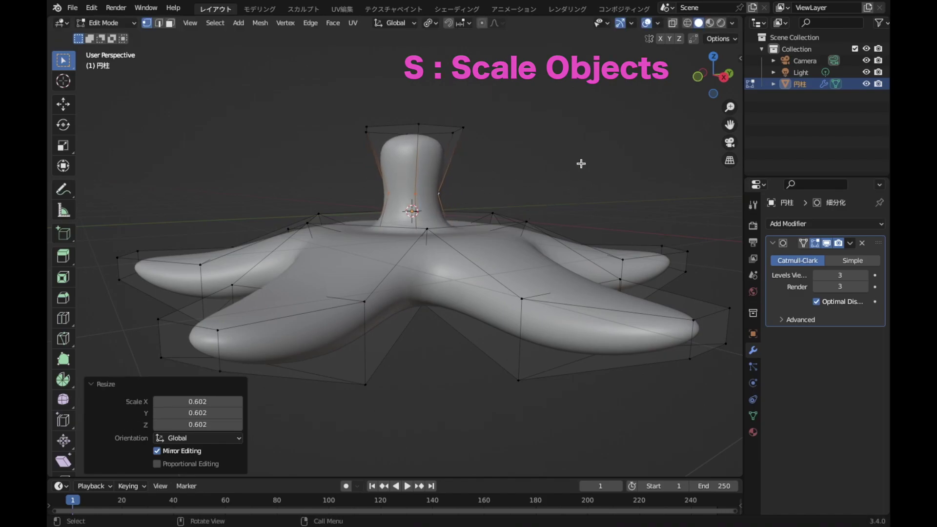
# Lower the stalk's top ring 0.15335 m and return to Object Mode.
pyautogui.moveTo(482, 138)
pyautogui.mouseDown(button='middle')
pyautogui.moveTo(586, 142)
pyautogui.moveTo(533, 180)
pyautogui.mouseUp(button='middle')
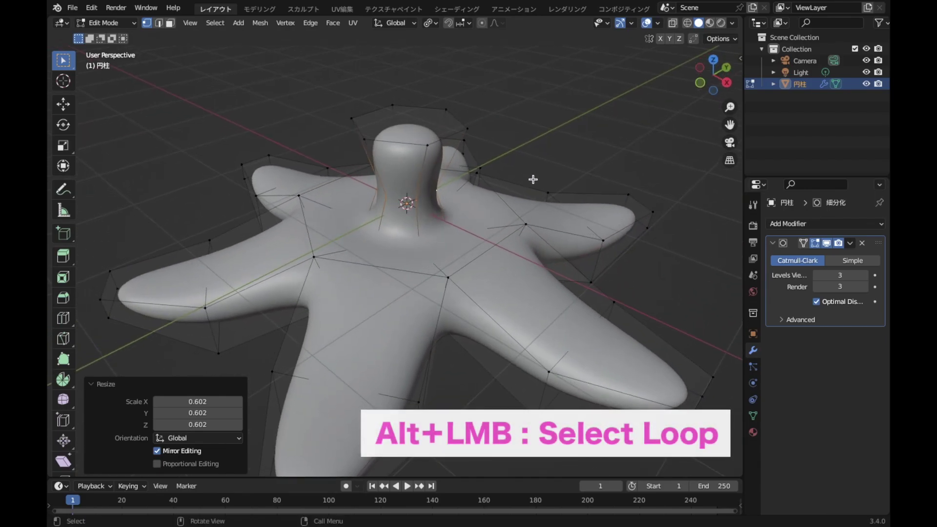
pyautogui.keyDown('alt'); pyautogui.click(450, 135); pyautogui.keyUp('alt')
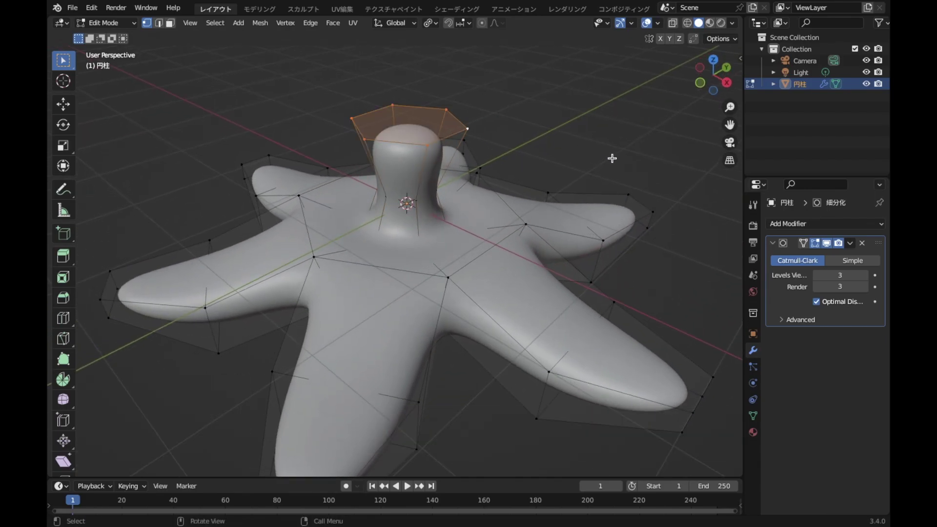
pyautogui.moveTo(586, 136); pyautogui.dragTo(583, 106, button='middle')
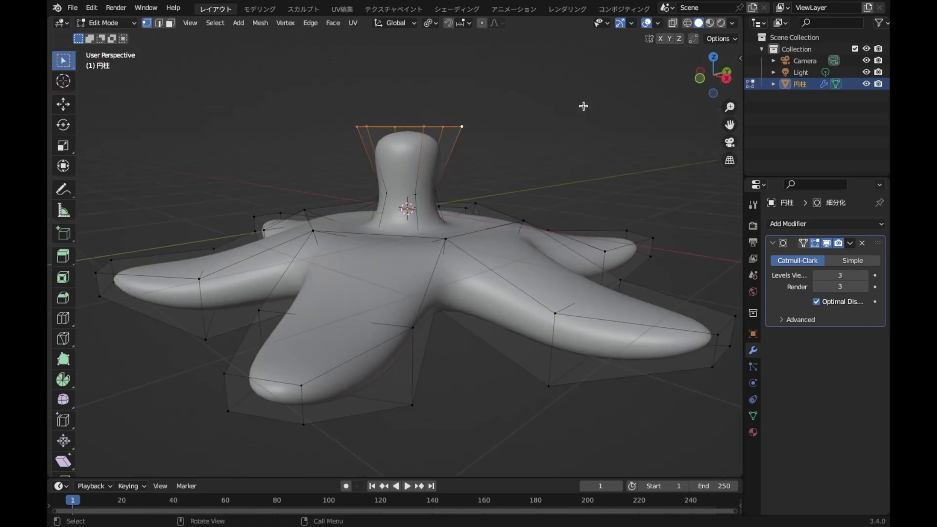
pyautogui.press('g')
pyautogui.press('z')
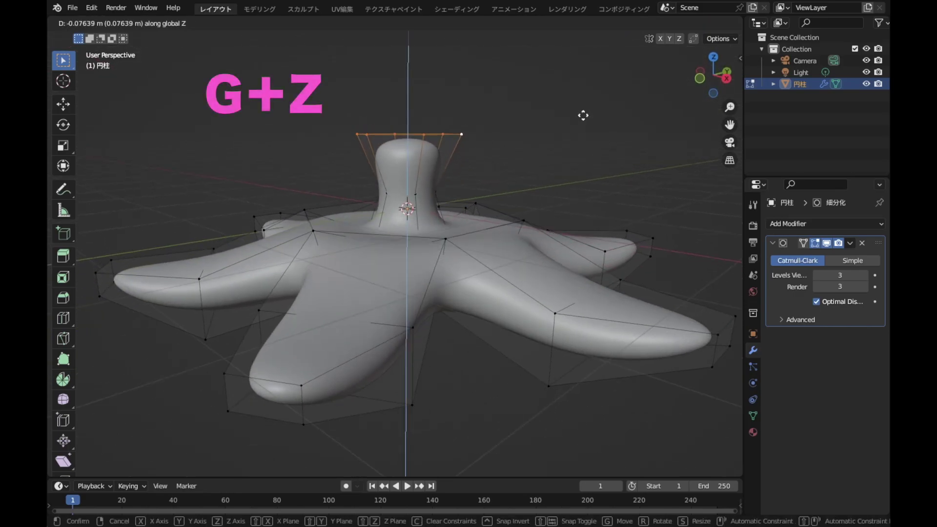
pyautogui.click(584, 122)
pyautogui.moveTo(606, 171)
pyautogui.mouseDown(button='middle')
pyautogui.moveTo(604, 241)
pyautogui.moveTo(600, 174)
pyautogui.mouseUp(button='middle')
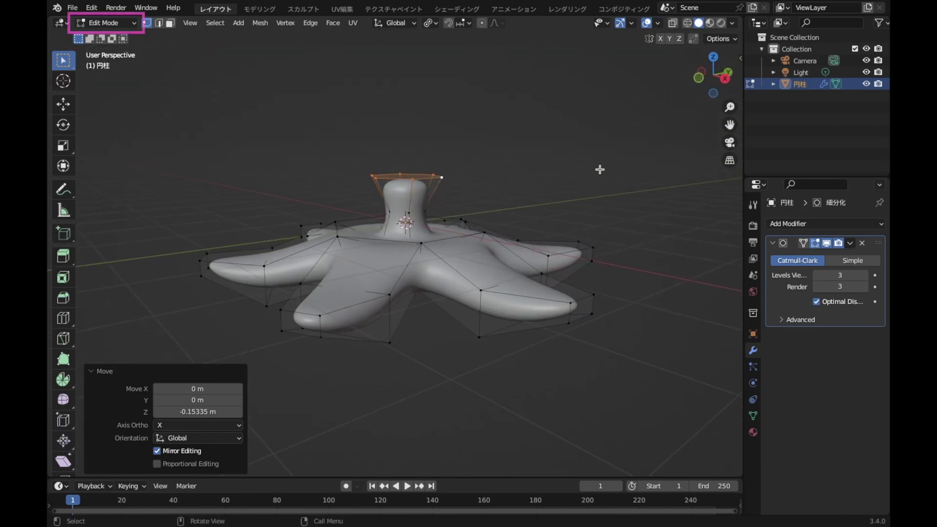
pyautogui.press('Tab')
pyautogui.moveTo(596, 169)
pyautogui.mouseDown(button='middle')
pyautogui.moveTo(502, 218)
pyautogui.moveTo(492, 205)
pyautogui.moveTo(508, 164)
pyautogui.moveTo(646, 195)
pyautogui.moveTo(640, 166)
pyautogui.moveTo(619, 245)
pyautogui.mouseUp(button='middle')
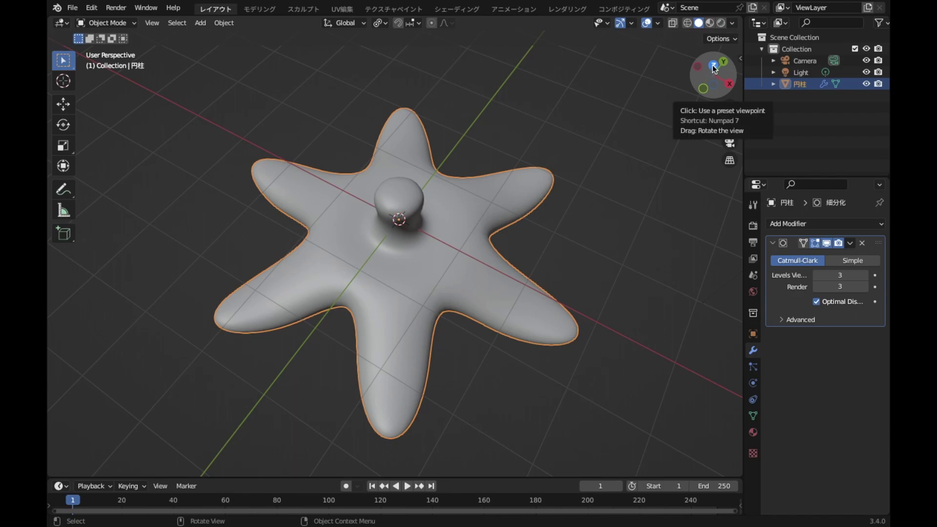
# In top view, rotate the calyx 90° about Z and scale it to 0.135.
pyautogui.click(712, 65)
pyautogui.scroll(-1, 561, 215)
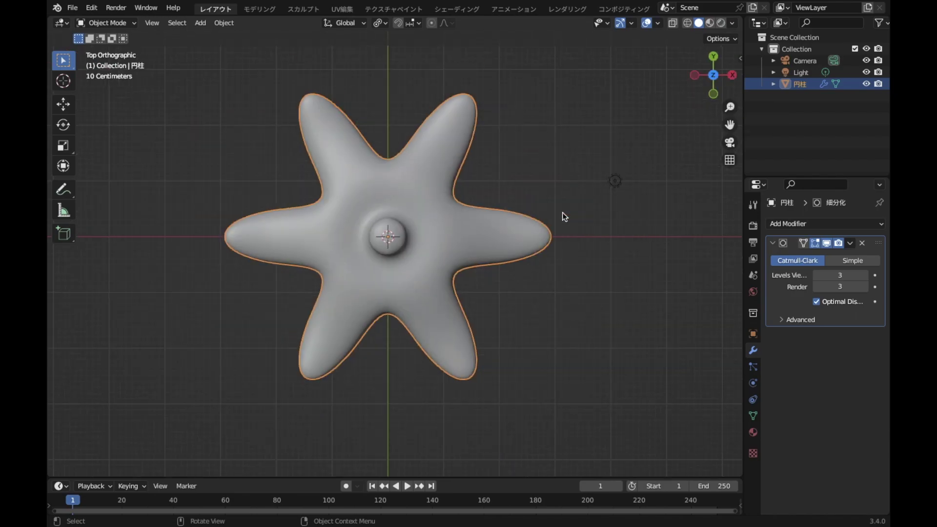
pyautogui.write('rz')
pyautogui.write('90')
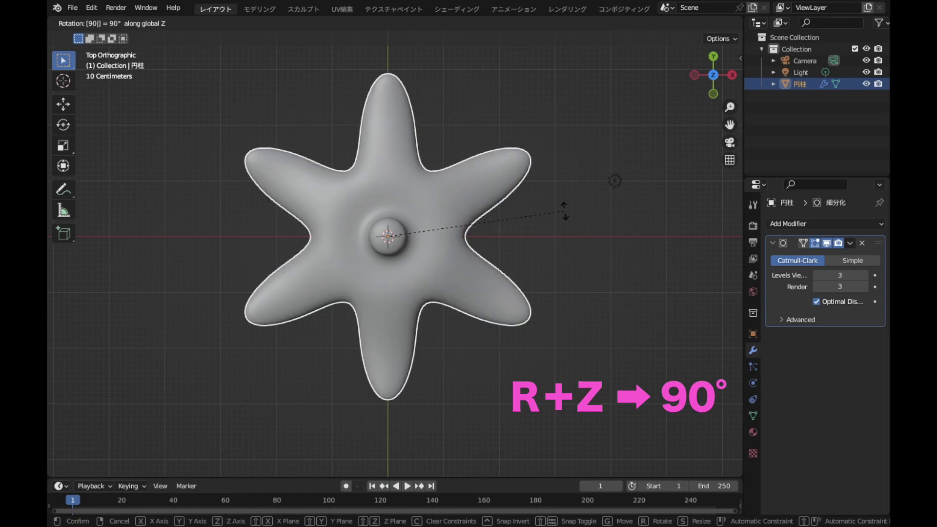
pyautogui.press('Return')
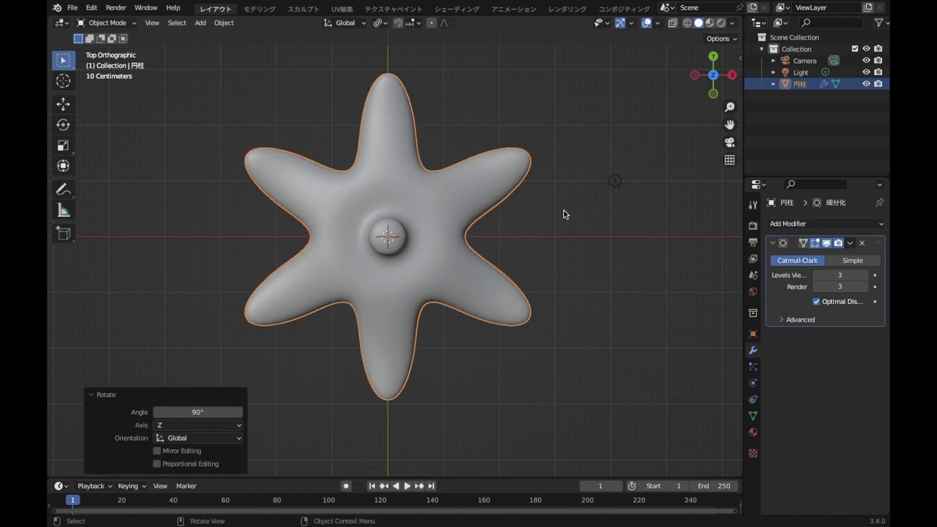
pyautogui.press('s')
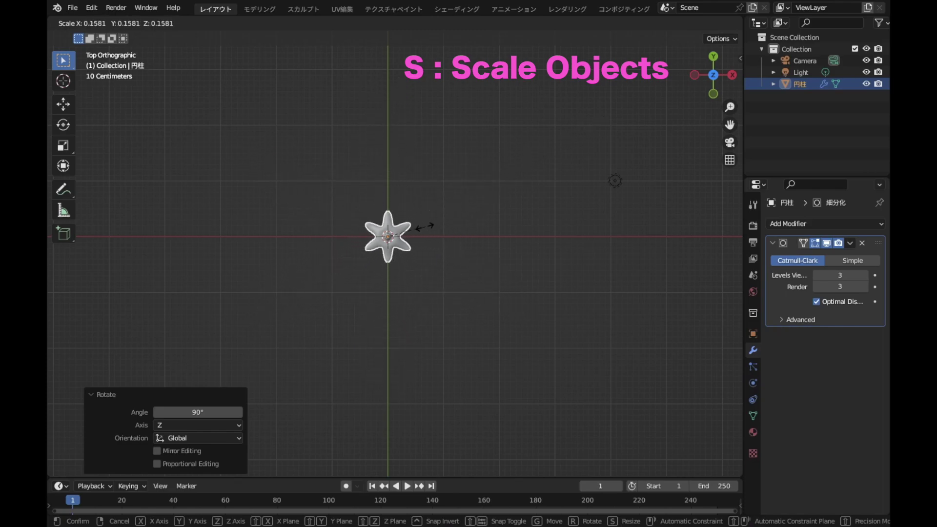
pyautogui.click(419, 230)
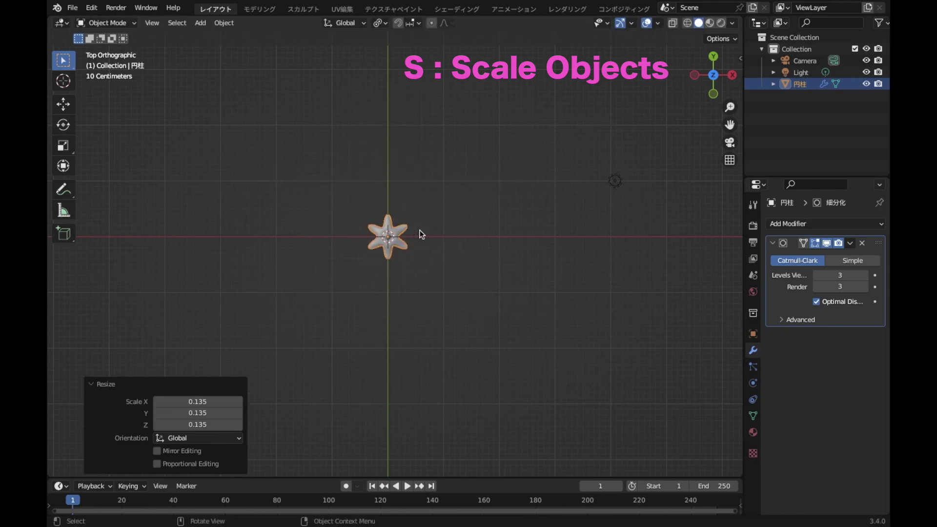
# In front view, raise the calyx 1.2876 m along Z.
pyautogui.click(713, 93)
pyautogui.scroll(2, 470, 260)
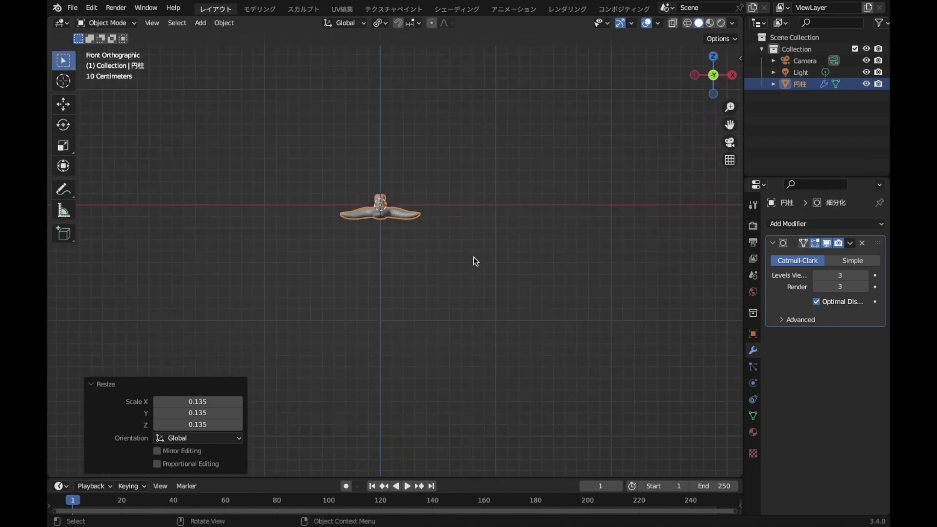
pyautogui.keyDown('shift'); pyautogui.moveTo(478, 241); pyautogui.dragTo(491, 282, button='middle'); pyautogui.keyUp('shift')
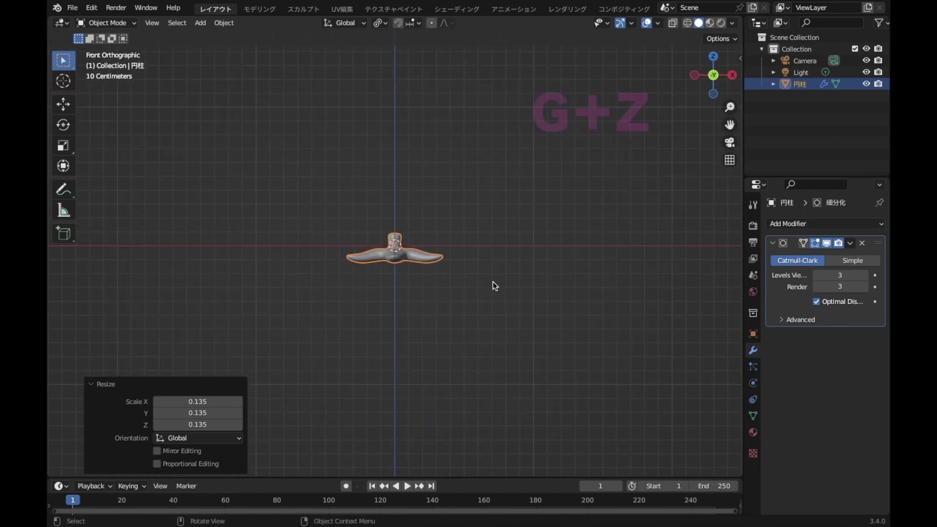
pyautogui.press('g')
pyautogui.press('z')
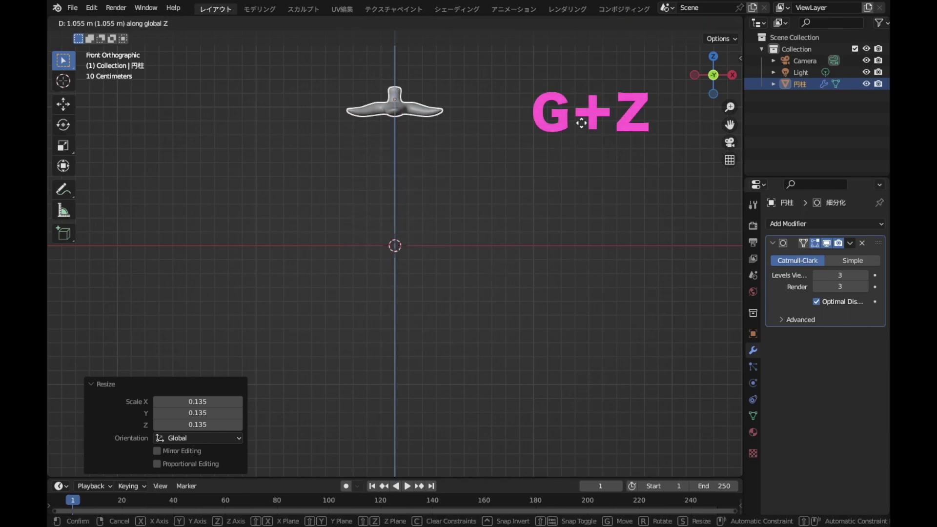
pyautogui.click(592, 109)
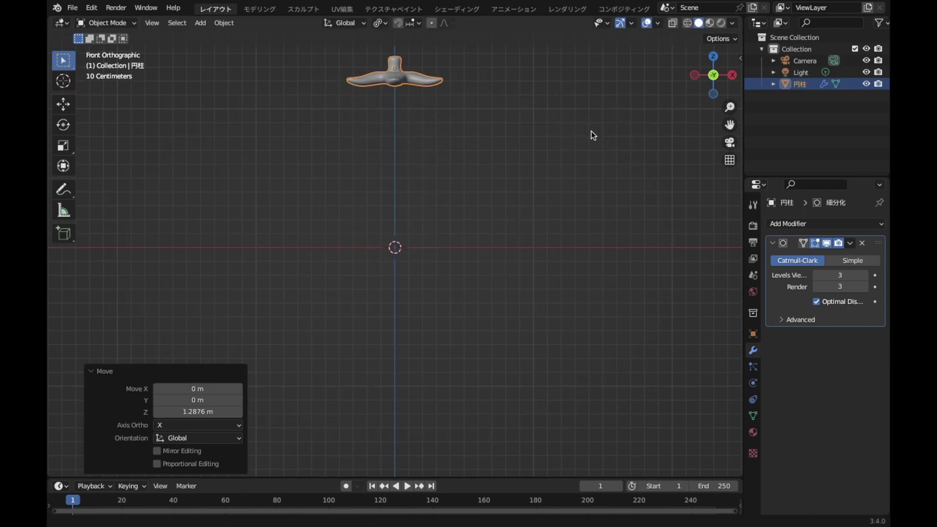
pyautogui.keyDown('shift'); pyautogui.moveTo(591, 131); pyautogui.dragTo(592, 208, button='middle'); pyautogui.keyUp('shift')
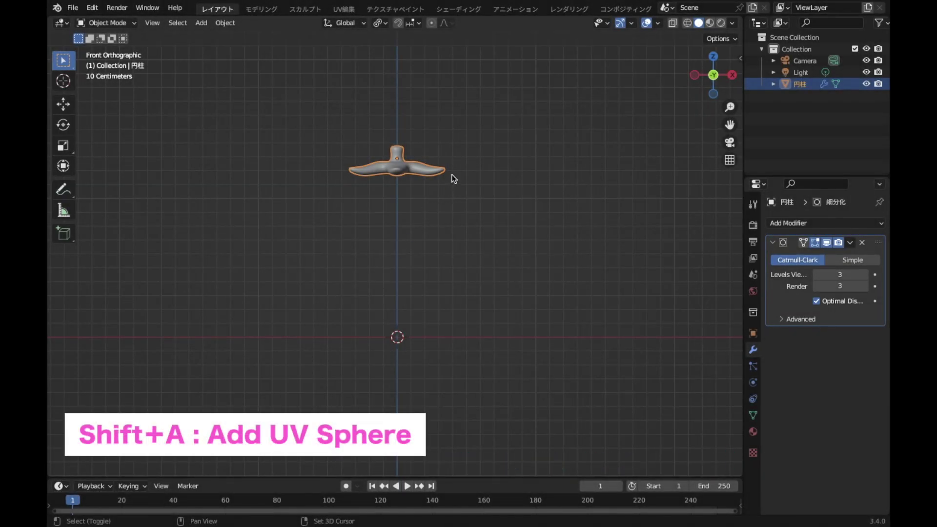
# Add a UV Sphere scaled to 0.491 and raised 0.64171 m beneath the calyx.
pyautogui.hotkey('shift', 'a')
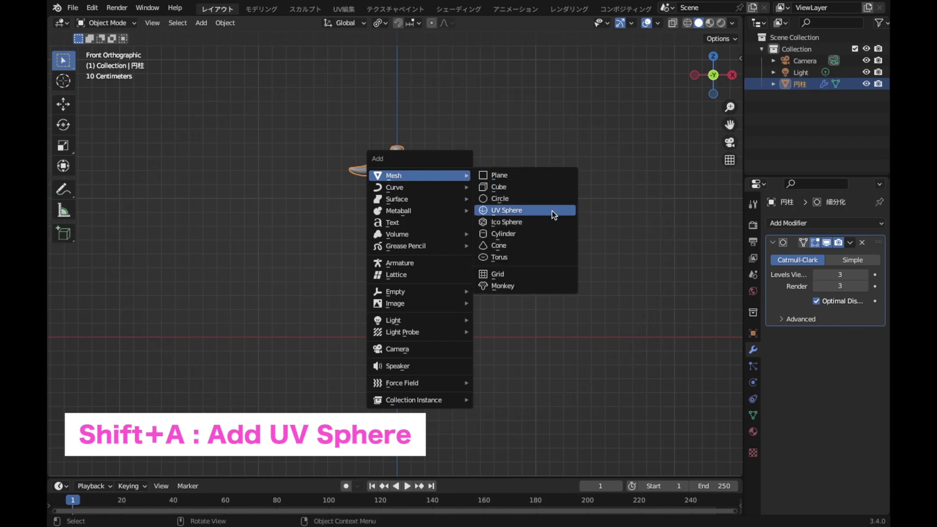
pyautogui.click(552, 210)
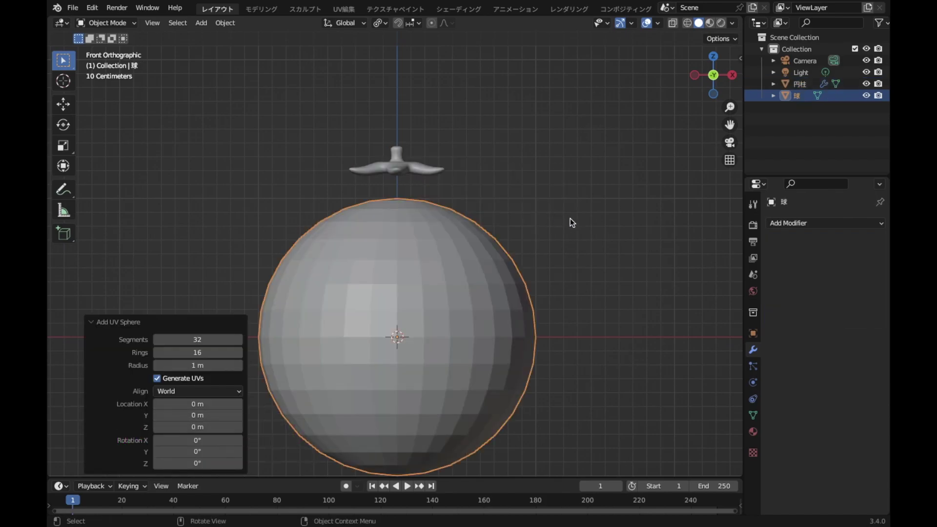
pyautogui.press('s')
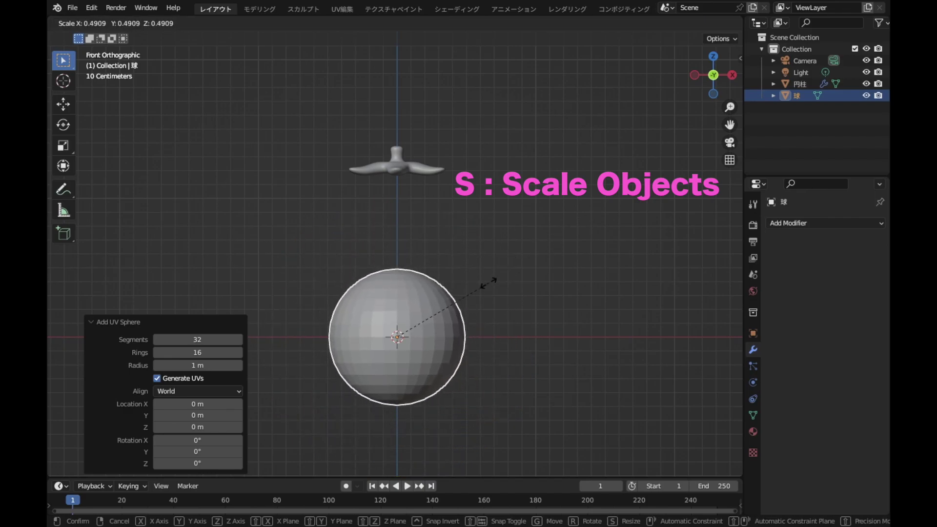
pyautogui.click(488, 283)
pyautogui.press('g')
pyautogui.press('z')
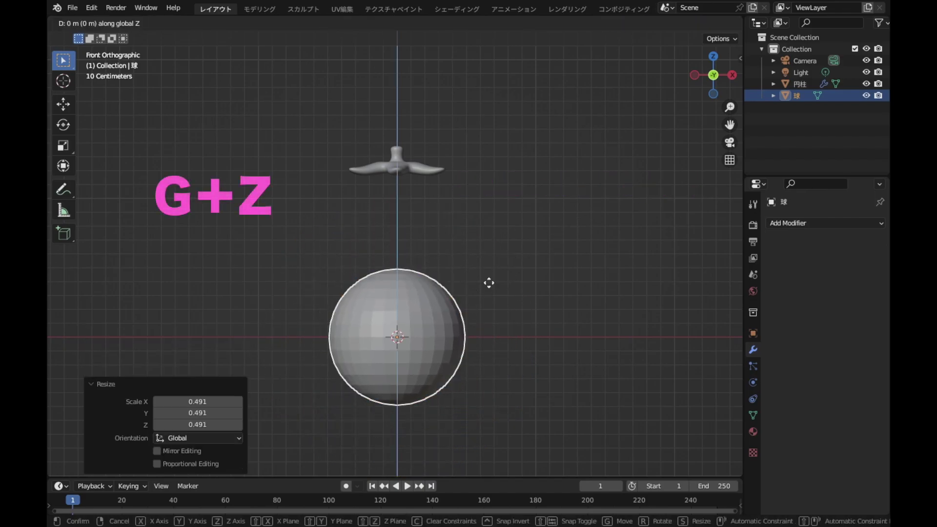
pyautogui.click(566, 195)
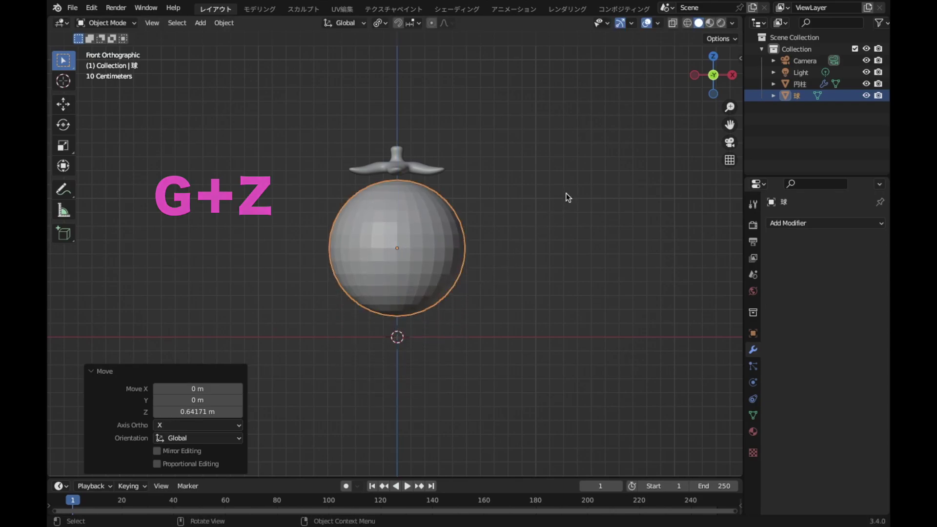
# Shade the sphere smooth and enter Edit Mode.
pyautogui.rightClick(590, 203)
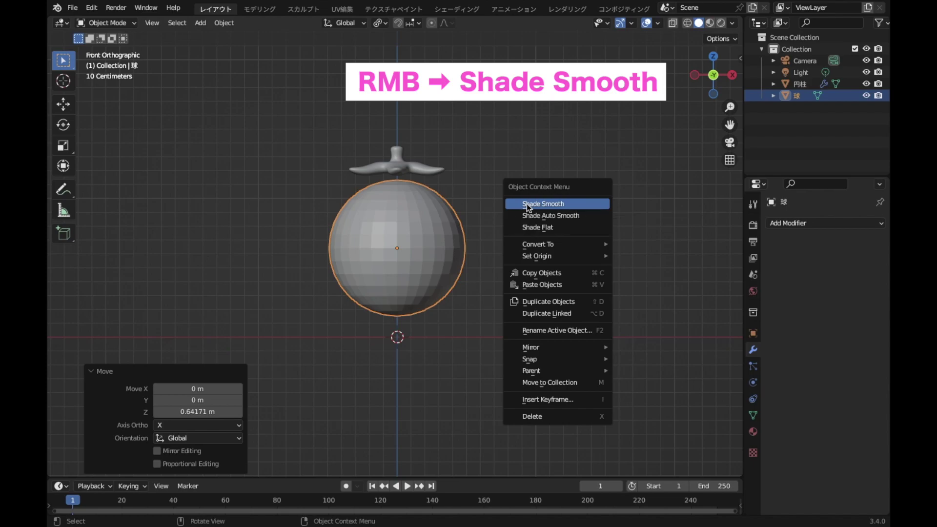
pyautogui.click(526, 203)
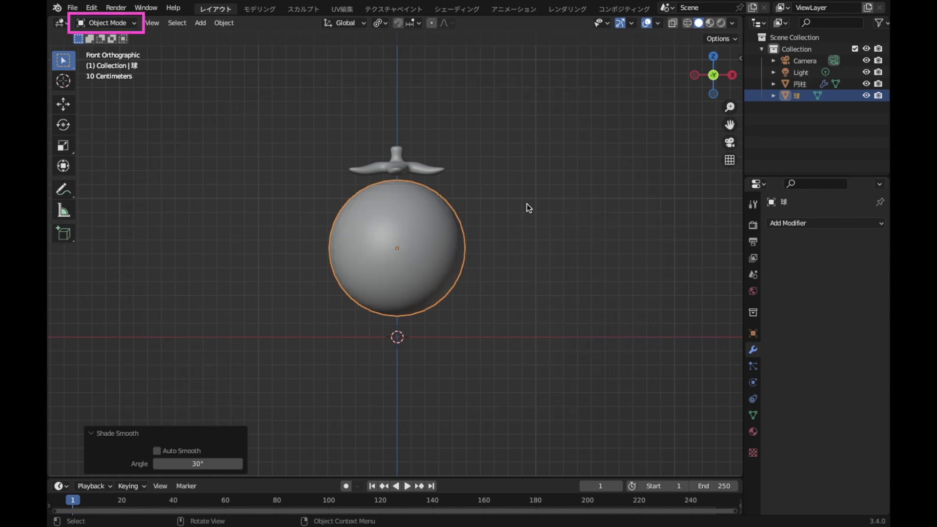
pyautogui.press('Tab')
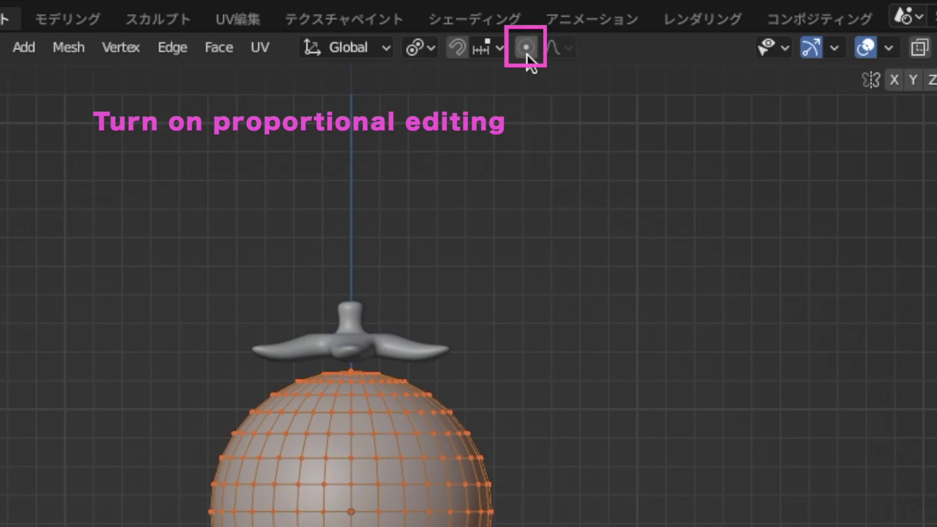
# With proportional editing and X-ray on, taper the sphere's bottom rows to scale 0.490.
pyautogui.click(482, 25)
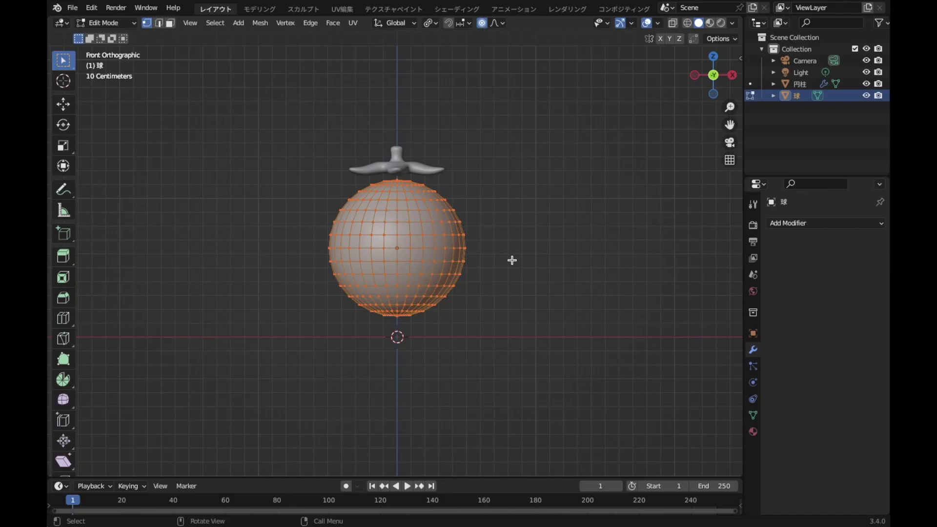
pyautogui.hotkey('alt', 'z')
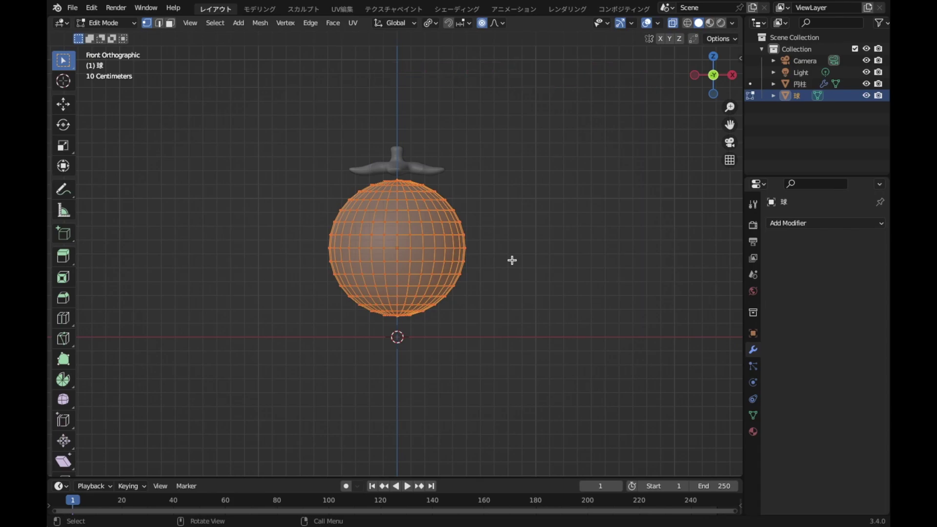
pyautogui.moveTo(254, 387); pyautogui.dragTo(512, 289)
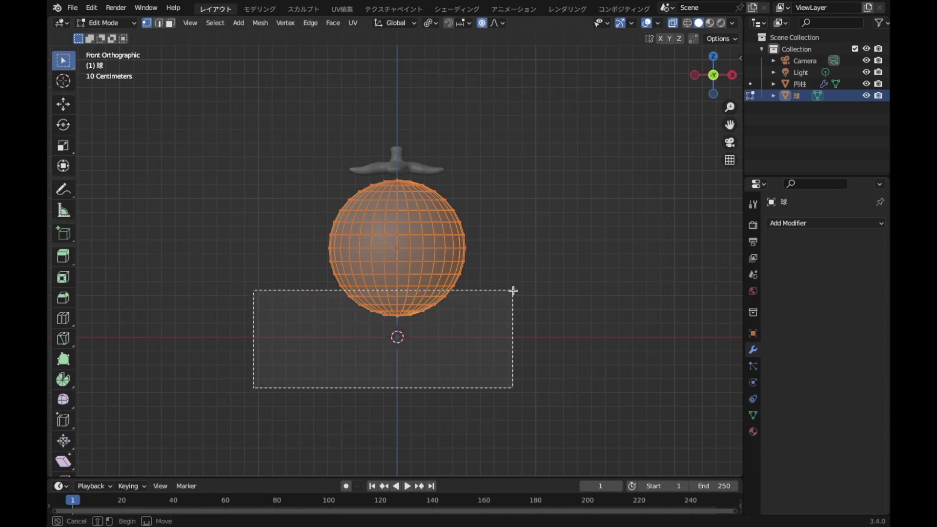
pyautogui.press('s')
pyautogui.scroll(1, 514, 289)
pyautogui.scroll(1, 513, 289)
pyautogui.scroll(1, 513, 289)
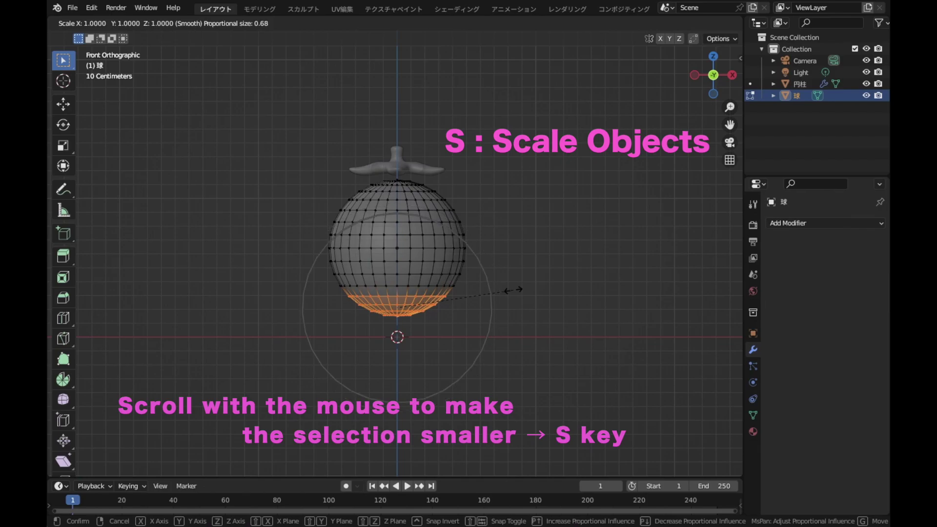
pyautogui.click(453, 320)
# Lower the body's top pole vertex 0.070363 m and return to Object Mode.
pyautogui.scroll(1, 516, 210)
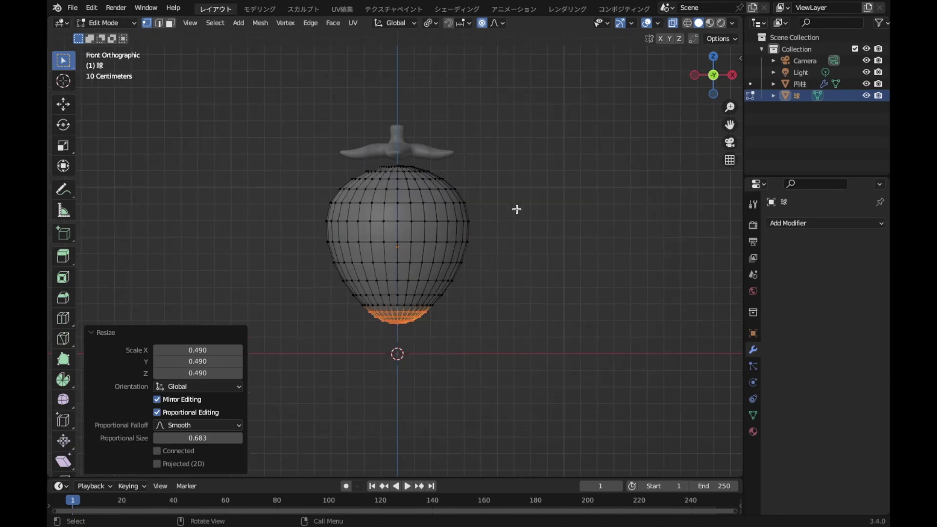
pyautogui.scroll(2, 516, 210)
pyautogui.keyDown('shift'); pyautogui.moveTo(399, 121); pyautogui.dragTo(406, 184, button='middle'); pyautogui.keyUp('shift')
pyautogui.scroll(1, 410, 171)
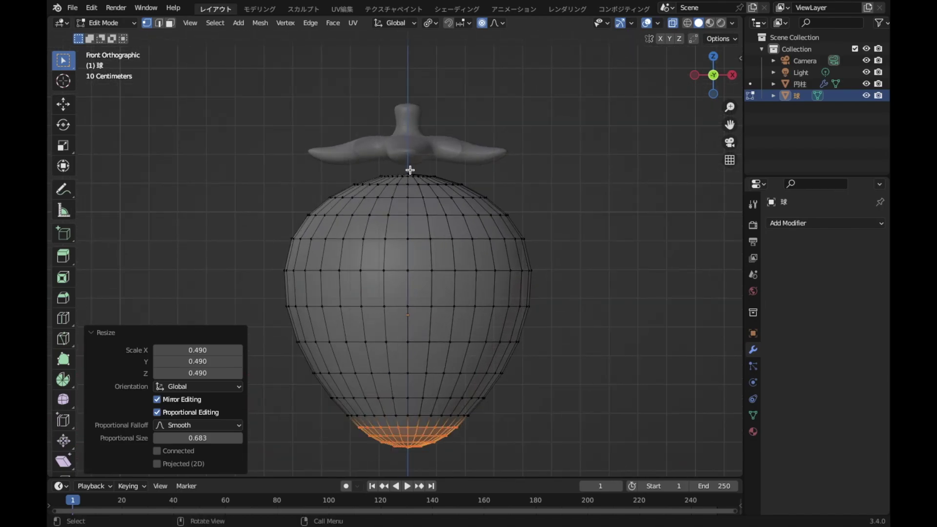
pyautogui.click(410, 170)
pyautogui.scroll(-2, 580, 292)
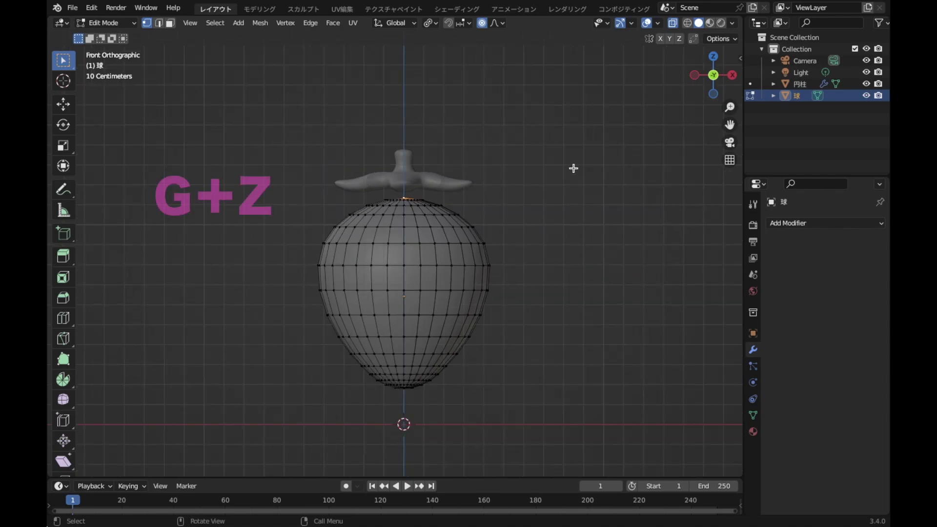
pyautogui.press('g')
pyautogui.press('z')
pyautogui.scroll(3, 573, 168)
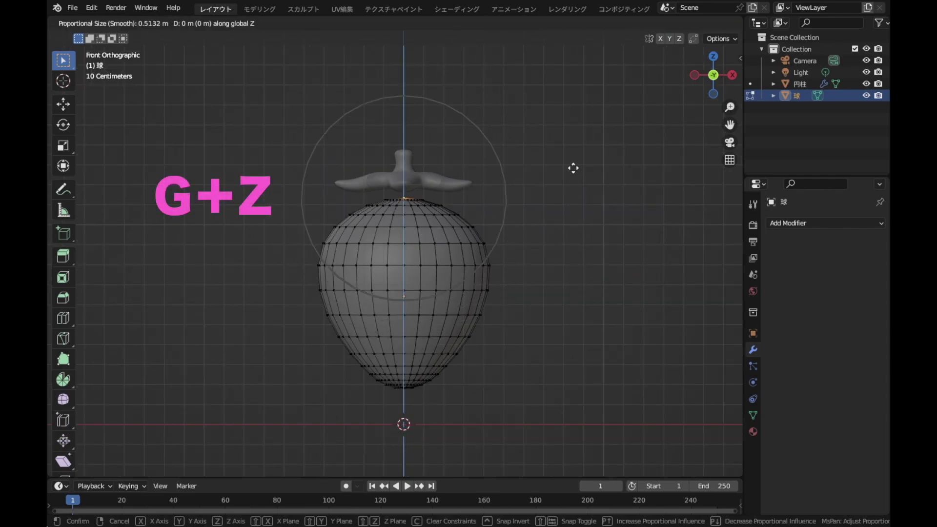
pyautogui.scroll(1, 573, 168)
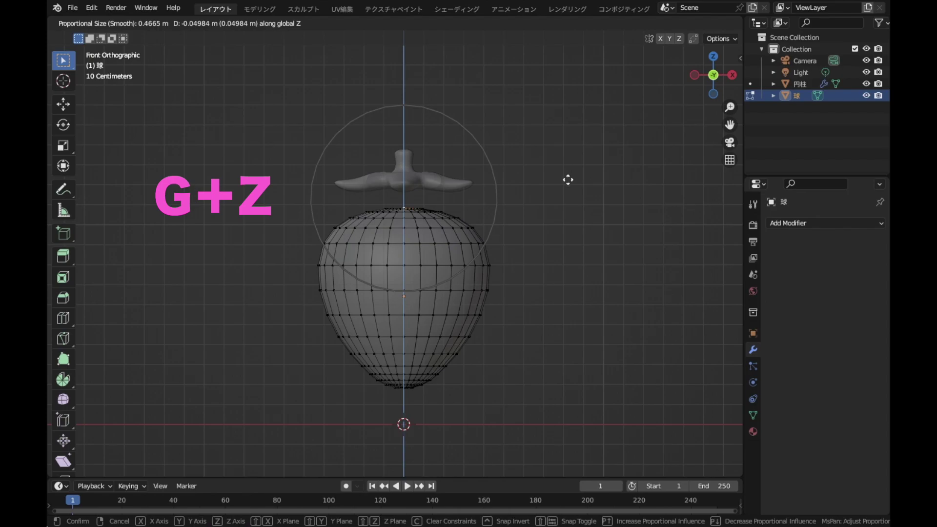
pyautogui.click(568, 181)
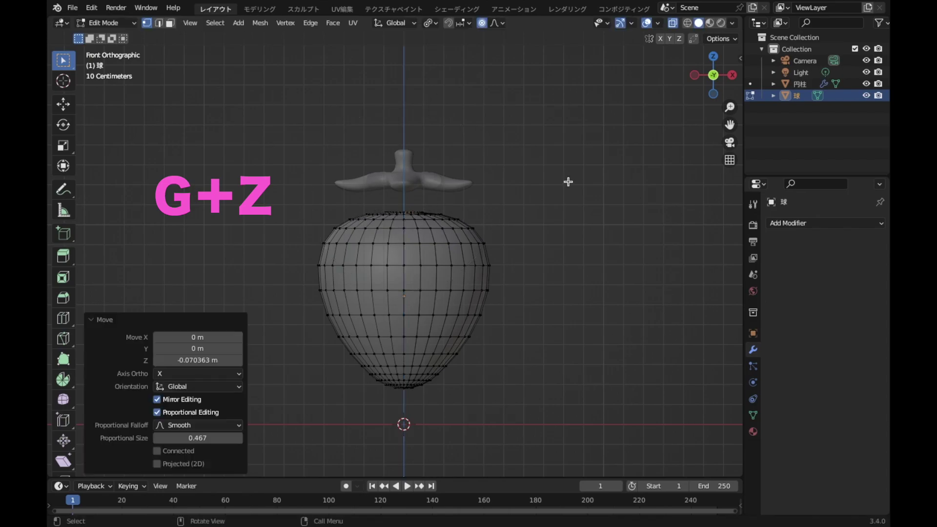
pyautogui.press('Tab')
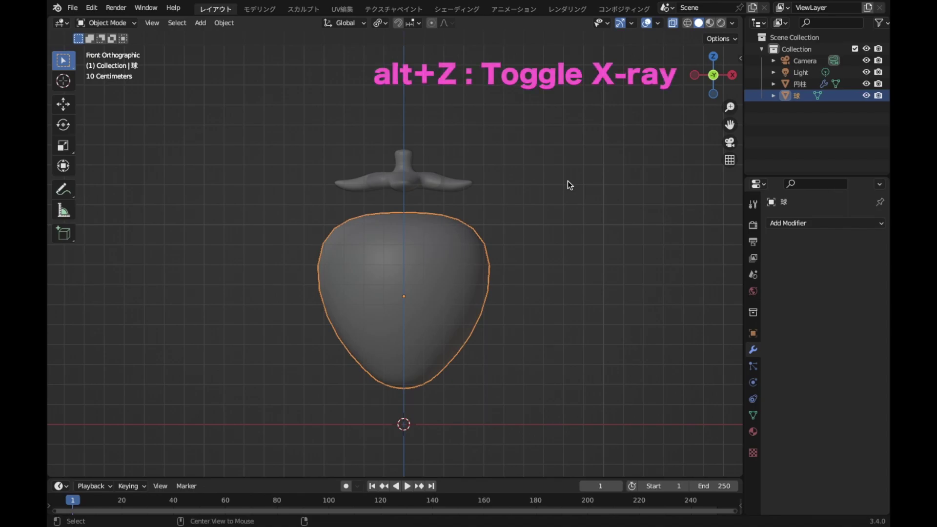
# Turn off X-ray, raise the body 0.15245 m, scale it to 0.933, and nudge it up 0.029318 m.
pyautogui.hotkey('alt', 'z')
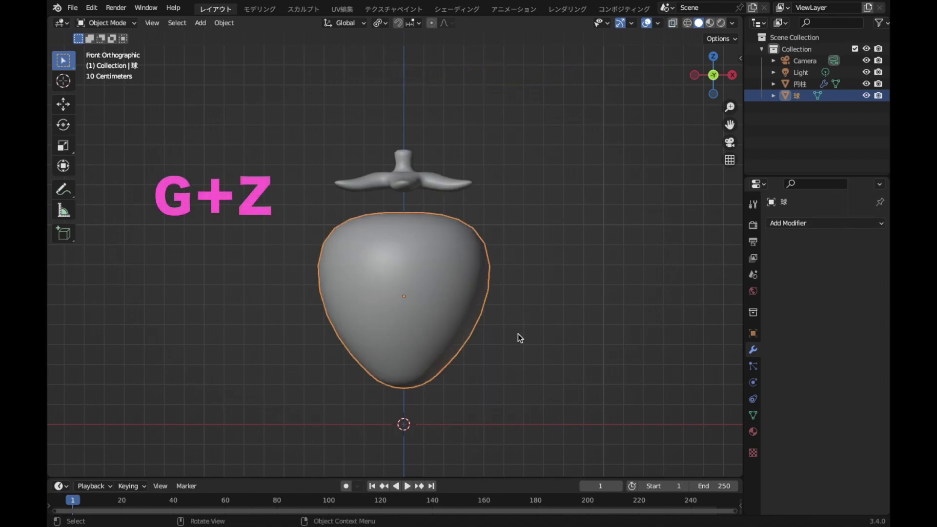
pyautogui.press('g')
pyautogui.press('z')
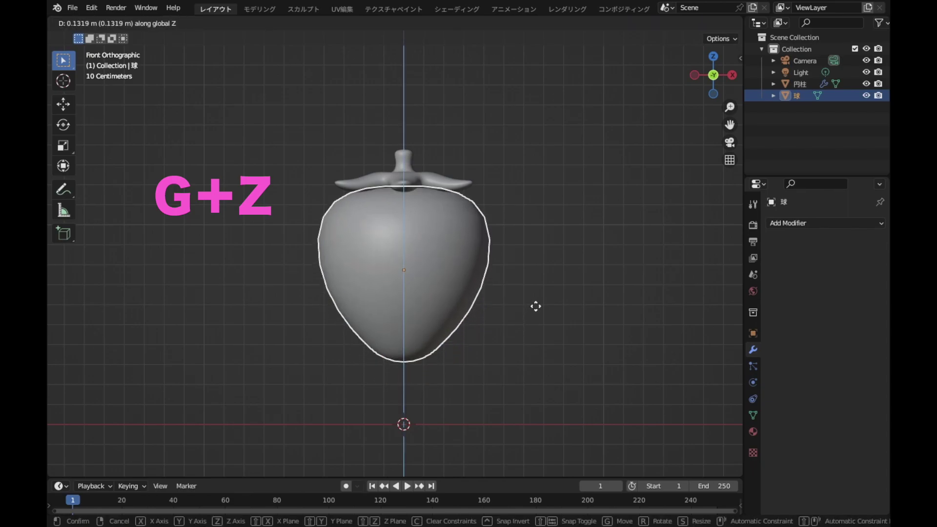
pyautogui.click(535, 303)
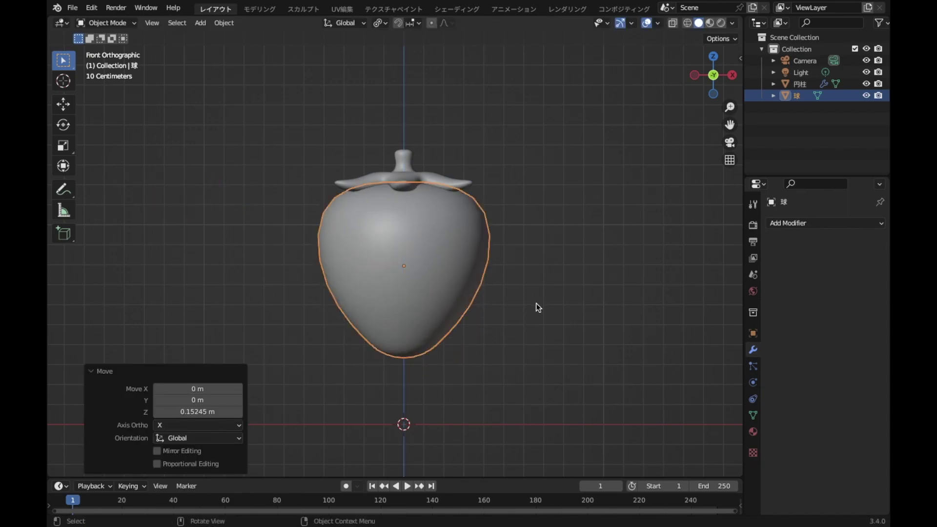
pyautogui.press('s')
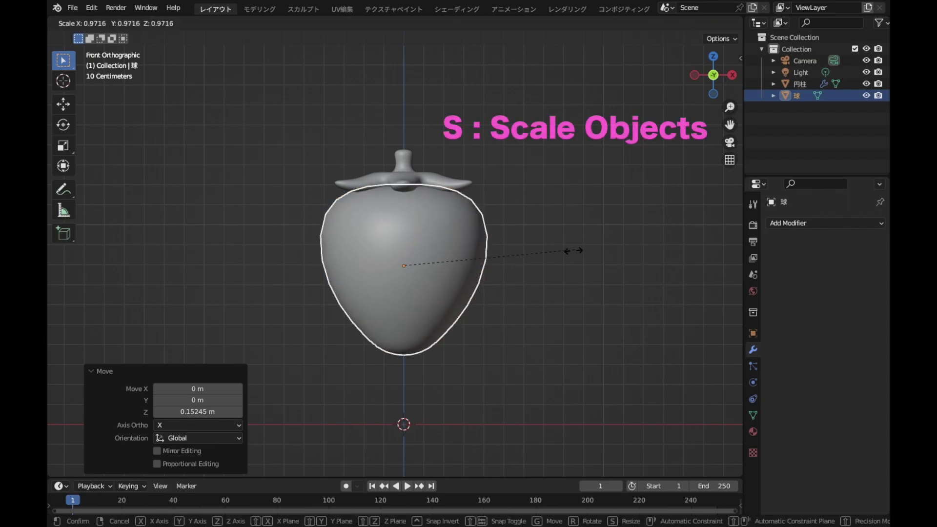
pyautogui.click(568, 255)
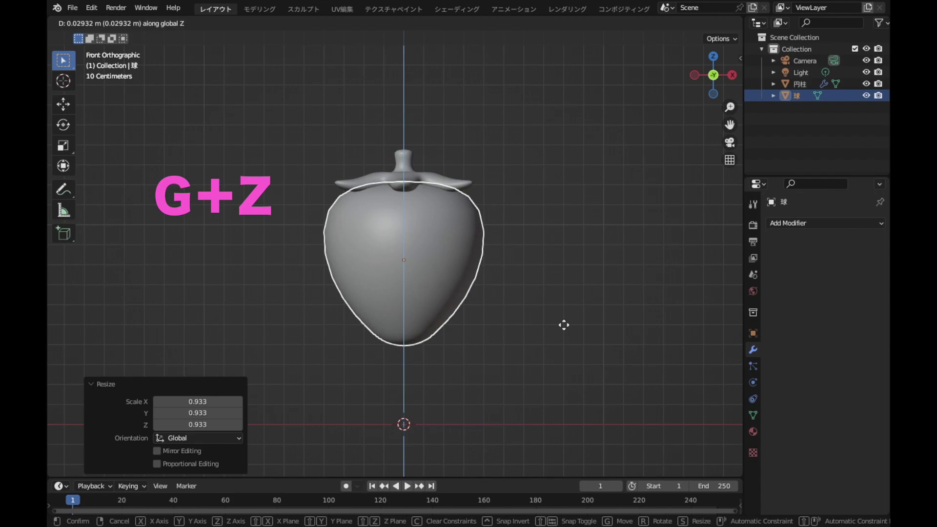
pyautogui.click(563, 324)
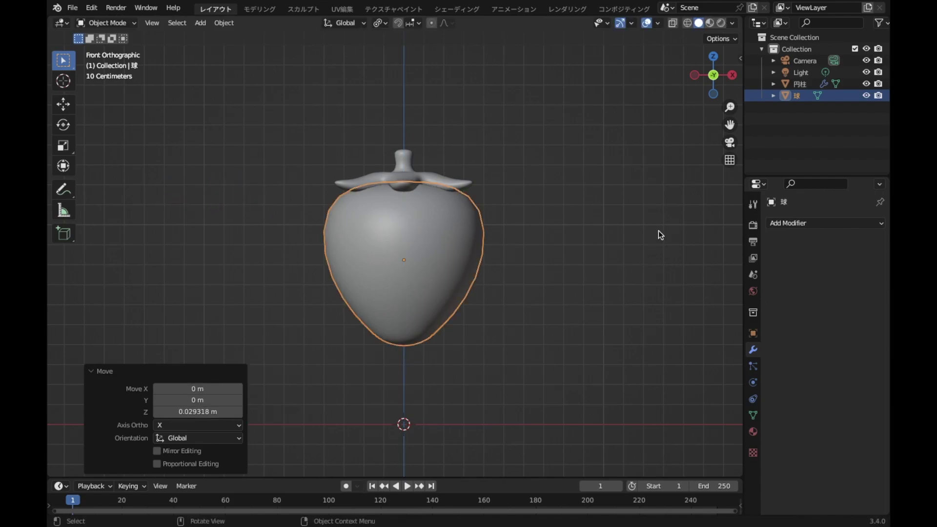
pyautogui.moveTo(656, 233)
pyautogui.mouseDown(button='middle')
pyautogui.moveTo(633, 230)
pyautogui.moveTo(640, 242)
pyautogui.mouseUp(button='middle')
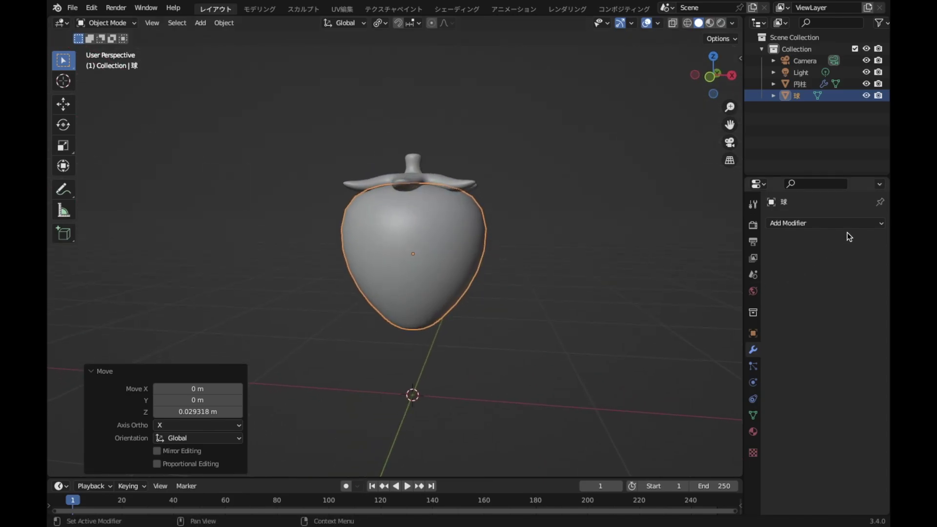
# Add a Multiresolution modifier to the strawberry body and subdivide it to level 4.
pyautogui.click(852, 225)
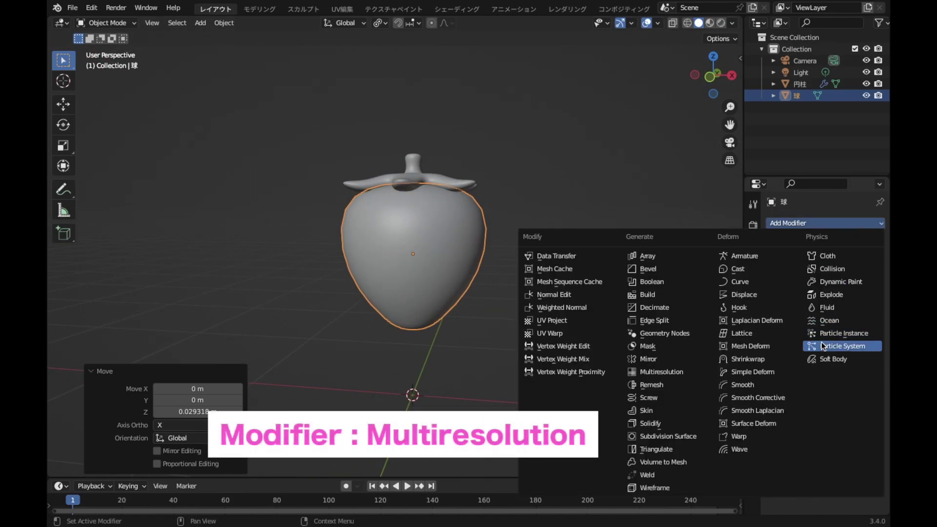
pyautogui.click(680, 373)
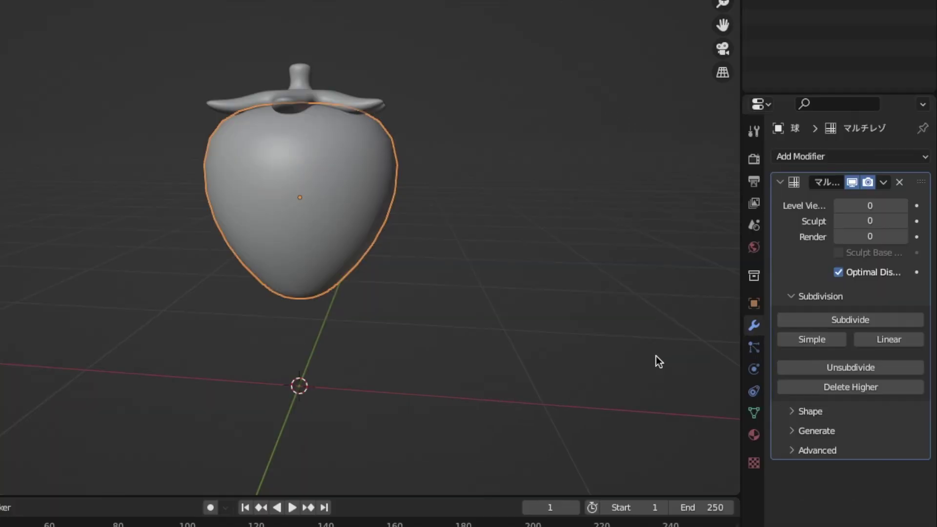
pyautogui.click(869, 320)
pyautogui.click(869, 320)
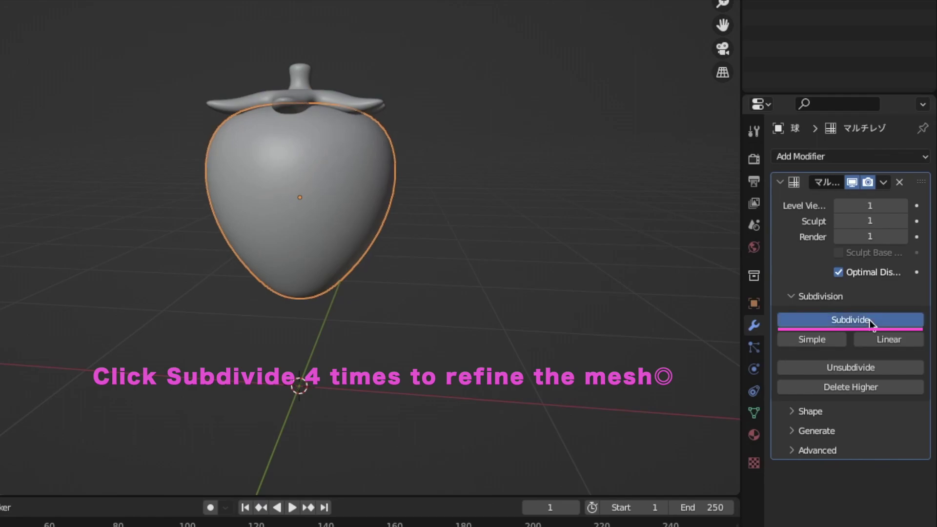
pyautogui.click(869, 321)
pyautogui.click(869, 320)
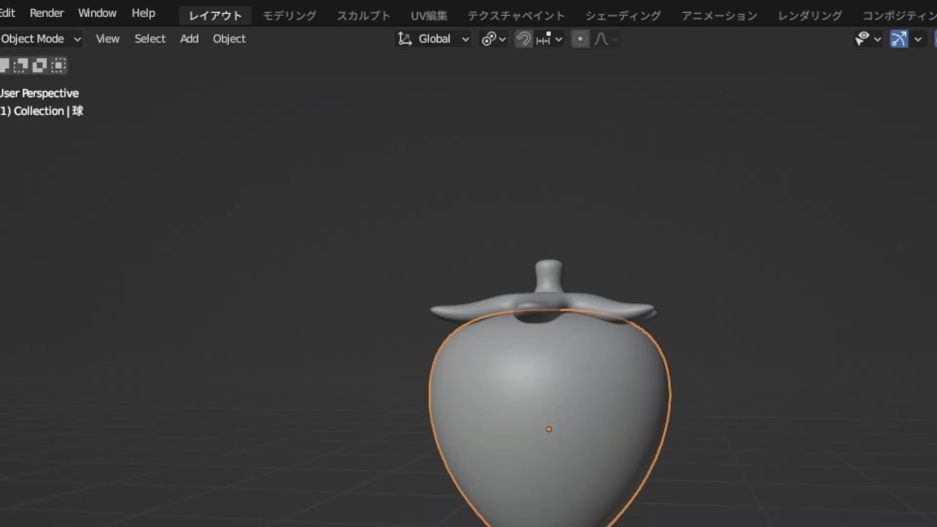
pyautogui.click(373, 20)
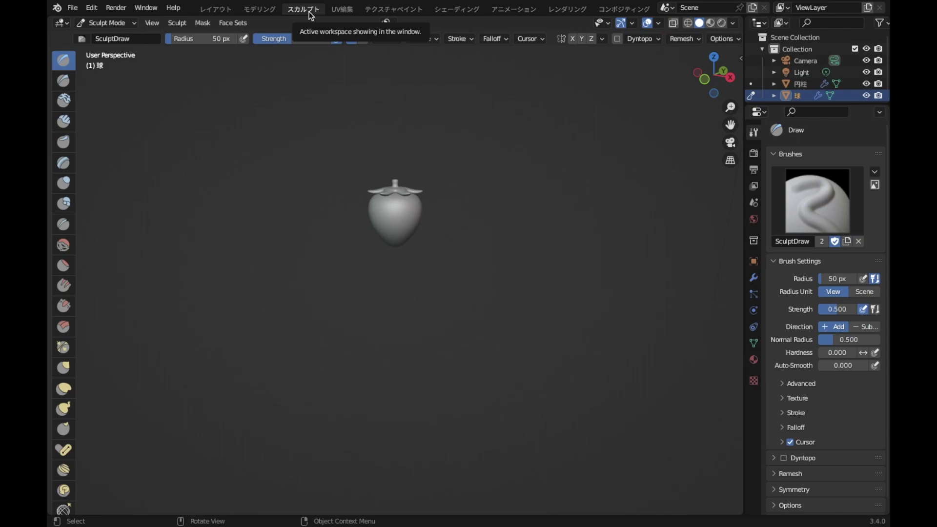
# Set the sculpt symmetry's Radial Z count to 10.
pyautogui.scroll(2, 358, 309)
pyautogui.scroll(2, 358, 310)
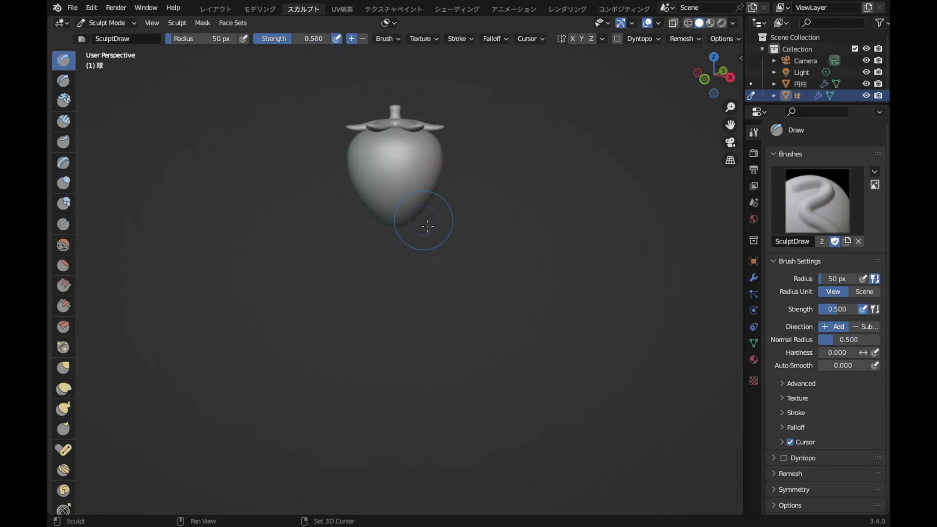
pyautogui.keyDown('shift'); pyautogui.moveTo(426, 224); pyautogui.dragTo(429, 309, button='middle'); pyautogui.keyUp('shift')
pyautogui.scroll(2, 429, 310)
pyautogui.scroll(1, 431, 309)
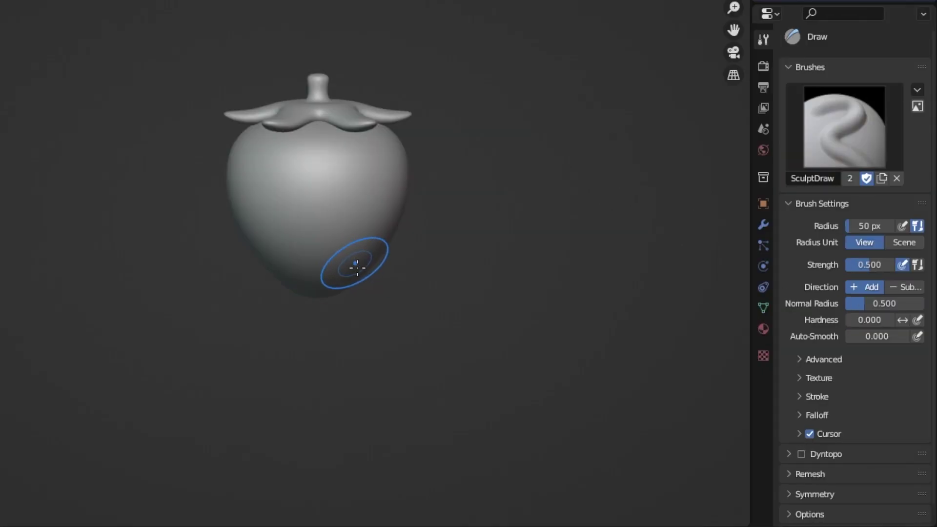
pyautogui.scroll(-1, 828, 466)
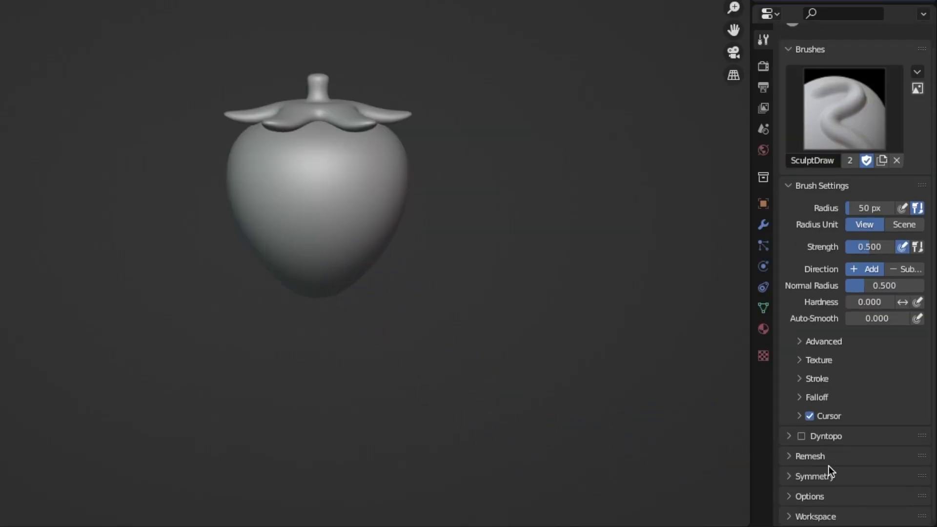
pyautogui.click(790, 476)
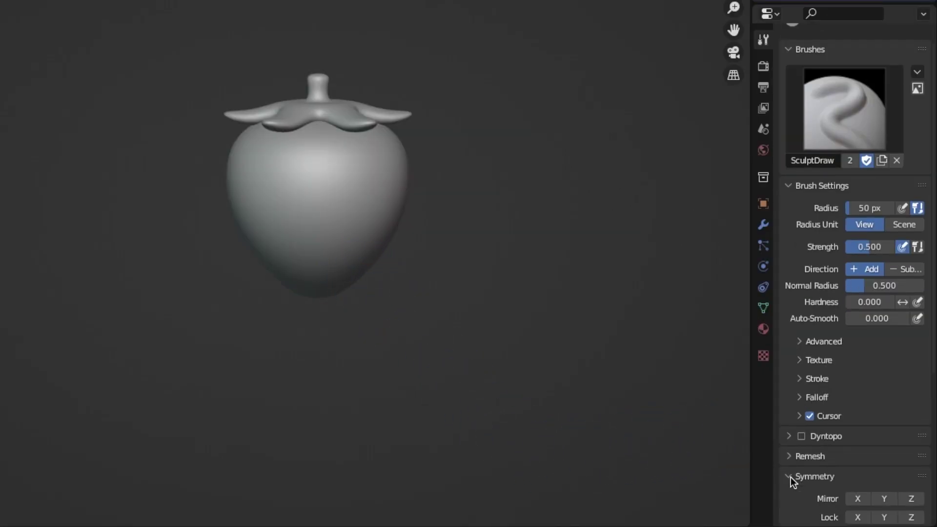
pyautogui.scroll(-6, 804, 493)
pyautogui.scroll(-5, 804, 490)
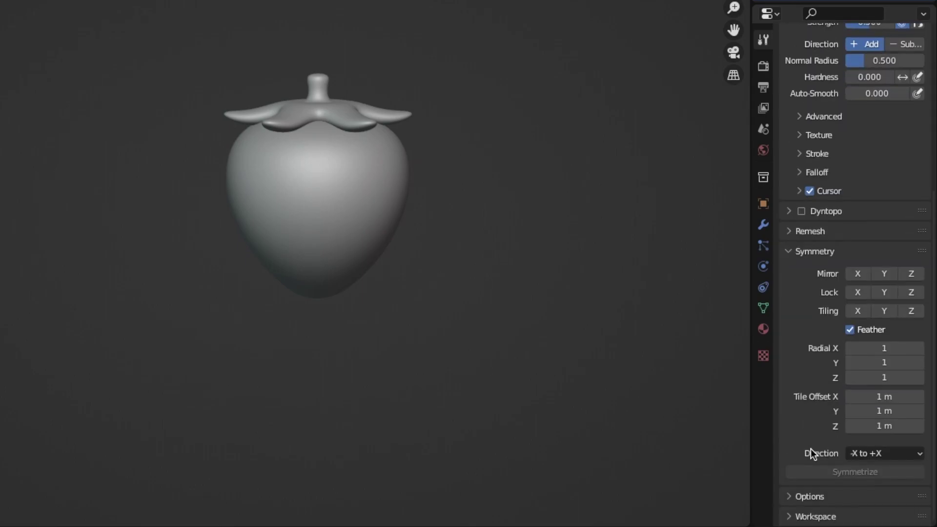
pyautogui.click(898, 379)
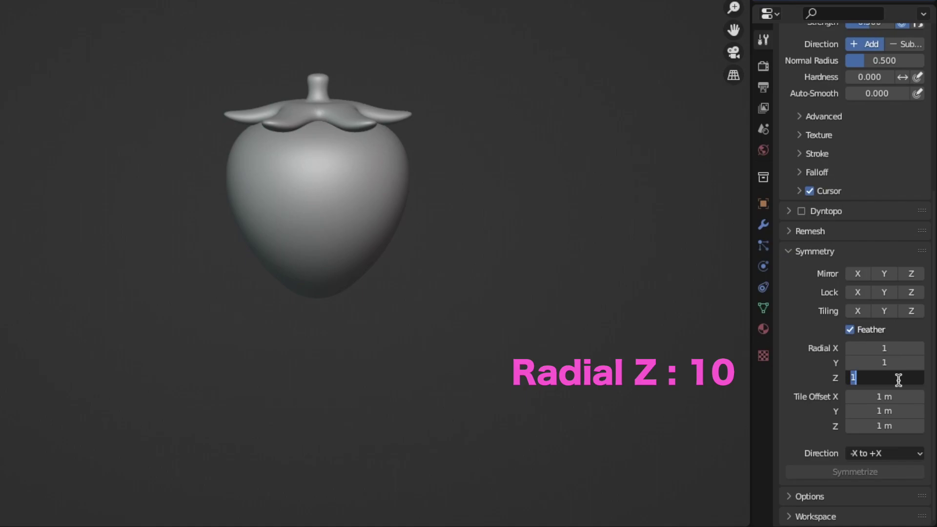
pyautogui.press('Return')
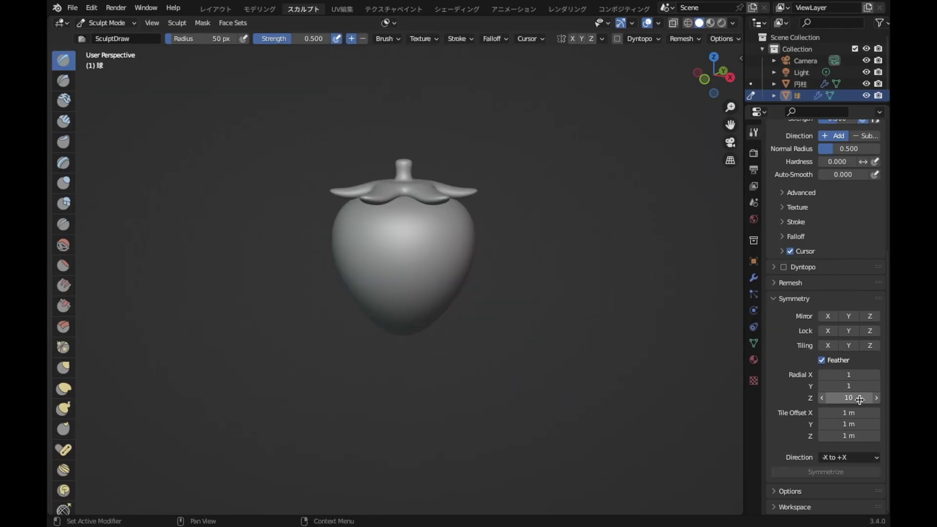
# Spread the calyx leaves into a broad star, then try and undo test bumps on the body.
pyautogui.moveTo(418, 190); pyautogui.dragTo(427, 250)
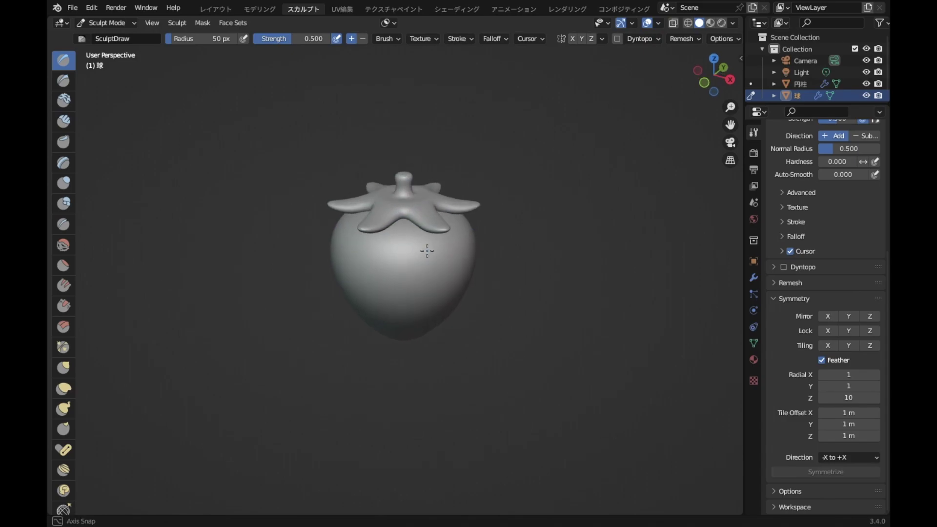
pyautogui.scroll(1, 404, 274)
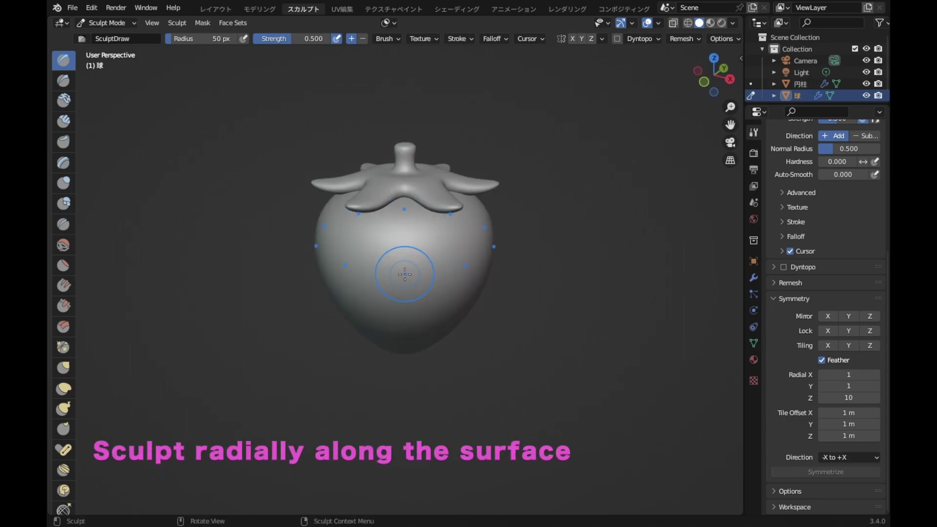
pyautogui.click(405, 274)
pyautogui.moveTo(571, 274)
pyautogui.mouseDown(button='middle')
pyautogui.moveTo(467, 256)
pyautogui.moveTo(546, 268)
pyautogui.moveTo(614, 244)
pyautogui.mouseUp(button='middle')
pyautogui.hotkey('ctrl', 'z')
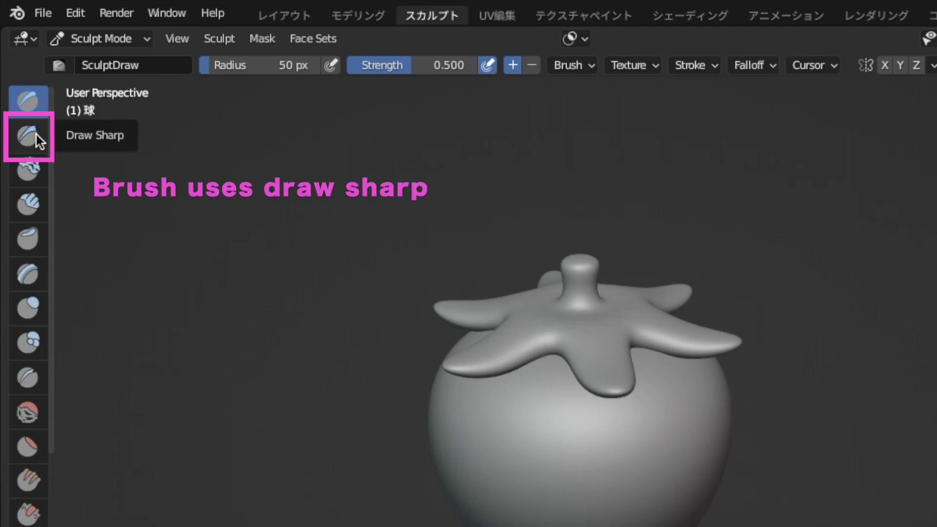
# Select the Draw Sharp brush with a 40 px radius.
pyautogui.click(36, 133)
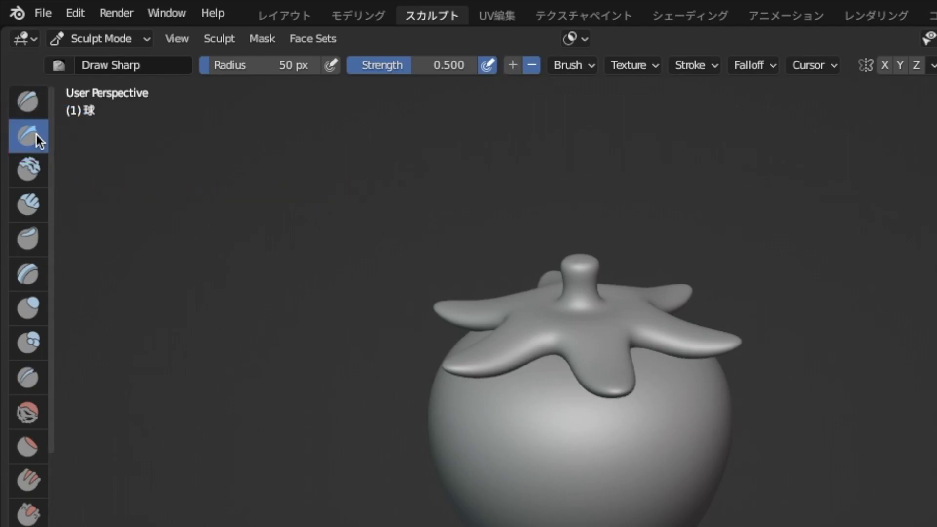
pyautogui.click(268, 65)
pyautogui.write('40')
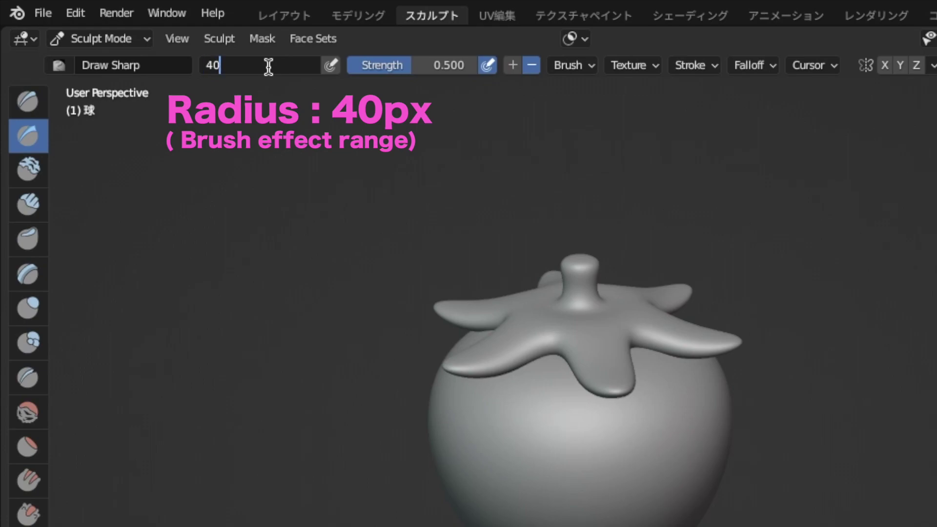
pyautogui.press('Return')
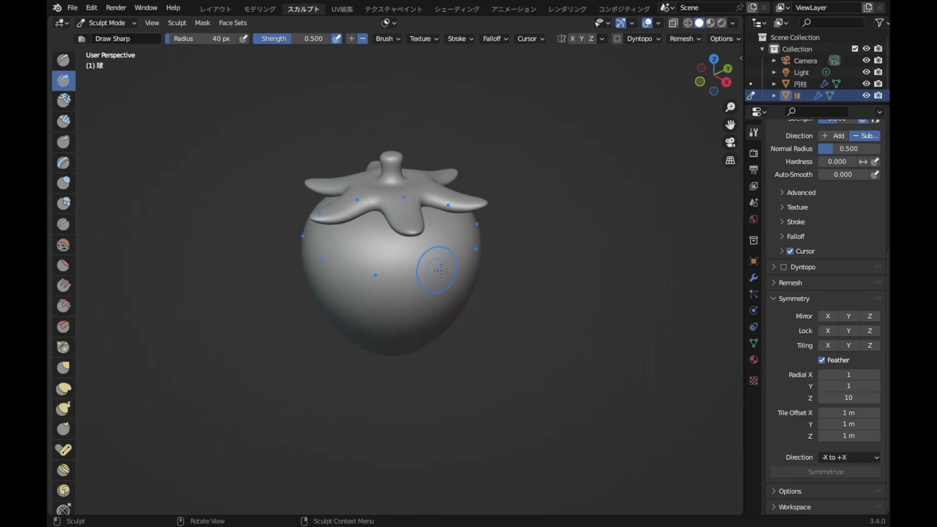
# In front view, carve a first radial ring of seed dimples into the body.
pyautogui.click(699, 81)
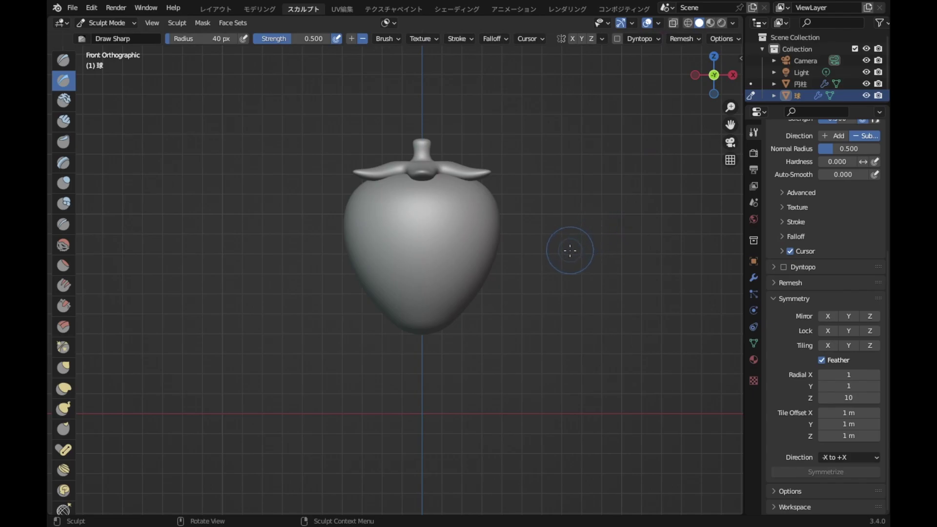
pyautogui.scroll(2, 570, 250)
pyautogui.scroll(1, 569, 250)
pyautogui.moveTo(567, 276)
pyautogui.keyDown('shift'); pyautogui.mouseDown(button='middle')
pyautogui.moveTo(547, 356)
pyautogui.moveTo(544, 330)
pyautogui.mouseUp(button='middle'); pyautogui.keyUp('shift')
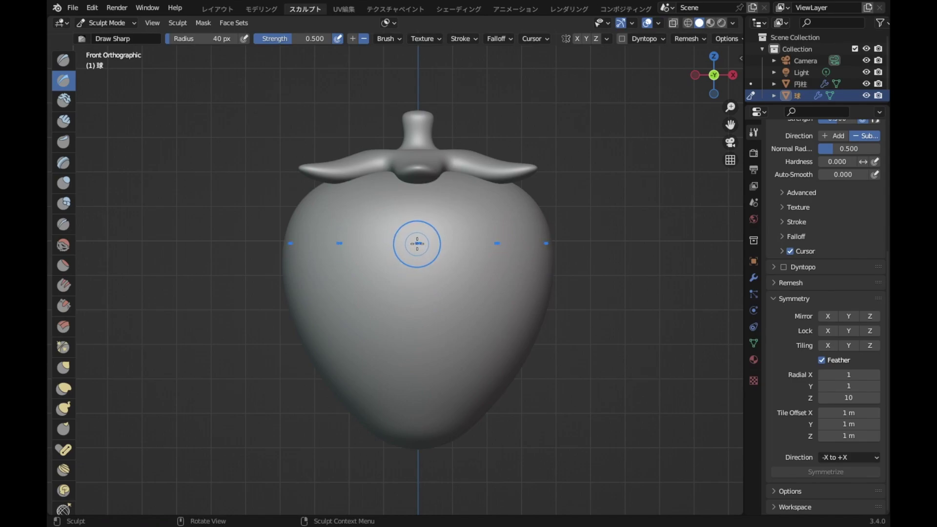
pyautogui.moveTo(418, 242)
pyautogui.mouseDown()
pyautogui.moveTo(416, 254)
pyautogui.moveTo(416, 245)
pyautogui.mouseUp()
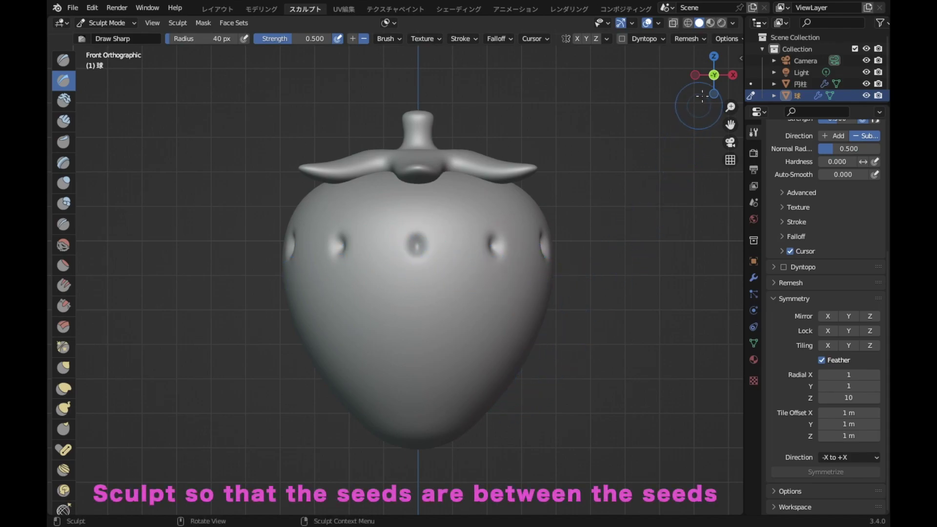
# From top view, sculpt seed dents between the calyx leaves.
pyautogui.click(713, 56)
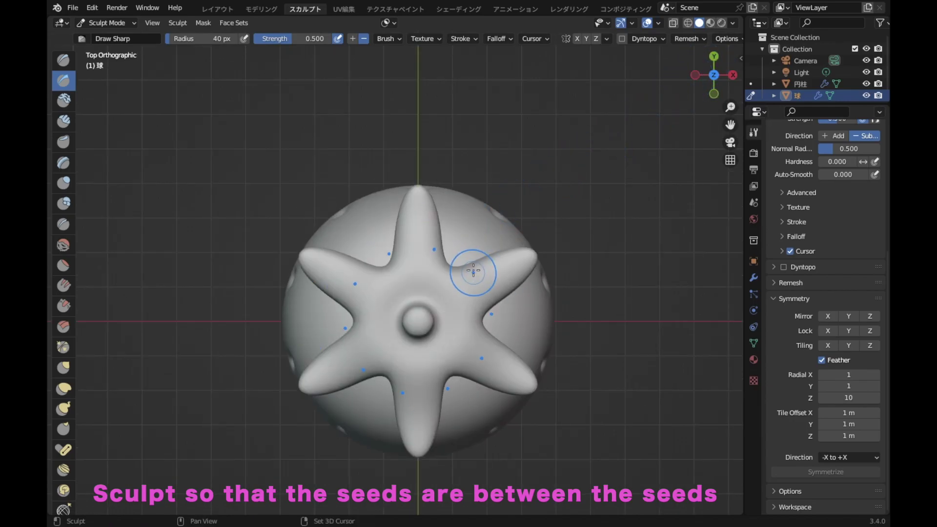
pyautogui.keyDown('shift'); pyautogui.moveTo(473, 270); pyautogui.dragTo(485, 216, button='middle'); pyautogui.keyUp('shift')
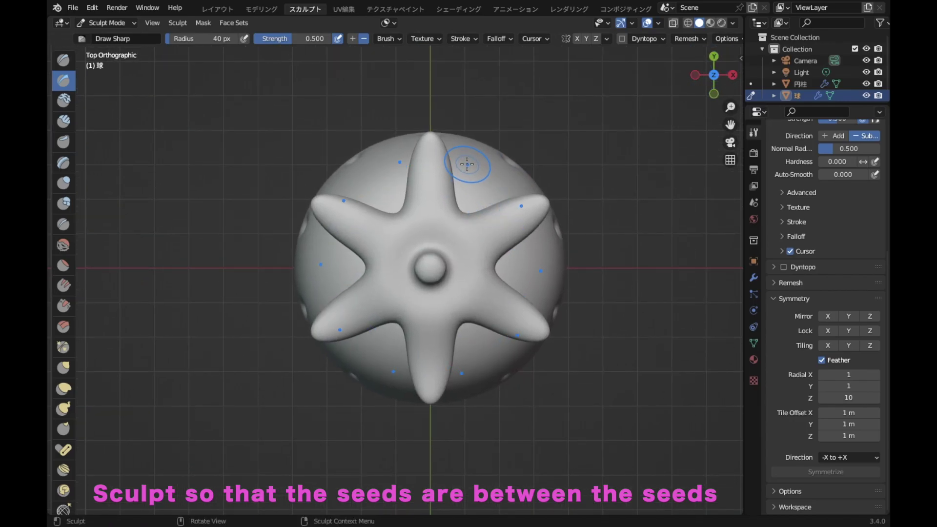
pyautogui.moveTo(467, 164); pyautogui.dragTo(468, 168)
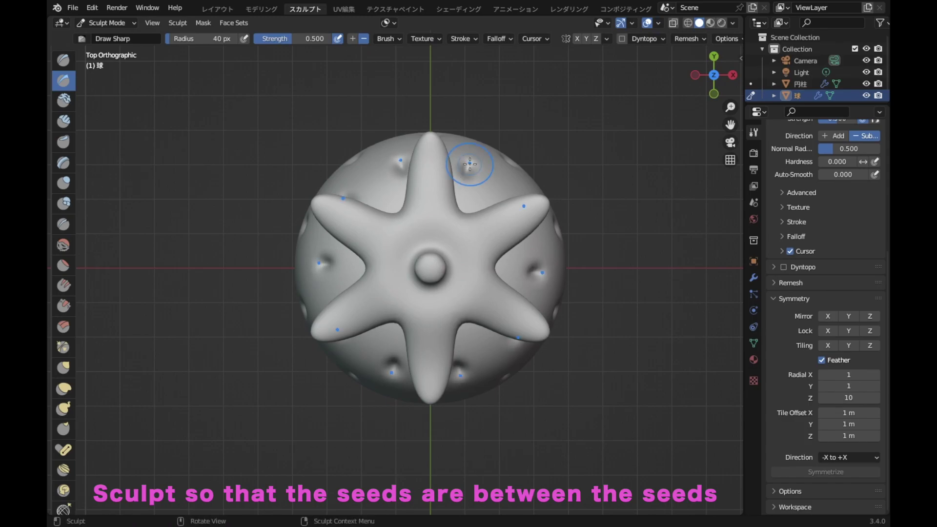
# From front view, sculpt staggered rings of seed dents from mid-body down to the tip.
pyautogui.click(713, 93)
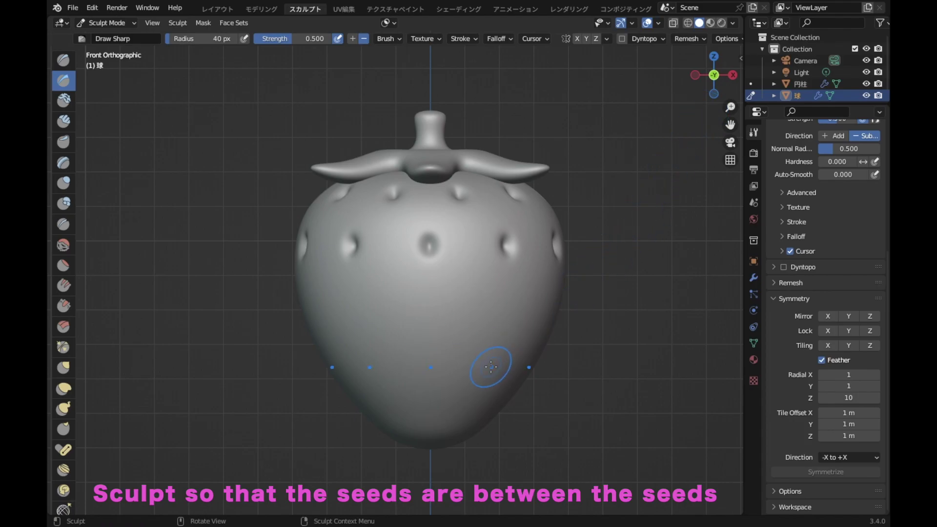
pyautogui.keyDown('shift'); pyautogui.moveTo(491, 365); pyautogui.dragTo(479, 351, button='middle'); pyautogui.keyUp('shift')
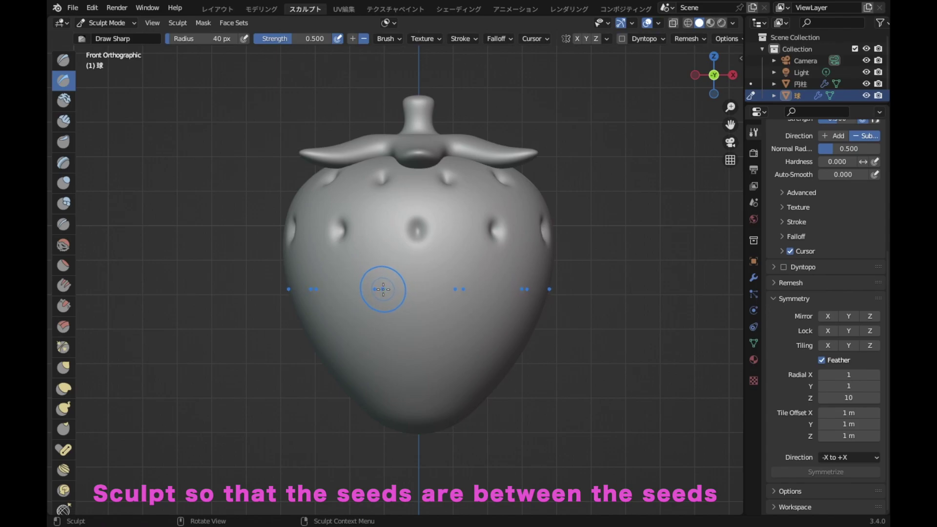
pyautogui.moveTo(377, 289); pyautogui.dragTo(377, 295)
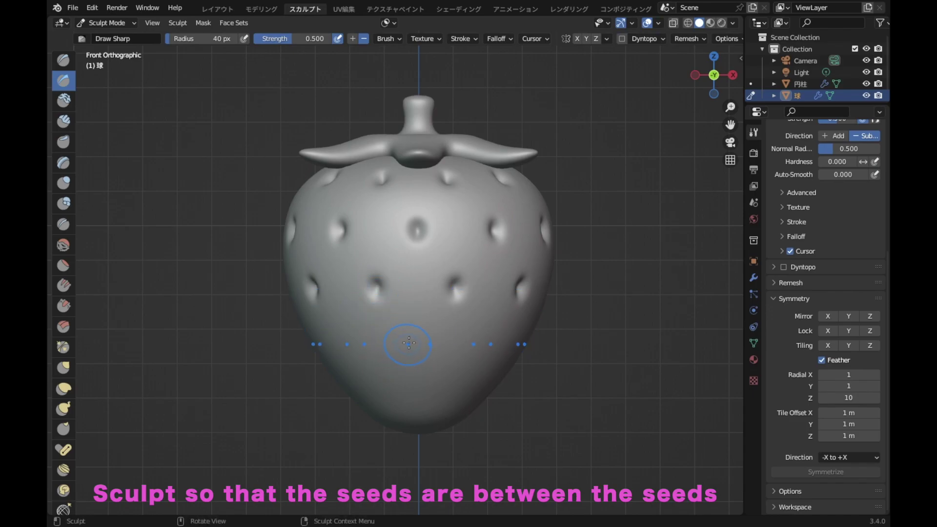
pyautogui.moveTo(419, 342); pyautogui.dragTo(417, 338)
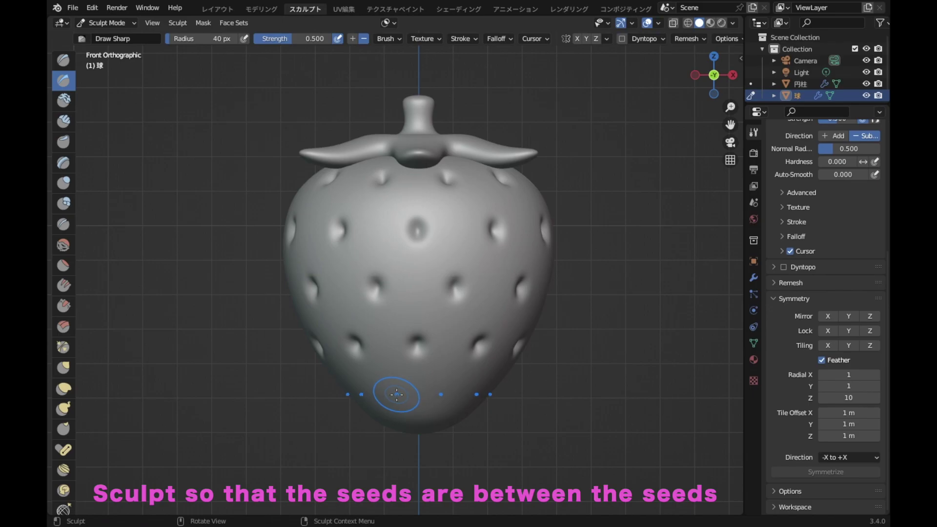
pyautogui.moveTo(391, 393); pyautogui.dragTo(396, 395)
pyautogui.moveTo(391, 399); pyautogui.dragTo(390, 394)
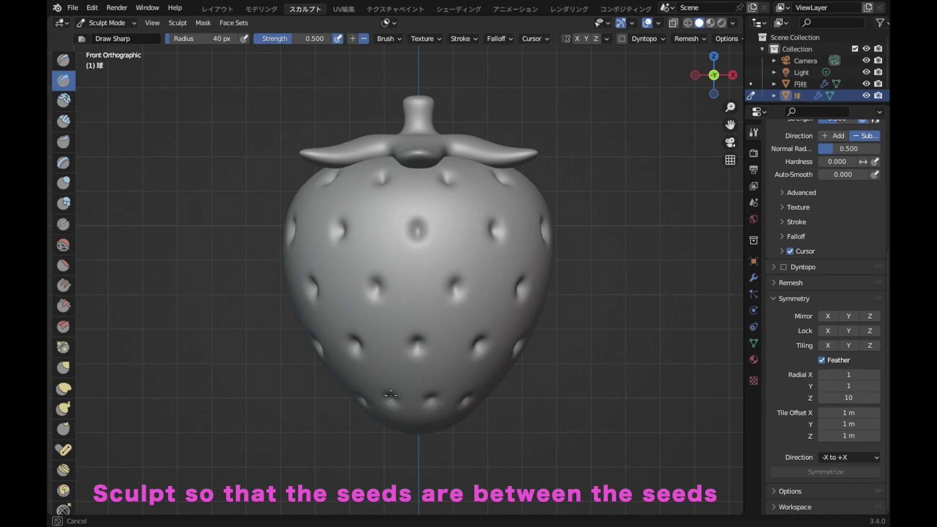
pyautogui.moveTo(616, 345)
pyautogui.mouseDown(button='middle')
pyautogui.moveTo(598, 352)
pyautogui.moveTo(617, 377)
pyautogui.mouseUp(button='middle')
pyautogui.scroll(-3, 605, 373)
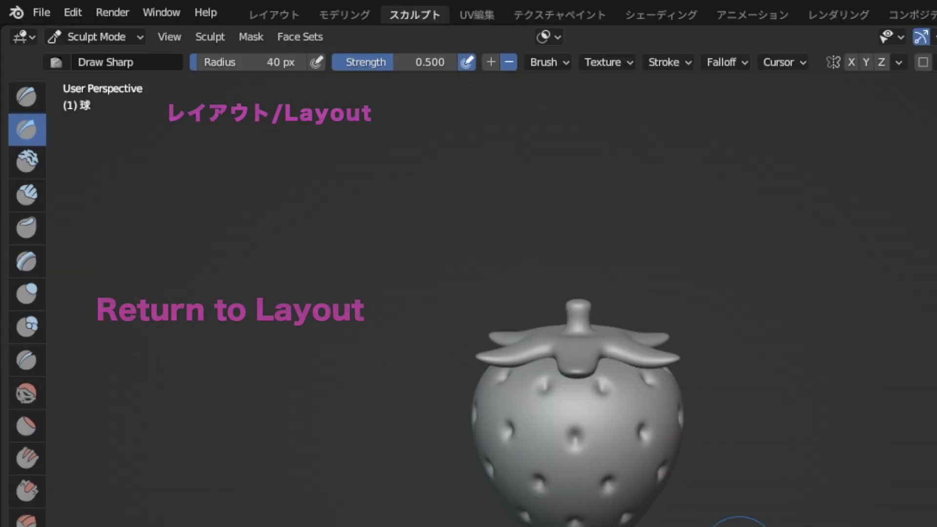
# In the Layout workspace, add a UV sphere and scale it down to 0.044.
pyautogui.click(292, 18)
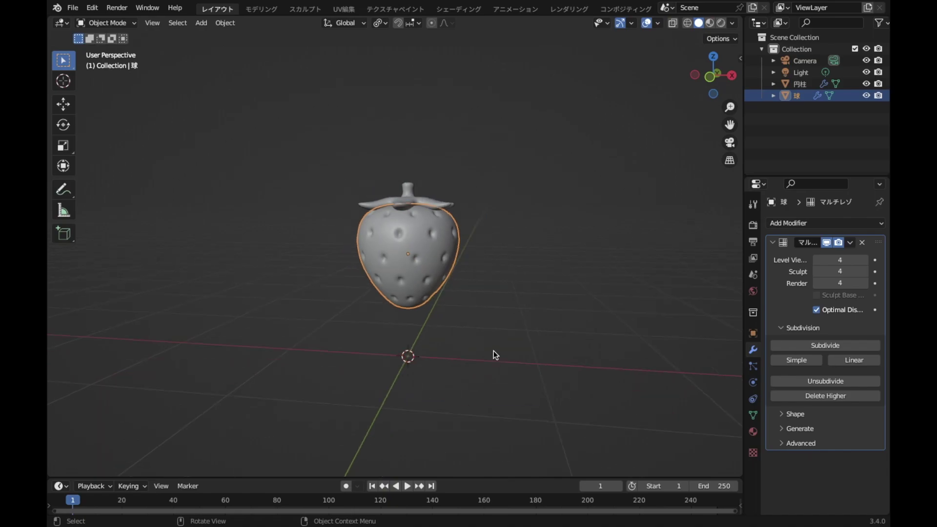
pyautogui.hotkey('shift', 'a')
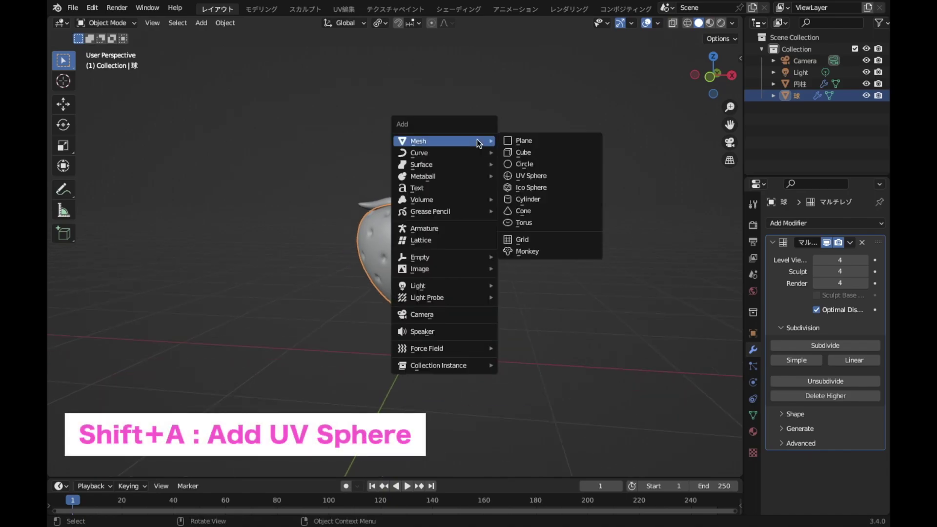
pyautogui.click(582, 179)
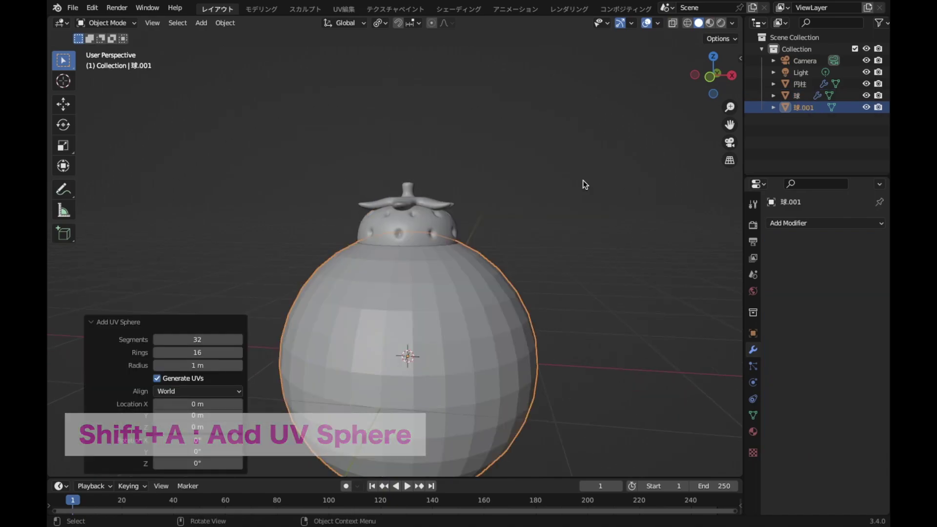
pyautogui.keyDown('shift'); pyautogui.moveTo(578, 258); pyautogui.dragTo(580, 201, button='middle'); pyautogui.keyUp('shift')
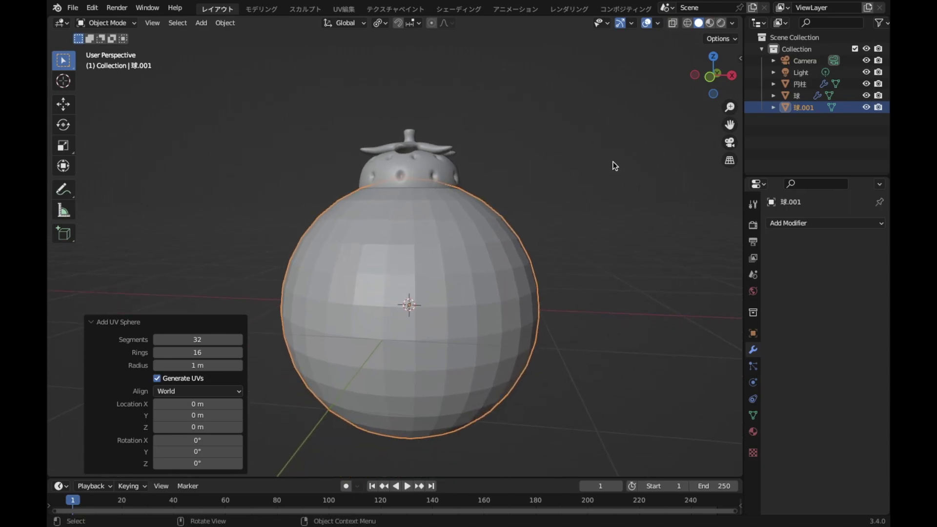
pyautogui.press('s')
pyautogui.press('s')
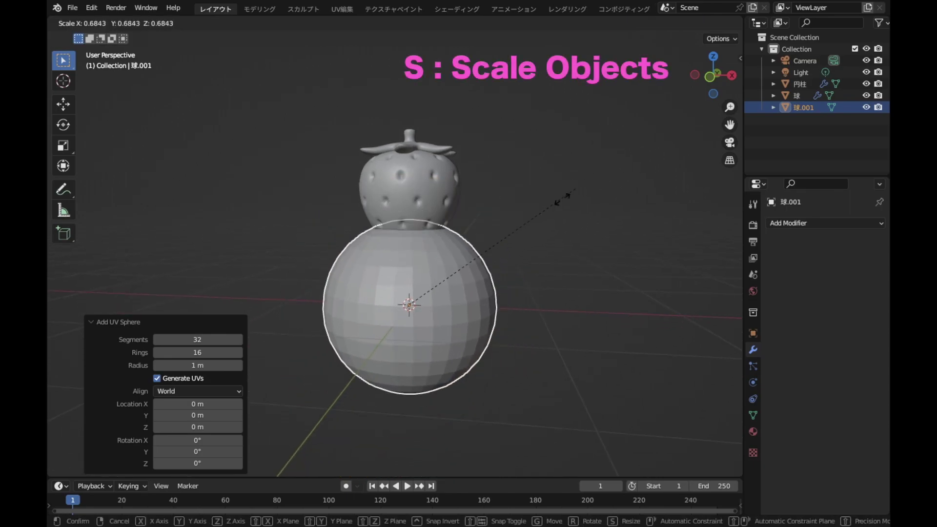
pyautogui.click(423, 303)
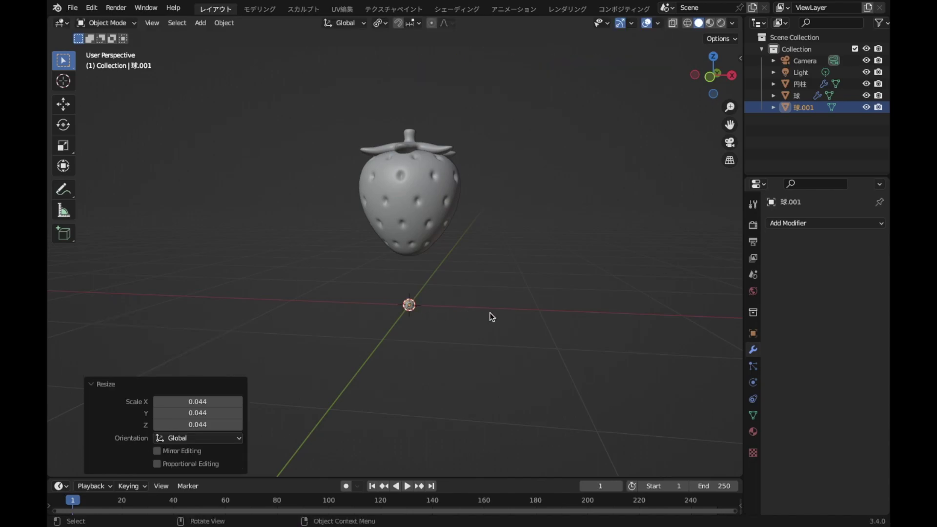
pyautogui.scroll(4, 492, 317)
pyautogui.moveTo(538, 260); pyautogui.dragTo(508, 364, button='middle')
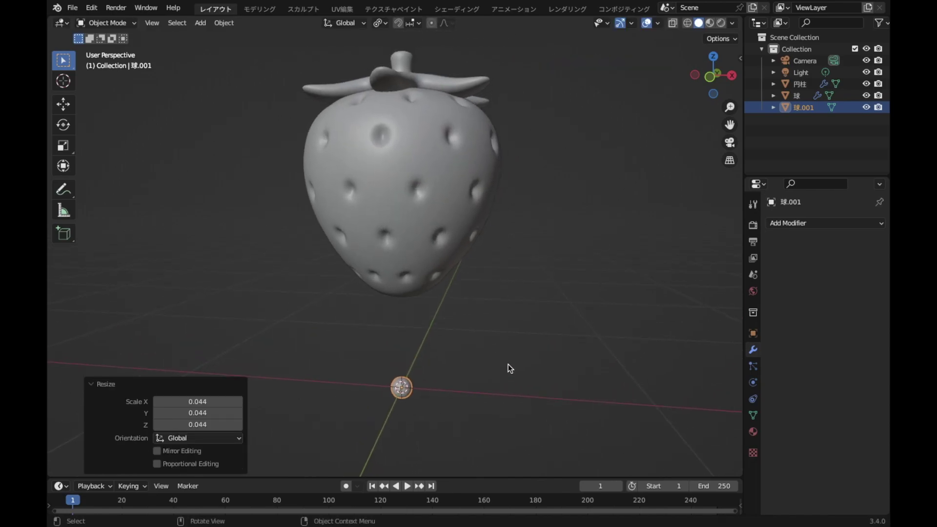
# Raise the tiny sphere along Z and move it -0.48518 m along Y to the strawberry's left side.
pyautogui.press('g')
pyautogui.press('z')
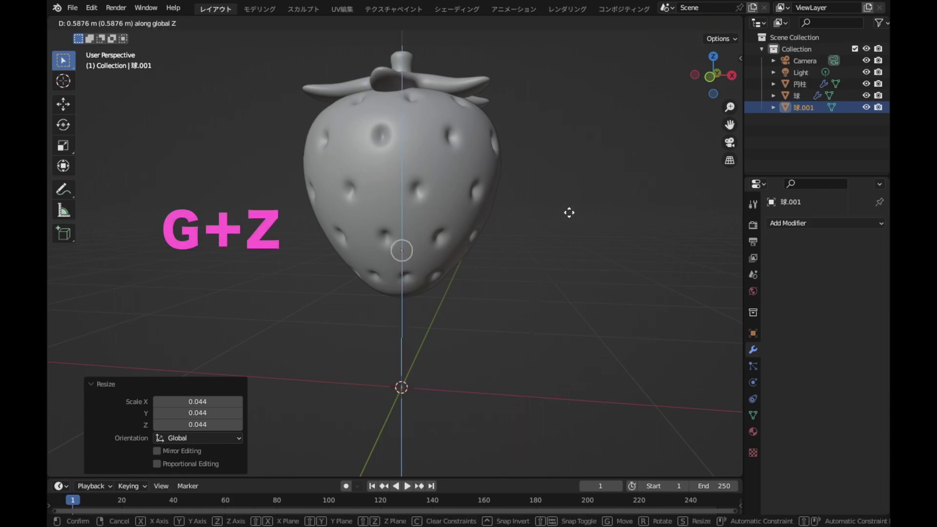
pyautogui.click(579, 153)
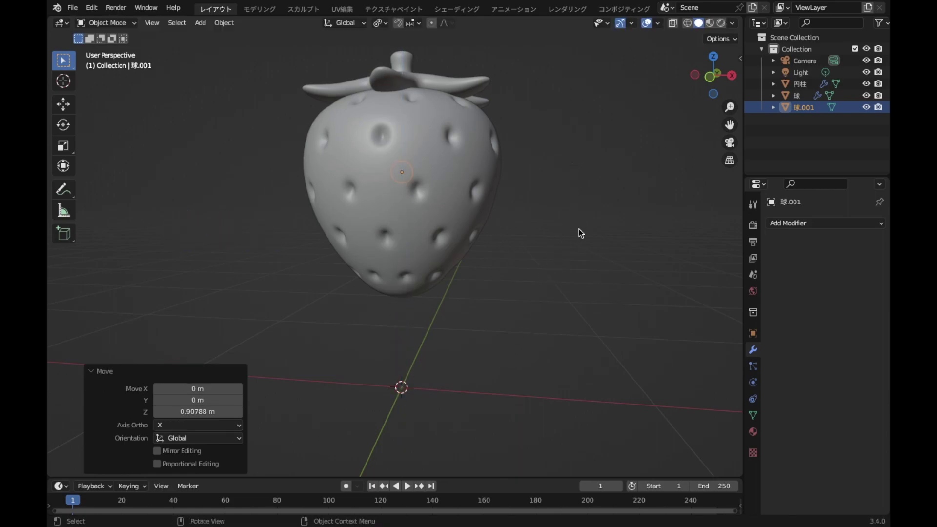
pyautogui.moveTo(579, 229); pyautogui.dragTo(540, 248, button='middle')
pyautogui.press('g')
pyautogui.press('y')
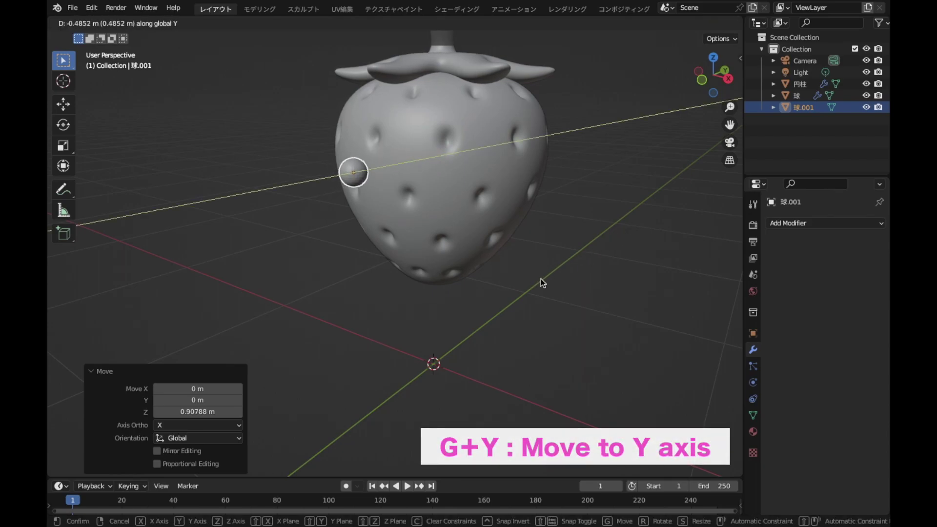
pyautogui.click(540, 281)
pyautogui.moveTo(428, 142)
pyautogui.mouseDown(button='middle')
pyautogui.moveTo(490, 224)
pyautogui.moveTo(477, 189)
pyautogui.moveTo(434, 256)
pyautogui.mouseUp(button='middle')
pyautogui.scroll(4, 482, 214)
pyautogui.scroll(3, 479, 209)
pyautogui.scroll(3, 478, 189)
# Shade the tiny sphere smooth.
pyautogui.rightClick(603, 157)
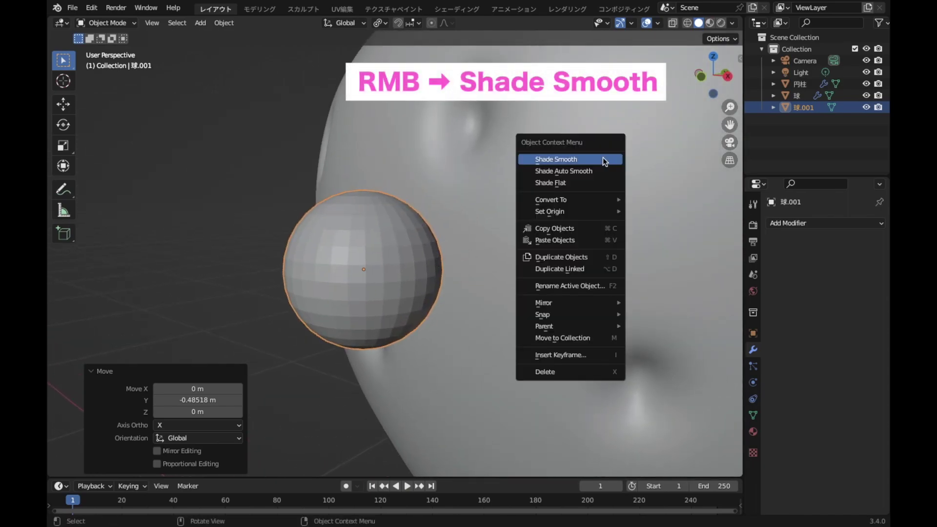
pyautogui.click(553, 159)
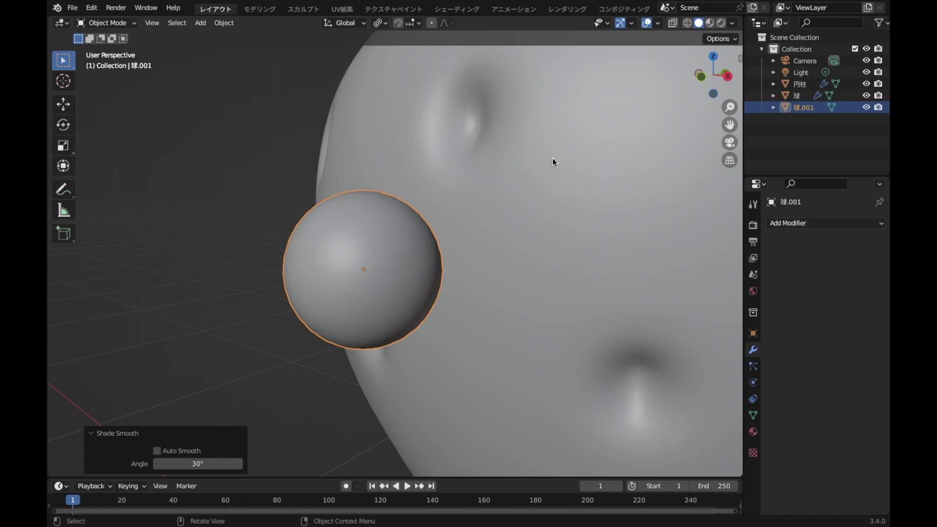
pyautogui.scroll(-2, 537, 174)
pyautogui.scroll(-3, 537, 175)
pyautogui.moveTo(511, 199)
pyautogui.mouseDown(button='middle')
pyautogui.moveTo(528, 168)
pyautogui.moveTo(526, 183)
pyautogui.mouseUp(button='middle')
# Scale the seed ball to 0.358 along Y and 0.773 along X.
pyautogui.press('s')
pyautogui.press('y')
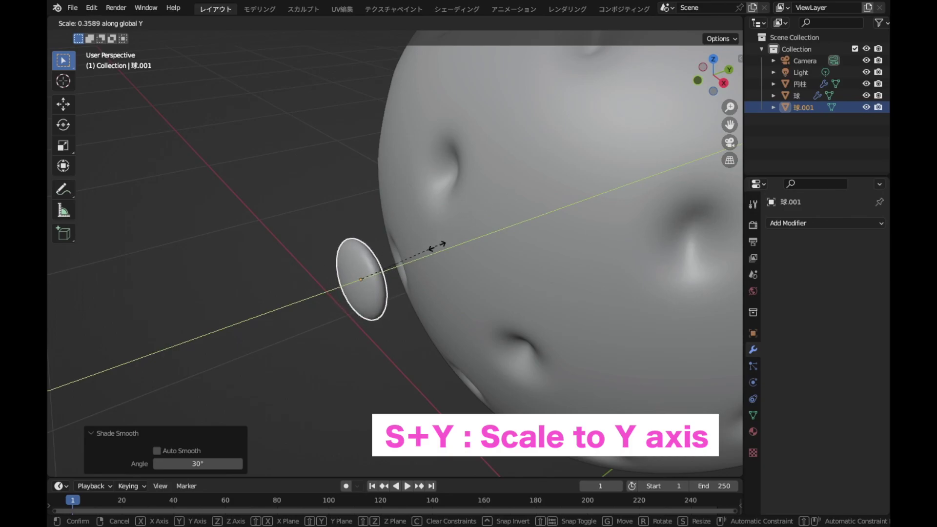
pyautogui.click(437, 246)
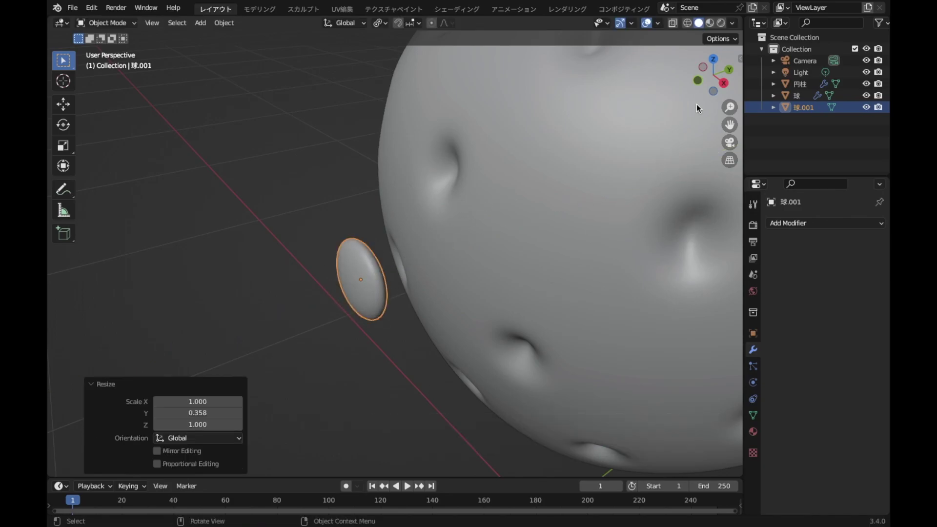
pyautogui.click(698, 80)
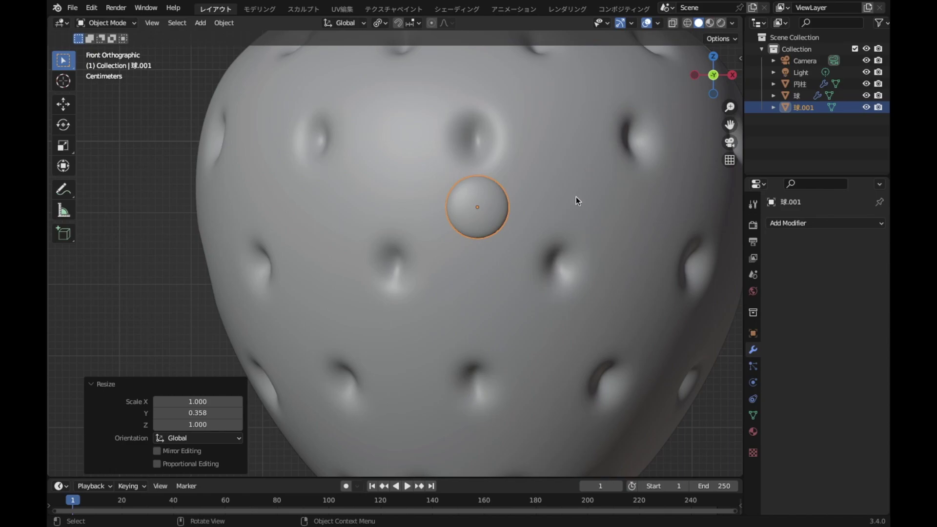
pyautogui.press('s')
pyautogui.press('x')
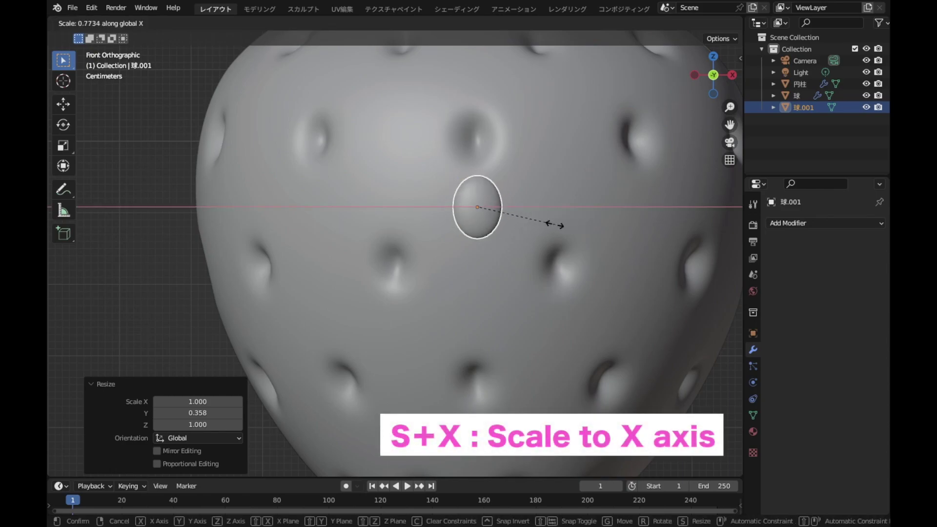
pyautogui.click(555, 224)
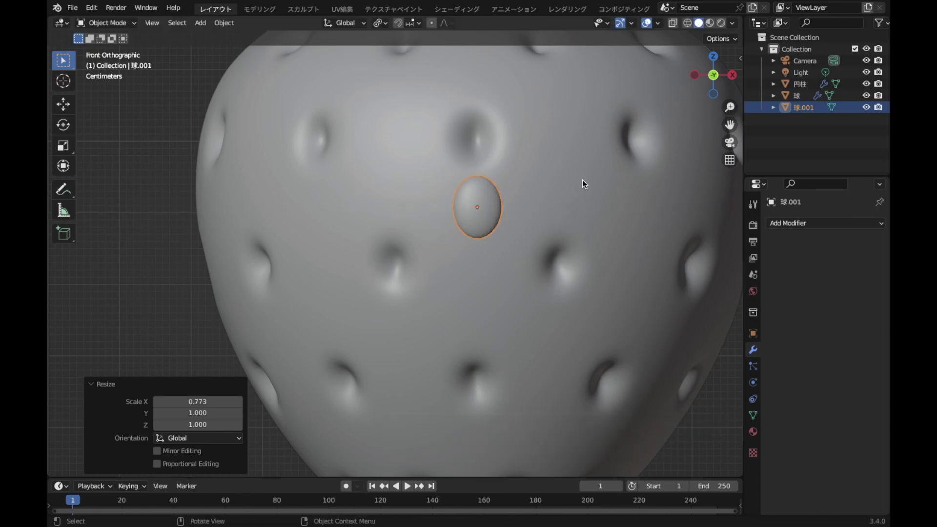
pyautogui.moveTo(581, 180)
pyautogui.mouseDown(button='middle')
pyautogui.moveTo(473, 221)
pyautogui.moveTo(573, 186)
pyautogui.mouseUp(button='middle')
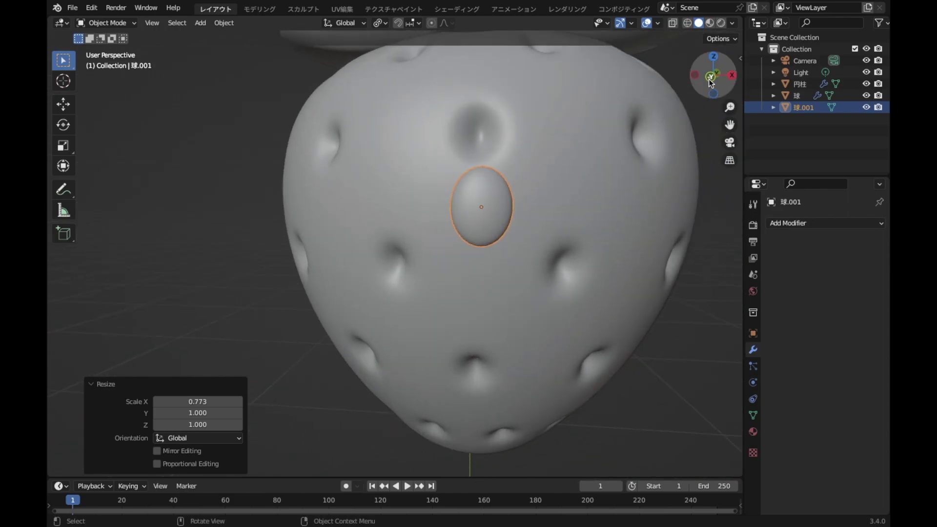
pyautogui.click(709, 77)
pyautogui.keyDown('shift'); pyautogui.moveTo(595, 219); pyautogui.dragTo(527, 243, button='middle'); pyautogui.keyUp('shift')
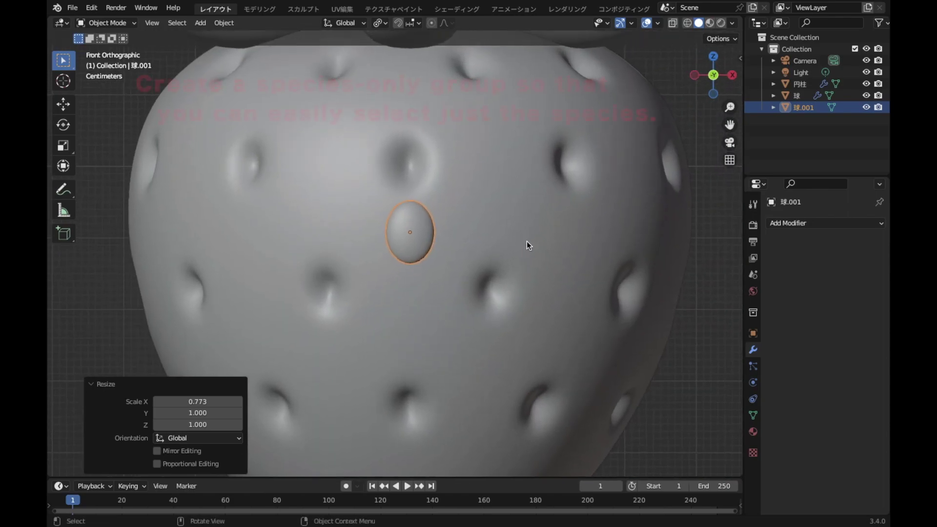
# Move the seed into a new collection named 'seed'.
pyautogui.press('m')
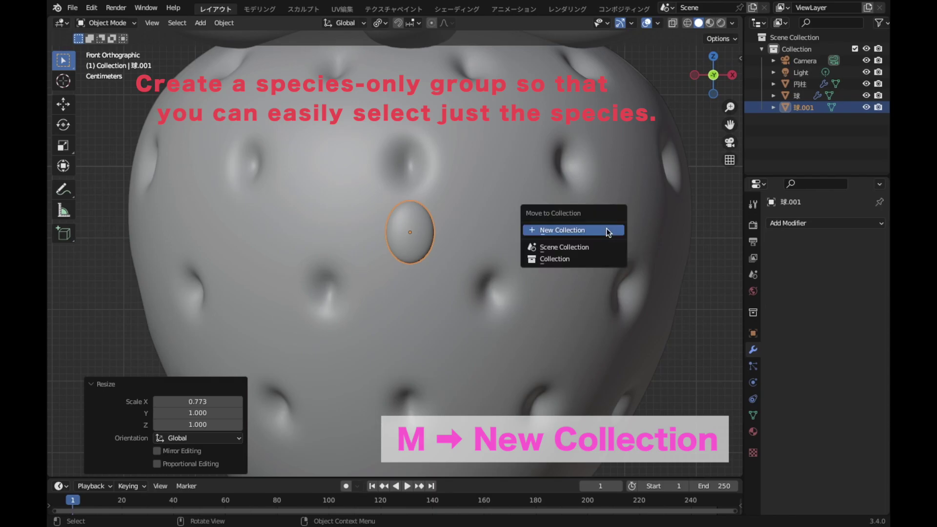
pyautogui.click(593, 230)
pyautogui.write('seed')
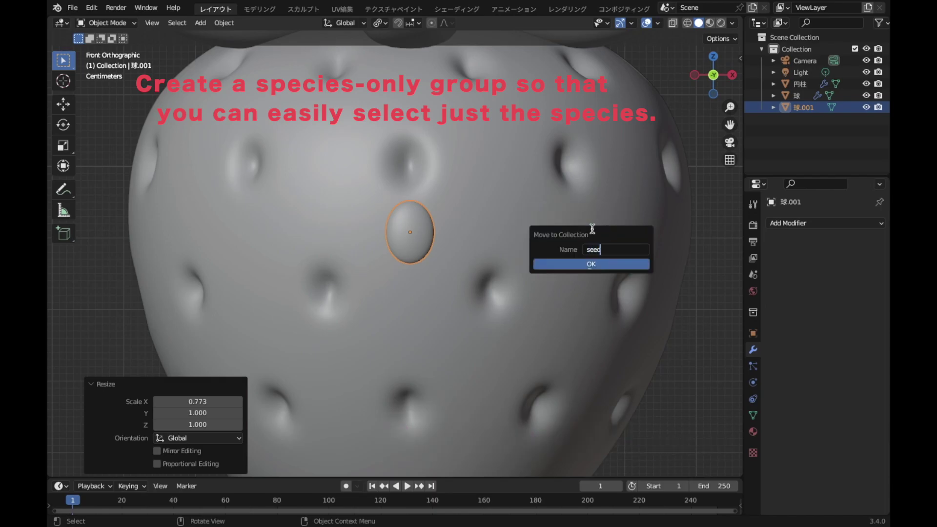
pyautogui.press('Return')
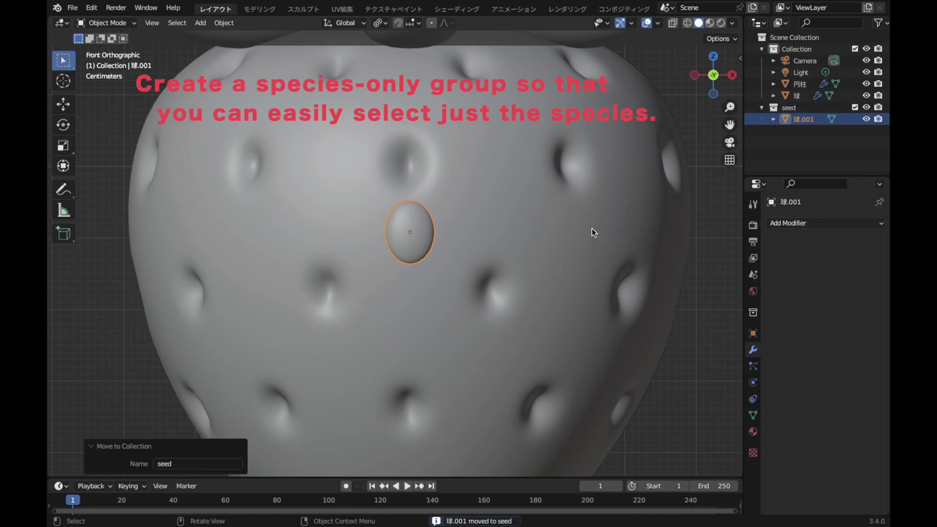
# Drop the seed into the lower-left dimple and scale it to 0.453.
pyautogui.press('g')
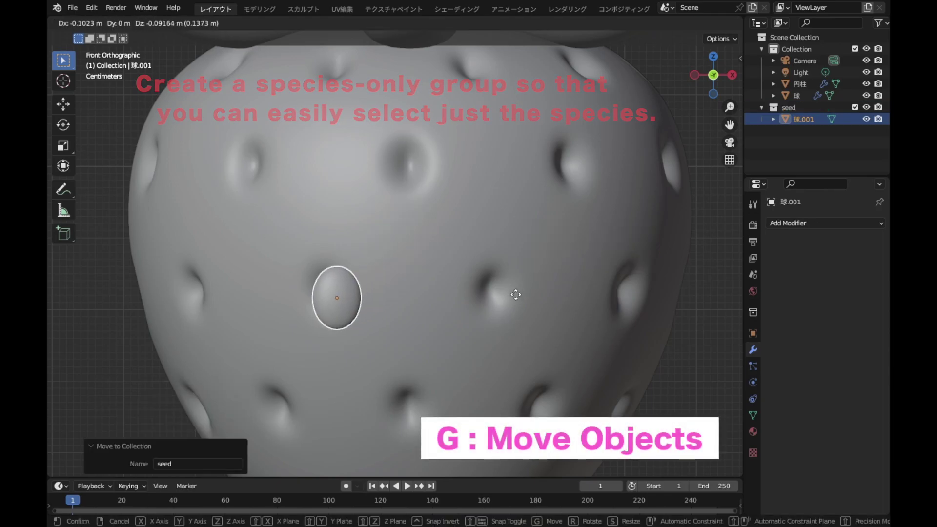
pyautogui.click(506, 288)
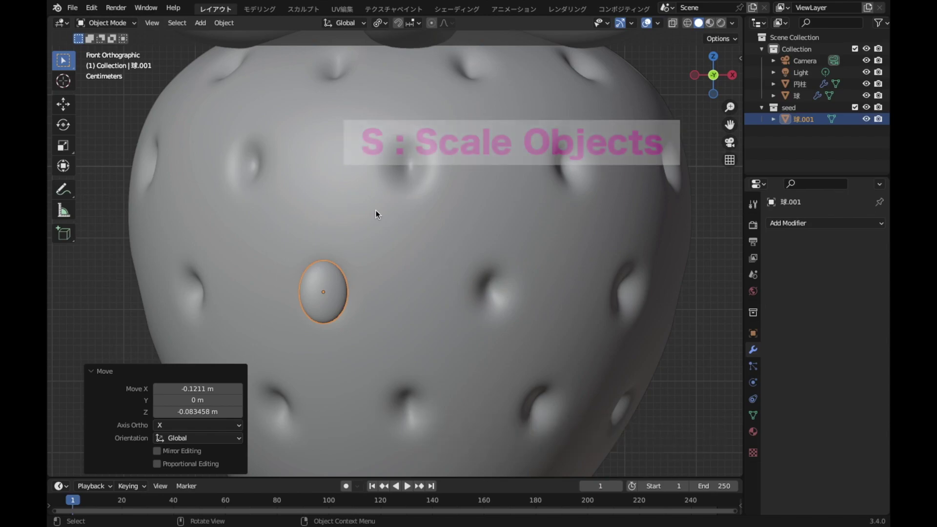
pyautogui.press('s')
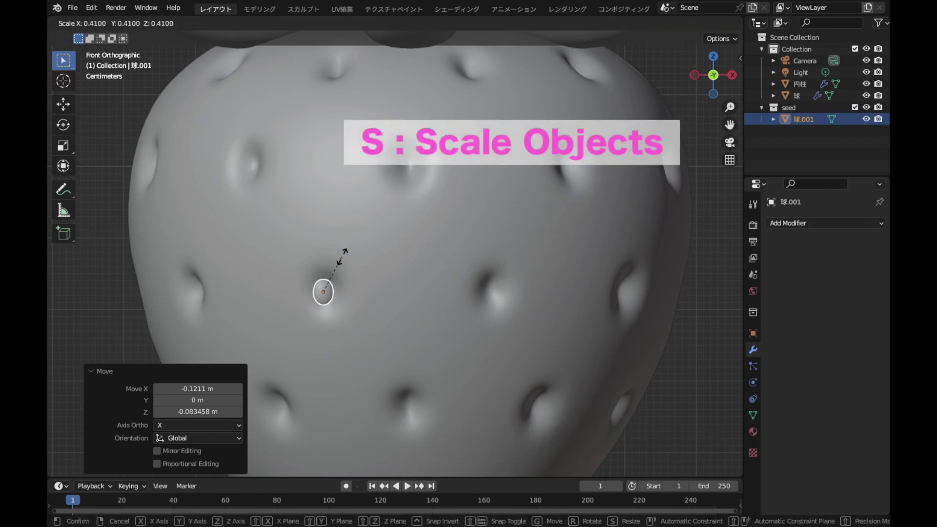
pyautogui.click(347, 254)
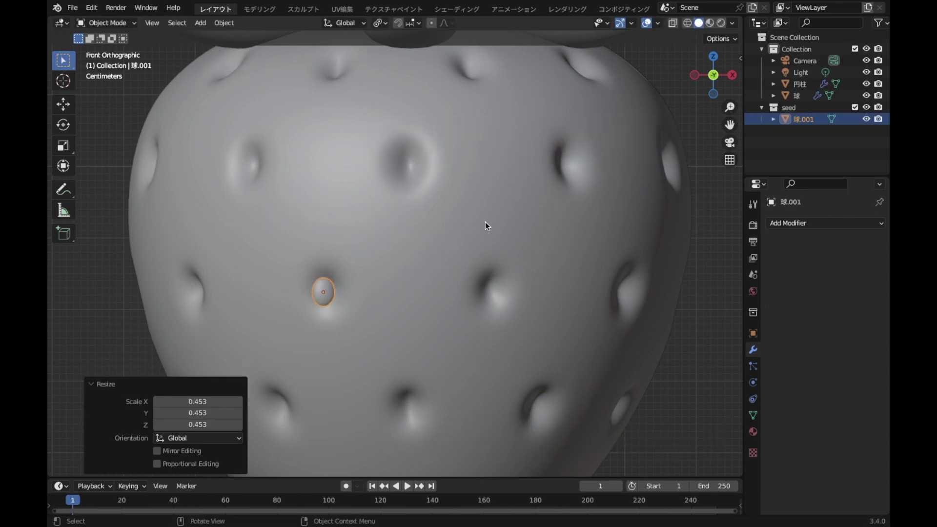
pyautogui.scroll(-2, 356, 295)
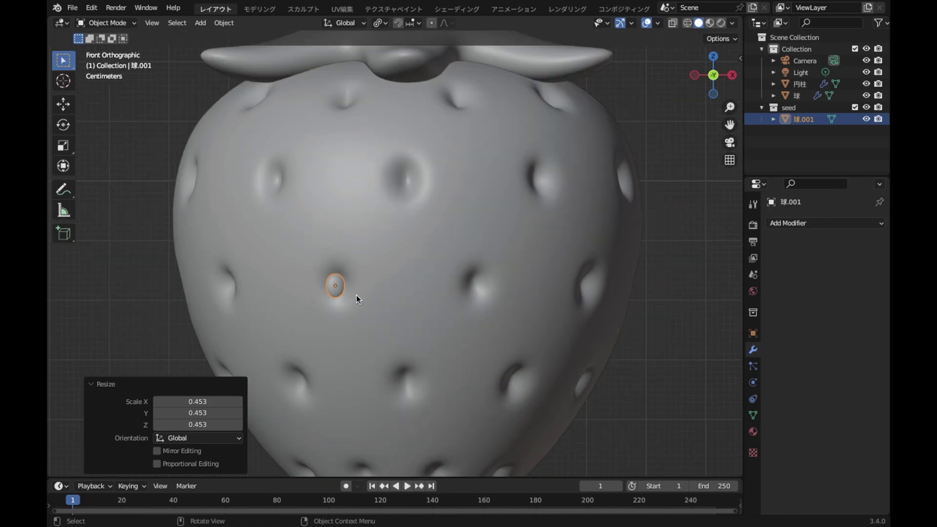
pyautogui.keyDown('shift'); pyautogui.moveTo(391, 253); pyautogui.dragTo(394, 321, button='middle'); pyautogui.keyUp('shift')
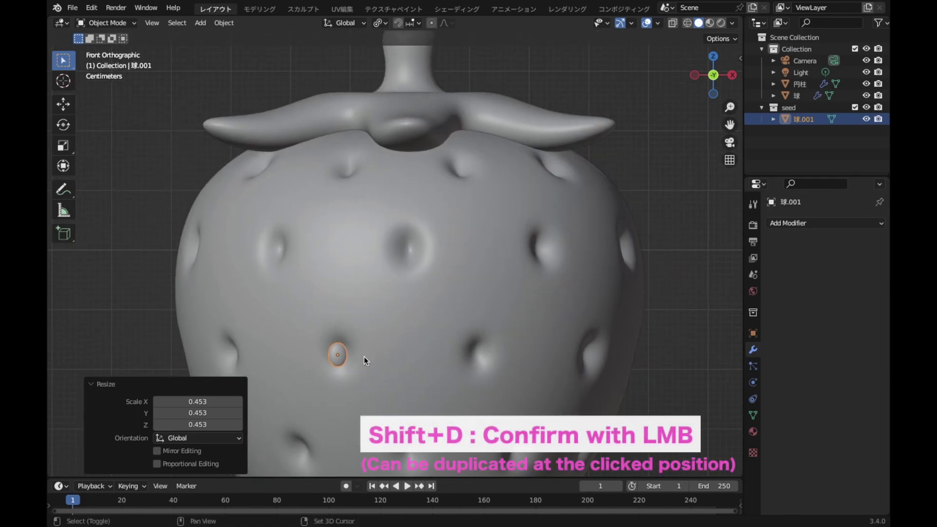
# Duplicate the seed into an upper-central dimple and a dimple near the top.
pyautogui.hotkey('shift', 'd')
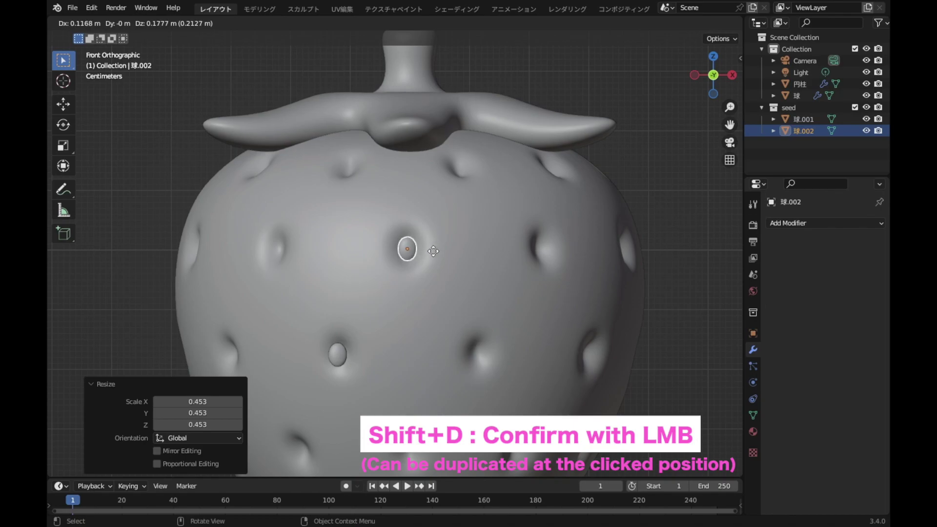
pyautogui.click(433, 251)
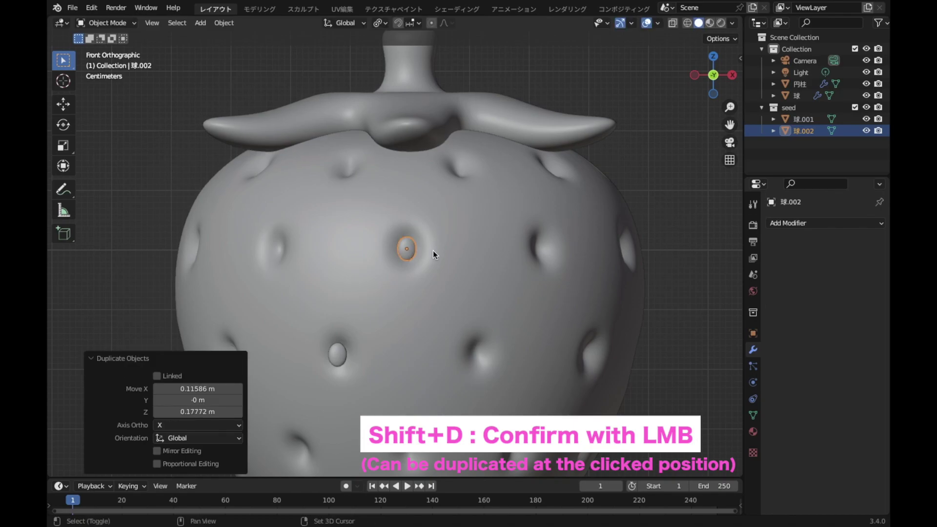
pyautogui.hotkey('shift', 'd')
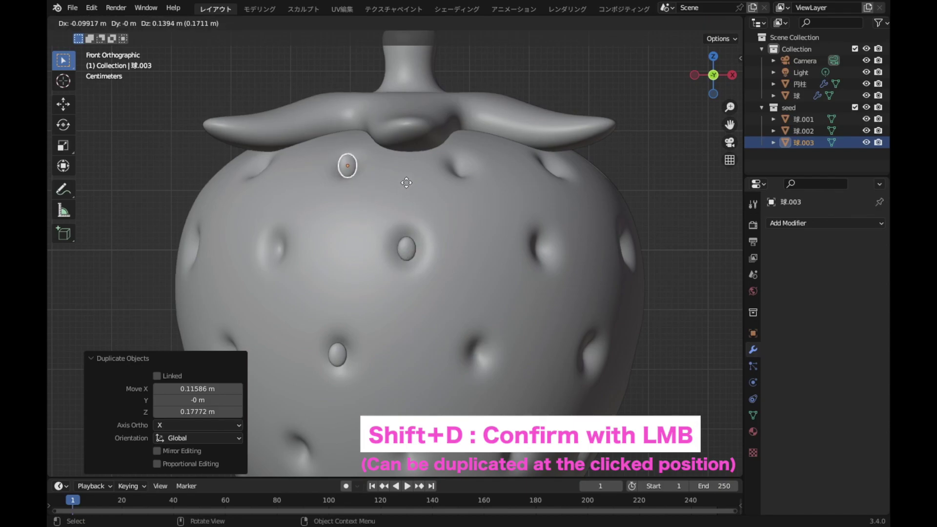
pyautogui.click(406, 183)
# In front view, duplicate two more seeds into a lower dimple and one near the bottom.
pyautogui.keyDown('shift'); pyautogui.moveTo(496, 353); pyautogui.dragTo(496, 152, button='middle'); pyautogui.keyUp('shift')
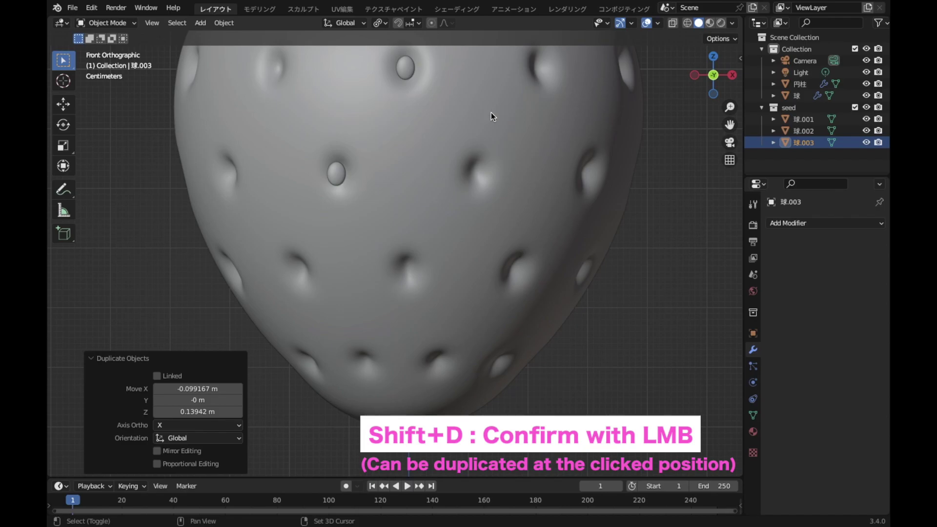
pyautogui.moveTo(491, 117)
pyautogui.mouseDown(button='middle')
pyautogui.moveTo(497, 153)
pyautogui.moveTo(502, 140)
pyautogui.mouseUp(button='middle')
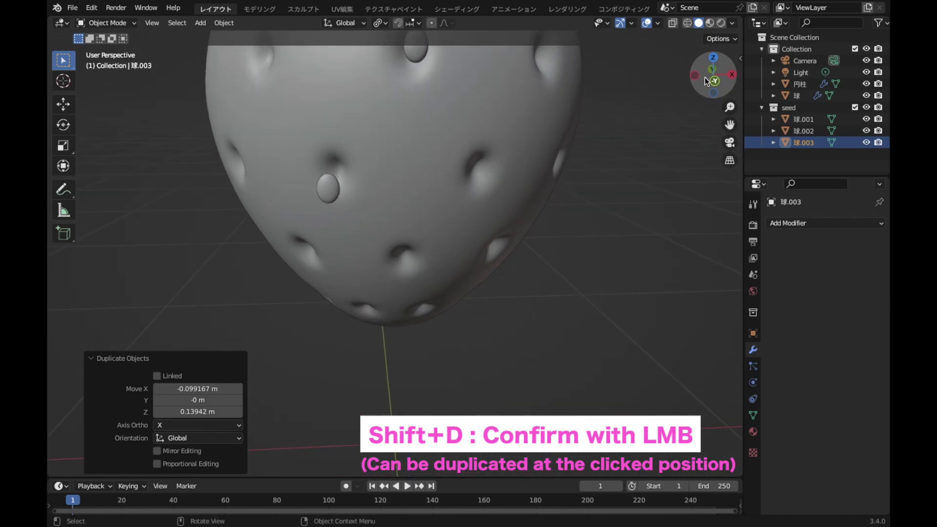
pyautogui.click(709, 78)
pyautogui.scroll(-1, 619, 172)
pyautogui.scroll(-1, 626, 218)
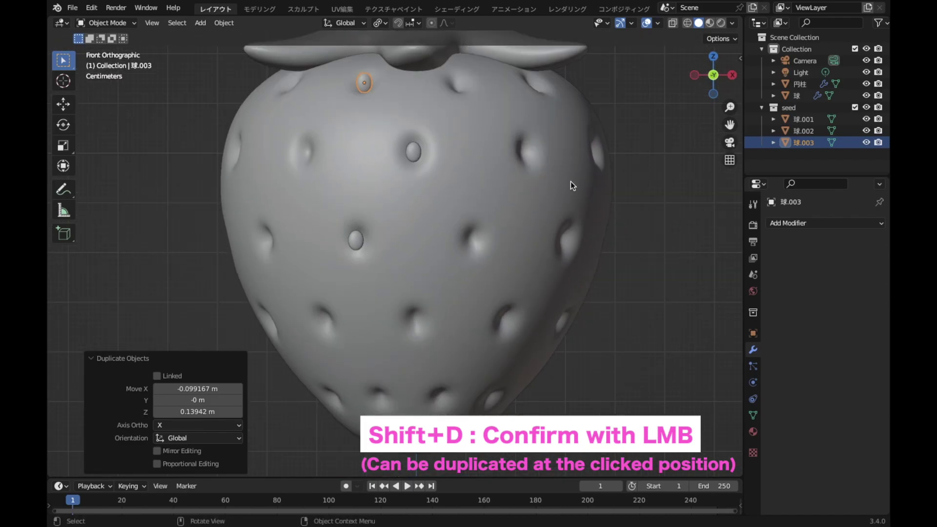
pyautogui.hotkey('shift', 'd')
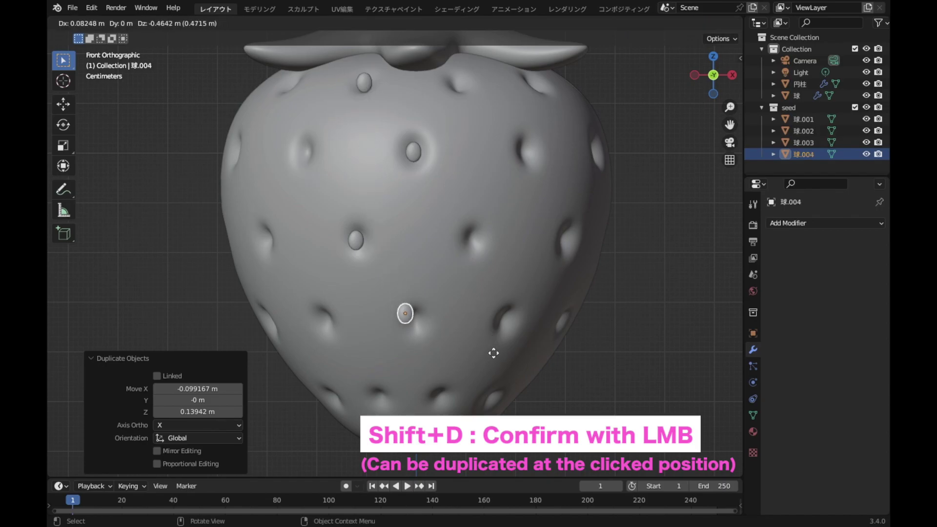
pyautogui.click(501, 352)
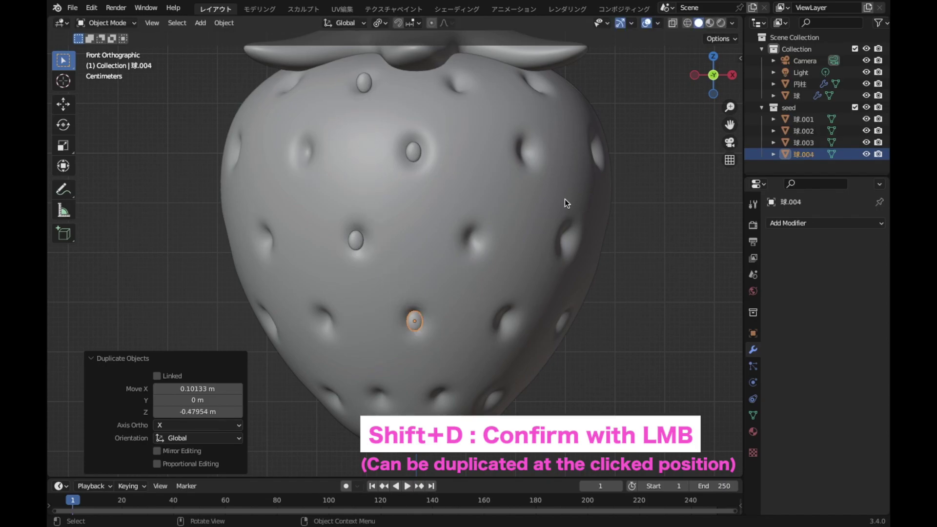
pyautogui.hotkey('shift', 'd')
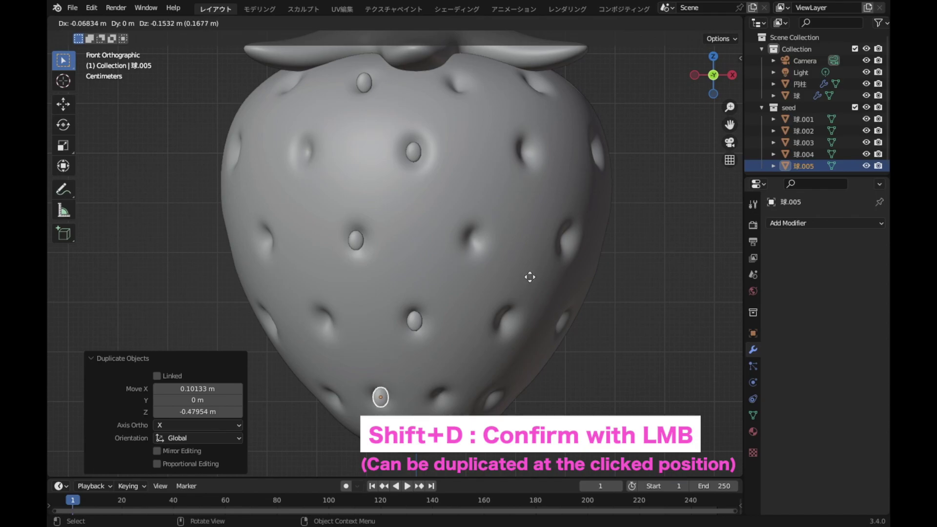
pyautogui.click(529, 280)
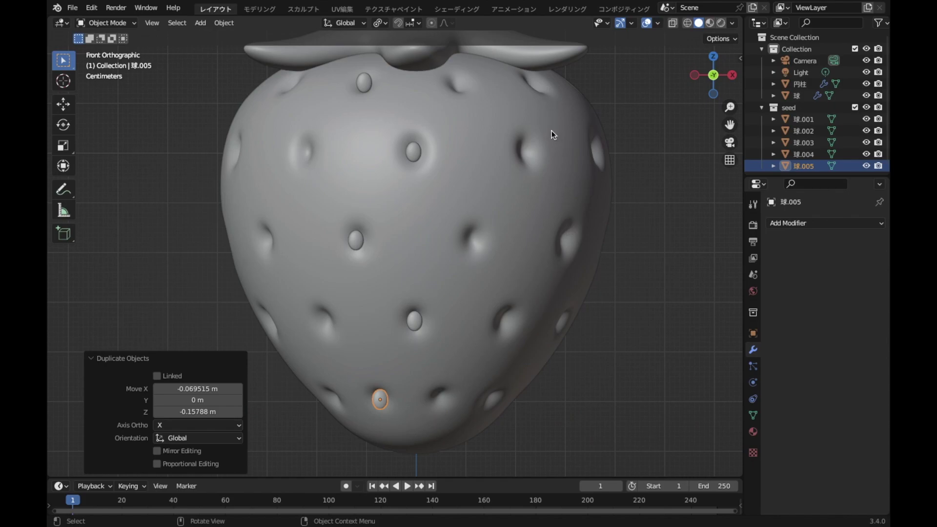
pyautogui.moveTo(544, 142); pyautogui.dragTo(492, 180, button='middle')
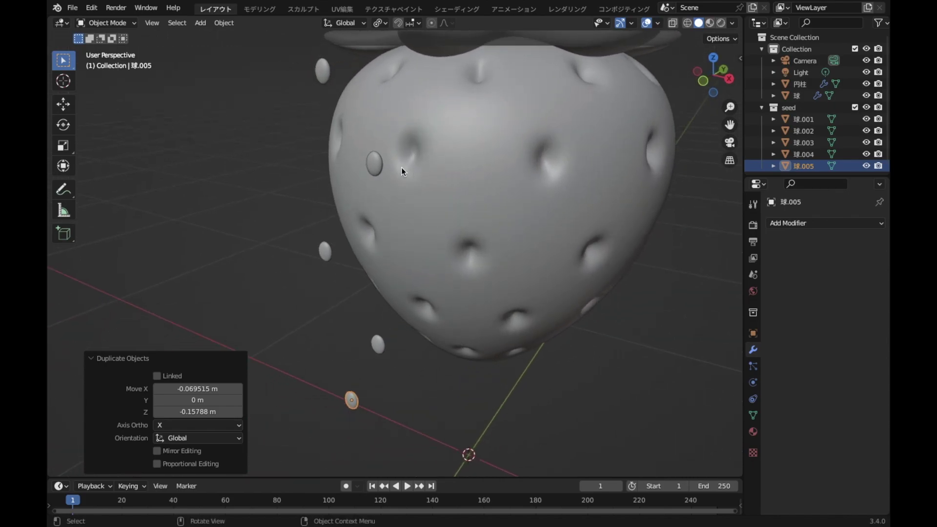
# Select seed 球.002 and push it along Y against the strawberry surface.
pyautogui.click(374, 165)
pyautogui.moveTo(427, 209); pyautogui.dragTo(440, 269, button='middle')
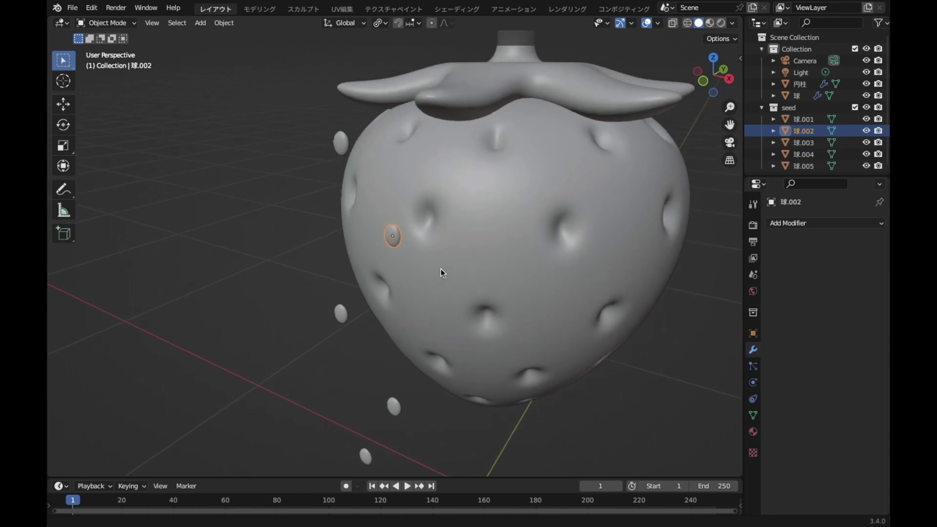
pyautogui.scroll(2, 439, 267)
pyautogui.scroll(2, 409, 259)
pyautogui.scroll(2, 408, 259)
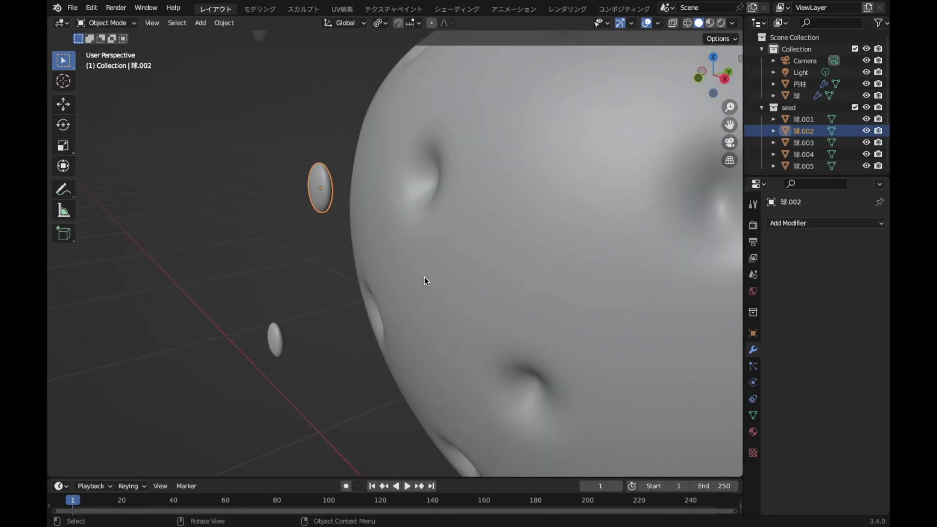
pyautogui.press('g')
pyautogui.press('y')
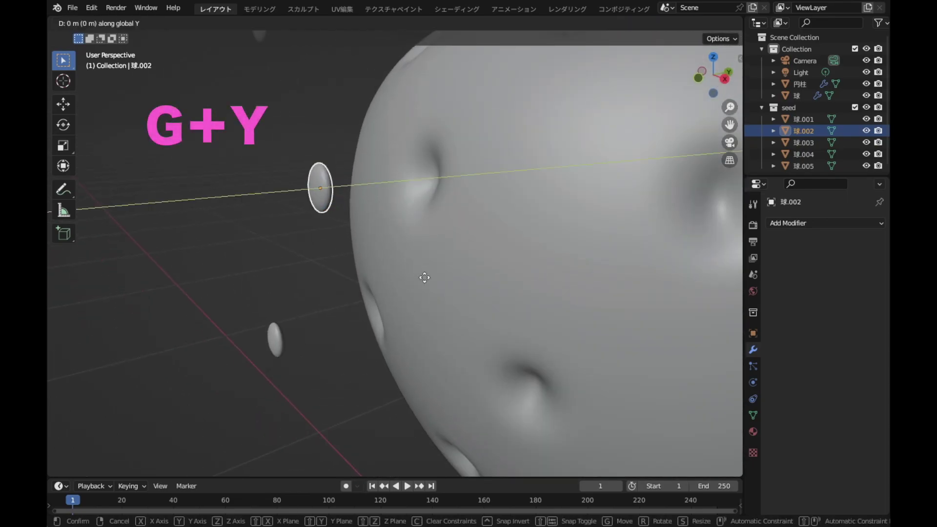
pyautogui.click(539, 298)
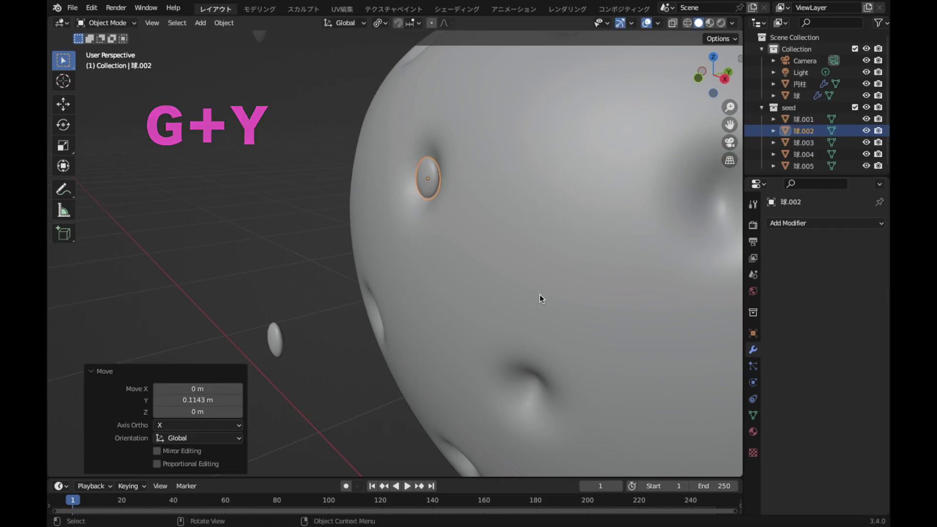
# Tilt seed 球.002 by -12° about X and nudge it along Y into its dimple.
pyautogui.moveTo(539, 293)
pyautogui.mouseDown(button='middle')
pyautogui.moveTo(602, 228)
pyautogui.moveTo(506, 238)
pyautogui.moveTo(477, 286)
pyautogui.moveTo(470, 274)
pyautogui.moveTo(520, 189)
pyautogui.mouseUp(button='middle')
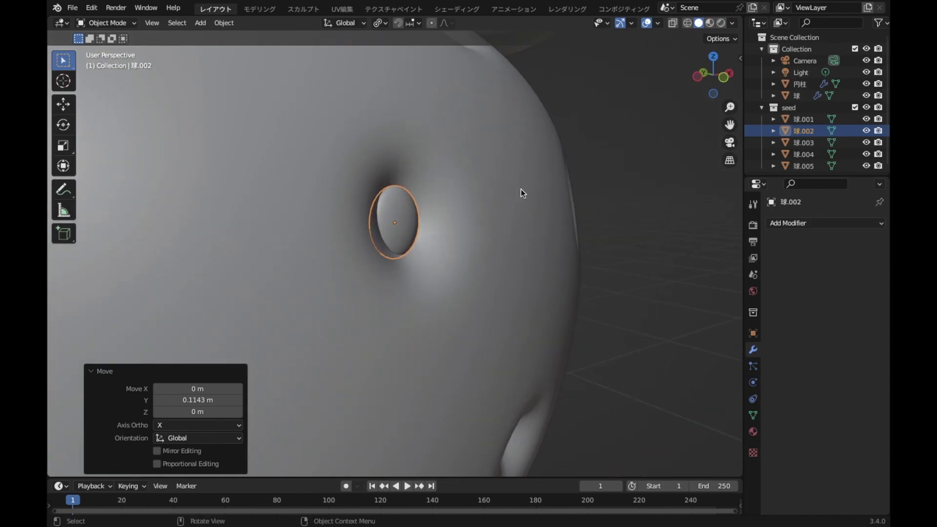
pyautogui.press('r')
pyautogui.press('x')
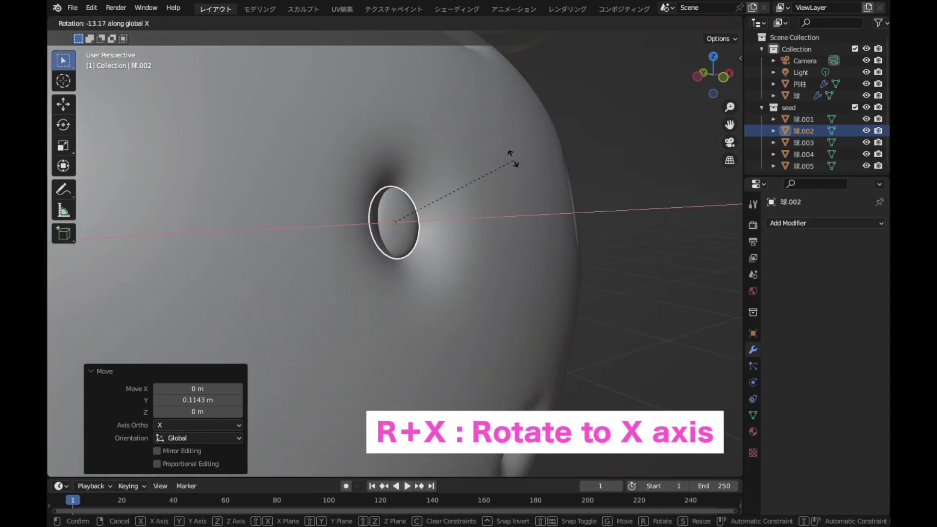
pyautogui.click(513, 162)
pyautogui.moveTo(613, 224)
pyautogui.mouseDown(button='middle')
pyautogui.moveTo(549, 311)
pyautogui.moveTo(531, 264)
pyautogui.moveTo(480, 225)
pyautogui.moveTo(591, 253)
pyautogui.mouseUp(button='middle')
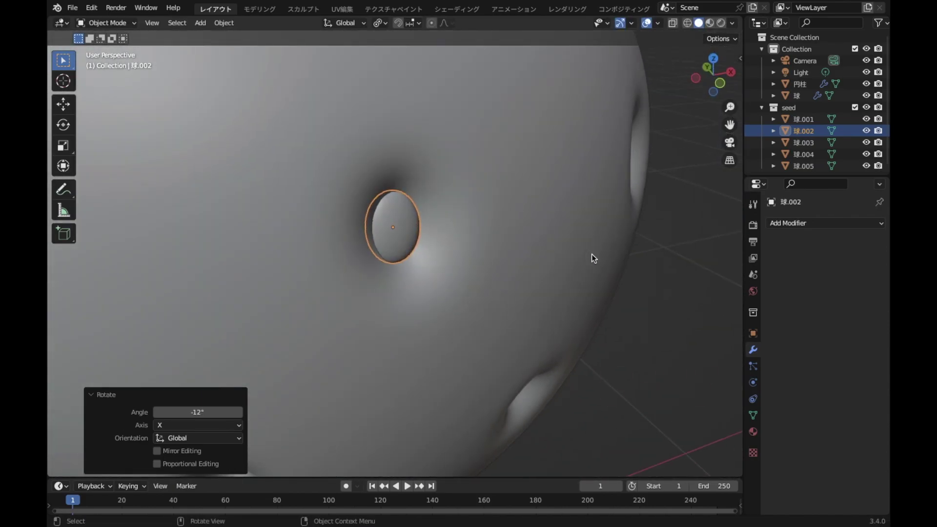
pyautogui.press('g')
pyautogui.press('y')
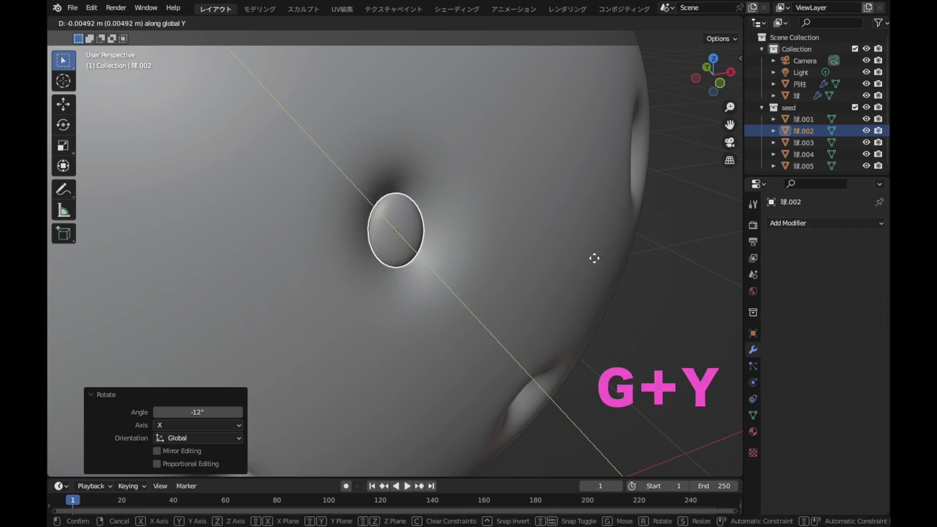
pyautogui.click(594, 258)
pyautogui.scroll(-3, 643, 256)
pyautogui.moveTo(619, 261)
pyautogui.mouseDown(button='middle')
pyautogui.moveTo(570, 252)
pyautogui.moveTo(603, 340)
pyautogui.moveTo(600, 245)
pyautogui.mouseUp(button='middle')
pyautogui.scroll(-1, 600, 244)
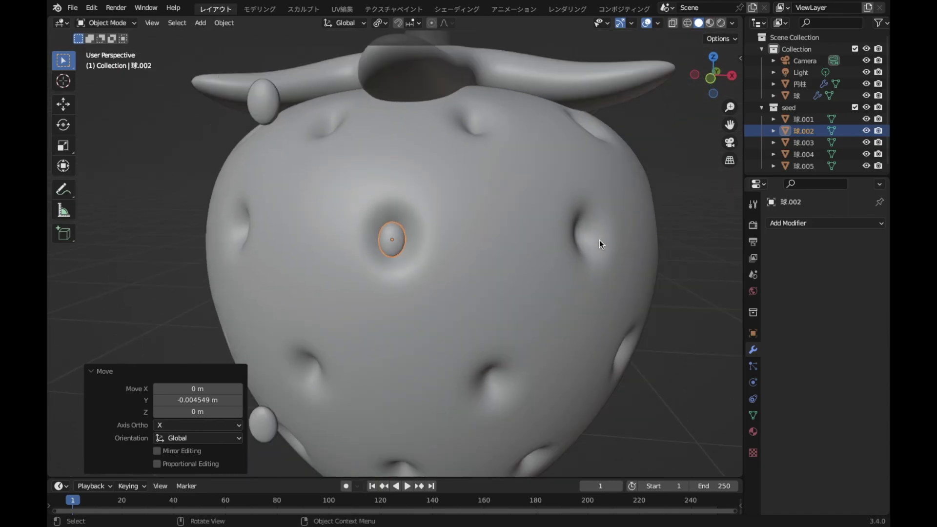
pyautogui.scroll(2, 555, 221)
pyautogui.moveTo(555, 221)
pyautogui.mouseDown(button='middle')
pyautogui.moveTo(440, 250)
pyautogui.moveTo(543, 265)
pyautogui.moveTo(558, 286)
pyautogui.mouseUp(button='middle')
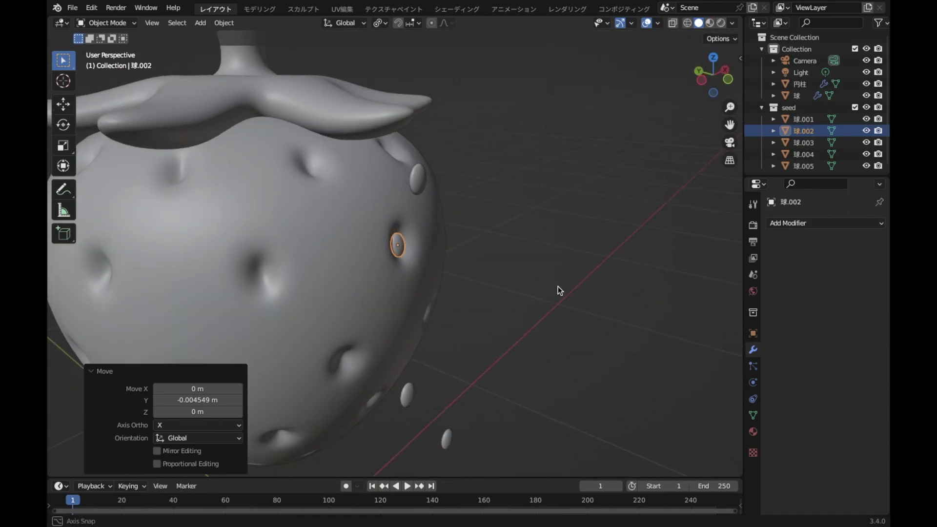
# Select seed 球.003 near the top and start sliding it along Y.
pyautogui.click(446, 176)
pyautogui.moveTo(490, 180); pyautogui.dragTo(560, 270, button='middle')
pyautogui.press('g')
pyautogui.press('y')
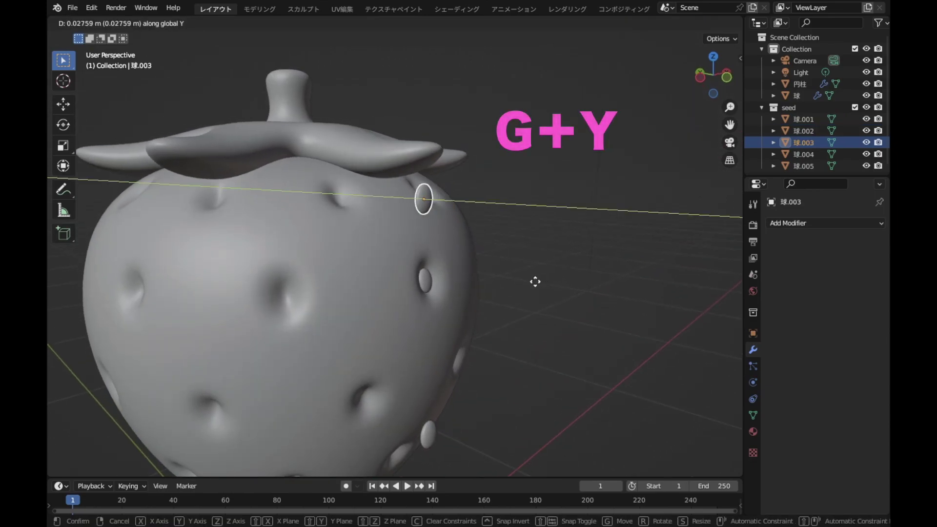
# Seat seed 球.003 on the body and tilt it 47.5° in X-ray side view.
pyautogui.click(456, 276)
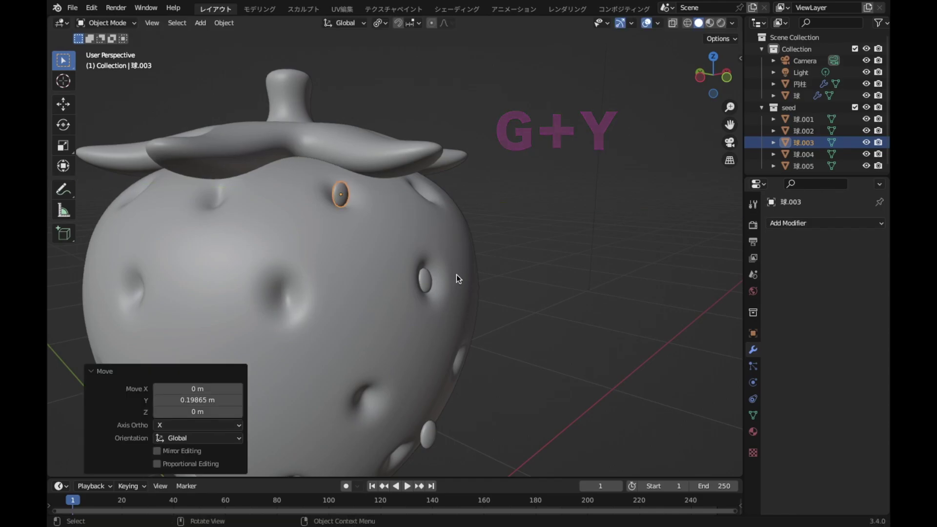
pyautogui.moveTo(545, 145)
pyautogui.mouseDown(button='middle')
pyautogui.moveTo(557, 191)
pyautogui.moveTo(435, 189)
pyautogui.moveTo(437, 175)
pyautogui.mouseUp(button='middle')
pyautogui.click(725, 78)
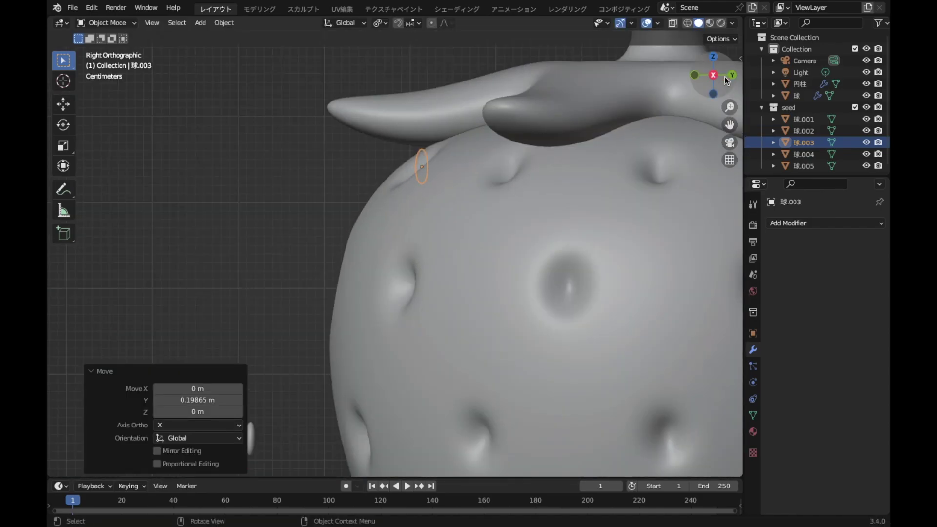
pyautogui.keyDown('shift'); pyautogui.moveTo(449, 183); pyautogui.dragTo(434, 239, button='middle'); pyautogui.keyUp('shift')
pyautogui.scroll(1, 433, 244)
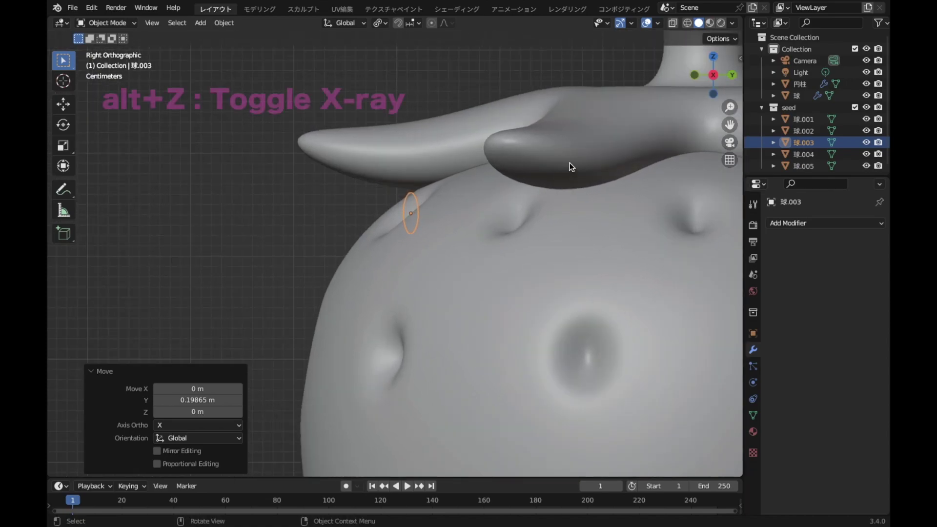
pyautogui.hotkey('alt', 'z')
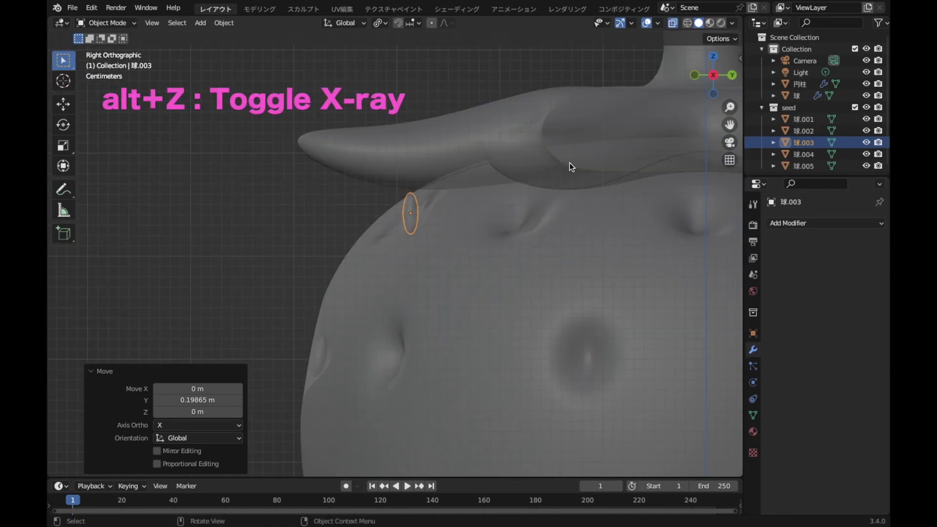
pyautogui.press('r')
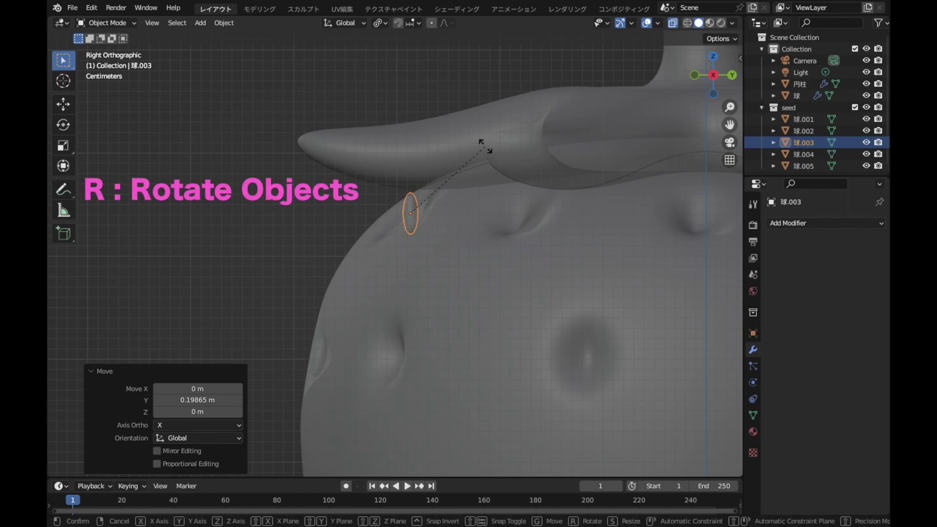
pyautogui.click(539, 226)
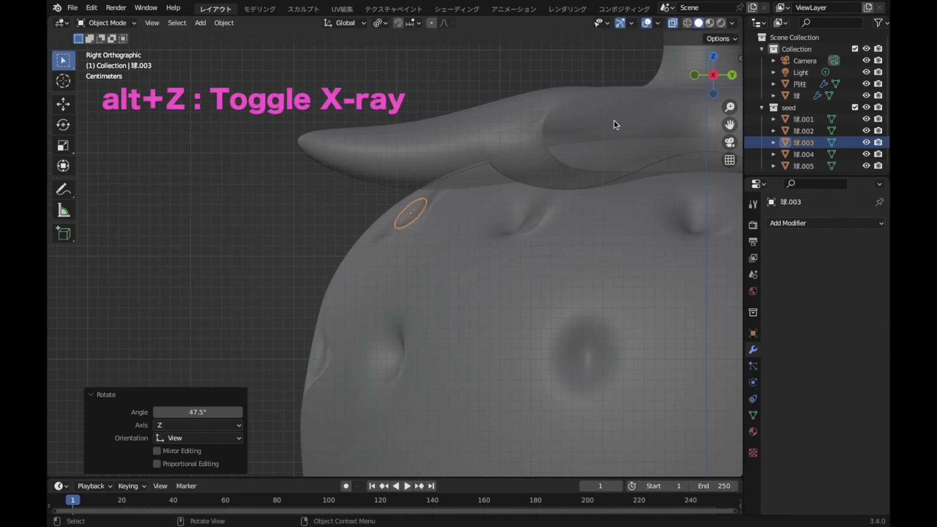
pyautogui.hotkey('alt', 'z')
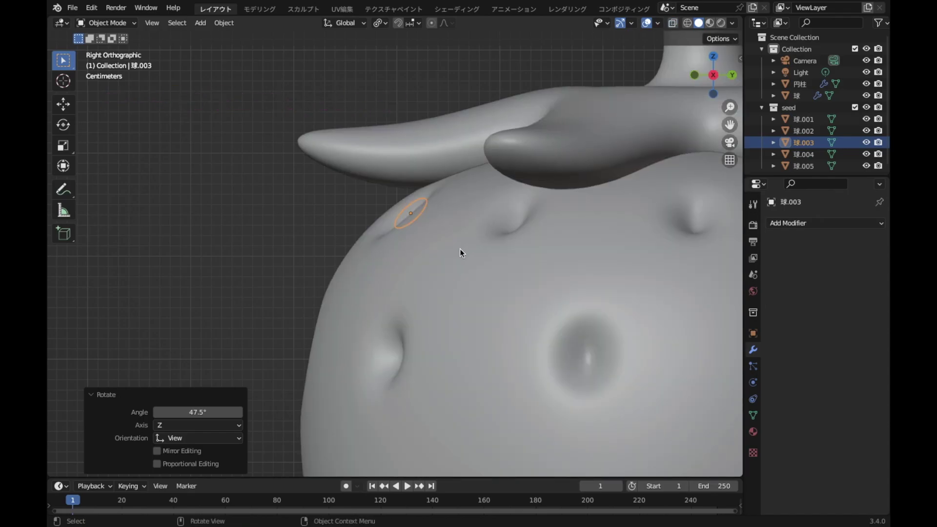
# Rotate seed 球.003 again to follow the strawberry's curve.
pyautogui.click(713, 56)
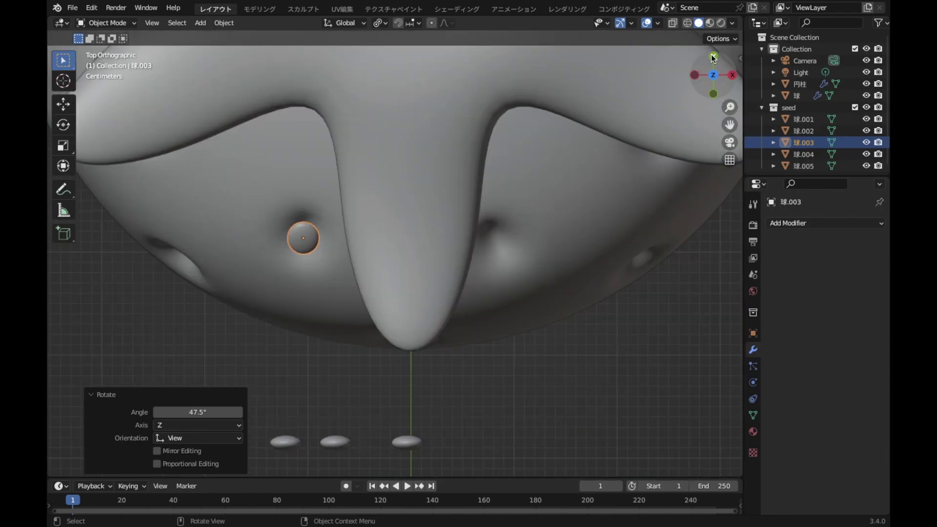
pyautogui.moveTo(370, 247); pyautogui.dragTo(464, 155, button='middle')
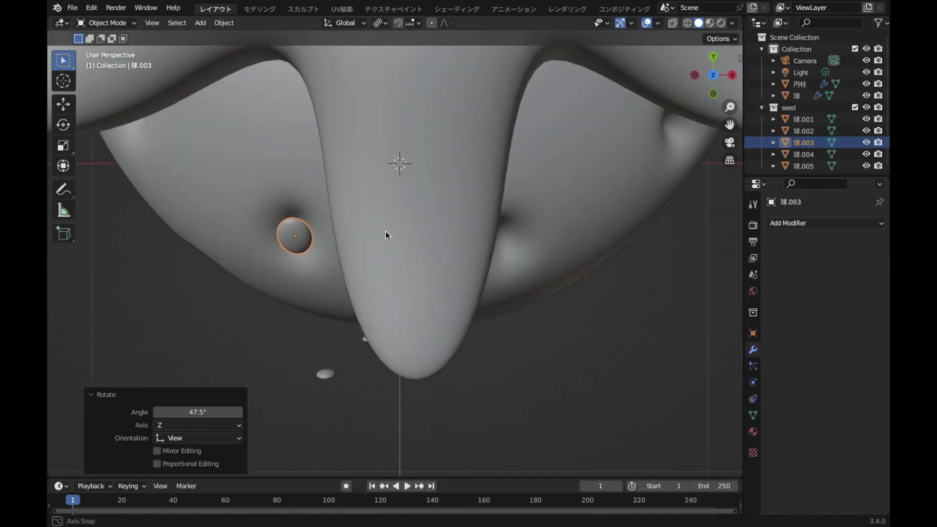
pyautogui.scroll(3, 461, 153)
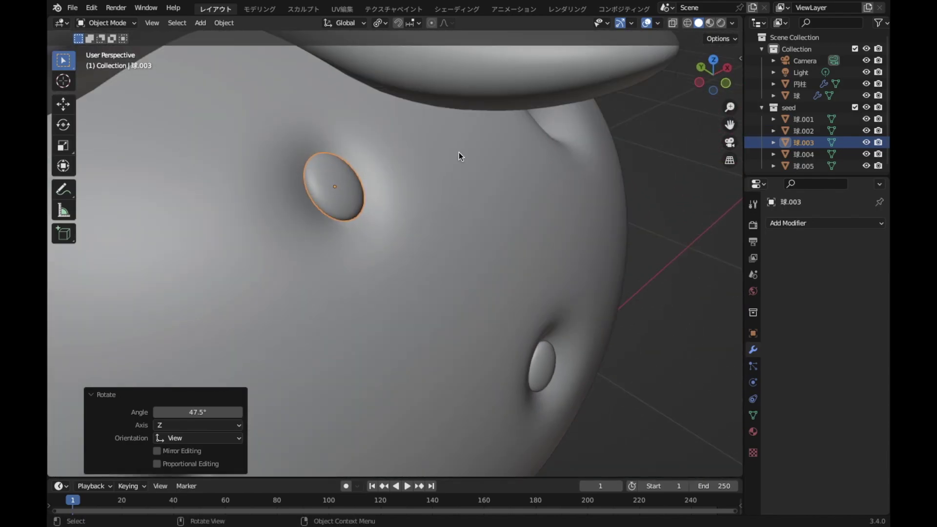
pyautogui.moveTo(448, 160)
pyautogui.mouseDown(button='middle')
pyautogui.moveTo(400, 169)
pyautogui.moveTo(470, 191)
pyautogui.mouseUp(button='middle')
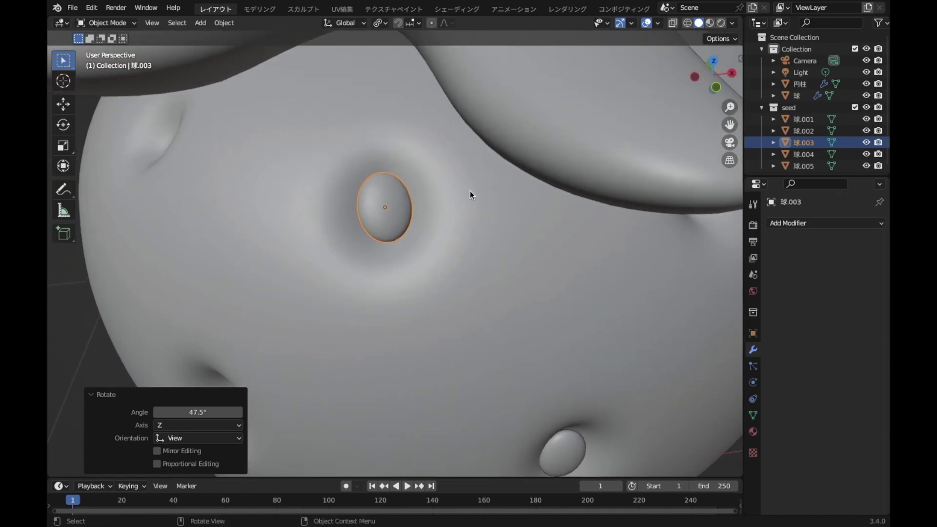
pyautogui.press('r')
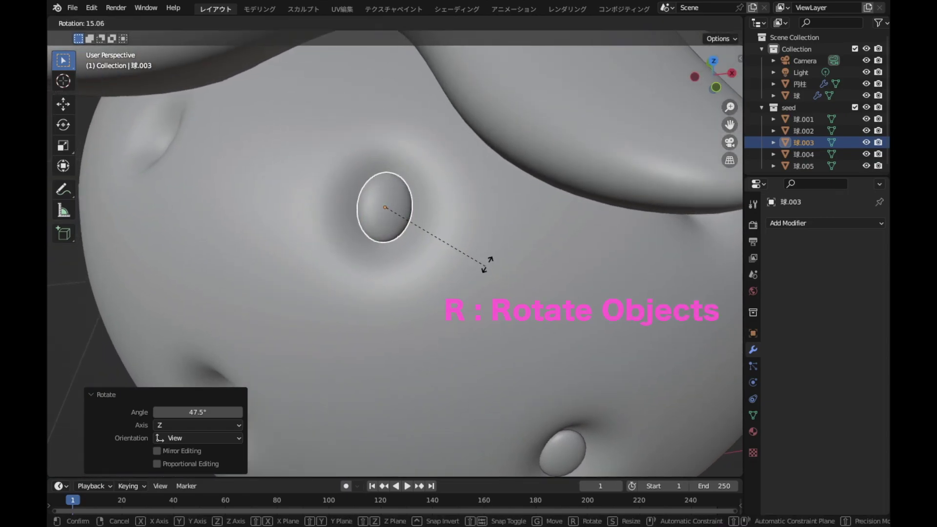
pyautogui.click(492, 263)
# Tilt the seed -14.2° and push it -0.004435 m along Z into its dimple.
pyautogui.moveTo(529, 183)
pyautogui.mouseDown(button='middle')
pyautogui.moveTo(579, 118)
pyautogui.moveTo(564, 134)
pyautogui.moveTo(514, 119)
pyautogui.moveTo(527, 188)
pyautogui.mouseUp(button='middle')
pyautogui.press('r')
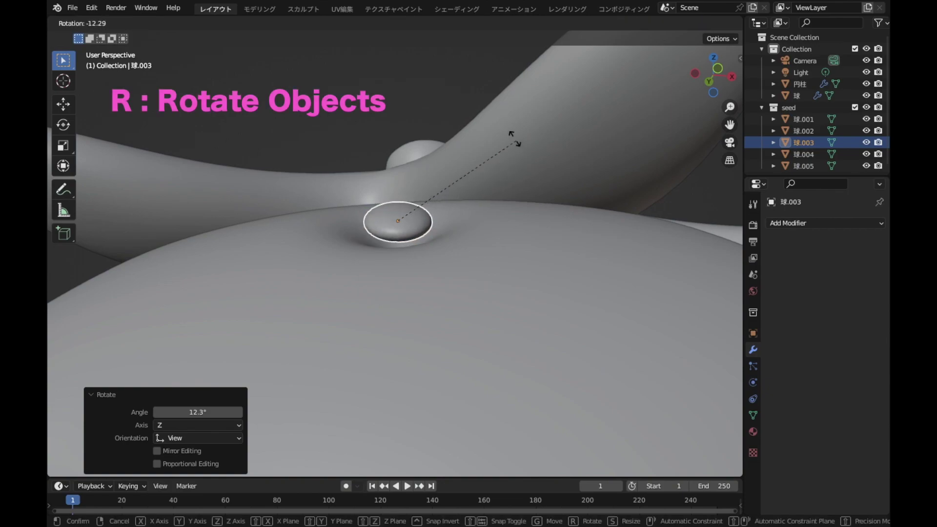
pyautogui.click(512, 138)
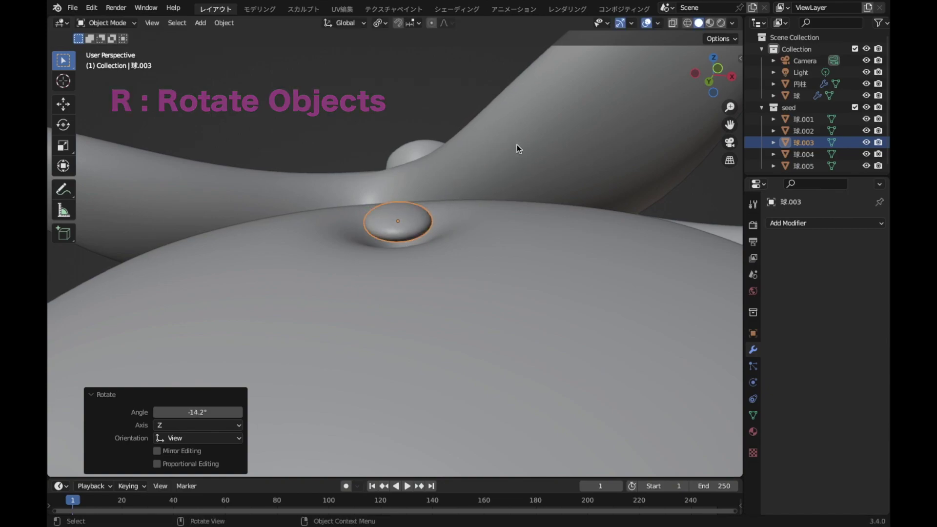
pyautogui.press('g')
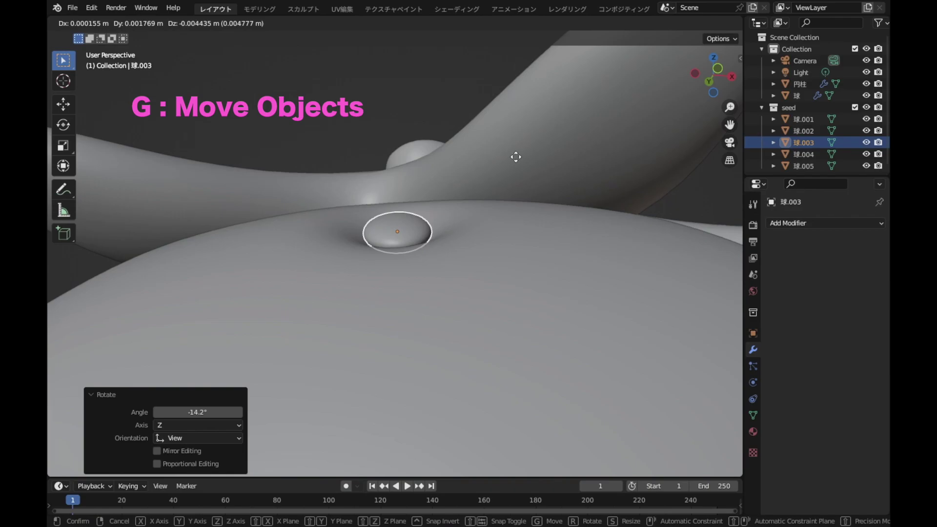
pyautogui.click(522, 154)
# Turn the top seed 5.35° to finish it, then select the right-side seed.
pyautogui.moveTo(520, 156)
pyautogui.mouseDown(button='middle')
pyautogui.moveTo(590, 199)
pyautogui.moveTo(522, 253)
pyautogui.mouseUp(button='middle')
pyautogui.press('r')
pyautogui.click(522, 266)
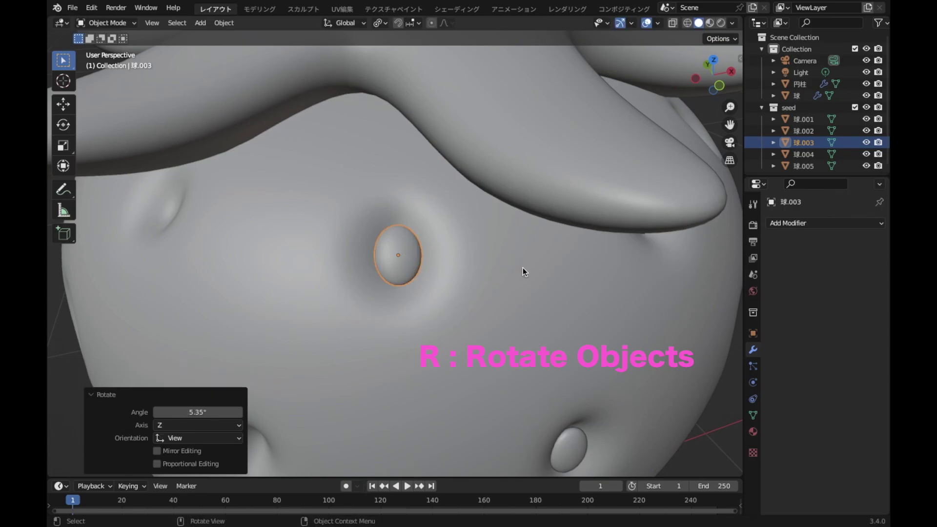
pyautogui.moveTo(555, 246); pyautogui.dragTo(554, 241, button='middle')
pyautogui.scroll(-5, 554, 245)
pyautogui.moveTo(572, 188)
pyautogui.mouseDown(button='middle')
pyautogui.moveTo(549, 151)
pyautogui.moveTo(533, 144)
pyautogui.moveTo(517, 349)
pyautogui.moveTo(506, 238)
pyautogui.mouseUp(button='middle')
pyautogui.click(480, 231)
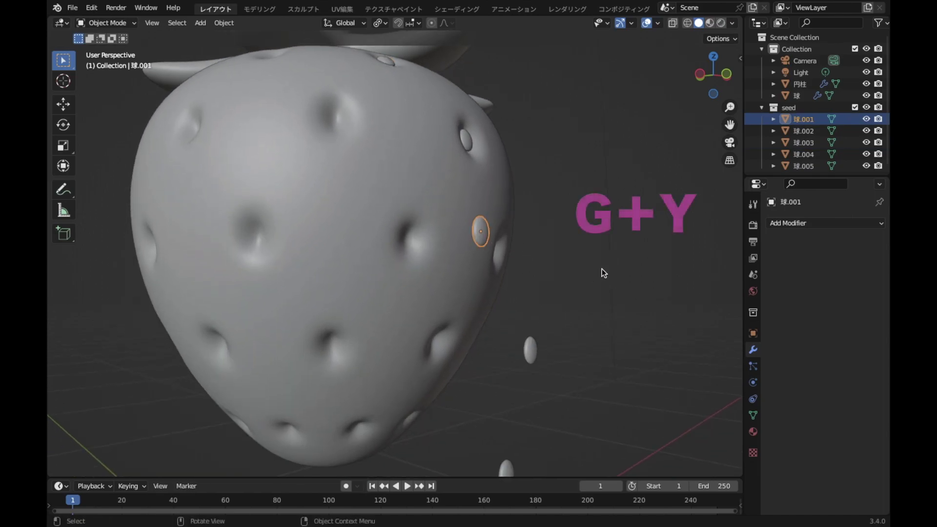
# Slide seed 球.001 along Y onto the strawberry body.
pyautogui.press('g')
pyautogui.press('y')
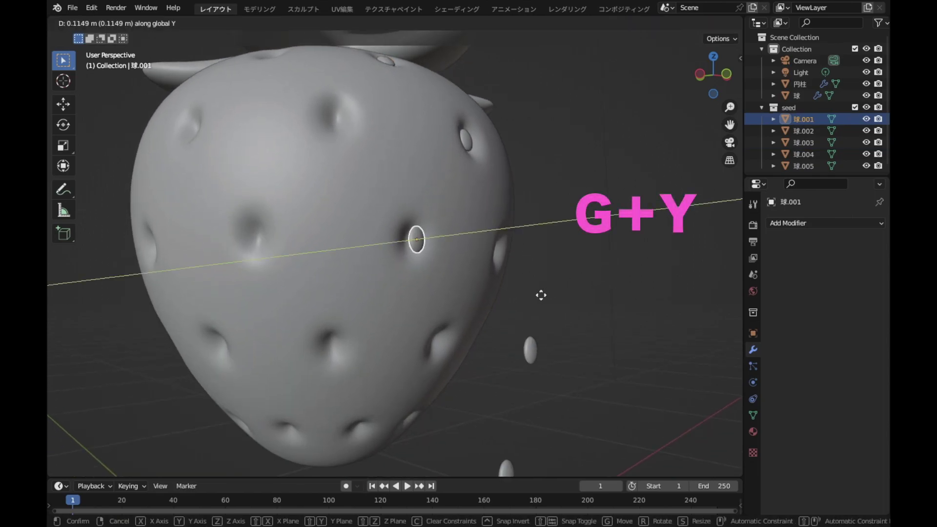
pyautogui.click(535, 307)
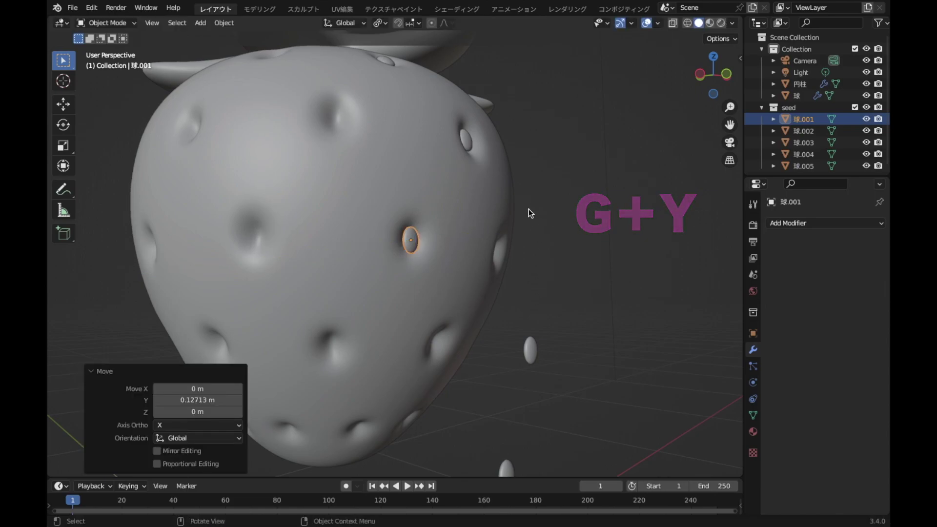
pyautogui.scroll(3, 520, 188)
pyautogui.scroll(2, 520, 189)
pyautogui.keyDown('shift'); pyautogui.moveTo(520, 185); pyautogui.dragTo(510, 241, button='middle'); pyautogui.keyUp('shift')
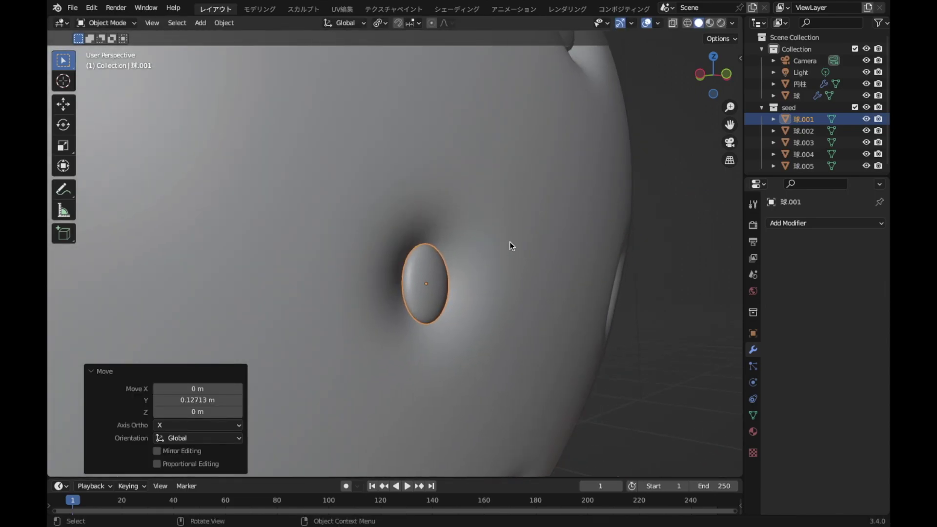
# Tilt seed 球.001 10.6° about X and nudge its position twice.
pyautogui.press('r')
pyautogui.press('x')
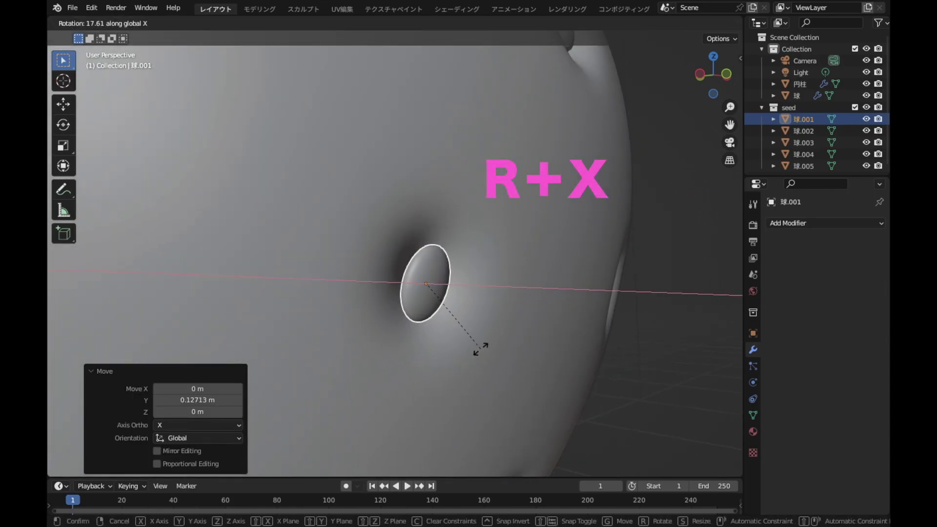
pyautogui.click(487, 340)
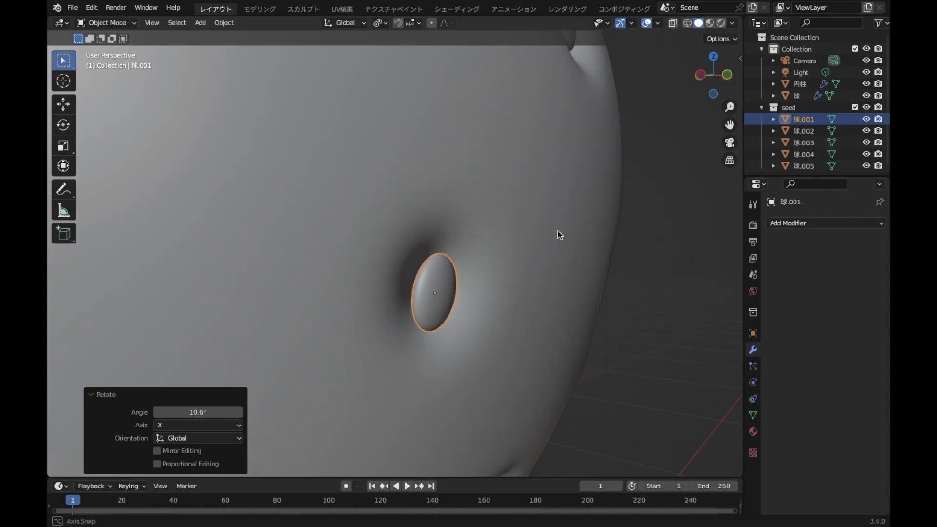
pyautogui.moveTo(556, 230); pyautogui.dragTo(578, 256, button='middle')
pyautogui.press('g')
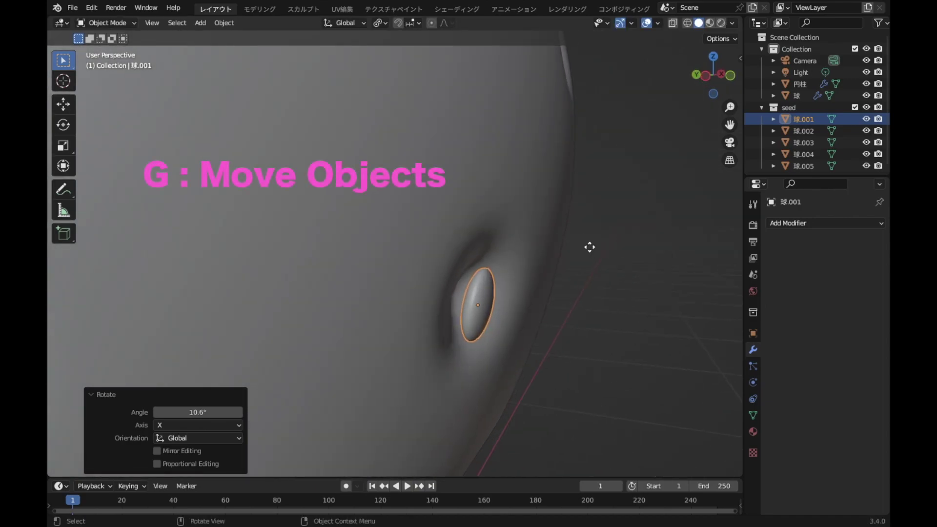
pyautogui.click(578, 239)
pyautogui.moveTo(632, 283)
pyautogui.mouseDown(button='middle')
pyautogui.moveTo(549, 253)
pyautogui.moveTo(552, 283)
pyautogui.moveTo(554, 262)
pyautogui.mouseUp(button='middle')
pyautogui.press('g')
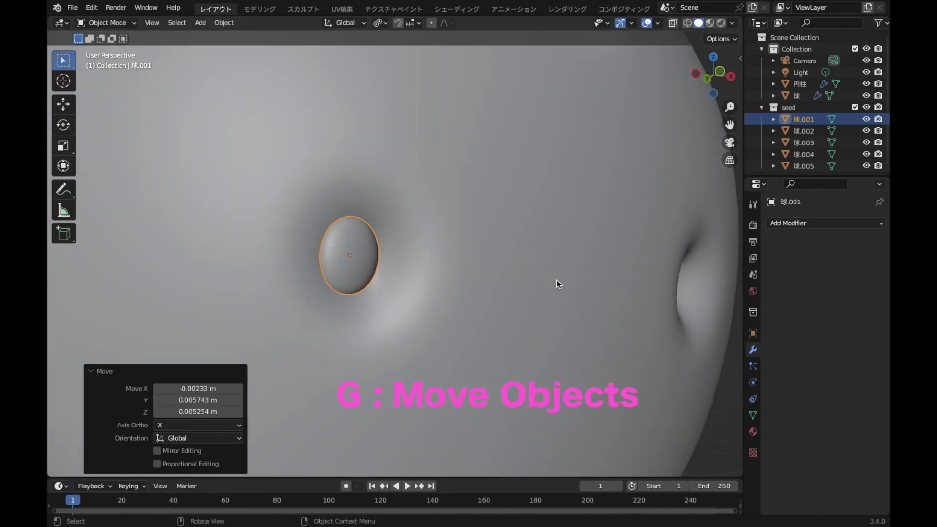
pyautogui.click(564, 280)
# Turn seed 球.001 -8.87° about Z and press it into its dimple.
pyautogui.moveTo(501, 224)
pyautogui.mouseDown(button='middle')
pyautogui.moveTo(494, 294)
pyautogui.moveTo(497, 228)
pyautogui.moveTo(538, 269)
pyautogui.mouseUp(button='middle')
pyautogui.press('r')
pyautogui.press('z')
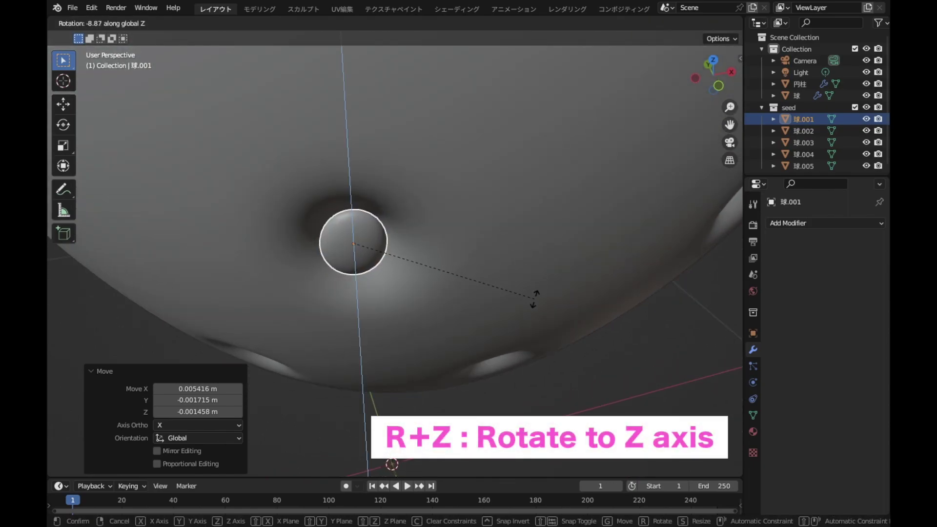
pyautogui.click(534, 299)
pyautogui.moveTo(535, 299)
pyautogui.mouseDown(button='middle')
pyautogui.moveTo(484, 219)
pyautogui.moveTo(441, 197)
pyautogui.mouseUp(button='middle')
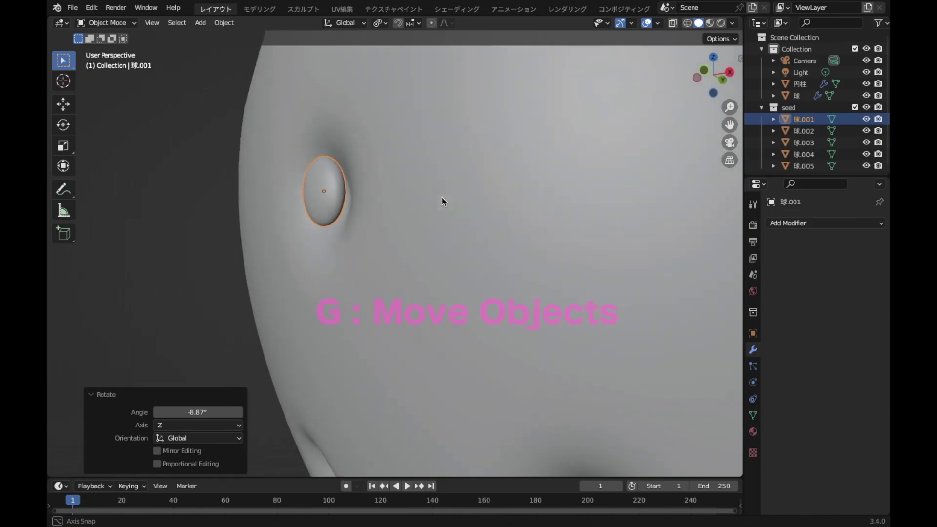
pyautogui.press('g')
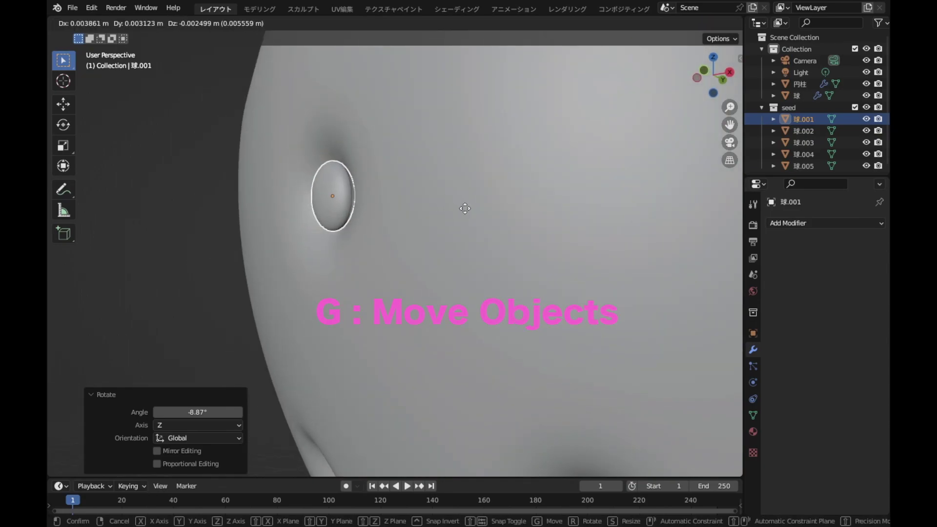
pyautogui.click(464, 208)
pyautogui.moveTo(468, 203); pyautogui.dragTo(596, 262, button='middle')
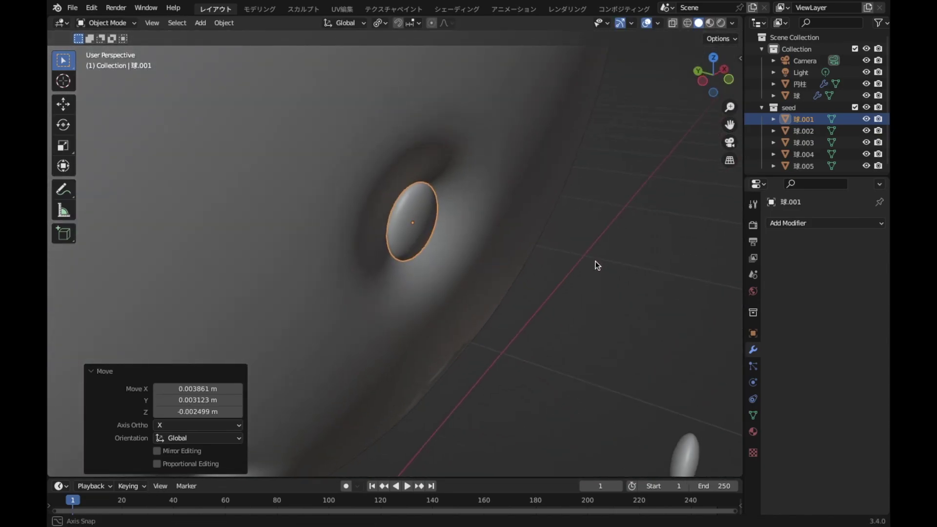
pyautogui.scroll(-4, 596, 262)
pyautogui.scroll(-3, 542, 207)
pyautogui.scroll(-3, 539, 206)
pyautogui.moveTo(553, 302)
pyautogui.mouseDown(button='middle')
pyautogui.moveTo(532, 179)
pyautogui.moveTo(563, 213)
pyautogui.mouseUp(button='middle')
# Select seed 球.004 and shift it along Y onto the lower body.
pyautogui.click(562, 217)
pyautogui.press('g')
pyautogui.press('y')
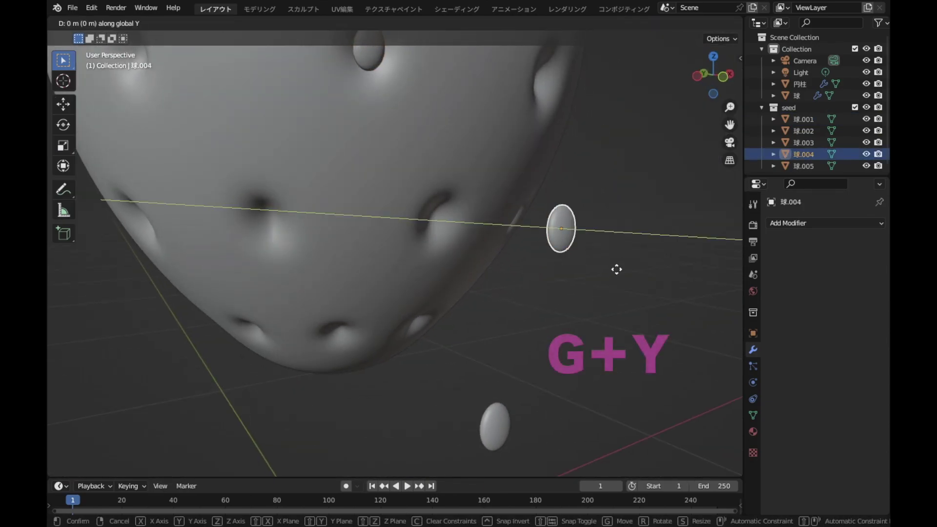
pyautogui.click(498, 333)
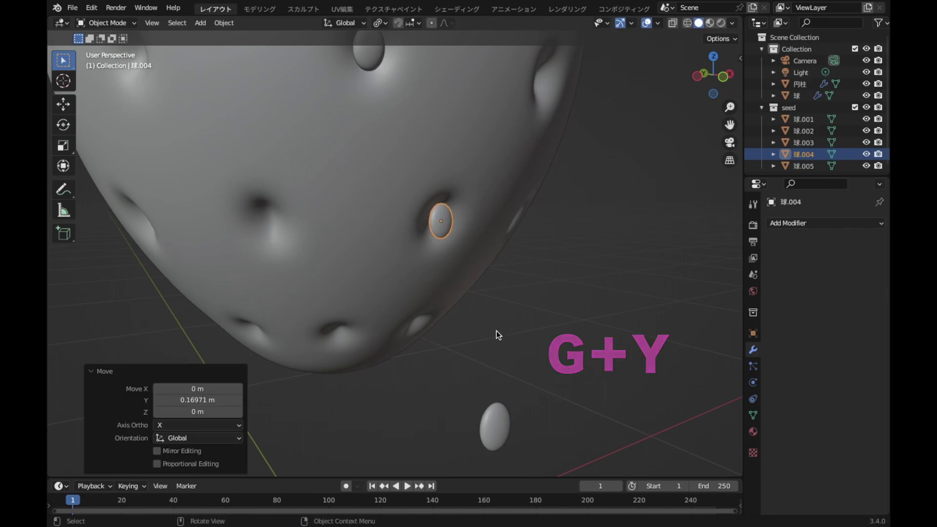
pyautogui.scroll(1, 581, 184)
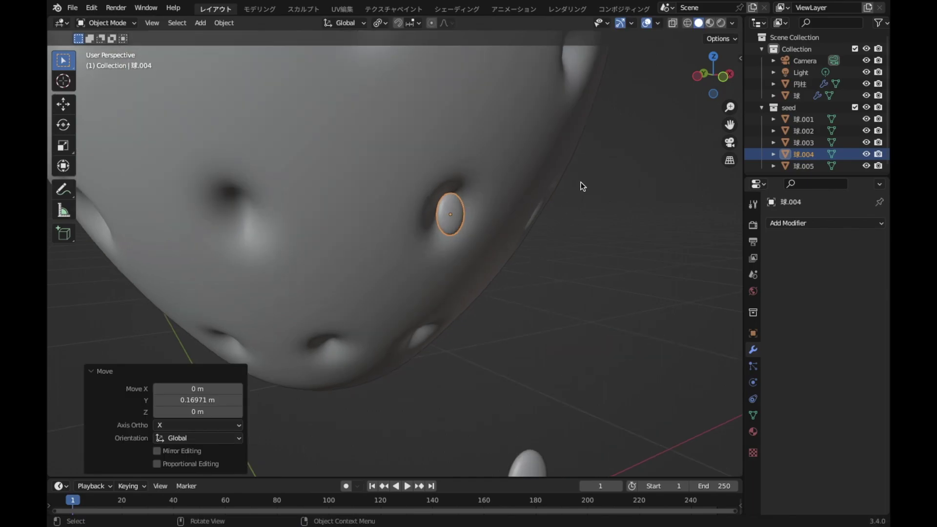
pyautogui.moveTo(579, 181); pyautogui.dragTo(565, 203, button='middle')
pyautogui.scroll(2, 565, 200)
pyautogui.scroll(1, 534, 227)
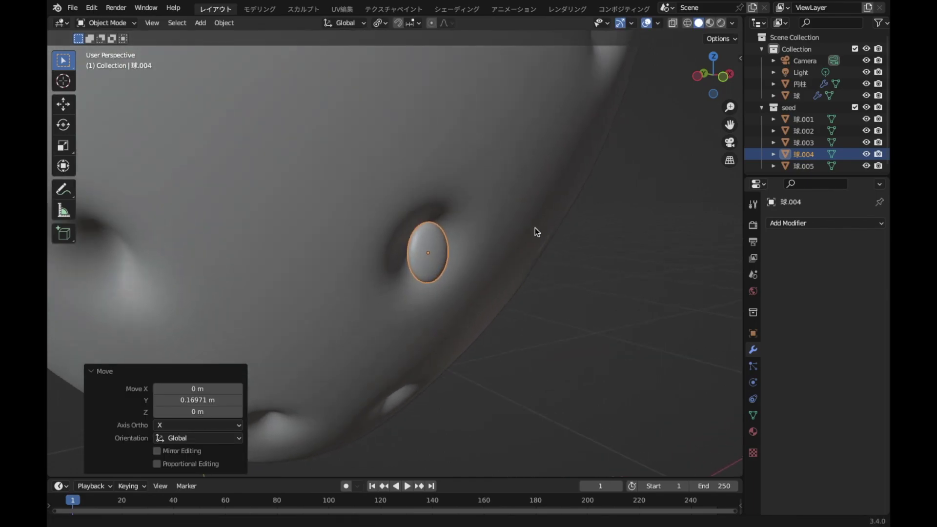
pyautogui.scroll(1, 534, 227)
# Tilt seed 球.004 about 29° around the X axis.
pyautogui.press('r')
pyautogui.press('x')
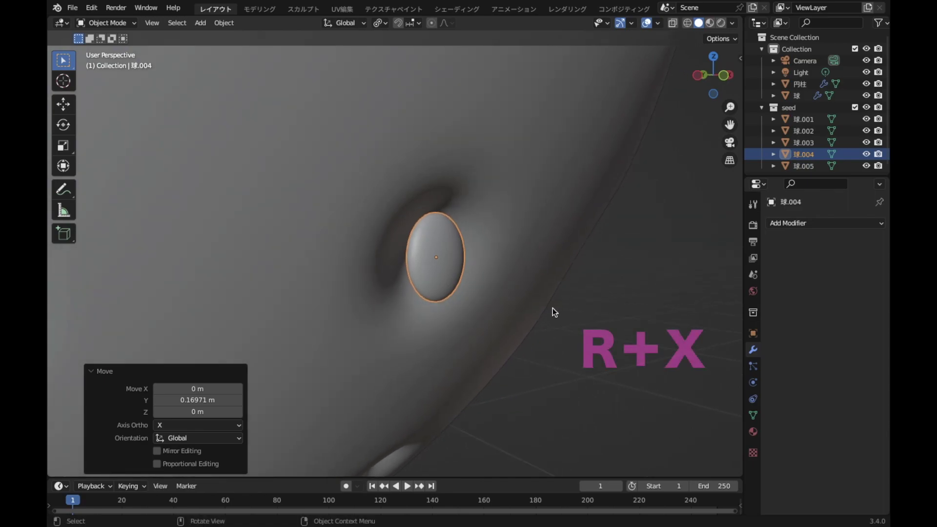
pyautogui.press('r')
pyautogui.press('x')
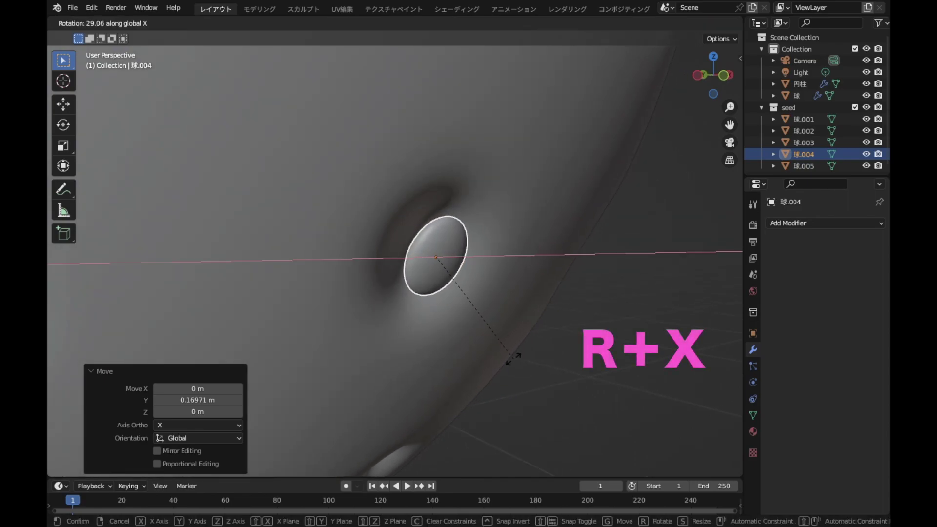
pyautogui.click(513, 358)
pyautogui.moveTo(589, 267)
pyautogui.mouseDown(button='middle')
pyautogui.moveTo(599, 277)
pyautogui.moveTo(593, 261)
pyautogui.mouseUp(button='middle')
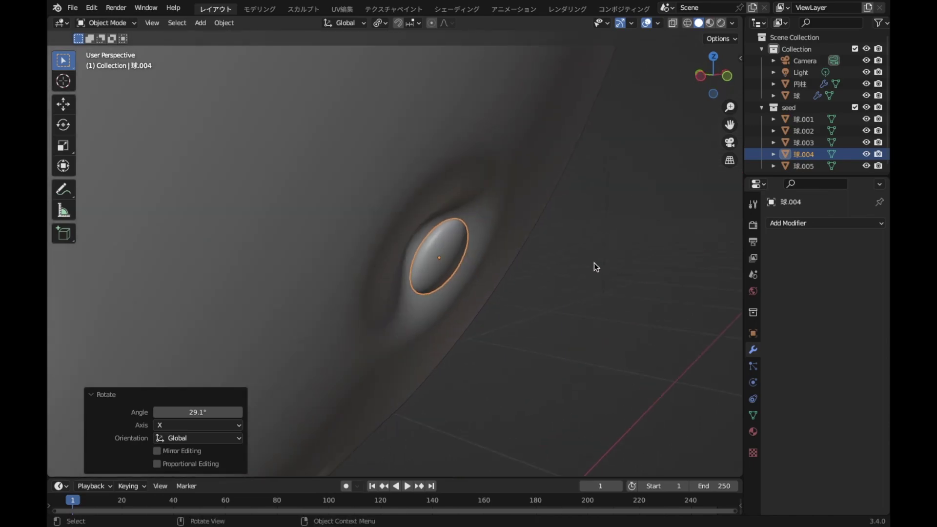
# Nudge 球.004 0.009949 m along Y so it sits snugly in its dimple.
pyautogui.press('g')
pyautogui.press('y')
pyautogui.click(582, 299)
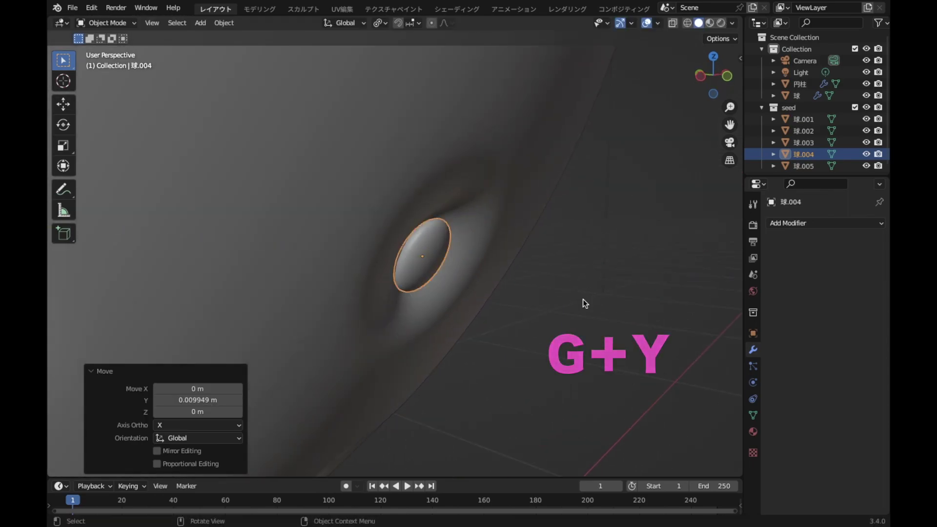
pyautogui.moveTo(578, 299)
pyautogui.mouseDown(button='middle')
pyautogui.moveTo(509, 327)
pyautogui.moveTo(513, 239)
pyautogui.moveTo(500, 293)
pyautogui.moveTo(574, 299)
pyautogui.moveTo(581, 261)
pyautogui.moveTo(566, 197)
pyautogui.mouseUp(button='middle')
pyautogui.scroll(-2, 513, 234)
pyautogui.scroll(-4, 500, 256)
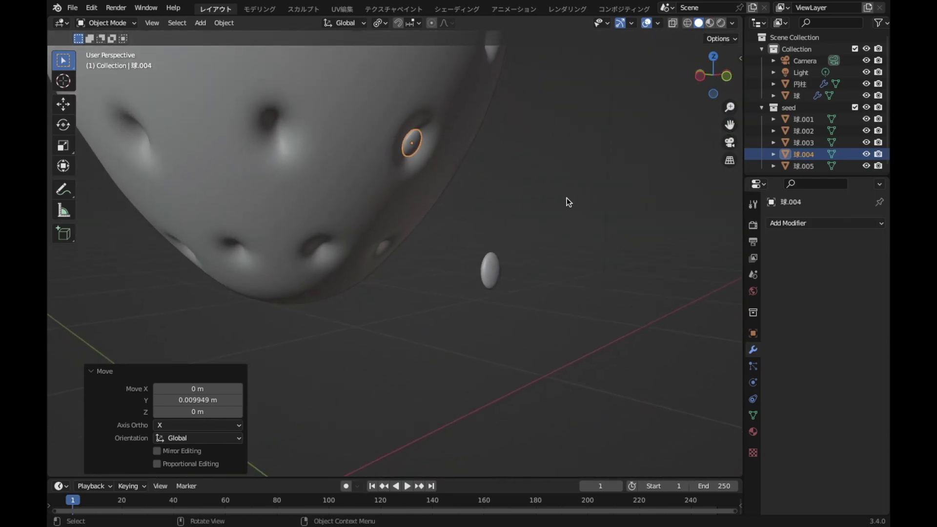
pyautogui.click(493, 259)
# Move seed 球.005 along Y into a dimple near the bottom of the body.
pyautogui.moveTo(500, 262)
pyautogui.mouseDown(button='middle')
pyautogui.moveTo(532, 290)
pyautogui.moveTo(596, 305)
pyautogui.mouseUp(button='middle')
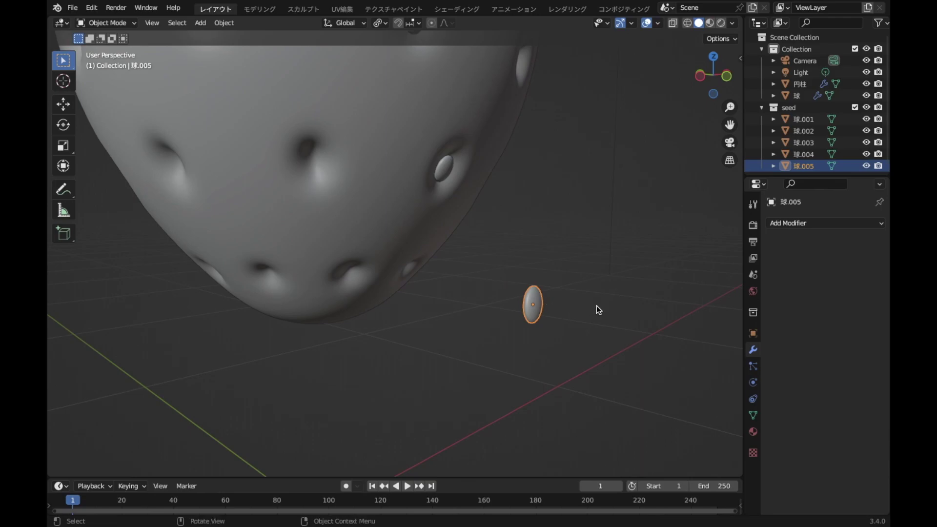
pyautogui.press('g')
pyautogui.press('y')
pyautogui.press('y')
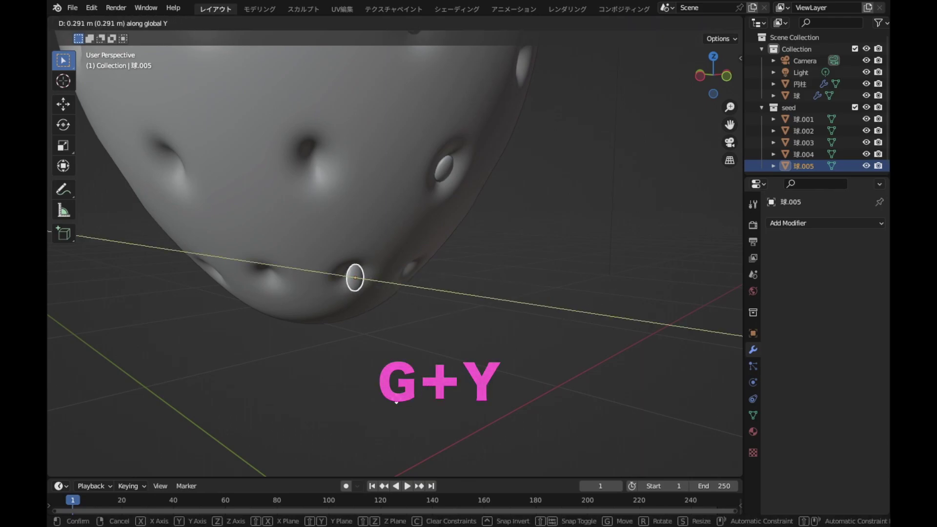
pyautogui.click(394, 397)
pyautogui.moveTo(458, 265)
pyautogui.mouseDown(button='middle')
pyautogui.moveTo(510, 250)
pyautogui.moveTo(547, 226)
pyautogui.moveTo(522, 247)
pyautogui.moveTo(594, 225)
pyautogui.moveTo(530, 246)
pyautogui.moveTo(459, 256)
pyautogui.moveTo(532, 329)
pyautogui.mouseUp(button='middle')
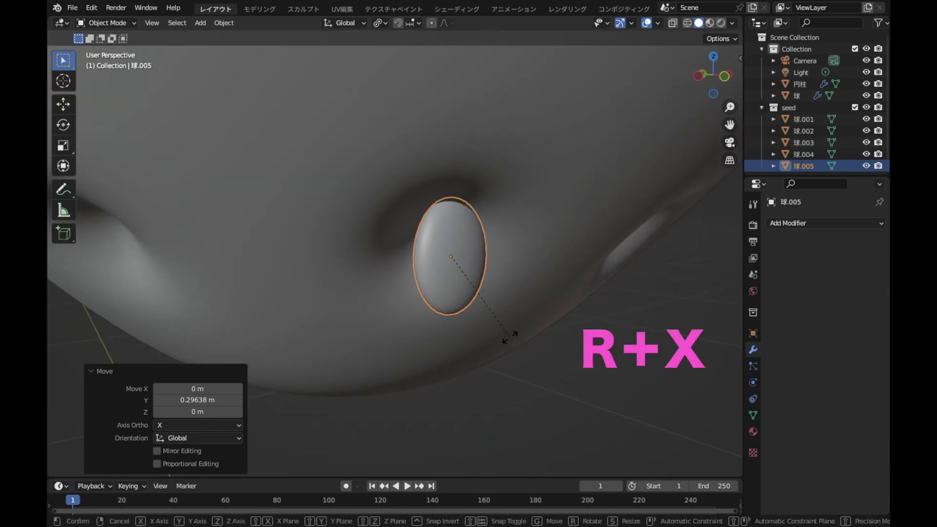
# Tilt seed 球.005 about 43° around the X axis.
pyautogui.press('r')
pyautogui.press('x')
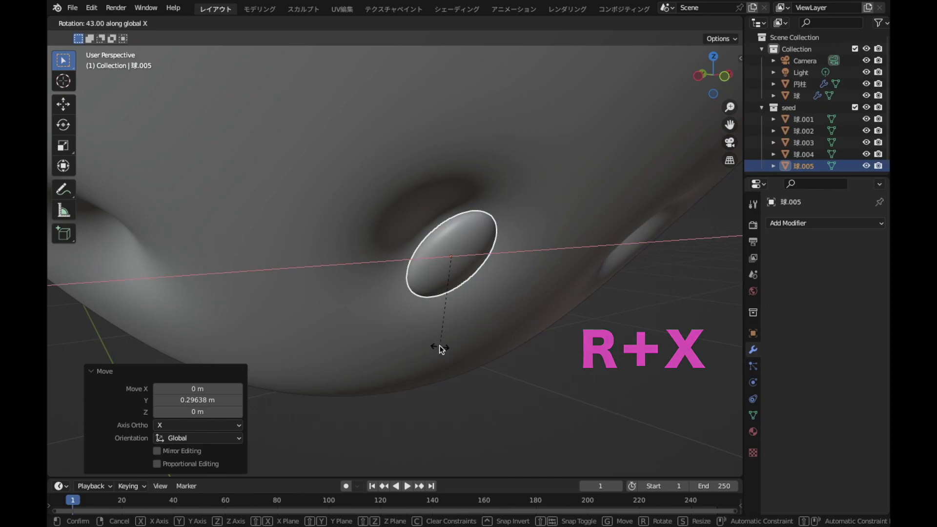
pyautogui.click(439, 345)
pyautogui.moveTo(451, 329); pyautogui.dragTo(546, 334, button='middle')
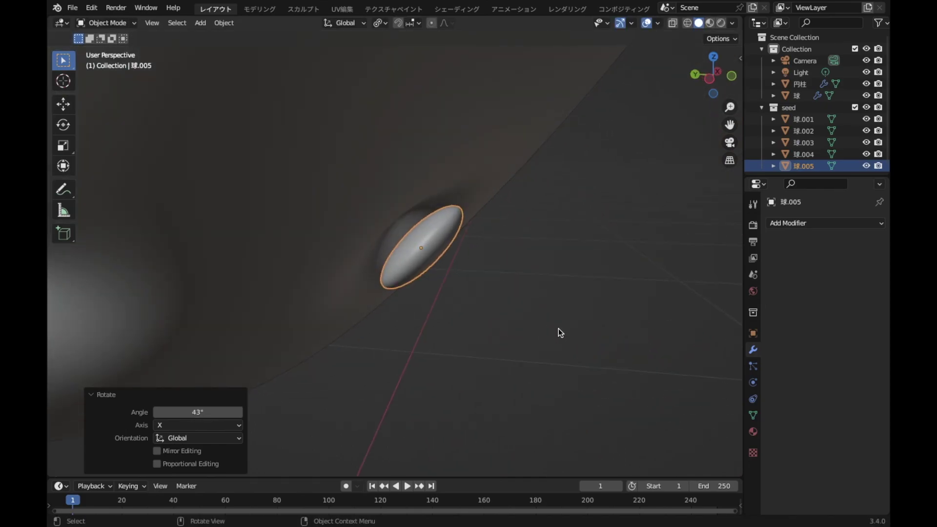
# Nudge 球.005 slightly along Y and then along Z.
pyautogui.press('g')
pyautogui.press('y')
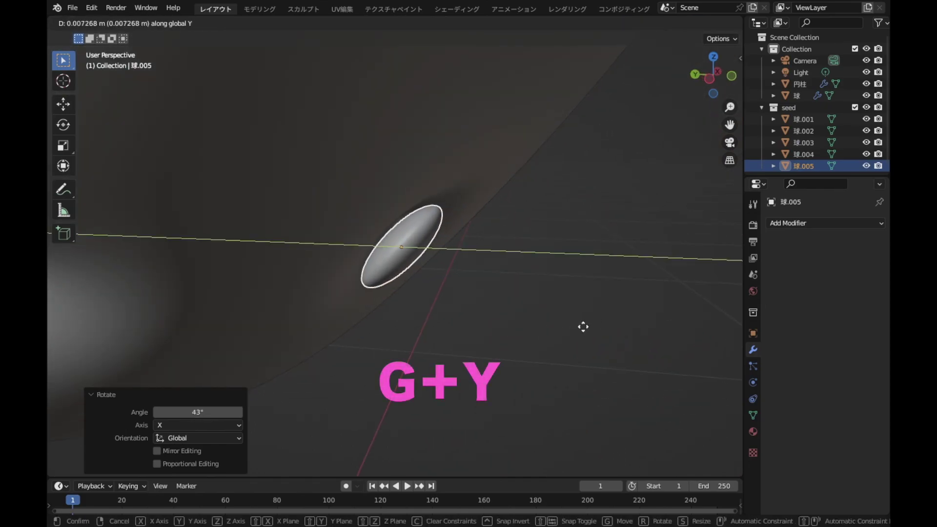
pyautogui.click(585, 323)
pyautogui.press('z')
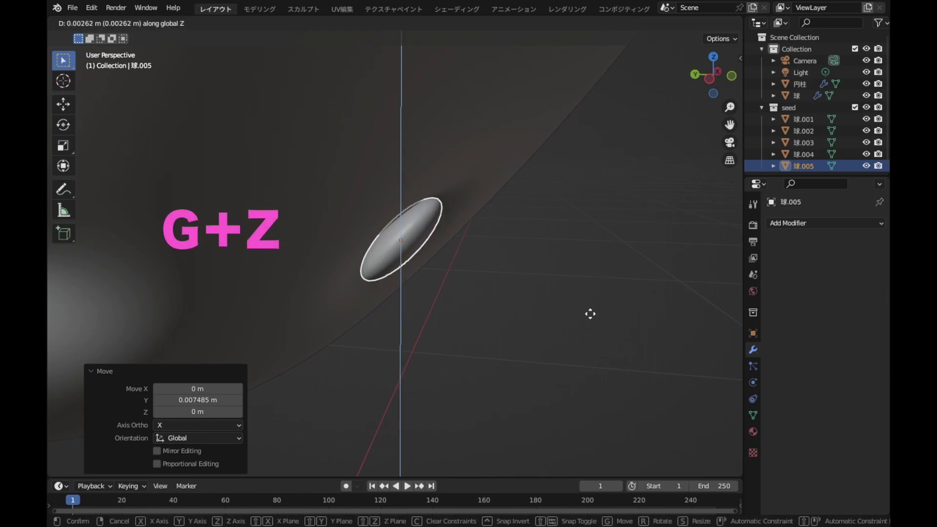
pyautogui.click(590, 312)
pyautogui.moveTo(587, 303)
pyautogui.mouseDown(button='middle')
pyautogui.moveTo(511, 260)
pyautogui.moveTo(464, 283)
pyautogui.mouseUp(button='middle')
# Turn 球.005 about -22° in the view, then readjust the turn to match the dimple.
pyautogui.press('r')
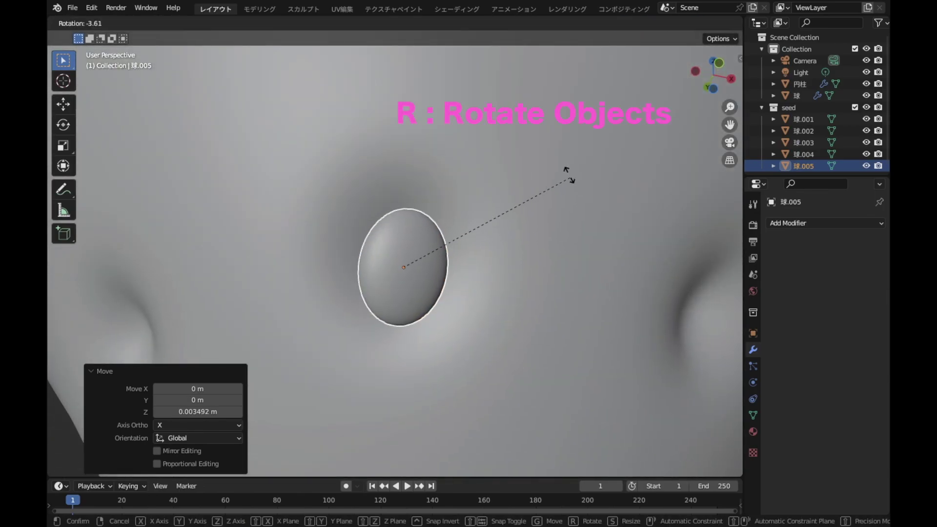
pyautogui.click(555, 165)
pyautogui.scroll(-3, 610, 227)
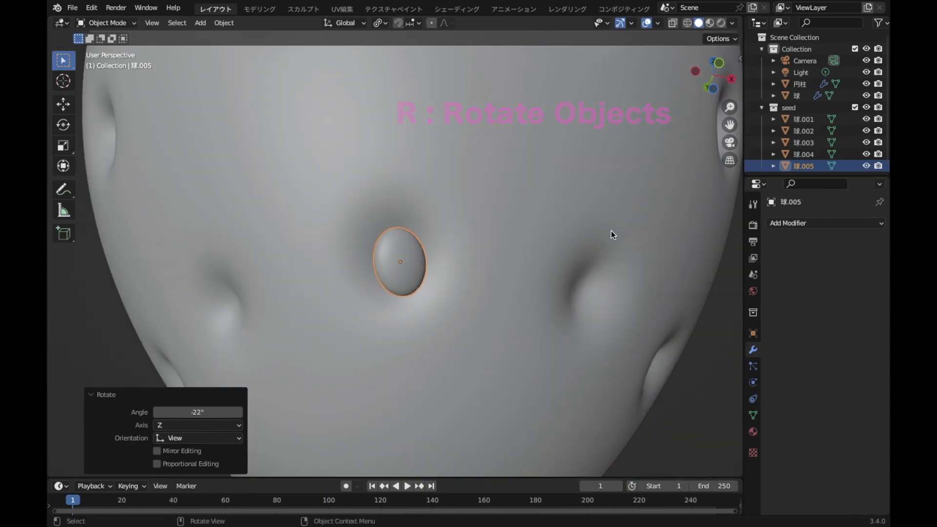
pyautogui.scroll(-3, 614, 245)
pyautogui.press('r')
pyautogui.click(629, 280)
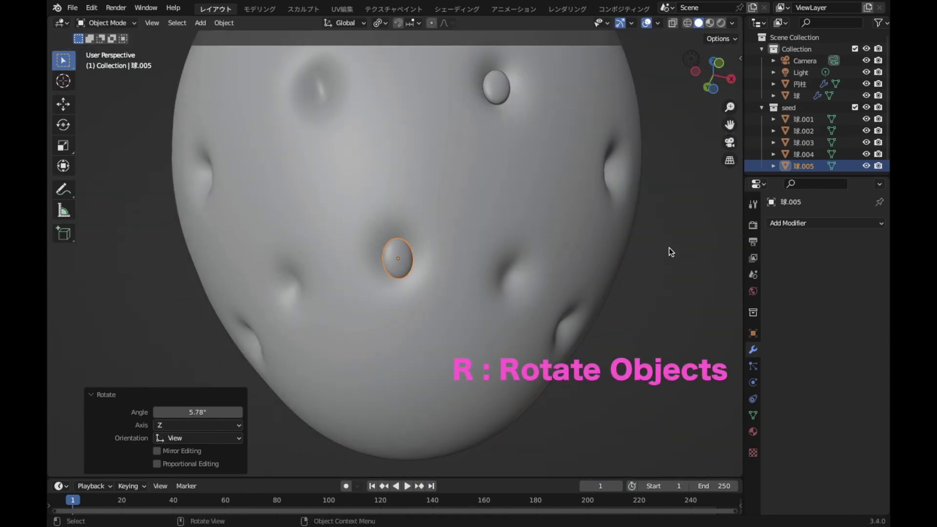
pyautogui.moveTo(653, 238); pyautogui.dragTo(628, 267, button='middle')
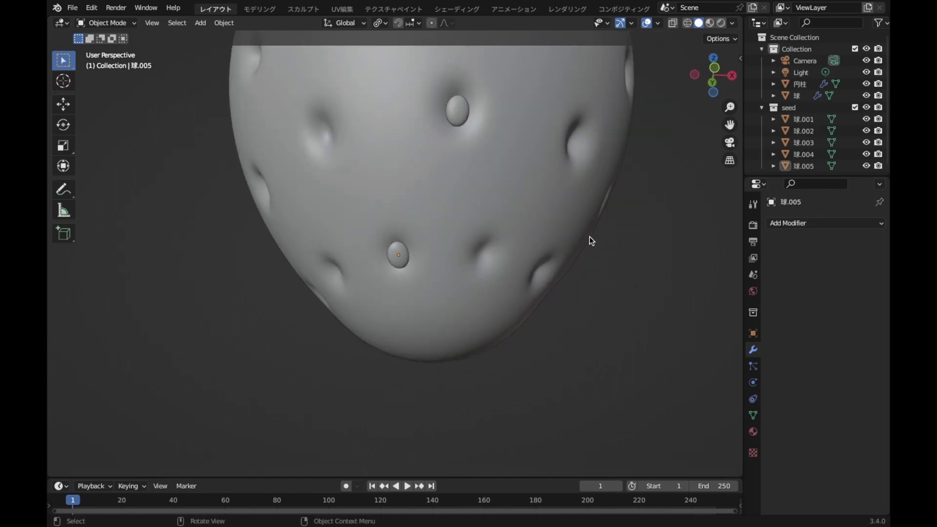
pyautogui.scroll(5, 579, 238)
pyautogui.moveTo(579, 238); pyautogui.dragTo(522, 257, button='middle')
pyautogui.scroll(2, 526, 259)
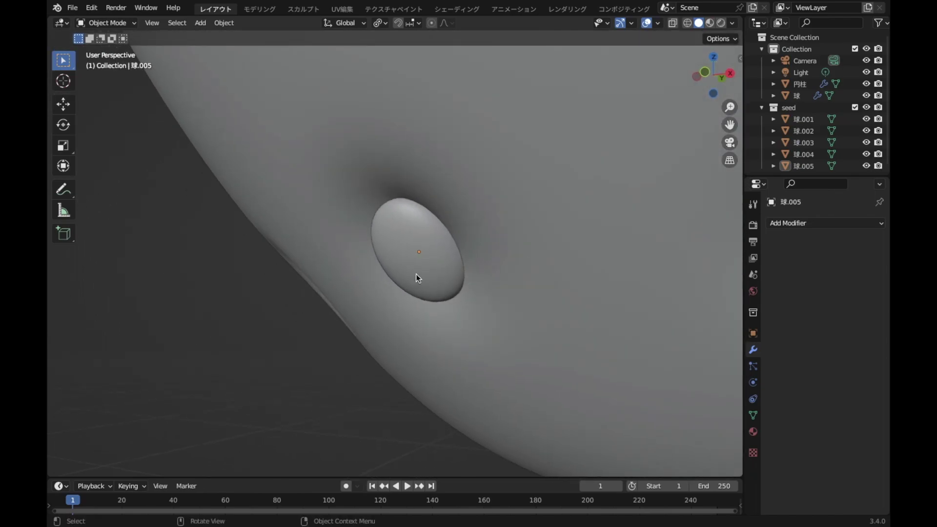
# Rotate 球.005 -14.5° about Z and 6.42° about the view axis to align it.
pyautogui.click(409, 277)
pyautogui.moveTo(408, 276); pyautogui.dragTo(610, 296, button='middle')
pyautogui.press('r')
pyautogui.press('z')
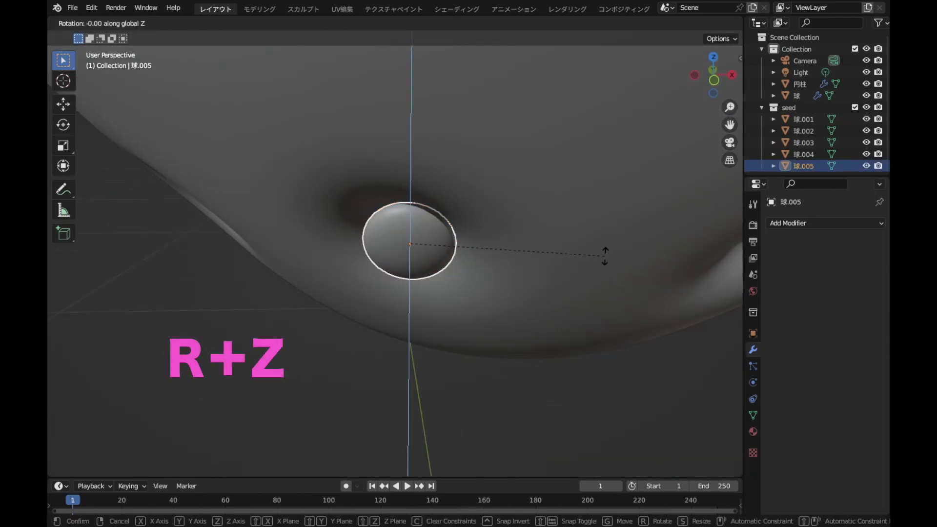
pyautogui.click(589, 296)
pyautogui.moveTo(589, 297)
pyautogui.mouseDown(button='middle')
pyautogui.moveTo(608, 193)
pyautogui.moveTo(613, 255)
pyautogui.moveTo(641, 247)
pyautogui.mouseUp(button='middle')
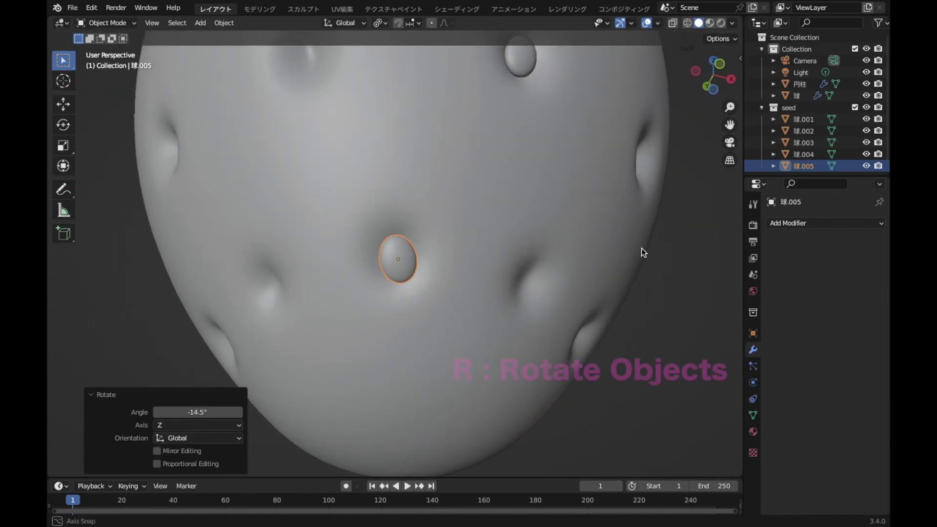
pyautogui.press('r')
pyautogui.click(633, 299)
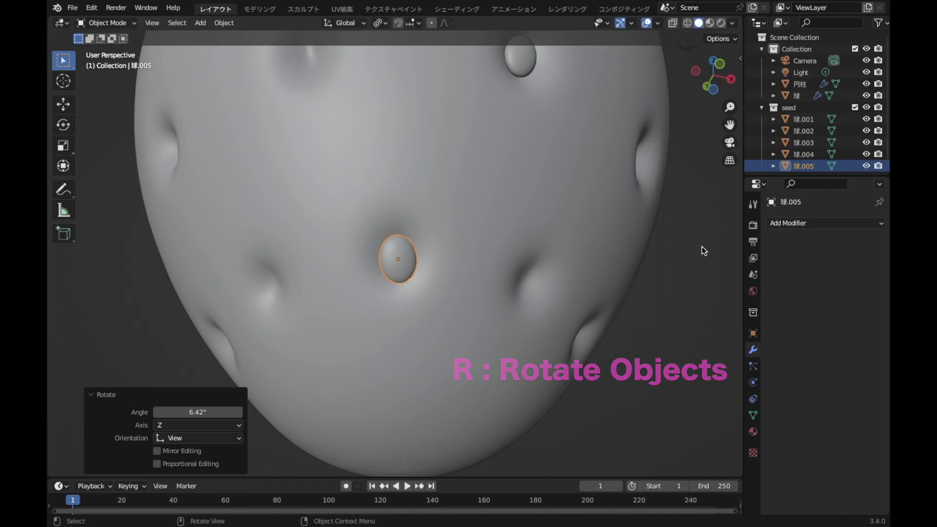
# Deselect the seed and orbit around the body to inspect its placement.
pyautogui.click(677, 249)
pyautogui.moveTo(677, 248)
pyautogui.mouseDown(button='middle')
pyautogui.moveTo(664, 244)
pyautogui.moveTo(607, 270)
pyautogui.mouseUp(button='middle')
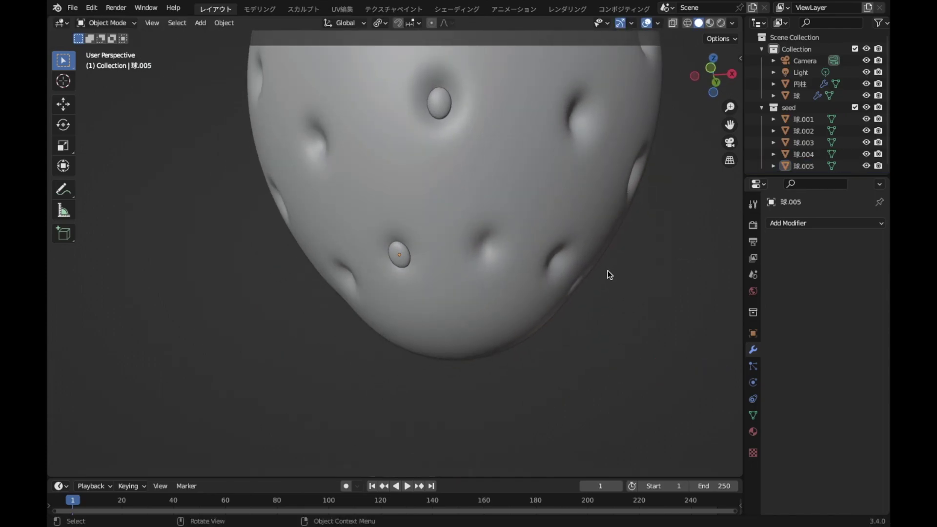
pyautogui.moveTo(634, 216)
pyautogui.mouseDown(button='middle')
pyautogui.moveTo(636, 310)
pyautogui.moveTo(590, 275)
pyautogui.moveTo(607, 405)
pyautogui.moveTo(498, 202)
pyautogui.moveTo(458, 254)
pyautogui.mouseUp(button='middle')
pyautogui.scroll(-2, 635, 307)
pyautogui.scroll(-2, 634, 306)
pyautogui.scroll(5, 453, 292)
pyautogui.moveTo(454, 297); pyautogui.dragTo(455, 274, button='middle')
# Select seed 球.002 and shift it along Y toward its dimple.
pyautogui.click(411, 227)
pyautogui.moveTo(411, 226); pyautogui.dragTo(508, 301, button='middle')
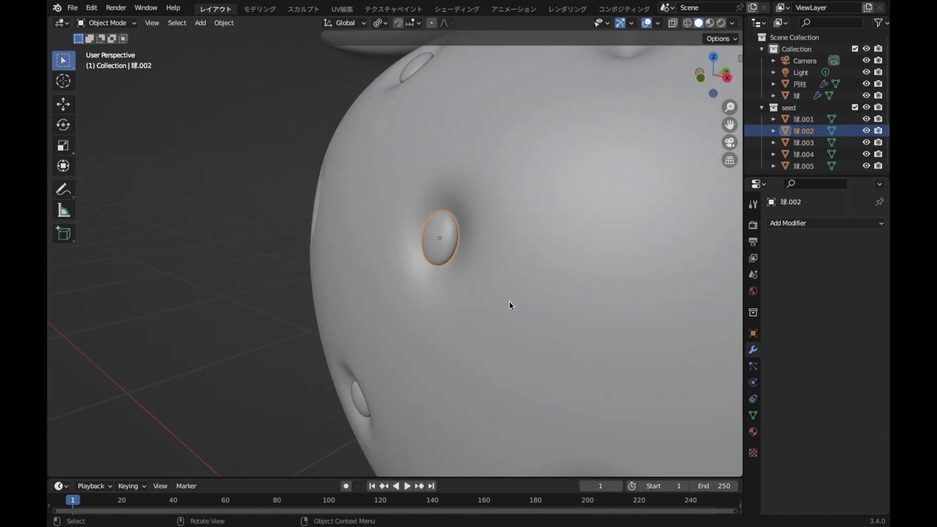
pyautogui.press('g')
pyautogui.press('y')
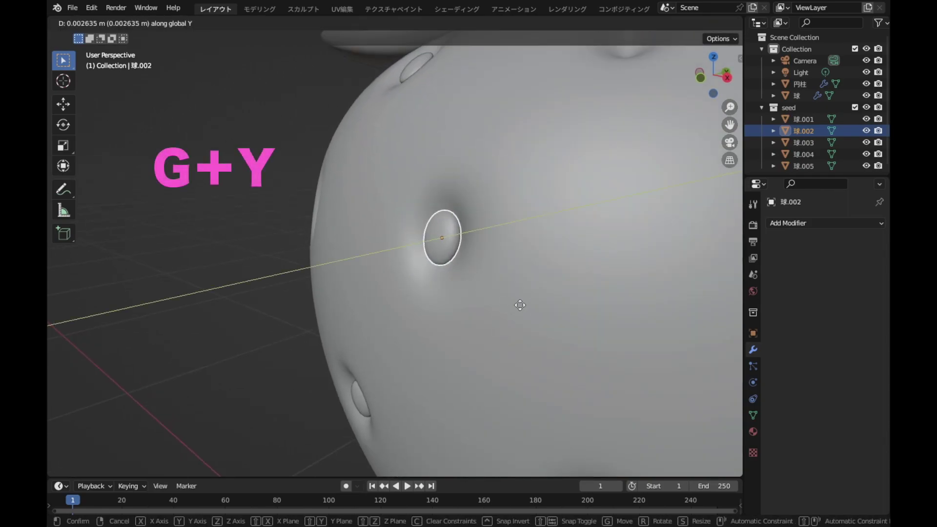
pyautogui.click(522, 306)
pyautogui.moveTo(574, 215); pyautogui.dragTo(561, 351, button='middle')
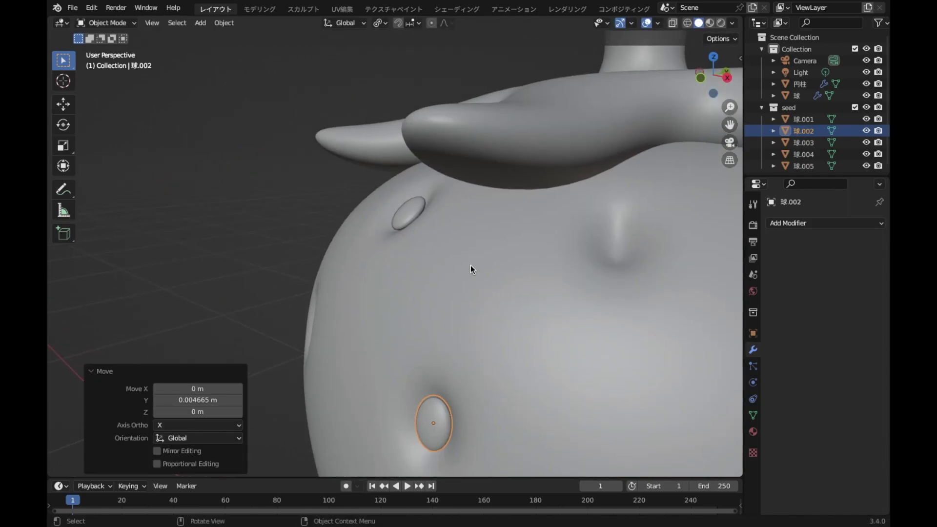
pyautogui.moveTo(471, 261)
pyautogui.mouseDown(button='middle')
pyautogui.moveTo(515, 256)
pyautogui.moveTo(534, 226)
pyautogui.moveTo(545, 300)
pyautogui.moveTo(519, 287)
pyautogui.moveTo(538, 282)
pyautogui.mouseUp(button='middle')
# Turn seed 球.002 5.49° about the Z axis.
pyautogui.click(686, 314)
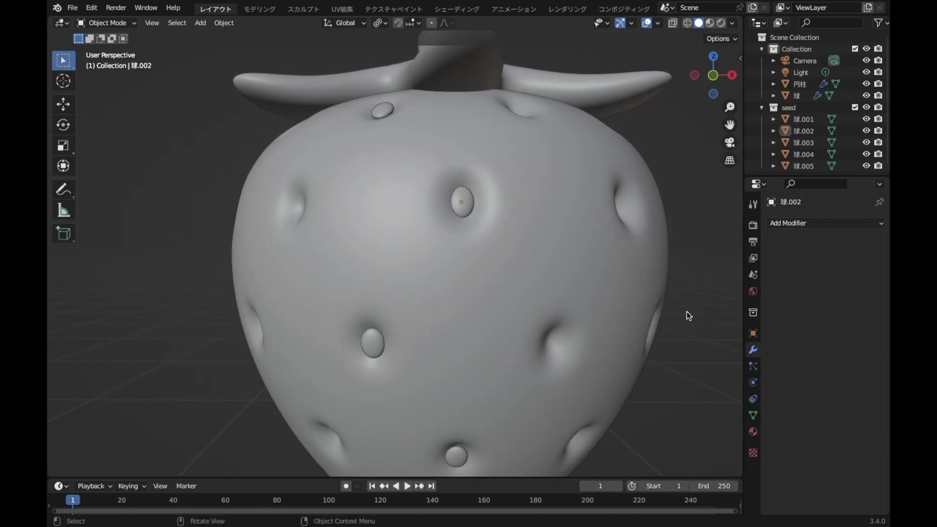
pyautogui.click(469, 192)
pyautogui.moveTo(519, 235)
pyautogui.mouseDown(button='middle')
pyautogui.moveTo(510, 311)
pyautogui.moveTo(482, 321)
pyautogui.mouseUp(button='middle')
pyautogui.scroll(4, 528, 330)
pyautogui.press('r')
pyautogui.press('z')
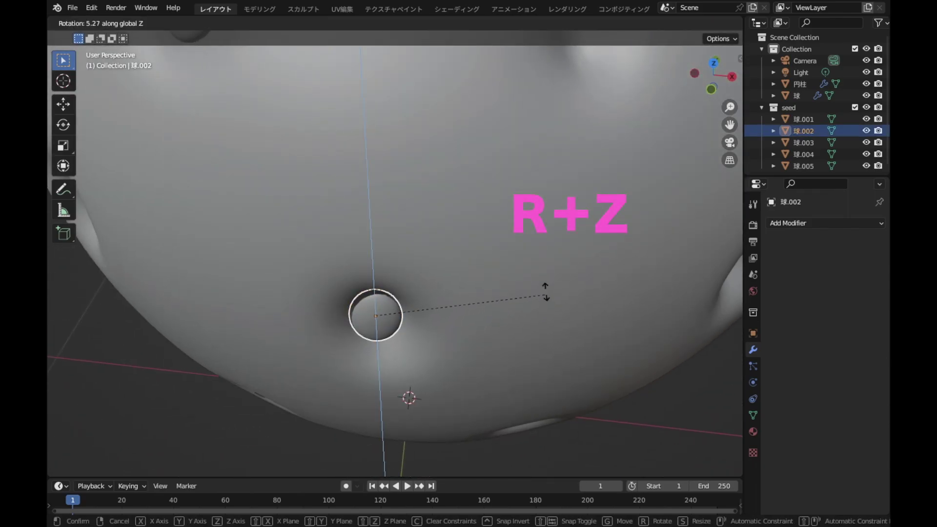
pyautogui.click(549, 292)
pyautogui.moveTo(545, 321); pyautogui.dragTo(517, 249, button='middle')
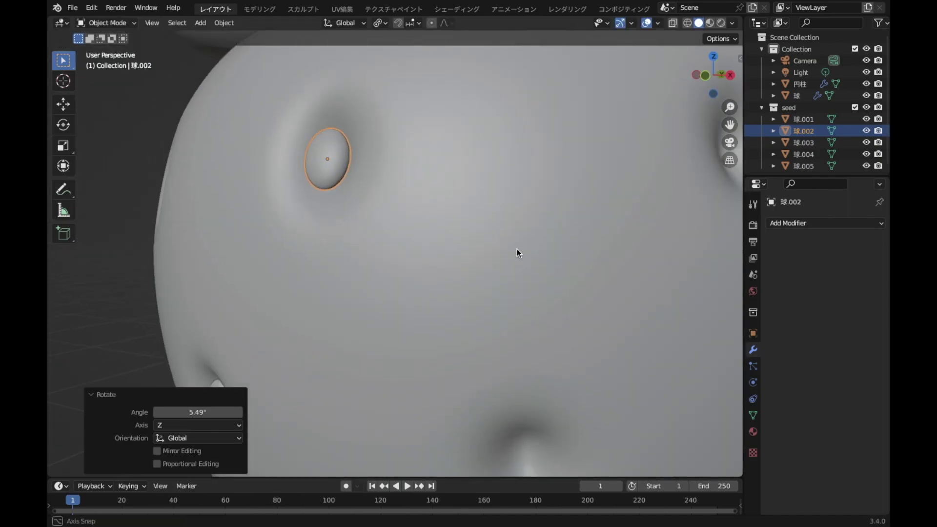
# Refine 球.002's seat with a small Y shift, a free move and a rotation.
pyautogui.press('g')
pyautogui.press('y')
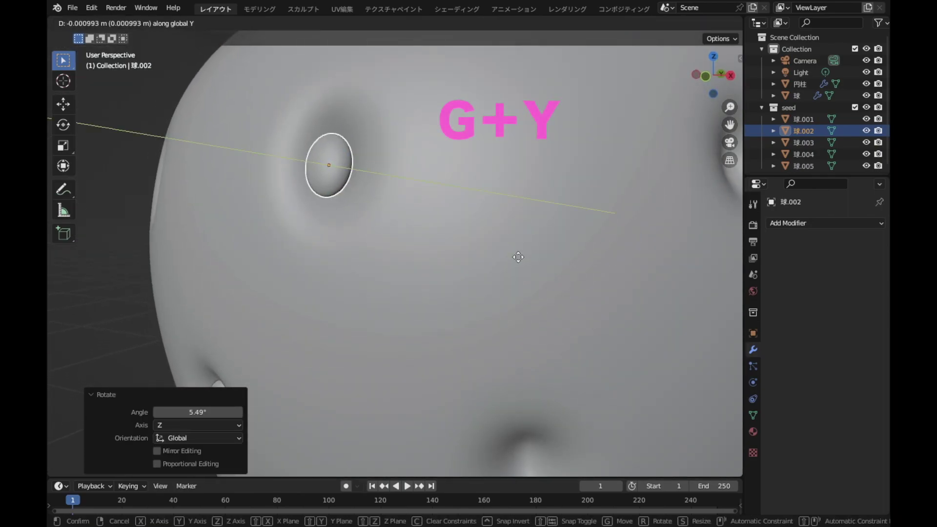
pyautogui.click(520, 258)
pyautogui.moveTo(523, 258)
pyautogui.mouseDown(button='middle')
pyautogui.moveTo(576, 268)
pyautogui.moveTo(561, 270)
pyautogui.mouseUp(button='middle')
pyautogui.press('g')
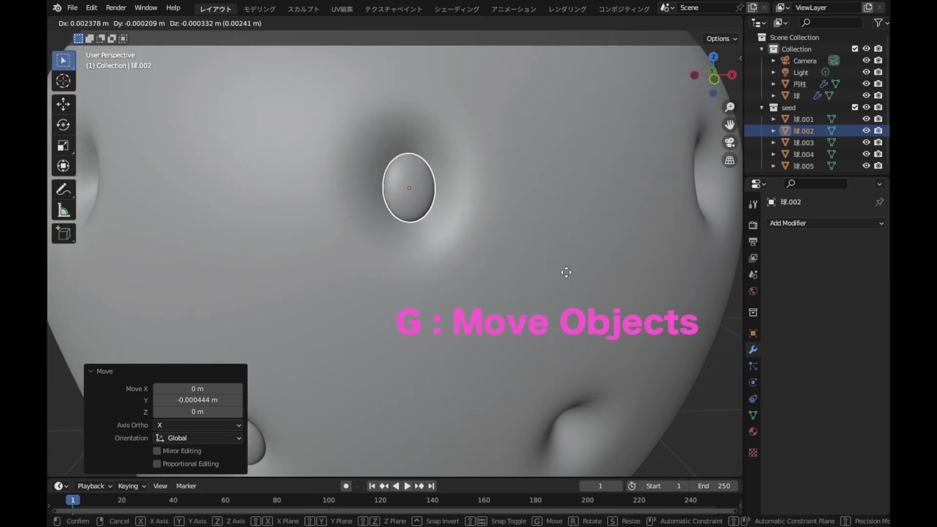
pyautogui.click(565, 272)
pyautogui.scroll(-5, 565, 273)
pyautogui.moveTo(564, 271); pyautogui.dragTo(557, 266, button='middle')
pyautogui.press('r')
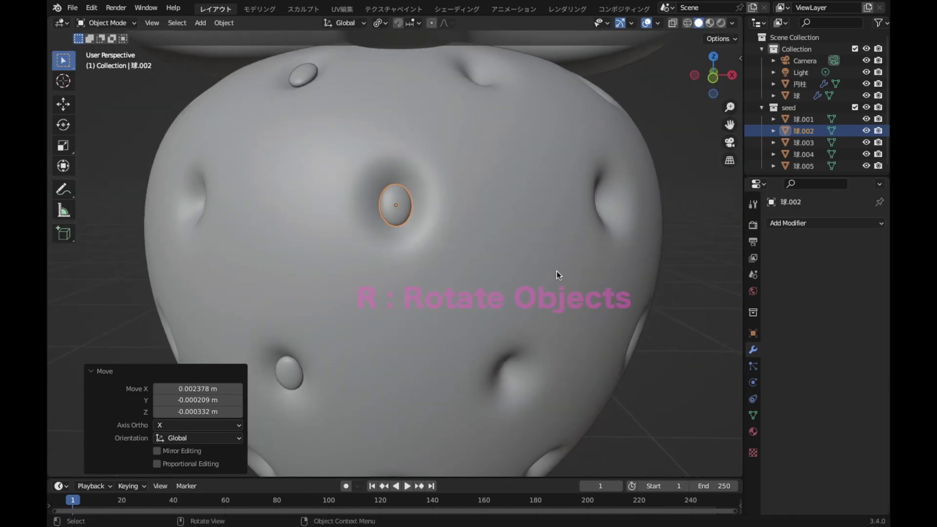
pyautogui.click(559, 279)
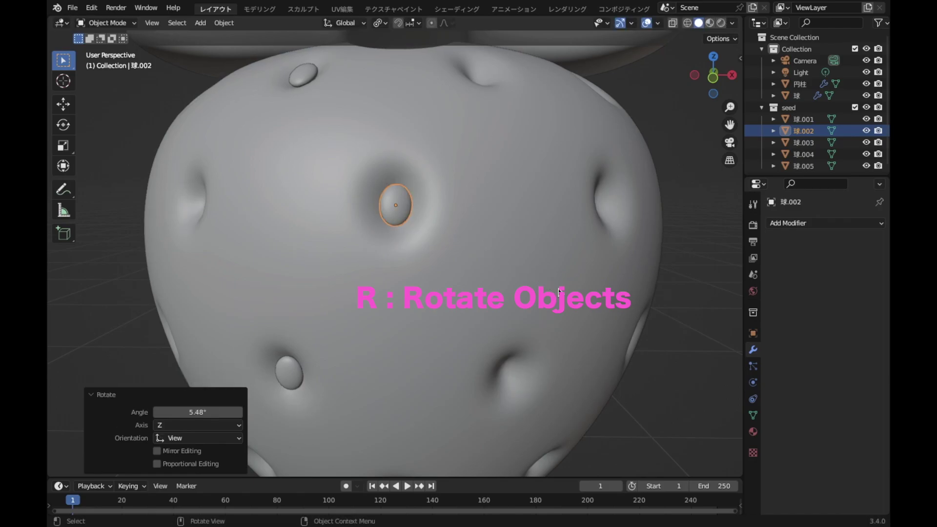
# Nudge 球.002 another -0.005064 m along Y so it sits snugly.
pyautogui.click(662, 261)
pyautogui.scroll(-4, 662, 260)
pyautogui.moveTo(590, 318); pyautogui.dragTo(543, 306, button='middle')
pyautogui.scroll(4, 543, 307)
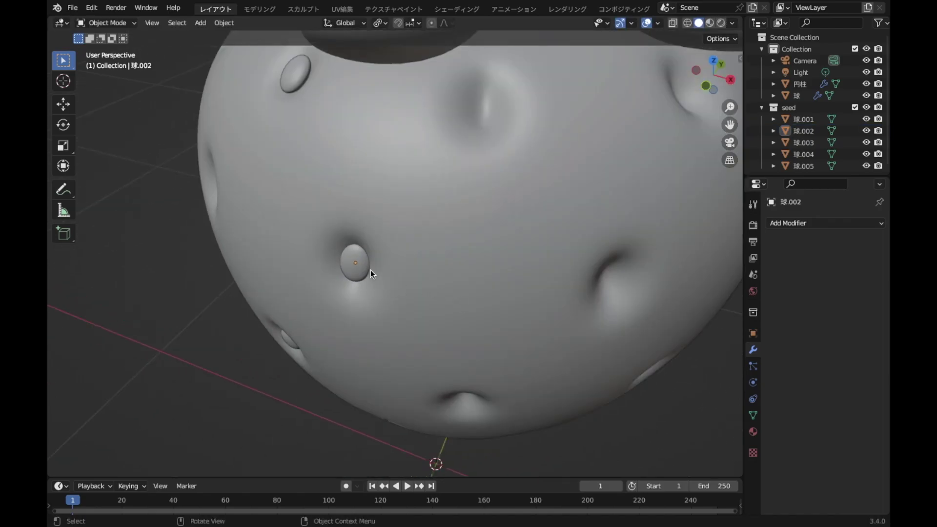
pyautogui.click(368, 268)
pyautogui.click(367, 267)
pyautogui.press('g')
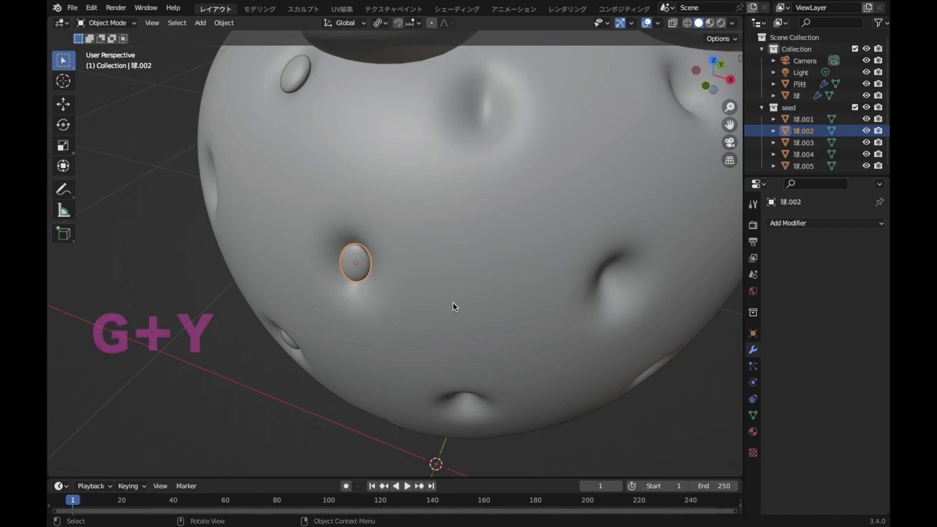
pyautogui.press('y')
pyautogui.click(454, 303)
pyautogui.moveTo(454, 303)
pyautogui.mouseDown(button='middle')
pyautogui.moveTo(473, 267)
pyautogui.moveTo(547, 242)
pyautogui.mouseUp(button='middle')
# Deselect the seed and check that all five seeds sit in their dimples.
pyautogui.click(609, 248)
pyautogui.scroll(-4, 608, 247)
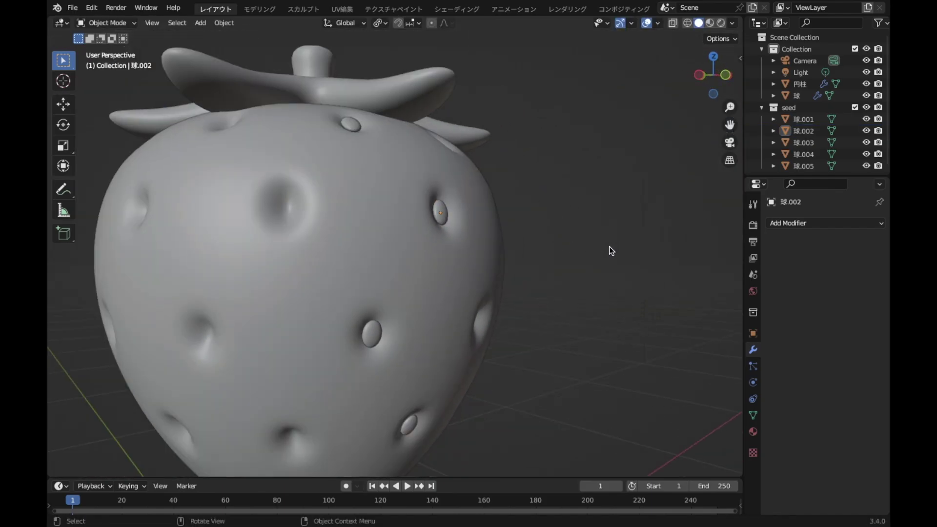
pyautogui.scroll(-1, 609, 247)
pyautogui.moveTo(586, 262)
pyautogui.mouseDown(button='middle')
pyautogui.moveTo(550, 290)
pyautogui.moveTo(550, 237)
pyautogui.moveTo(535, 235)
pyautogui.moveTo(567, 274)
pyautogui.mouseUp(button='middle')
pyautogui.click(714, 73)
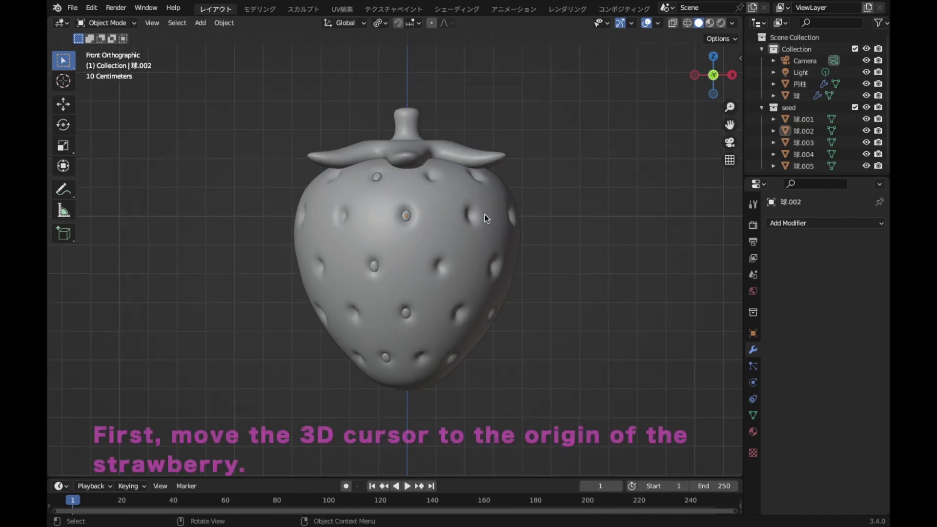
# Snap the 3D cursor to the strawberry body's origin with Cursor to Selected.
pyautogui.click(468, 198)
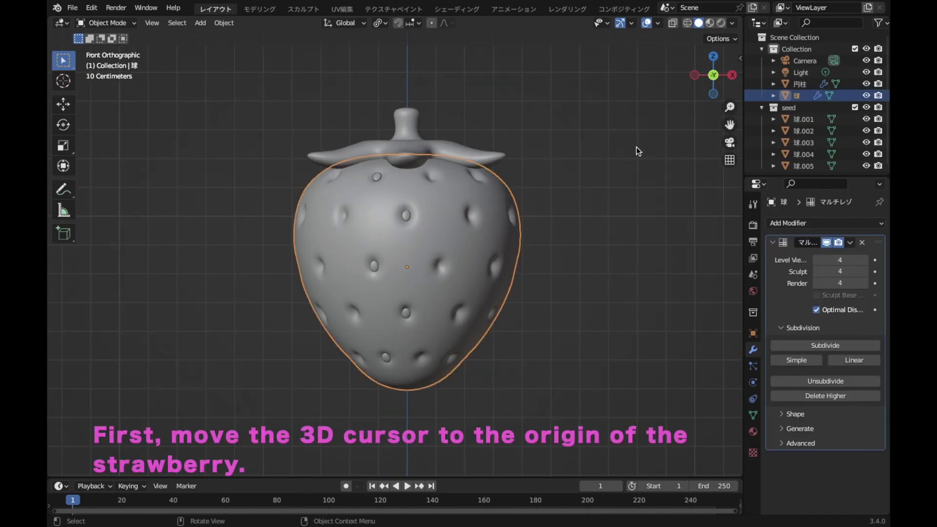
pyautogui.hotkey('shift', 's')
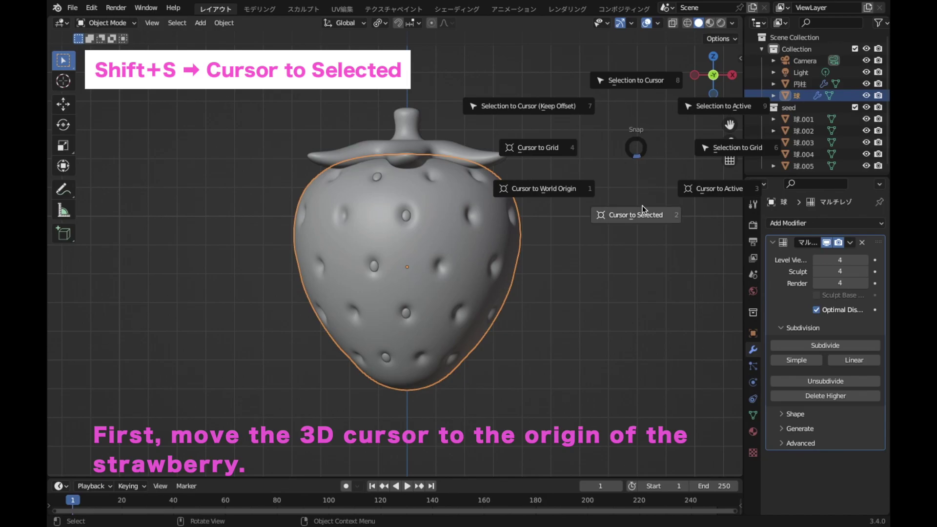
pyautogui.click(640, 213)
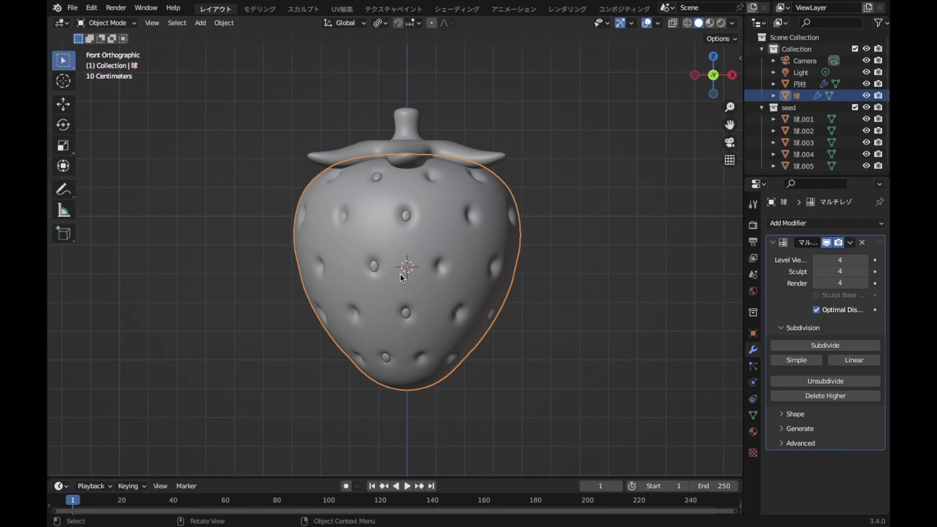
pyautogui.scroll(3, 410, 278)
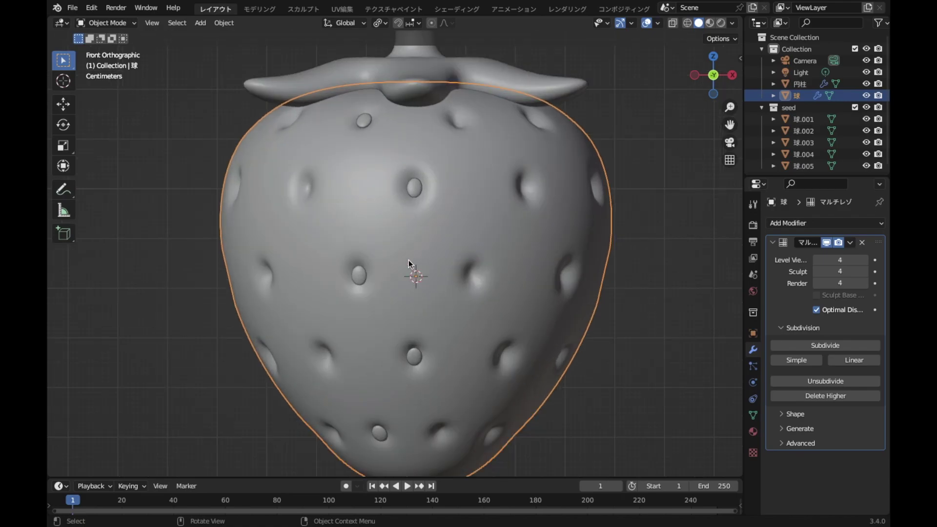
pyautogui.click(364, 120)
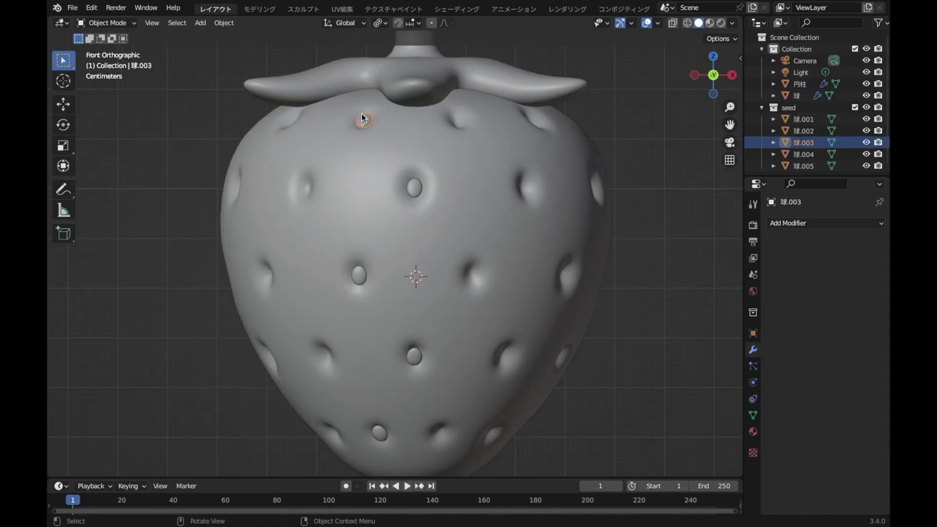
# Select the five front-column seeds and set their origins to the 3D cursor.
pyautogui.keyDown('shift'); pyautogui.click(415, 187); pyautogui.keyUp('shift')
pyautogui.keyDown('shift'); pyautogui.click(362, 275); pyautogui.keyUp('shift')
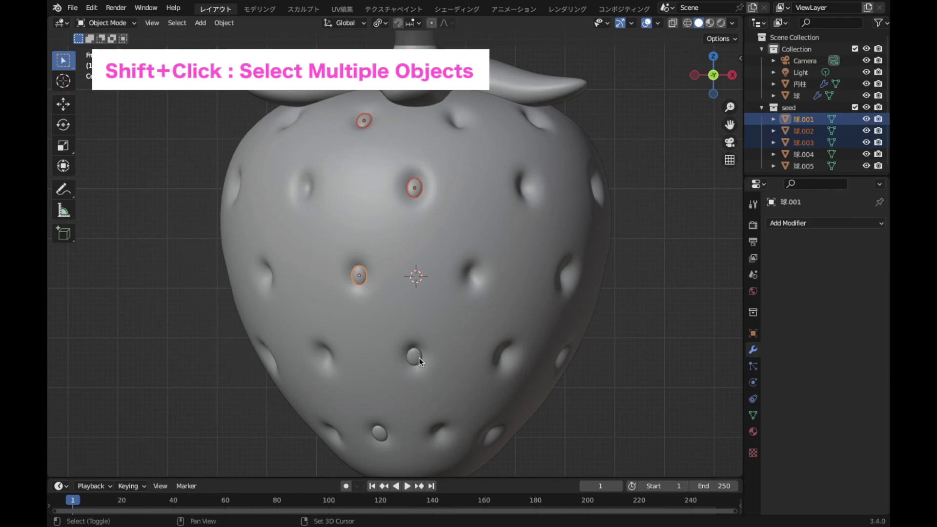
pyautogui.keyDown('shift'); pyautogui.click(416, 358); pyautogui.keyUp('shift')
pyautogui.keyDown('shift'); pyautogui.click(382, 437); pyautogui.keyUp('shift')
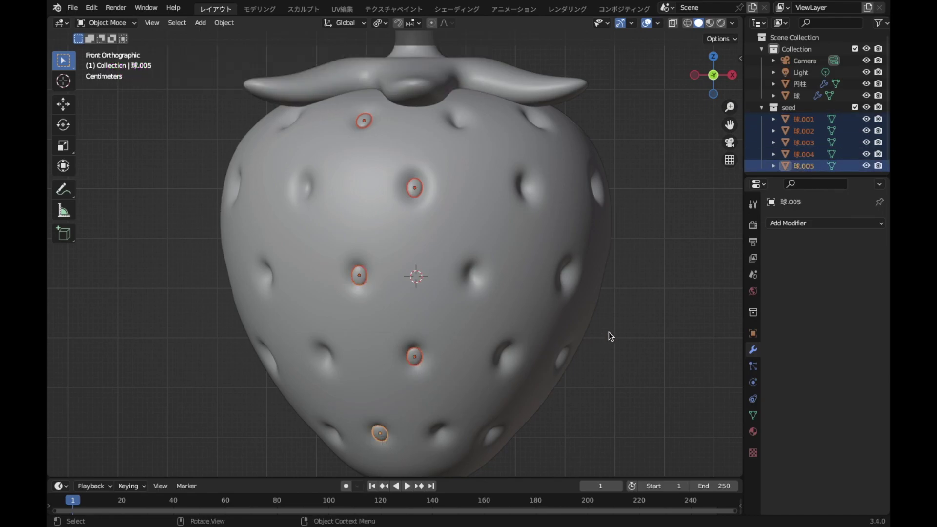
pyautogui.click(220, 23)
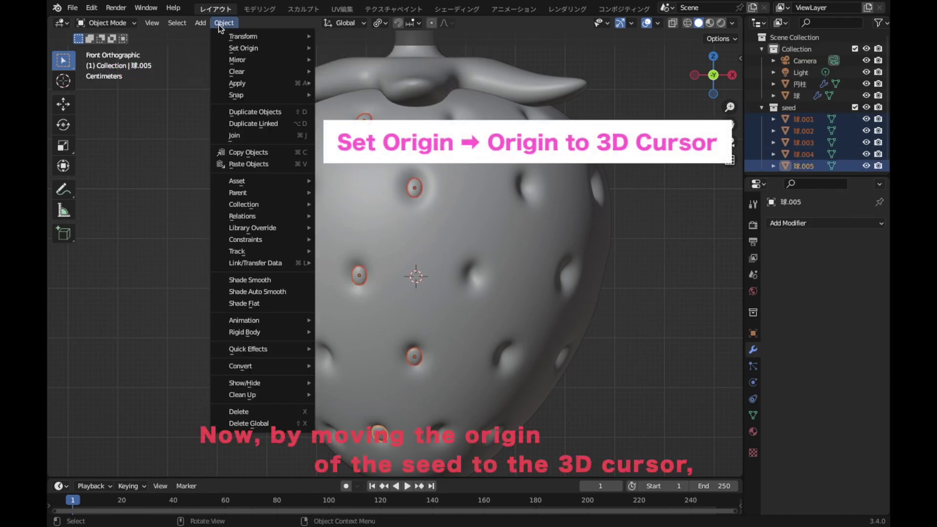
pyautogui.moveTo(243, 48)
pyautogui.click(416, 74)
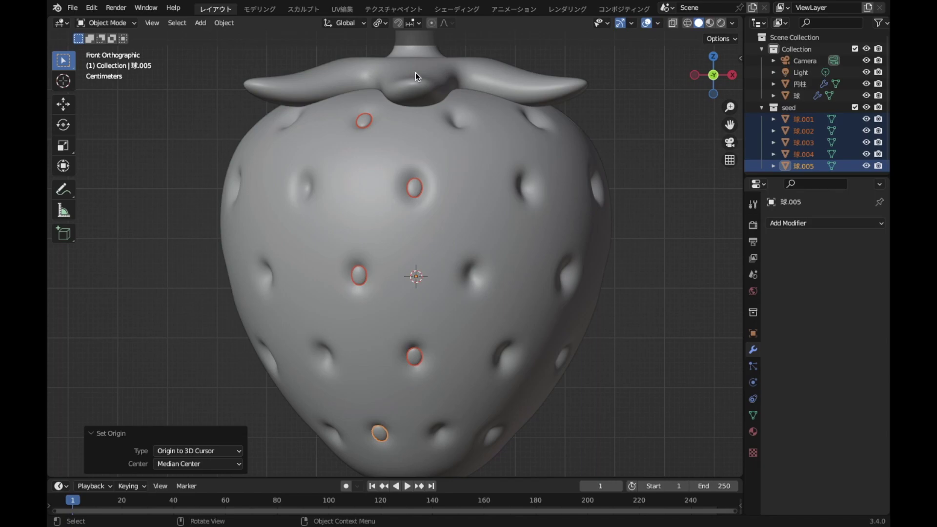
# View the strawberry from above and select only the seed near the calyx.
pyautogui.scroll(1, 421, 298)
pyautogui.scroll(1, 421, 298)
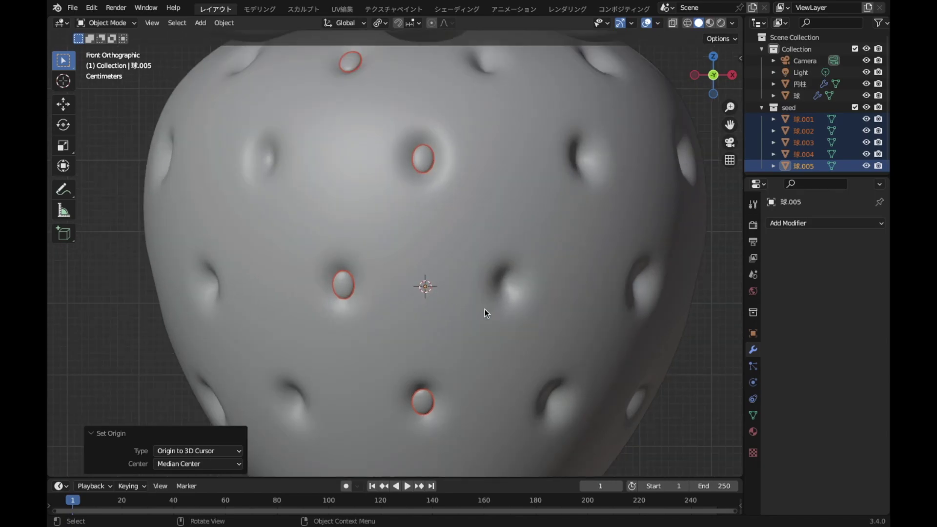
pyautogui.scroll(-2, 484, 311)
pyautogui.scroll(-2, 483, 308)
pyautogui.moveTo(525, 264)
pyautogui.mouseDown(button='middle')
pyautogui.moveTo(449, 297)
pyautogui.moveTo(367, 235)
pyautogui.mouseUp(button='middle')
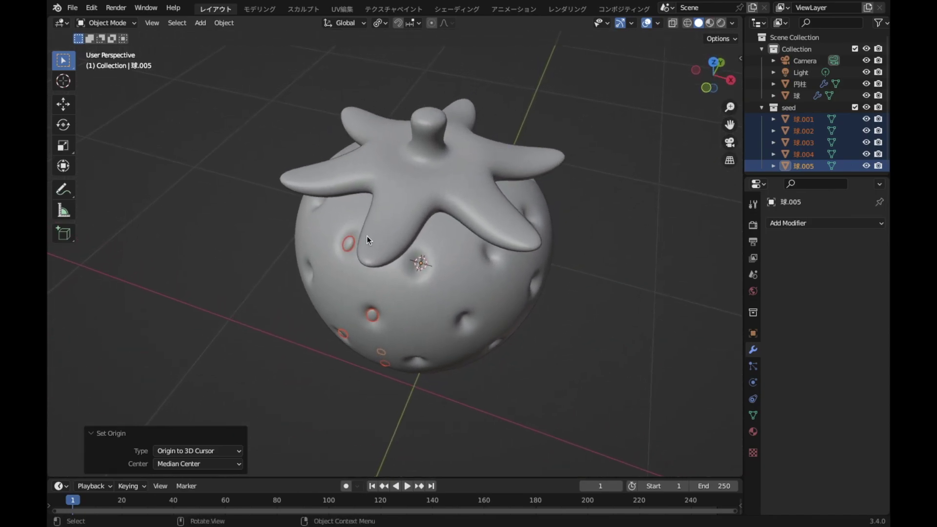
pyautogui.click(347, 241)
# Duplicate the seed in place and rotate the copy 35.6° about the Z axis.
pyautogui.scroll(1, 442, 279)
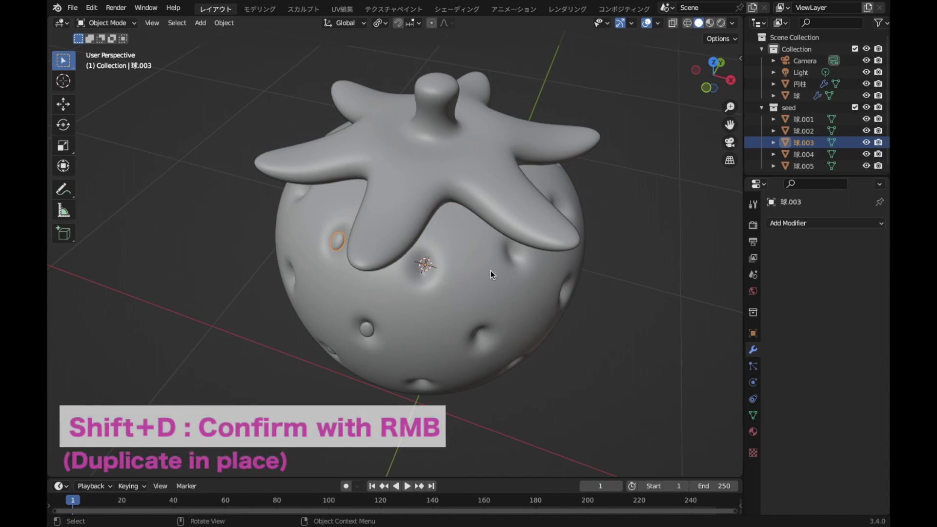
pyautogui.hotkey('shift', 'd')
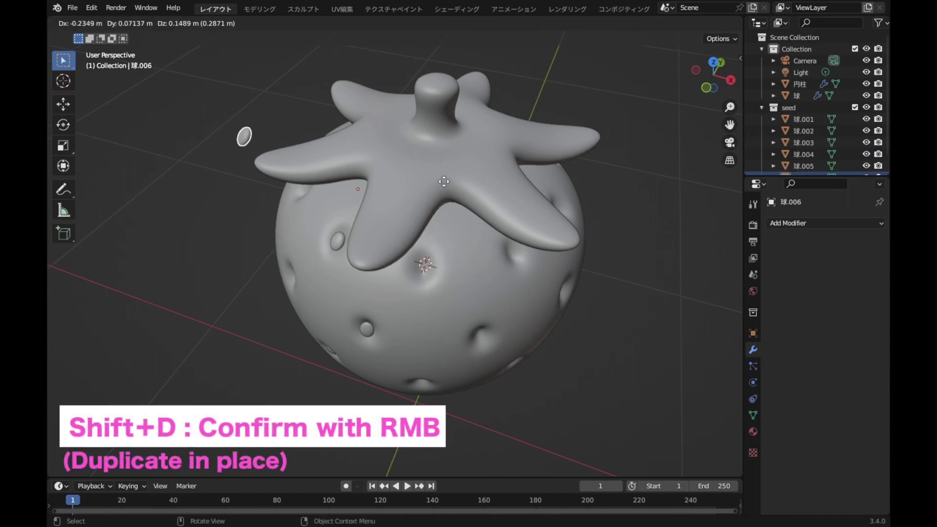
pyautogui.rightClick(434, 169)
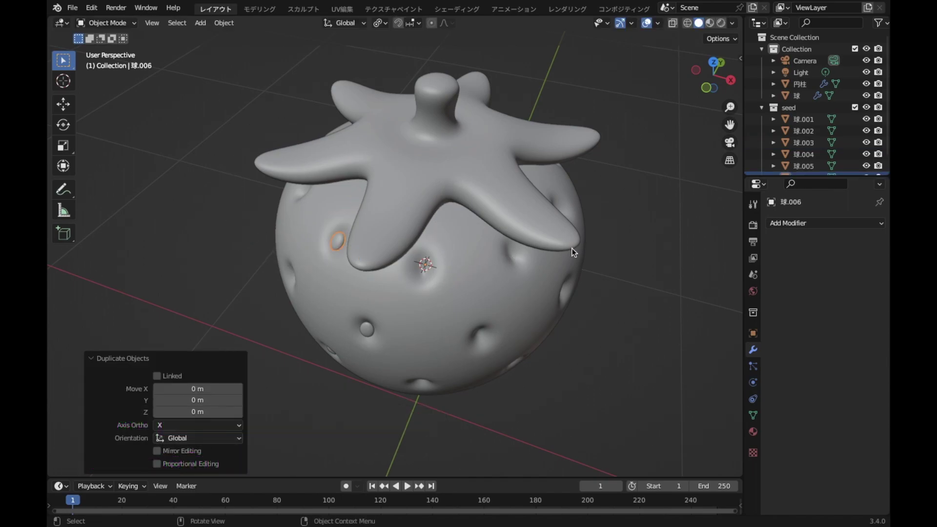
pyautogui.press('r')
pyautogui.press('z')
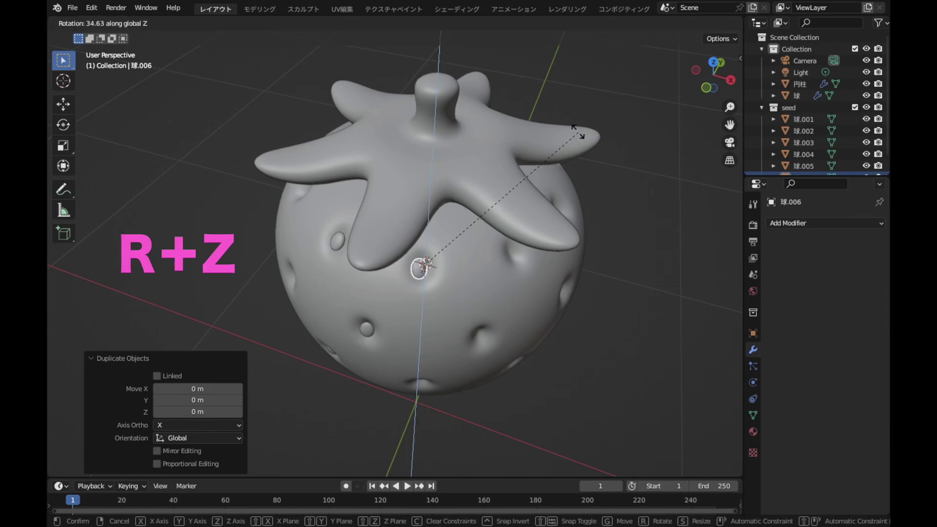
pyautogui.click(577, 129)
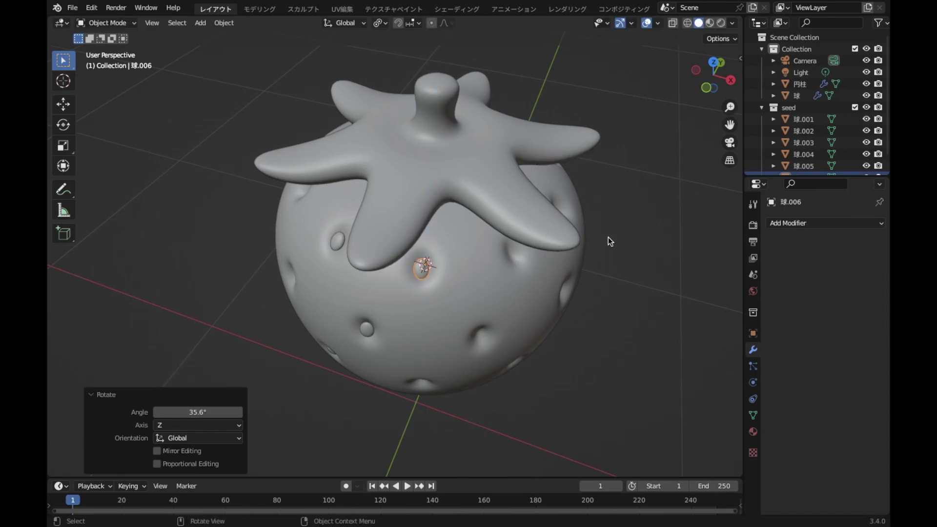
pyautogui.moveTo(608, 237); pyautogui.dragTo(606, 189, button='middle')
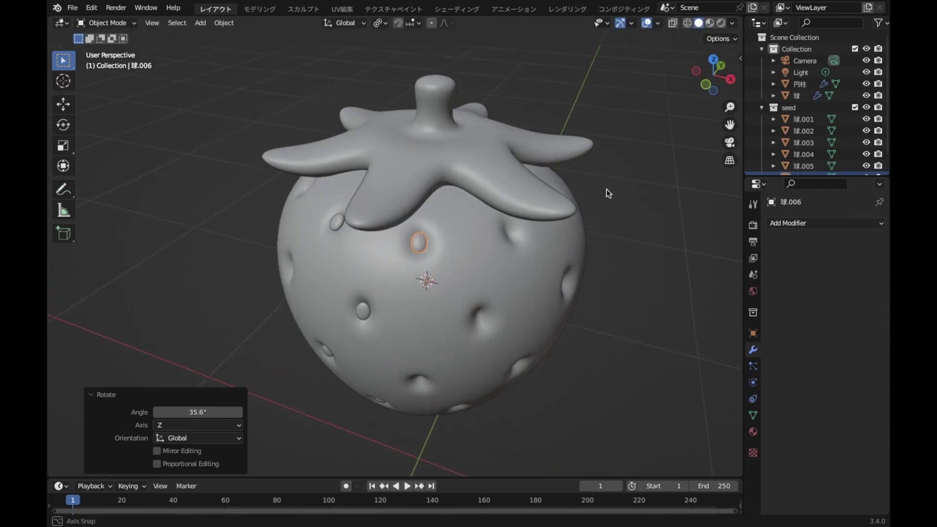
# Add another seed to the selection and duplicate the selected seeds.
pyautogui.keyDown('shift'); pyautogui.click(335, 222); pyautogui.keyUp('shift')
pyautogui.moveTo(606, 299)
pyautogui.mouseDown(button='middle')
pyautogui.moveTo(508, 292)
pyautogui.moveTo(492, 267)
pyautogui.mouseUp(button='middle')
pyautogui.hotkey('shift', 'd')
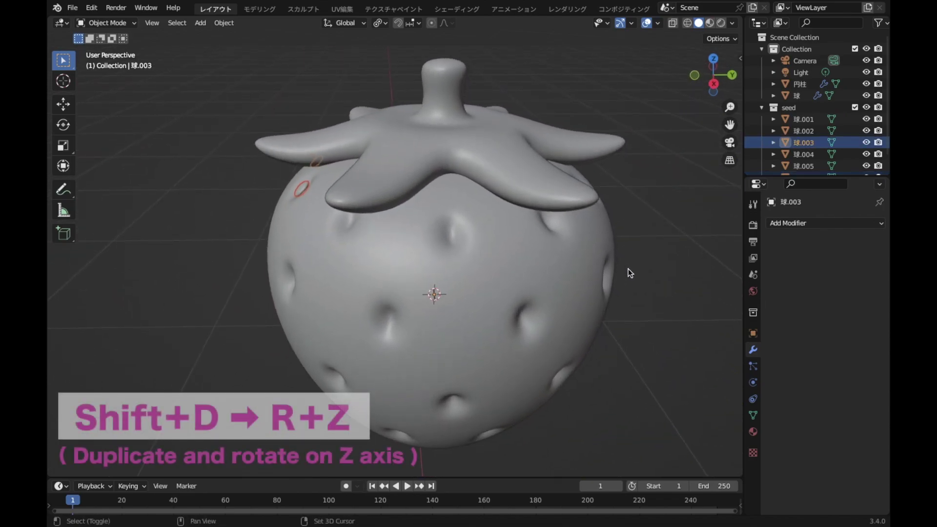
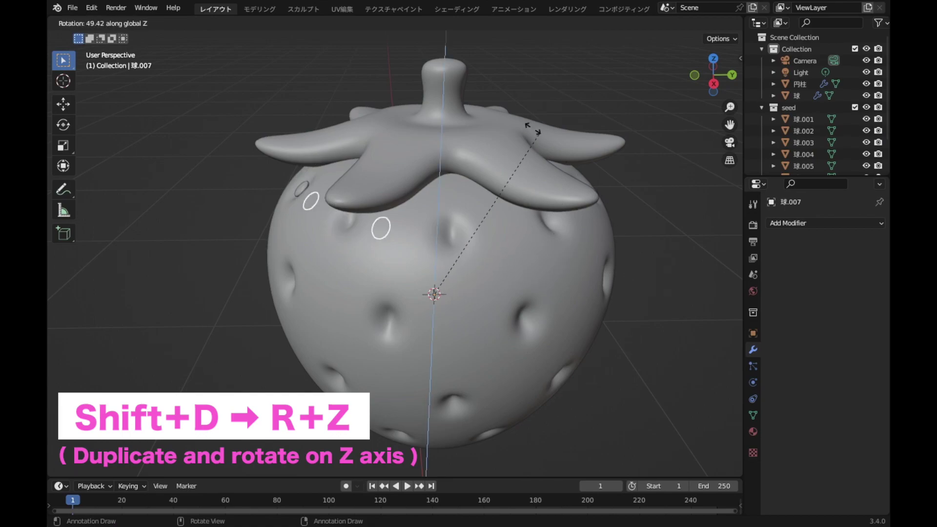
# Place three seed-pair copies, each rotated about 72° around the strawberry's Z axis.
pyautogui.click(467, 119)
pyautogui.moveTo(622, 297); pyautogui.dragTo(526, 288, button='middle')
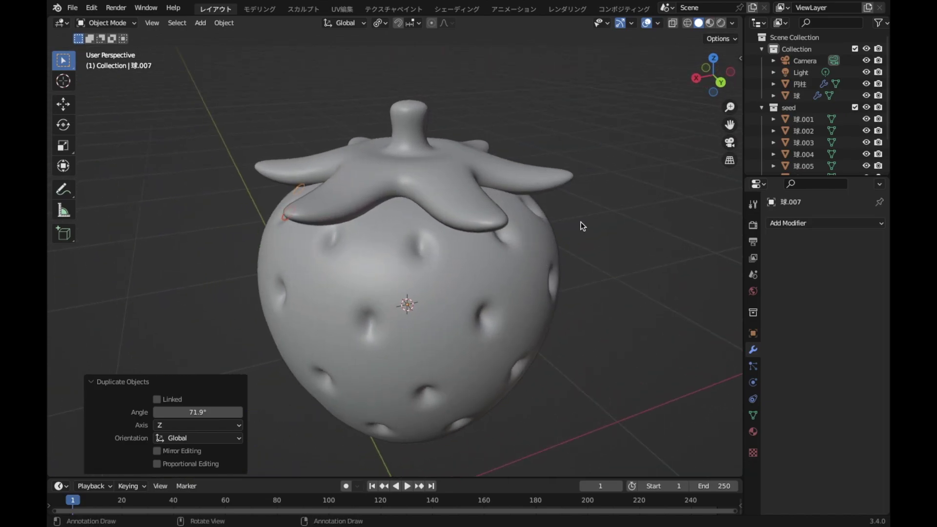
pyautogui.hotkey('shift', 'd')
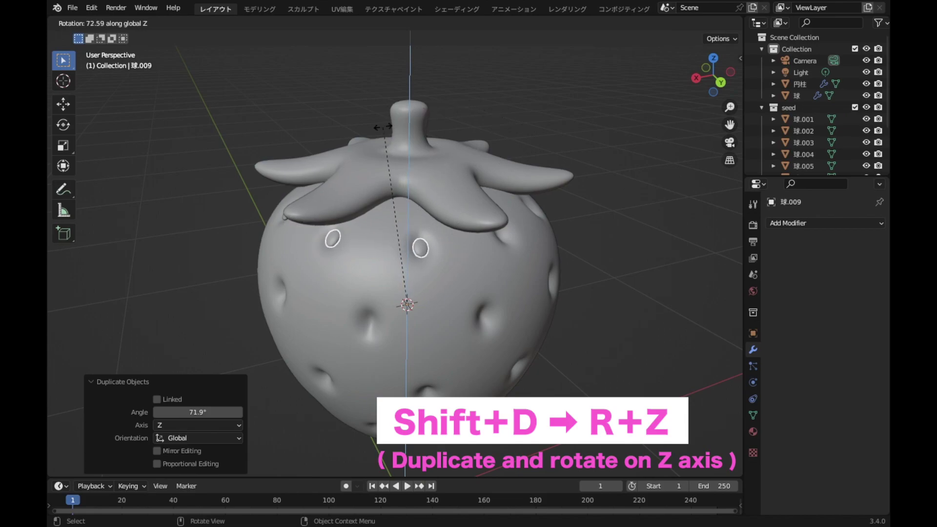
pyautogui.click(382, 127)
pyautogui.moveTo(609, 278)
pyautogui.mouseDown(button='middle')
pyautogui.moveTo(509, 276)
pyautogui.moveTo(547, 279)
pyautogui.mouseUp(button='middle')
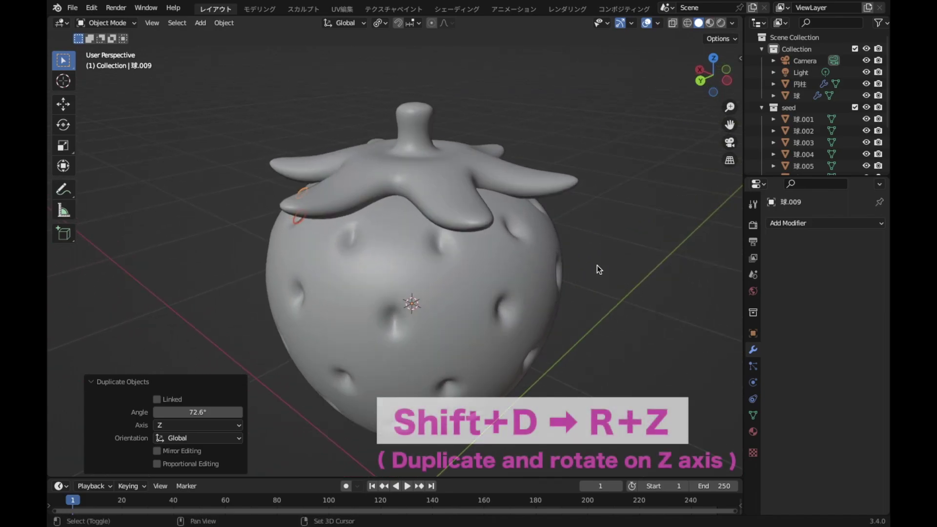
pyautogui.hotkey('shift', 'd')
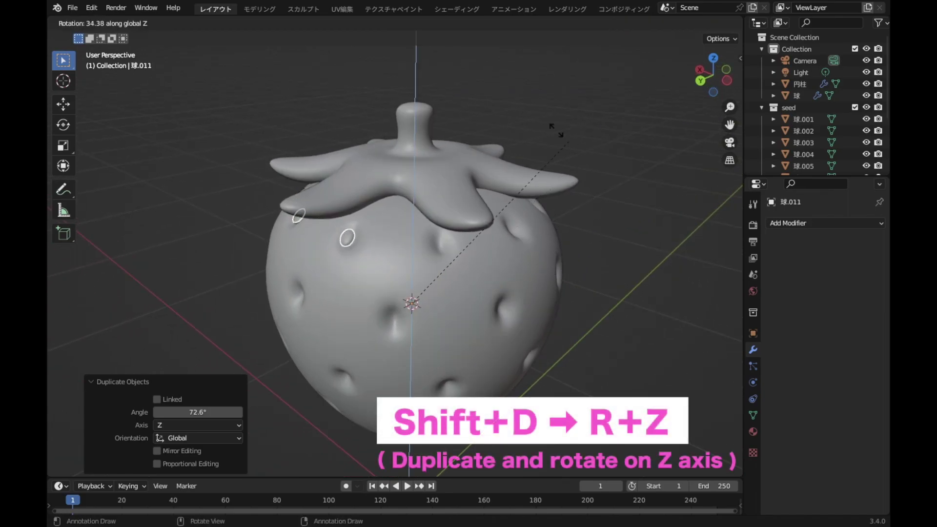
pyautogui.click(433, 116)
# Close the seed ring with a final 72° copy and select an upper-left seed.
pyautogui.moveTo(655, 293)
pyautogui.mouseDown(button='middle')
pyautogui.moveTo(558, 309)
pyautogui.moveTo(561, 300)
pyautogui.mouseUp(button='middle')
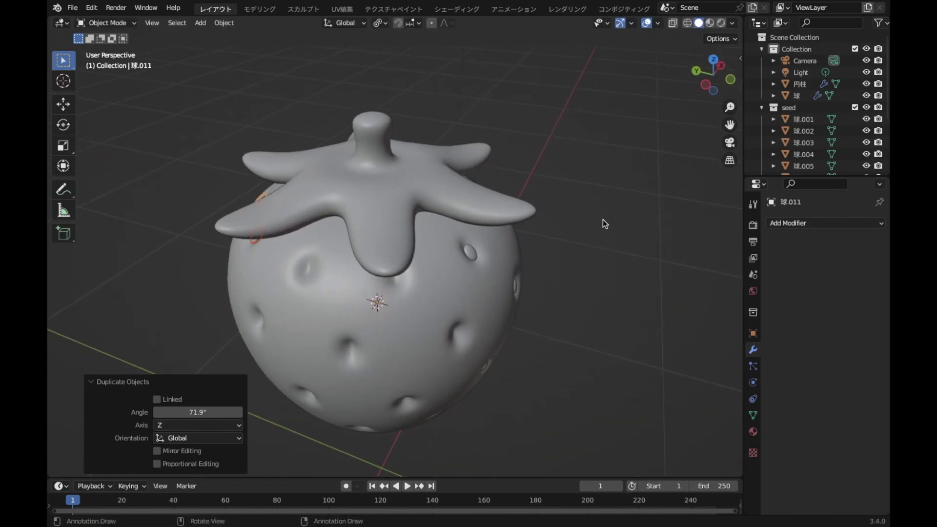
pyautogui.hotkey('shift', 'd')
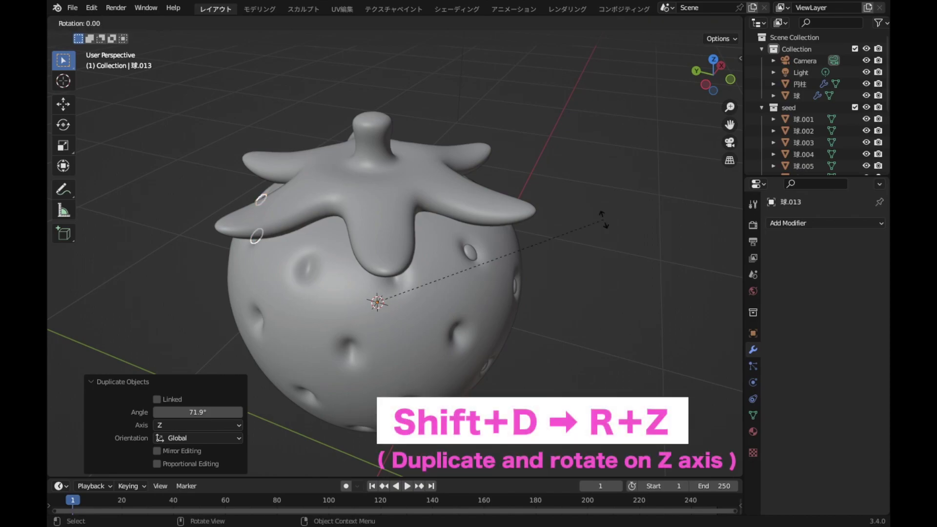
pyautogui.click(376, 246)
pyautogui.moveTo(464, 242); pyautogui.dragTo(432, 271, button='middle')
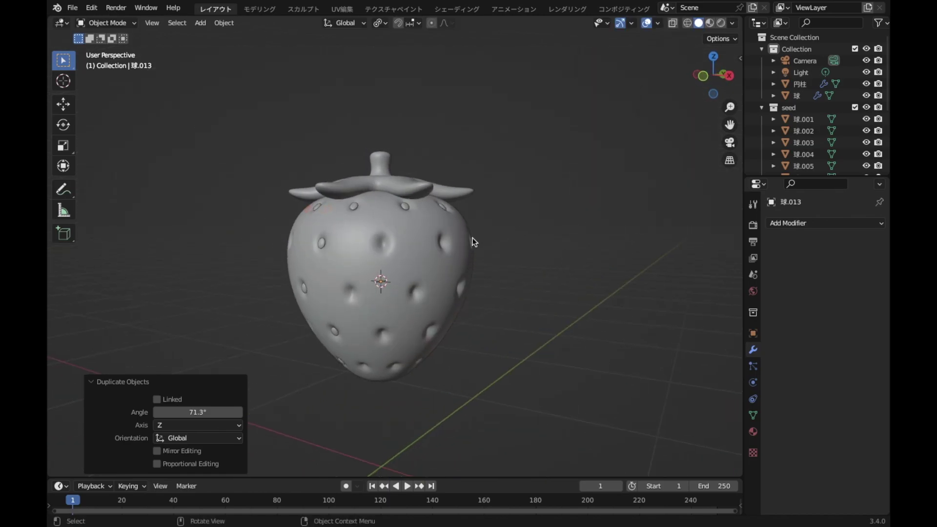
pyautogui.moveTo(489, 235); pyautogui.dragTo(432, 252, button='middle')
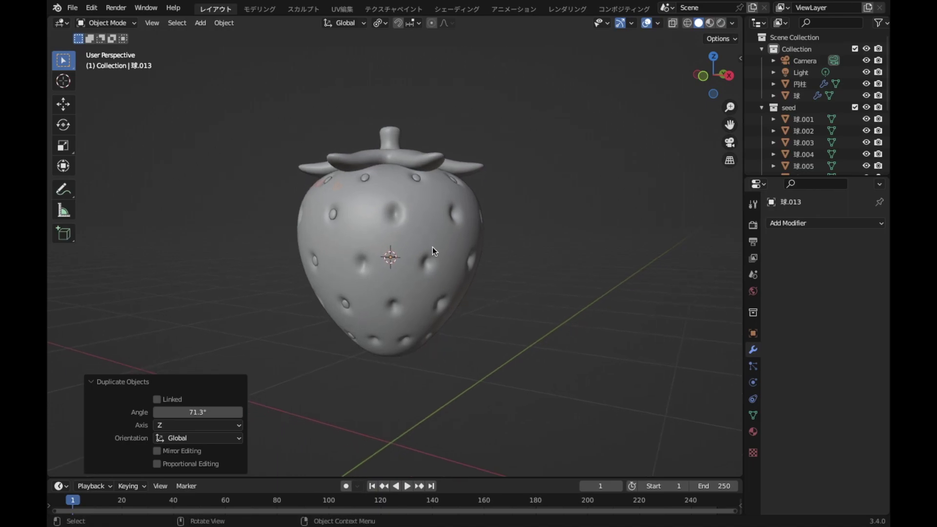
pyautogui.click(333, 214)
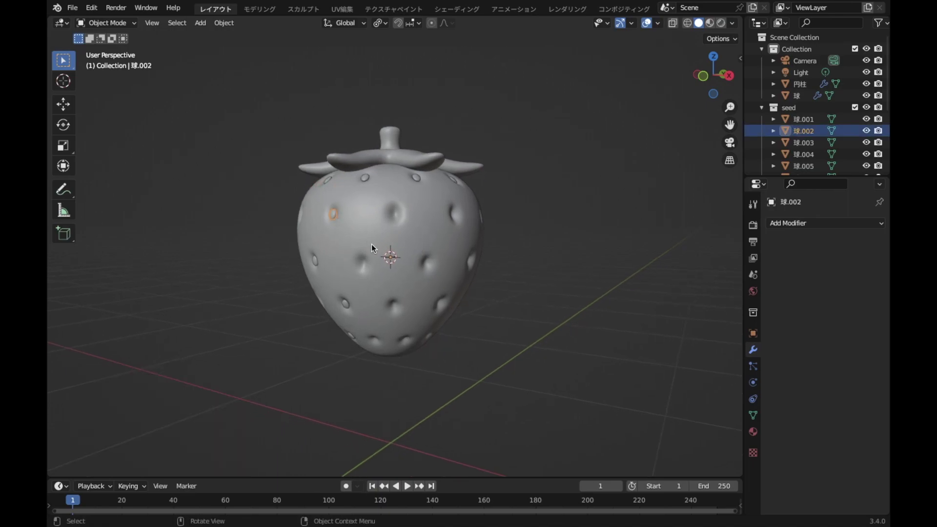
# Duplicate the selected seed and rotate the copy about 35° around Z.
pyautogui.scroll(2, 373, 250)
pyautogui.keyDown('shift'); pyautogui.moveTo(375, 250); pyautogui.dragTo(372, 285, button='middle'); pyautogui.keyUp('shift')
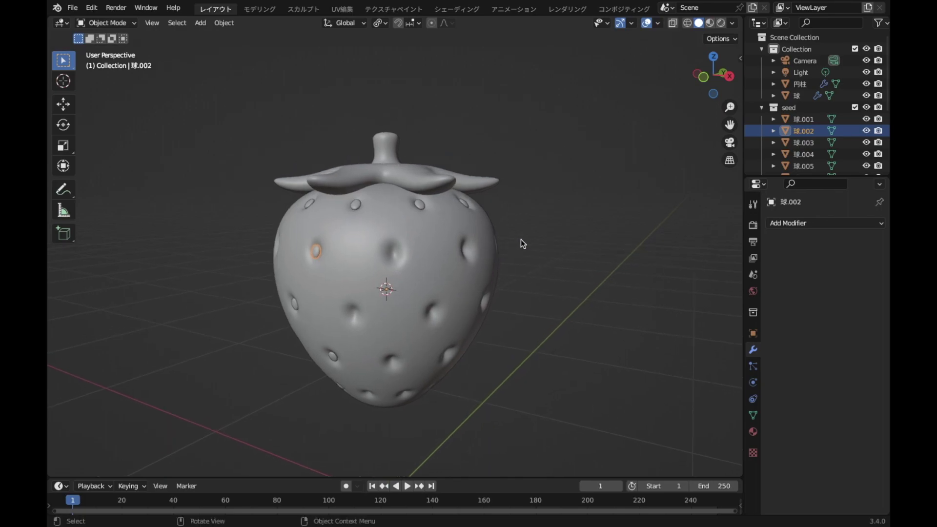
pyautogui.hotkey('shift', 'd')
pyautogui.press('r')
pyautogui.press('z')
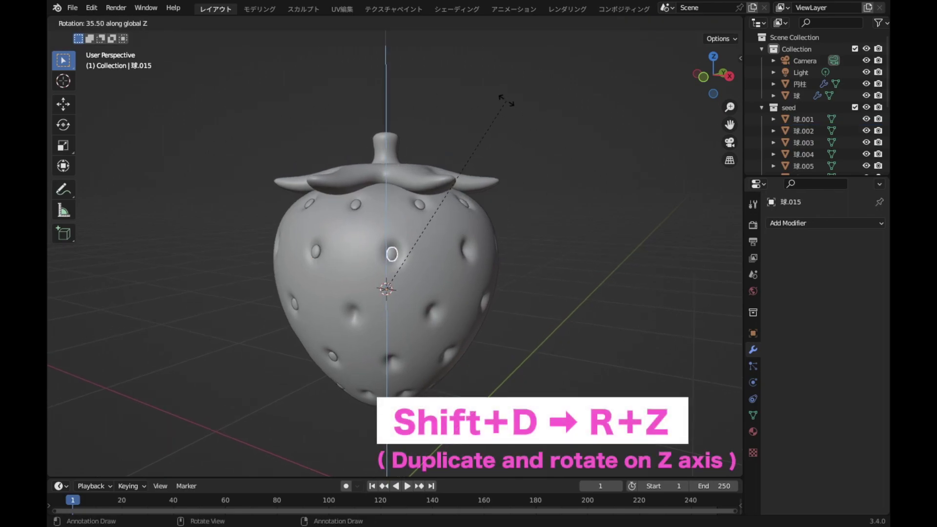
pyautogui.click(505, 101)
# Select a second seed and copy the pair about 72° around the Z axis.
pyautogui.scroll(2, 603, 242)
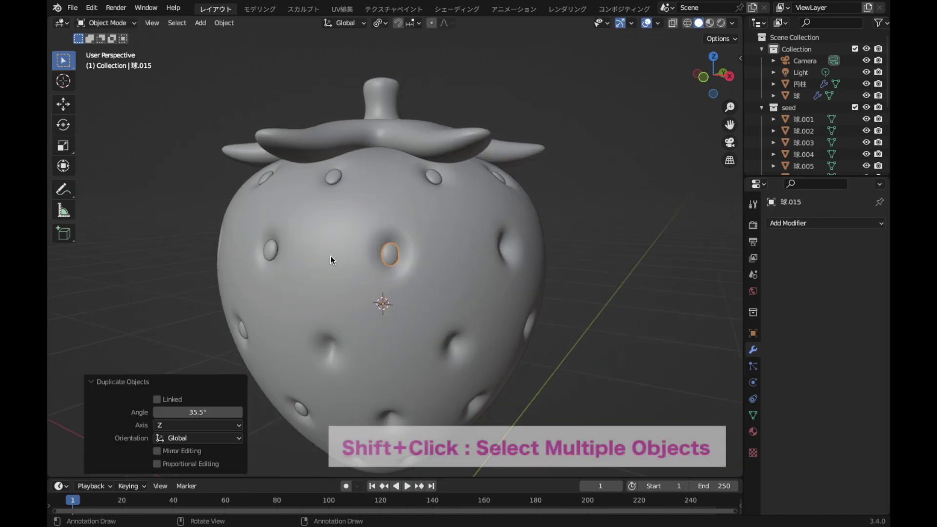
pyautogui.keyDown('shift'); pyautogui.click(272, 248); pyautogui.keyUp('shift')
pyautogui.moveTo(600, 313)
pyautogui.mouseDown(button='middle')
pyautogui.moveTo(500, 316)
pyautogui.moveTo(550, 301)
pyautogui.mouseUp(button='middle')
pyautogui.hotkey('shift', 'd')
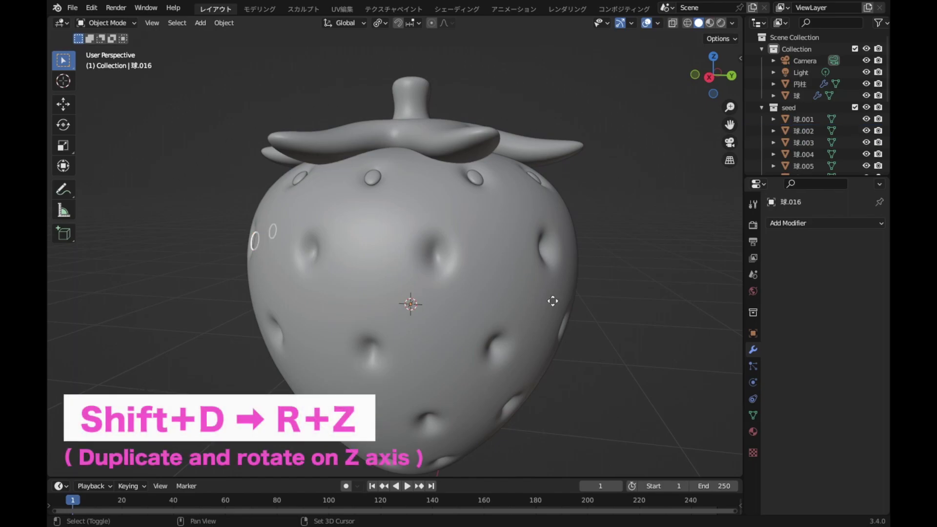
pyautogui.press('r')
pyautogui.press('z')
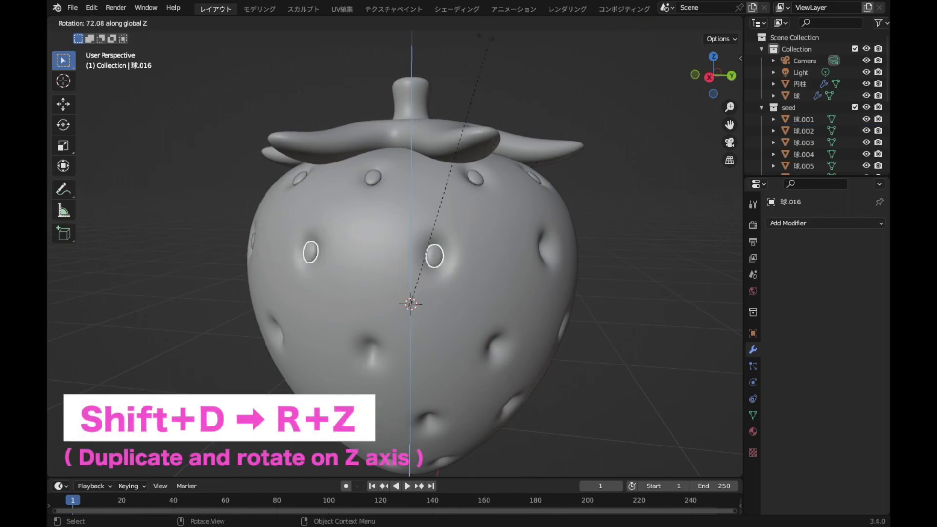
pyautogui.click(490, 47)
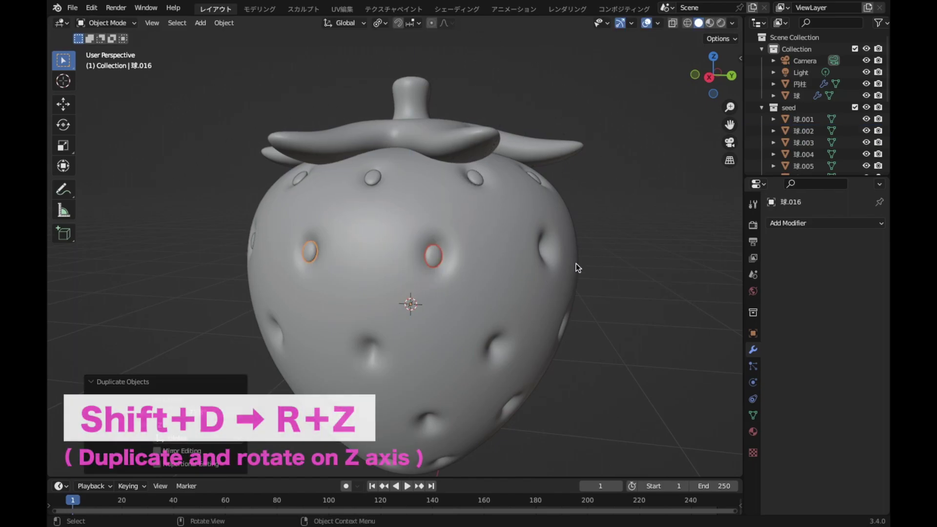
# Add two more seed-pair copies, each rotated about 72° around Z.
pyautogui.moveTo(615, 296); pyautogui.dragTo(507, 288, button='middle')
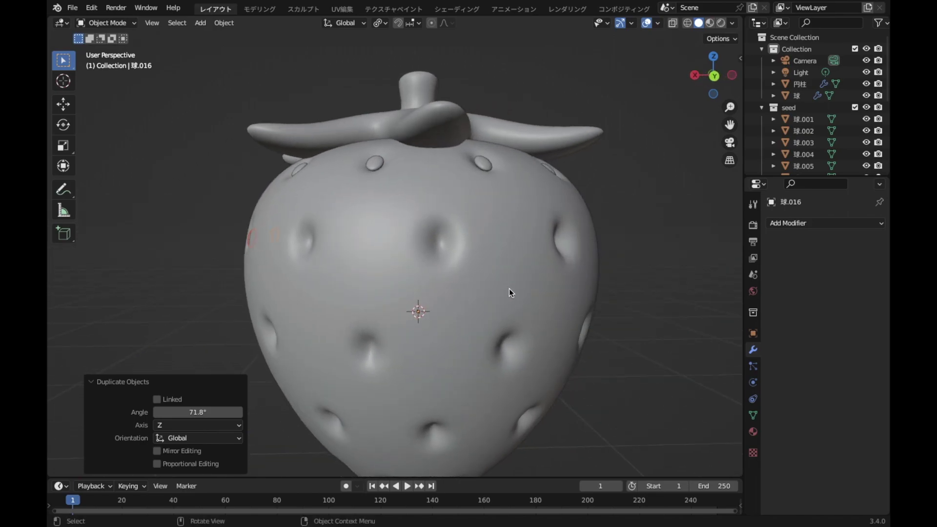
pyautogui.hotkey('shift', 'd')
pyautogui.press('r')
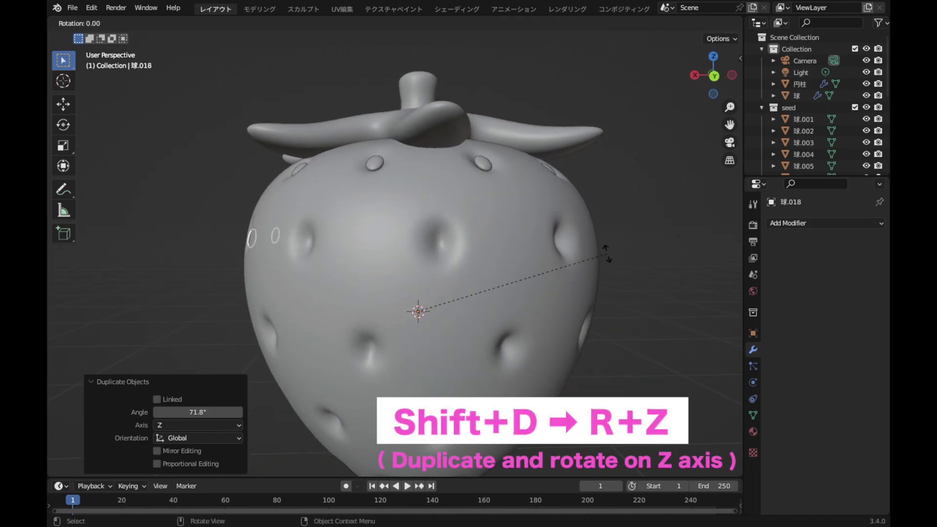
pyautogui.click(418, 106)
pyautogui.moveTo(626, 274); pyautogui.dragTo(523, 271, button='middle')
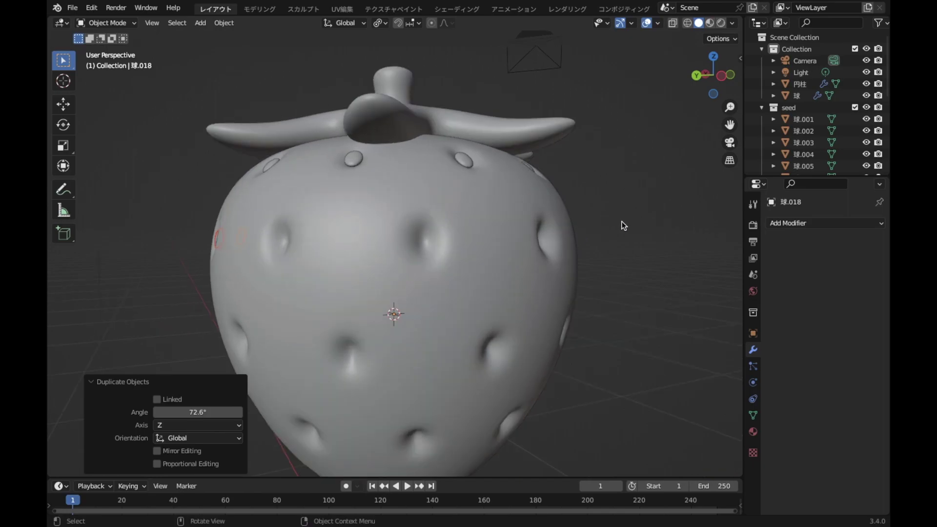
pyautogui.hotkey('shift', 'd')
pyautogui.press('r')
pyautogui.press('z')
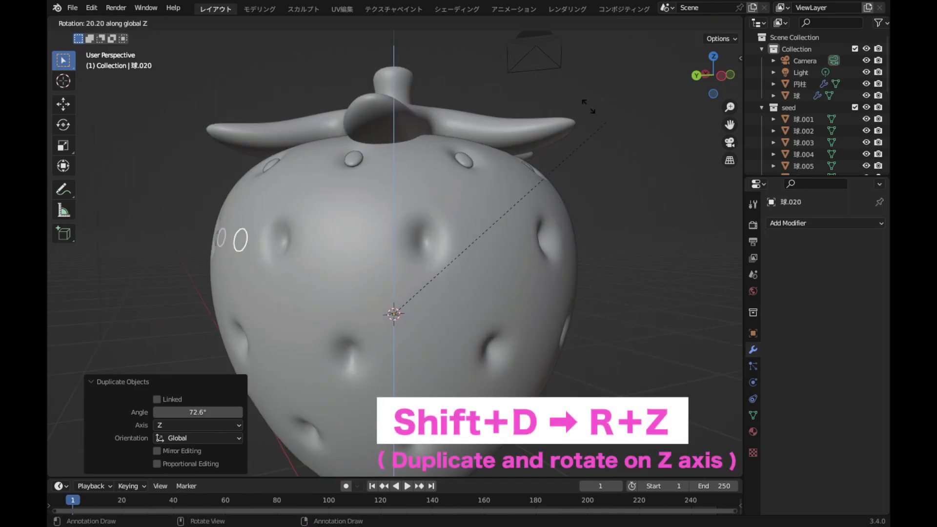
pyautogui.click(377, 72)
# Continue the ring with another 72° seed-pair copy from a lower view.
pyautogui.moveTo(634, 286); pyautogui.dragTo(582, 302, button='middle')
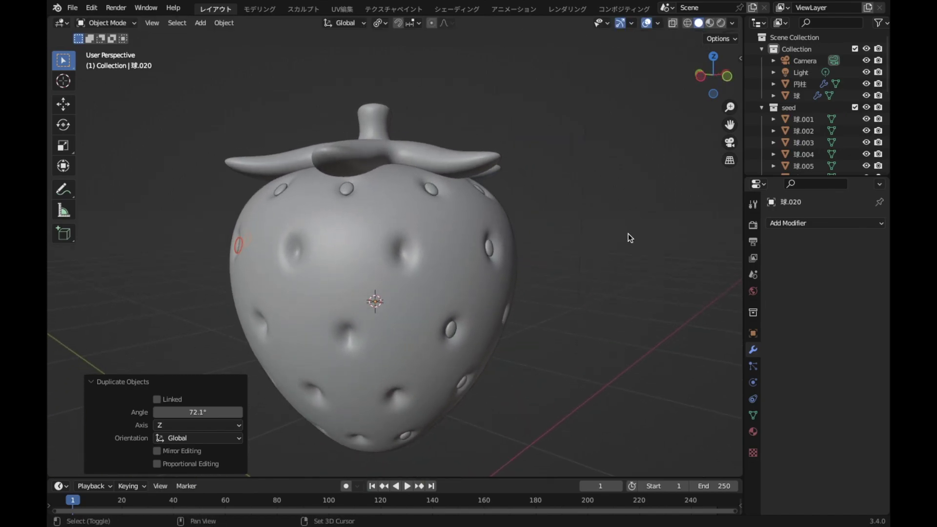
pyautogui.hotkey('shift', 'd')
pyautogui.press('r')
pyautogui.press('z')
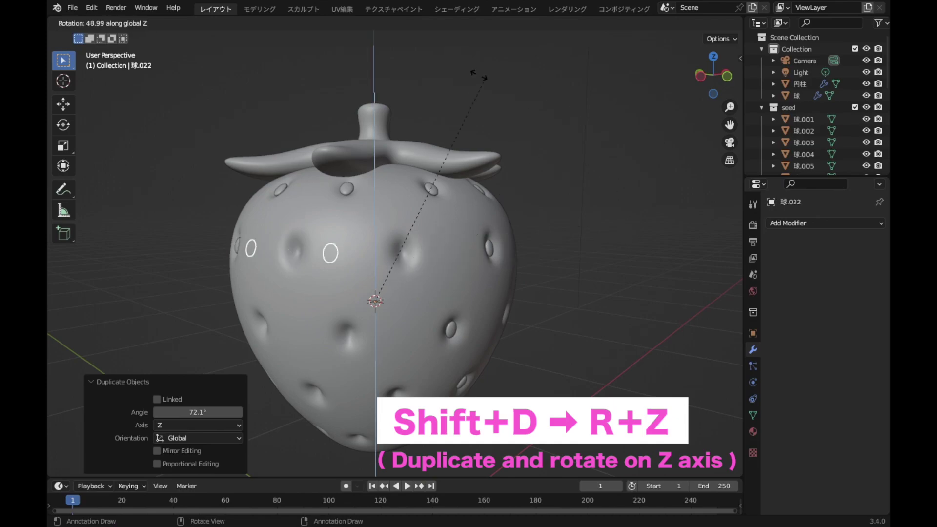
pyautogui.click(387, 94)
pyautogui.moveTo(564, 291); pyautogui.dragTo(481, 274, button='middle')
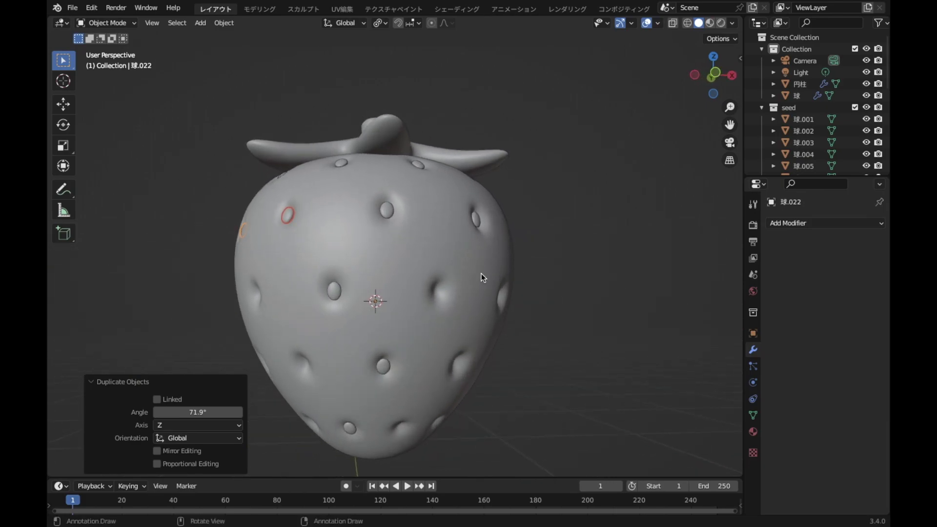
# Copy a middle-row seed 35.8° around Z to fill a gap, and select its neighbour.
pyautogui.click(335, 290)
pyautogui.moveTo(545, 332)
pyautogui.mouseDown(button='middle')
pyautogui.moveTo(531, 332)
pyautogui.moveTo(539, 323)
pyautogui.mouseUp(button='middle')
pyautogui.hotkey('shift', 'd')
pyautogui.press('r')
pyautogui.press('z')
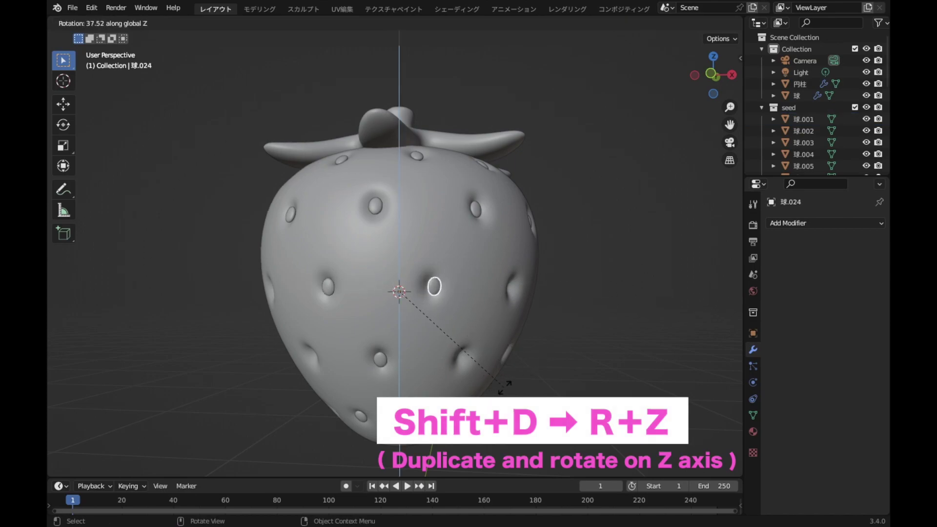
pyautogui.click(509, 387)
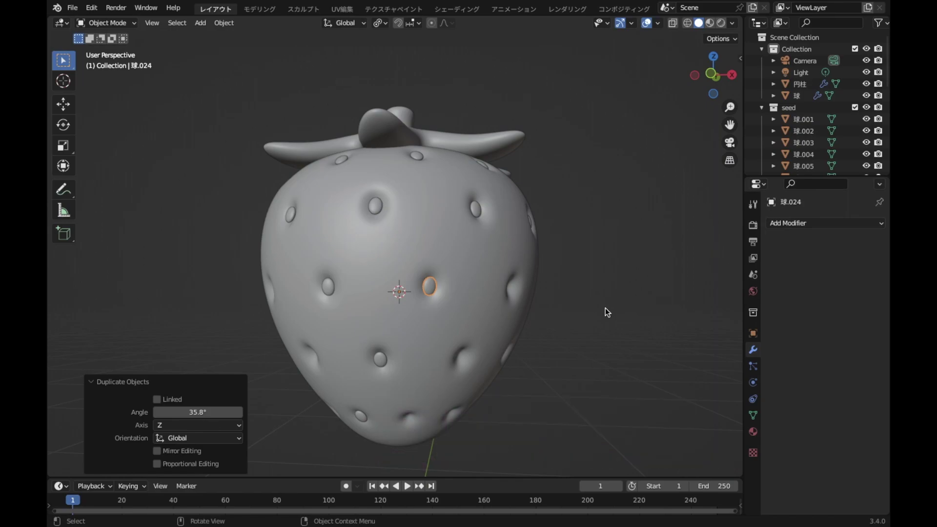
pyautogui.keyDown('shift'); pyautogui.click(328, 282); pyautogui.keyUp('shift')
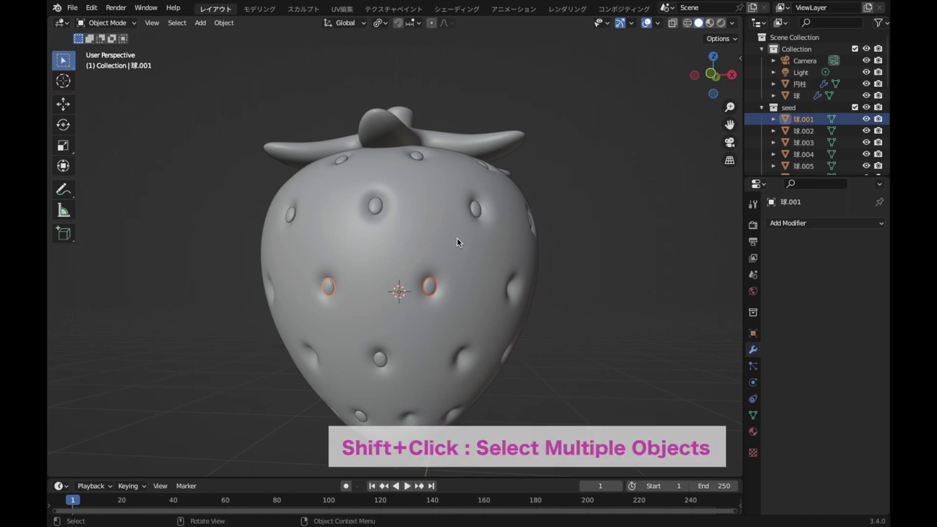
# Add two copies of the middle-row seed pair, each turned about 72° around Z.
pyautogui.moveTo(587, 312); pyautogui.dragTo(473, 318, button='middle')
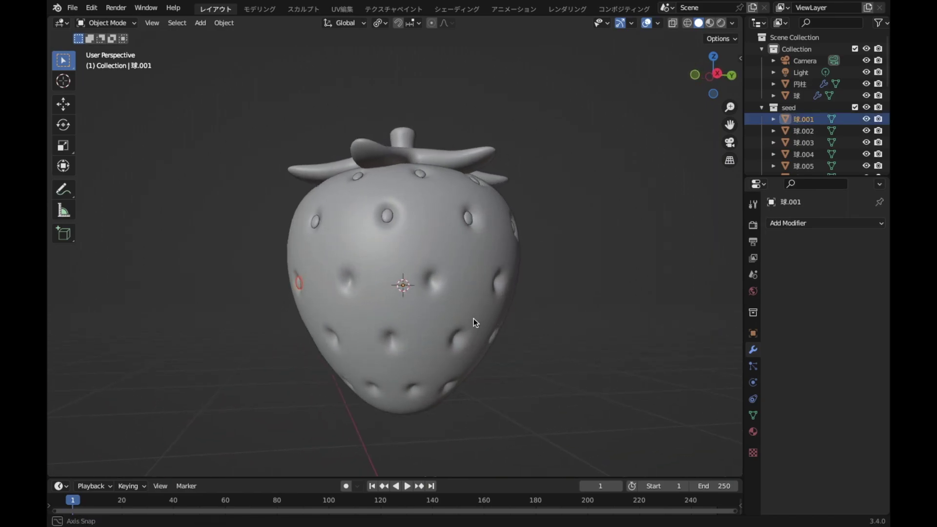
pyautogui.scroll(2, 473, 319)
pyautogui.hotkey('shift', 'd')
pyautogui.press('r')
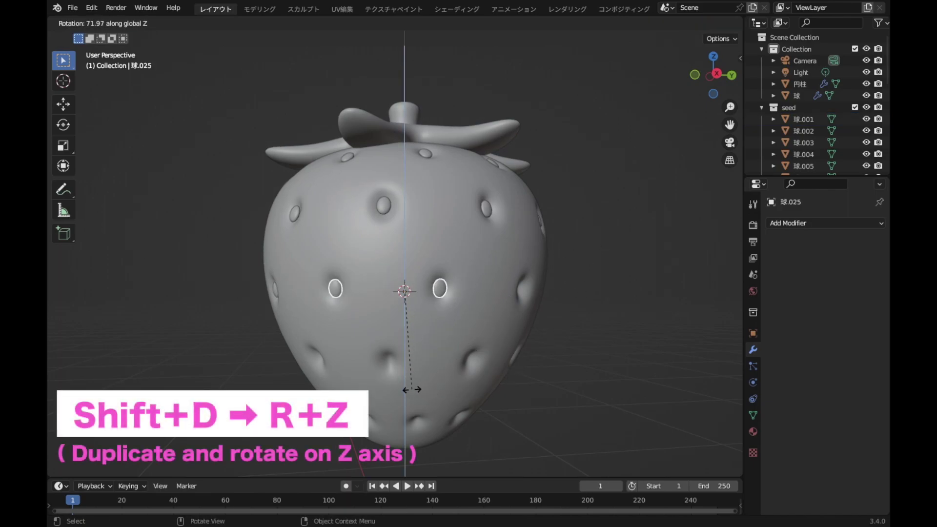
pyautogui.click(411, 390)
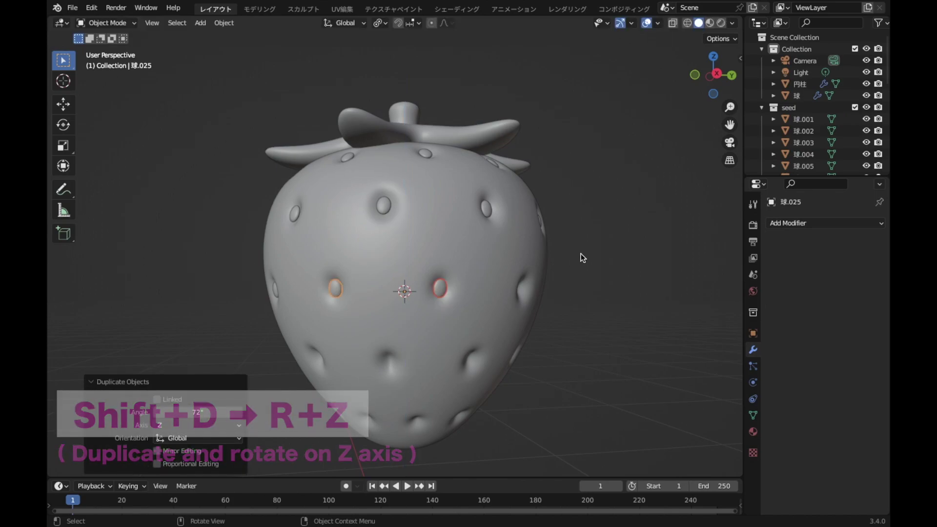
pyautogui.moveTo(593, 297)
pyautogui.mouseDown(button='middle')
pyautogui.moveTo(555, 291)
pyautogui.moveTo(536, 320)
pyautogui.mouseUp(button='middle')
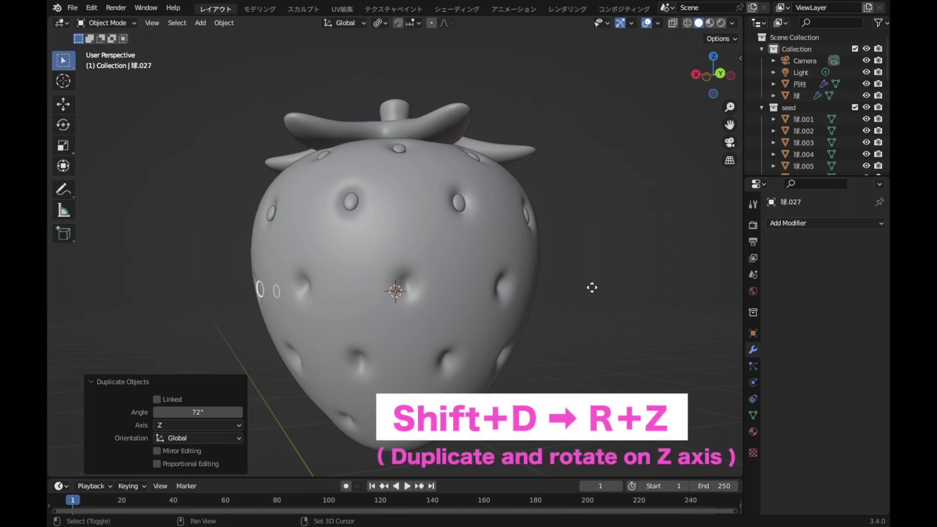
pyautogui.hotkey('shift', 'd')
pyautogui.press('r')
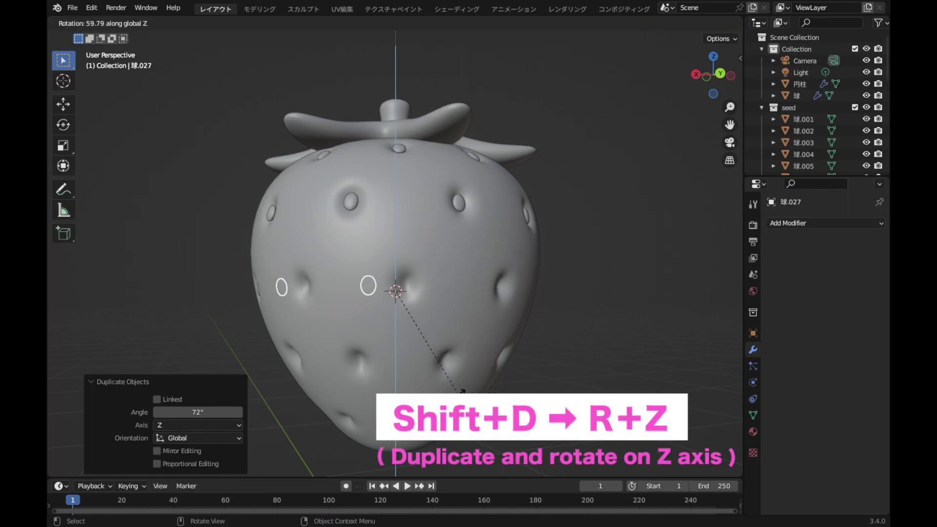
pyautogui.click(440, 391)
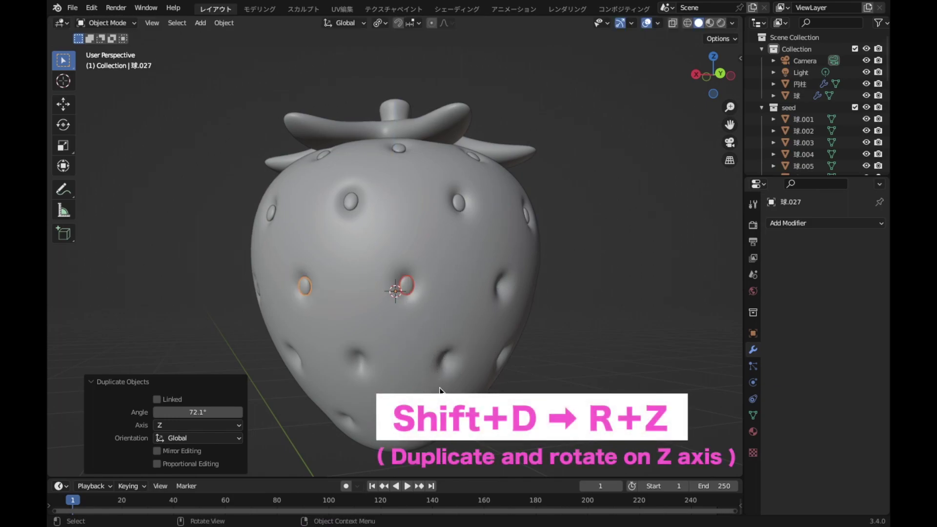
# Add two more 72° seed-pair copies and select a single lower-front seed.
pyautogui.moveTo(557, 308)
pyautogui.mouseDown(button='middle')
pyautogui.moveTo(529, 330)
pyautogui.moveTo(534, 309)
pyautogui.mouseUp(button='middle')
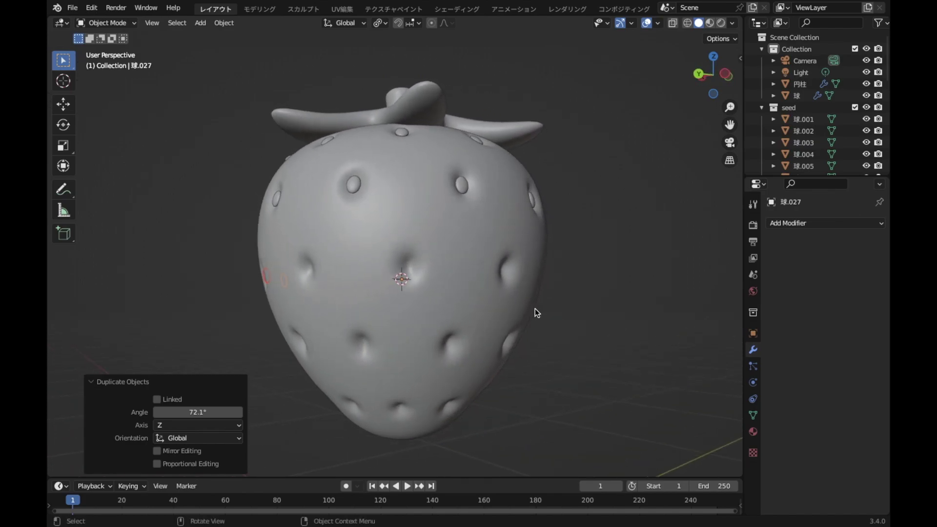
pyautogui.hotkey('shift', 'd')
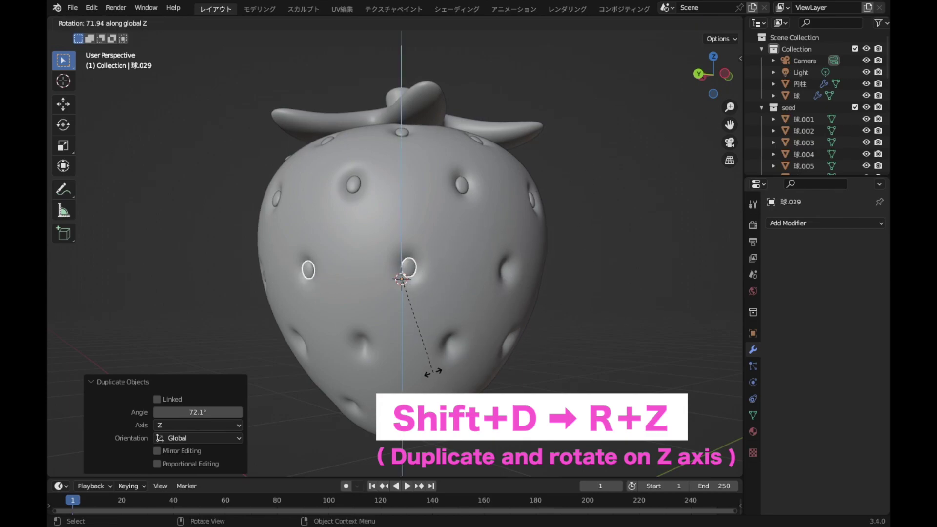
pyautogui.click(432, 372)
pyautogui.moveTo(595, 348)
pyautogui.mouseDown(button='middle')
pyautogui.moveTo(547, 360)
pyautogui.moveTo(569, 359)
pyautogui.moveTo(560, 351)
pyautogui.moveTo(618, 276)
pyautogui.mouseUp(button='middle')
pyautogui.hotkey('shift', 'd')
pyautogui.press('r')
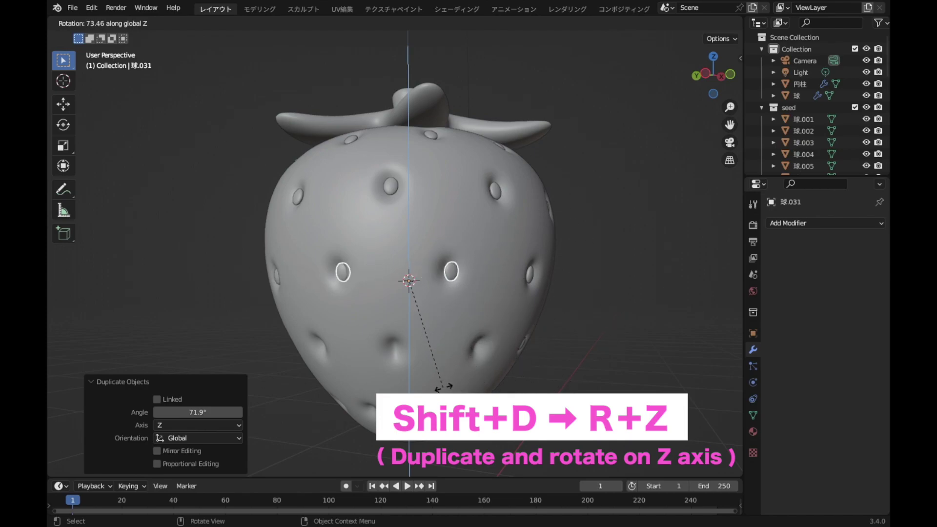
pyautogui.click(447, 388)
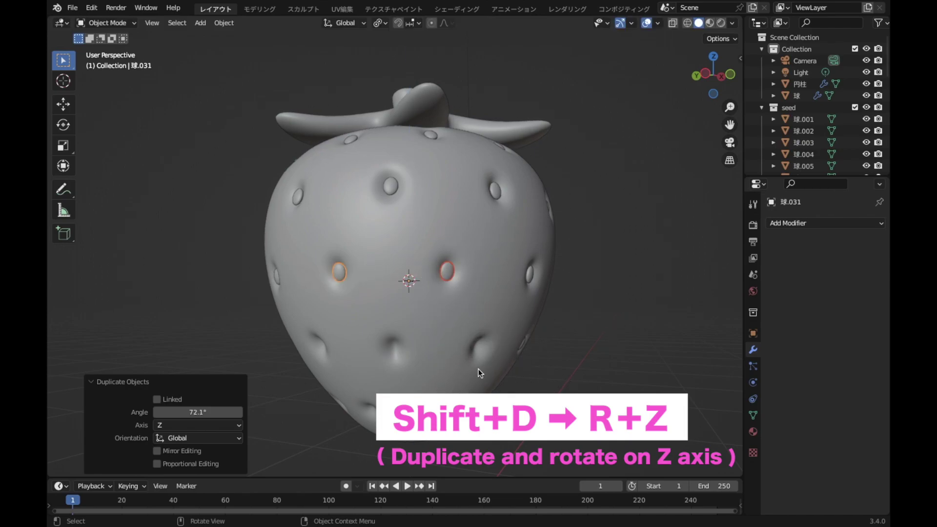
pyautogui.moveTo(627, 335); pyautogui.dragTo(433, 277, button='middle')
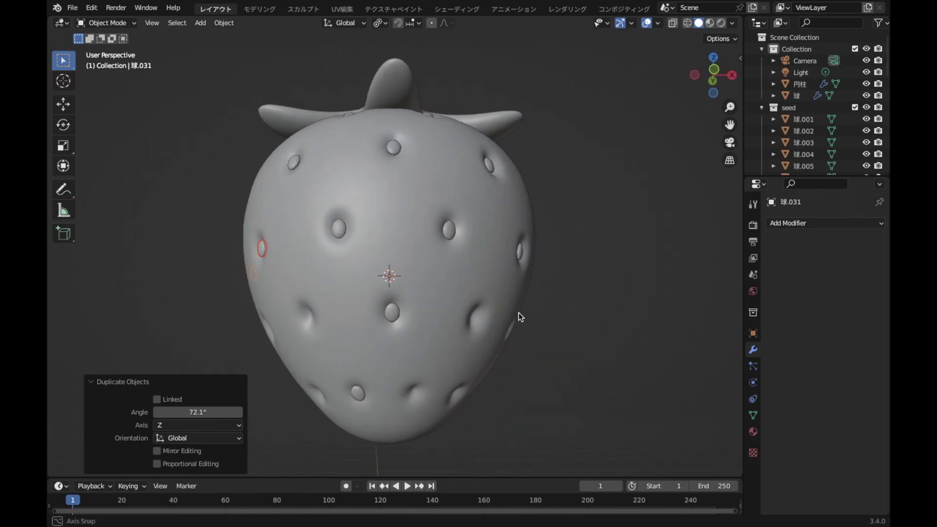
pyautogui.click(379, 299)
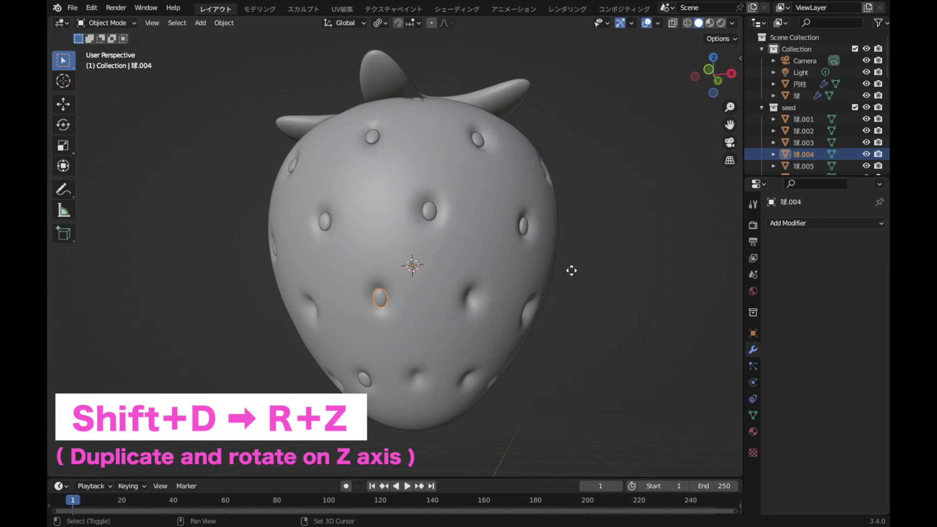
# Copy the lower-front seed about 36° around Z and add a second seed to the selection.
pyautogui.hotkey('shift', 'd')
pyautogui.press('r')
pyautogui.press('z')
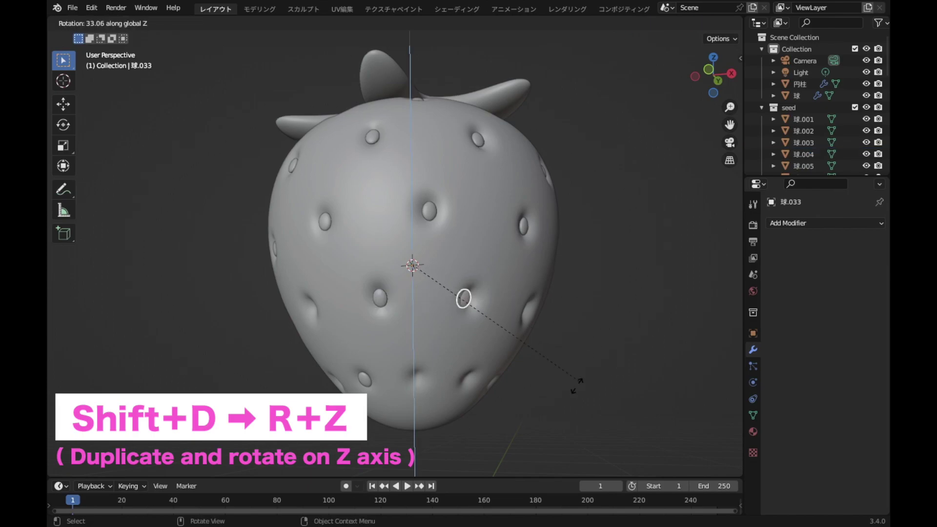
pyautogui.click(574, 391)
pyautogui.moveTo(616, 282)
pyautogui.mouseDown(button='middle')
pyautogui.moveTo(537, 283)
pyautogui.moveTo(580, 299)
pyautogui.mouseUp(button='middle')
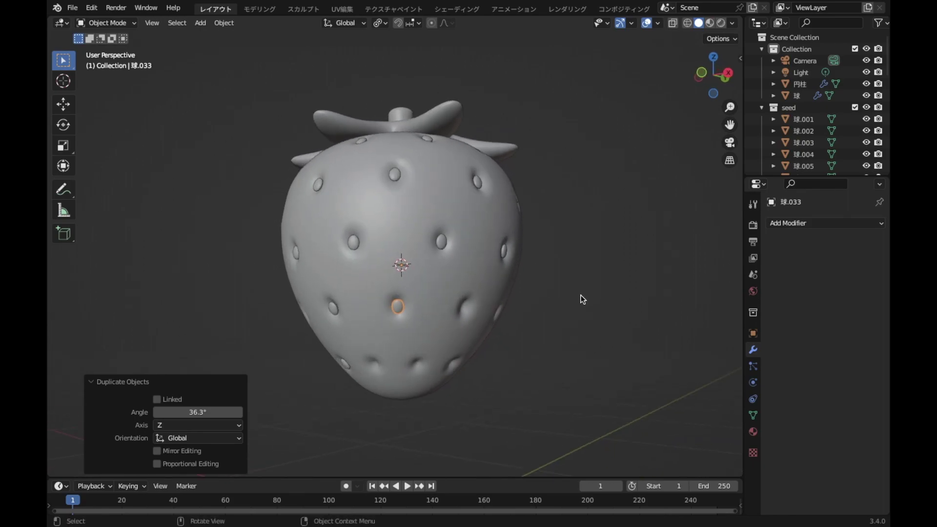
pyautogui.keyDown('shift'); pyautogui.click(332, 308); pyautogui.keyUp('shift')
pyautogui.moveTo(606, 324)
pyautogui.mouseDown(button='middle')
pyautogui.moveTo(522, 326)
pyautogui.moveTo(512, 318)
pyautogui.moveTo(524, 309)
pyautogui.mouseUp(button='middle')
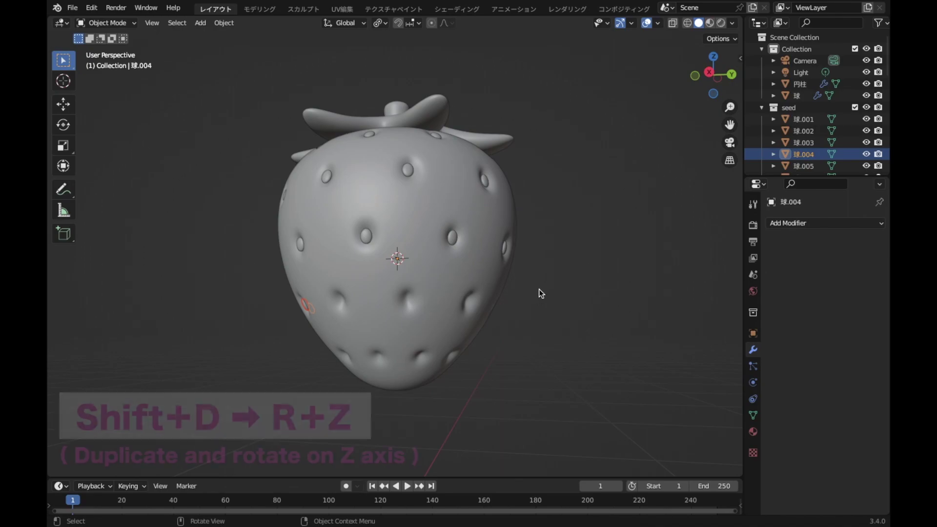
# Make two copies of the seed pair, rotated about 71° and 72° around Z.
pyautogui.hotkey('shift', 'd')
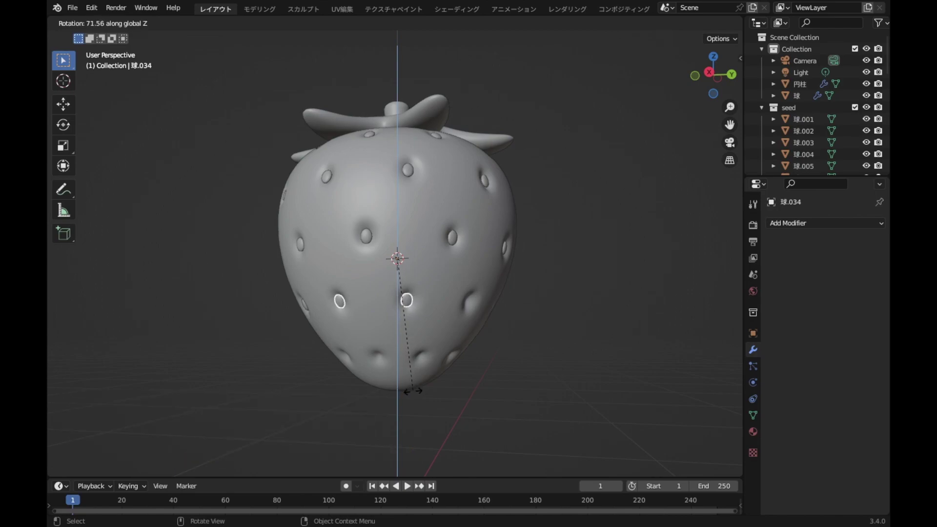
pyautogui.click(414, 394)
pyautogui.moveTo(583, 350)
pyautogui.mouseDown(button='middle')
pyautogui.moveTo(477, 349)
pyautogui.moveTo(505, 347)
pyautogui.mouseUp(button='middle')
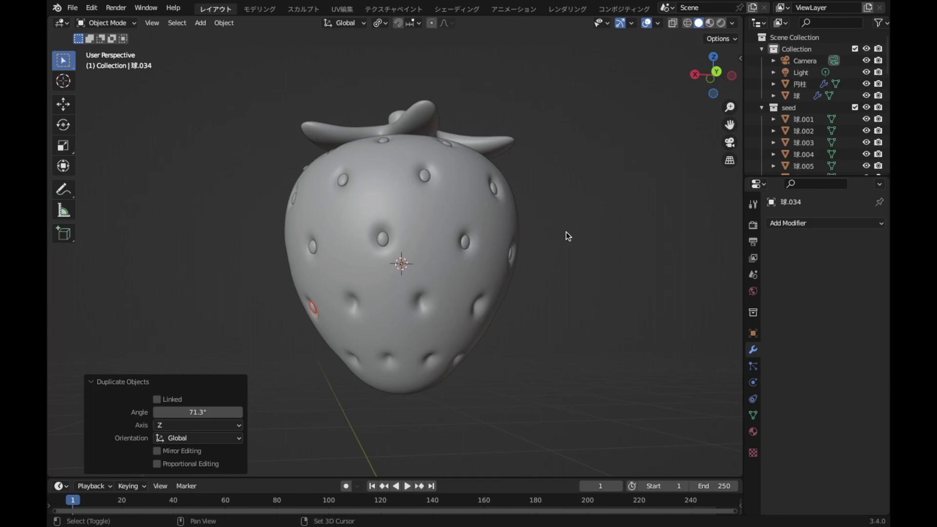
pyautogui.hotkey('shift', 'd')
pyautogui.press('r')
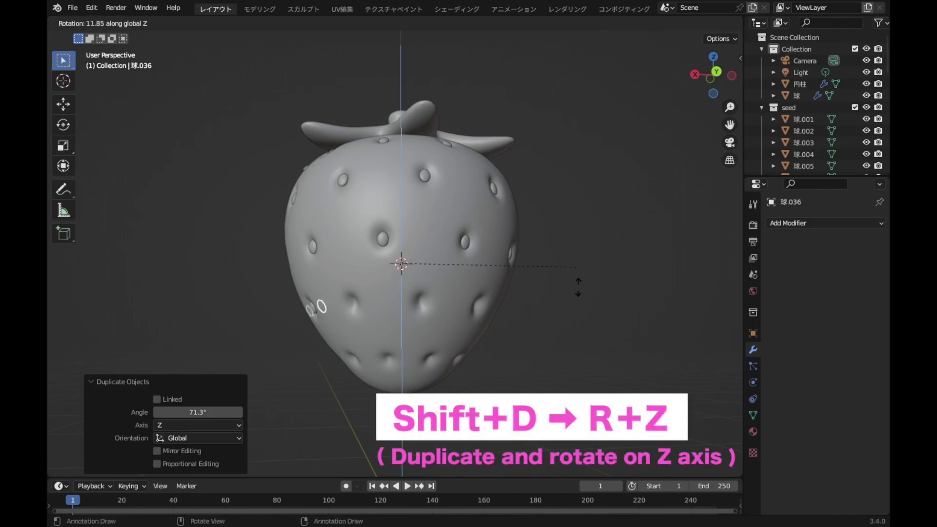
pyautogui.click(467, 386)
pyautogui.moveTo(584, 331)
pyautogui.mouseDown(button='middle')
pyautogui.moveTo(619, 336)
pyautogui.moveTo(550, 332)
pyautogui.moveTo(561, 343)
pyautogui.moveTo(590, 251)
pyautogui.mouseUp(button='middle')
# Add two more seed-pair copies at about 72° around Z.
pyautogui.hotkey('shift', 'd')
pyautogui.press('r')
pyautogui.press('z')
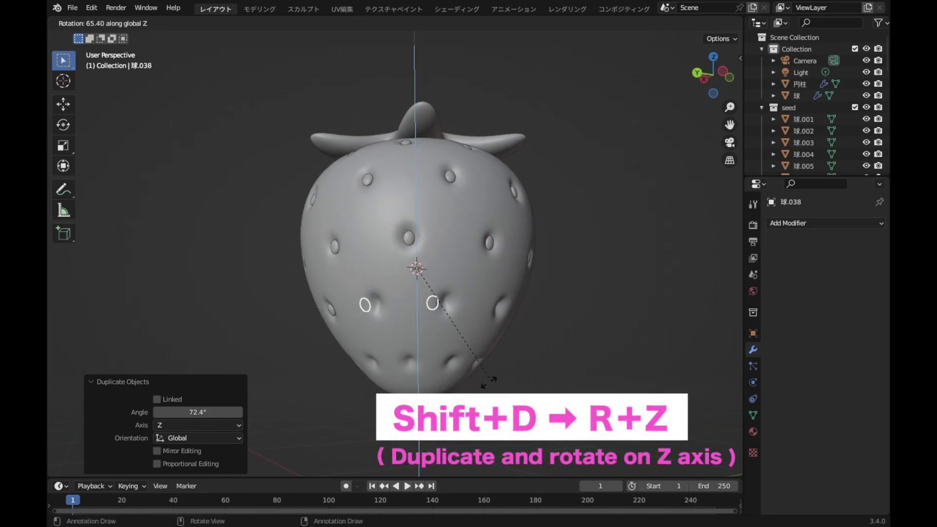
pyautogui.click(476, 386)
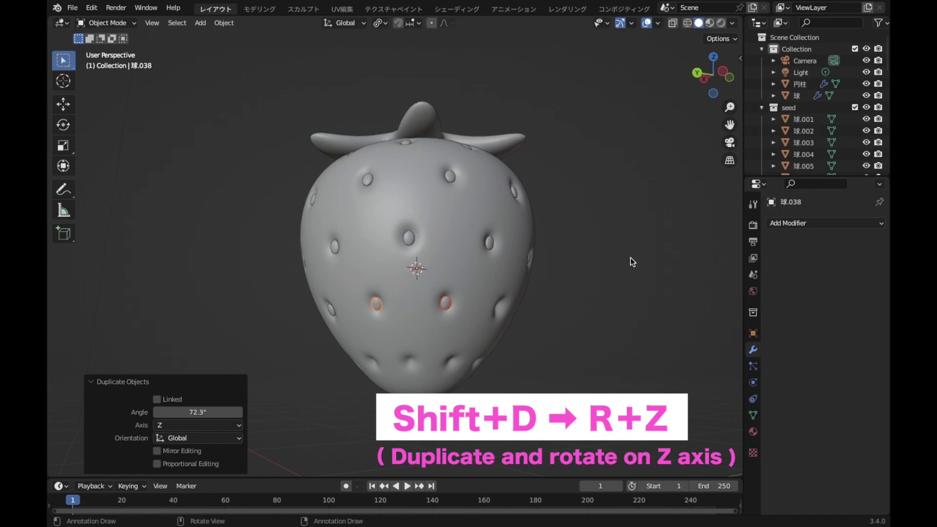
pyautogui.moveTo(631, 262); pyautogui.dragTo(573, 282, button='middle')
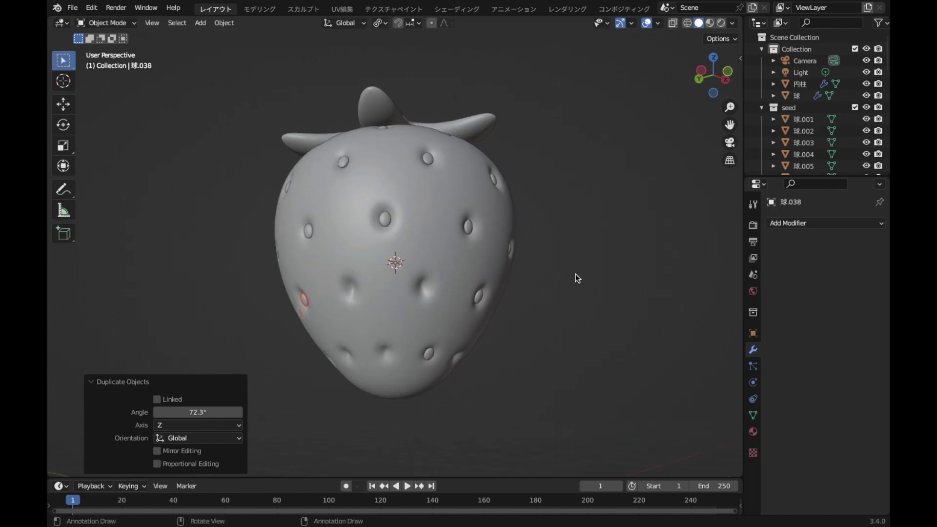
pyautogui.hotkey('shift', 'd')
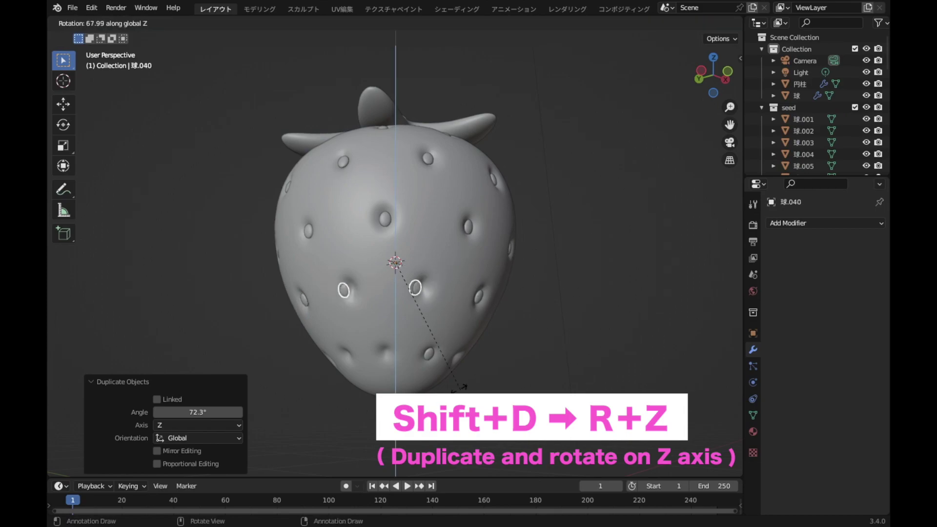
pyautogui.click(445, 379)
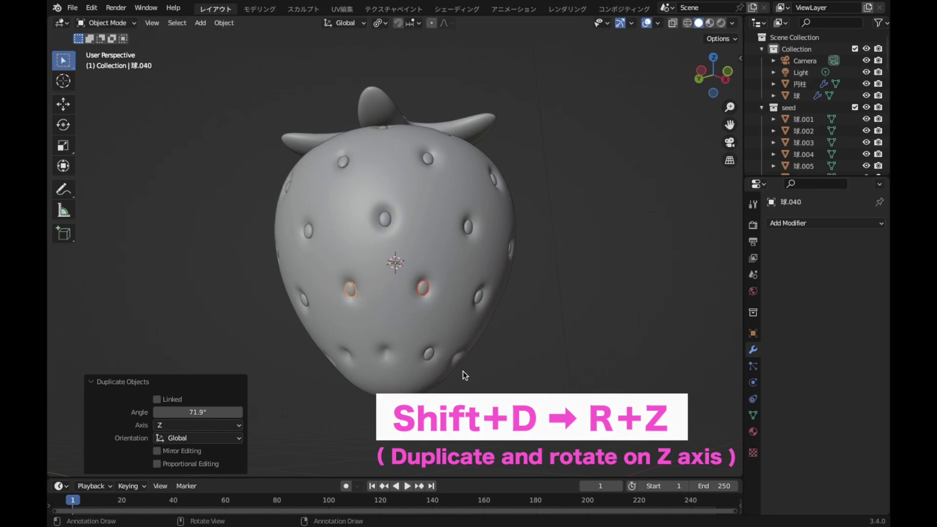
pyautogui.moveTo(610, 272); pyautogui.dragTo(547, 259, button='middle')
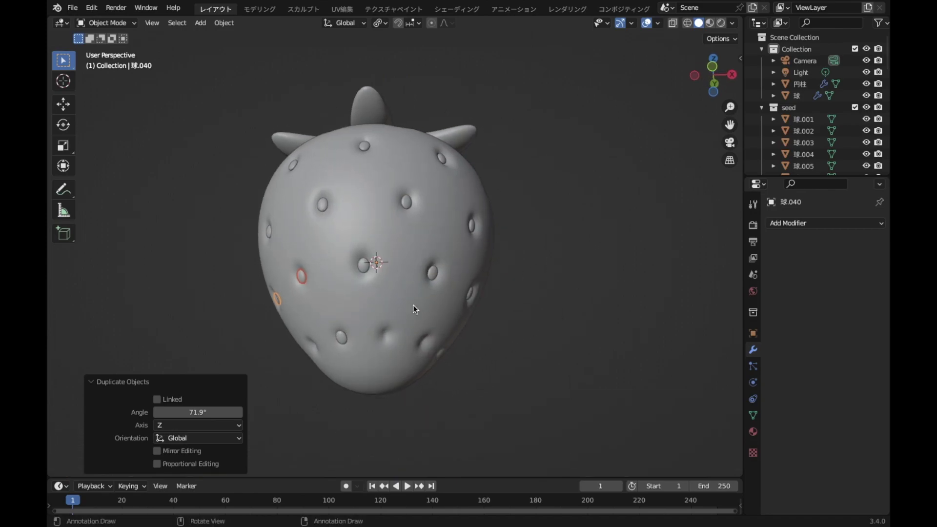
# Copy a seed near the bottom about 36° around Z and select its neighbour too.
pyautogui.click(340, 340)
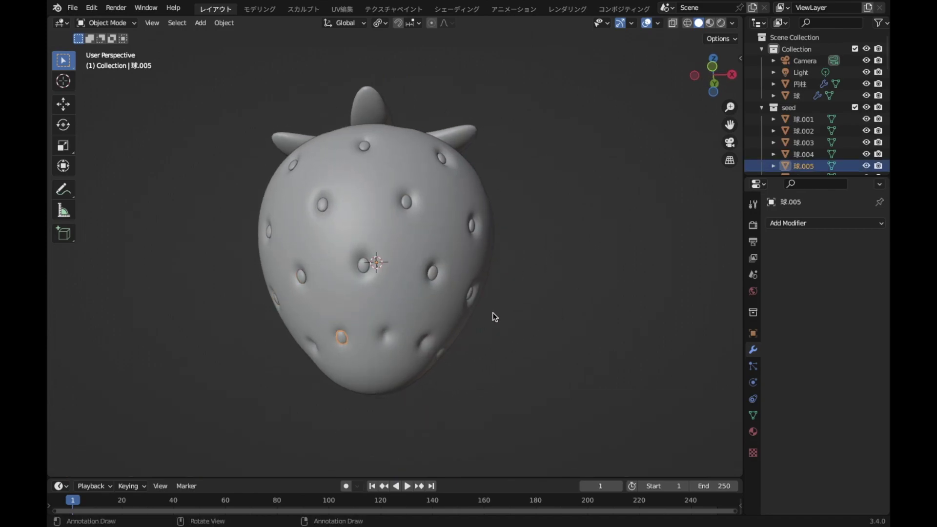
pyautogui.hotkey('shift', 'd')
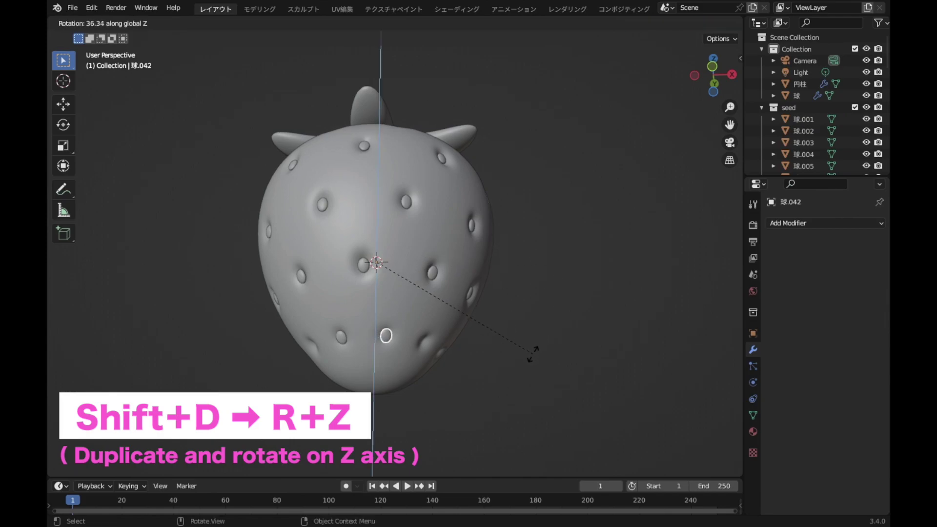
pyautogui.click(532, 353)
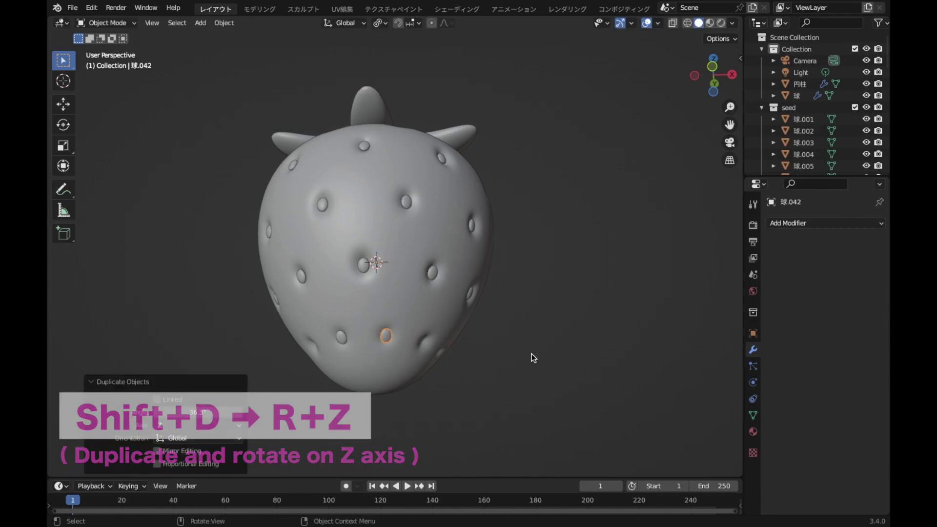
pyautogui.keyDown('shift'); pyautogui.click(341, 337); pyautogui.keyUp('shift')
pyautogui.moveTo(564, 265)
pyautogui.mouseDown(button='middle')
pyautogui.moveTo(469, 259)
pyautogui.moveTo(487, 250)
pyautogui.mouseUp(button='middle')
pyautogui.scroll(2, 500, 259)
# Duplicate the bottom seed pair twice, the second copy turned about 72.5° around Z.
pyautogui.hotkey('shift', 'd')
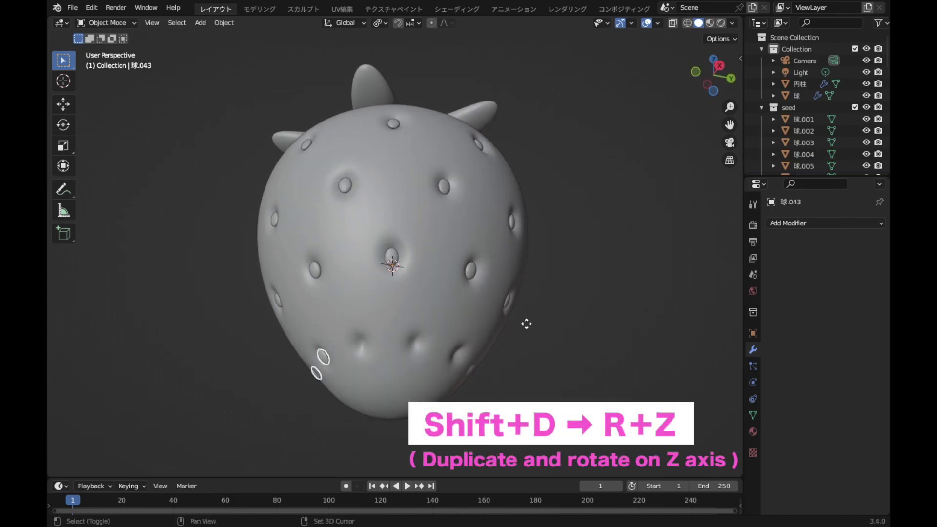
pyautogui.press('r')
pyautogui.press('z')
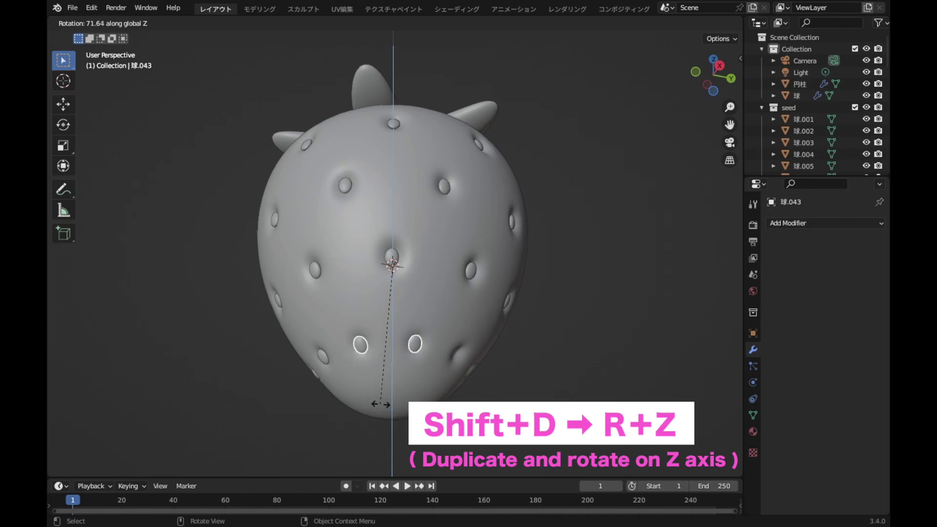
pyautogui.click(381, 404)
pyautogui.moveTo(628, 293)
pyautogui.mouseDown(button='middle')
pyautogui.moveTo(540, 276)
pyautogui.moveTo(532, 311)
pyautogui.mouseUp(button='middle')
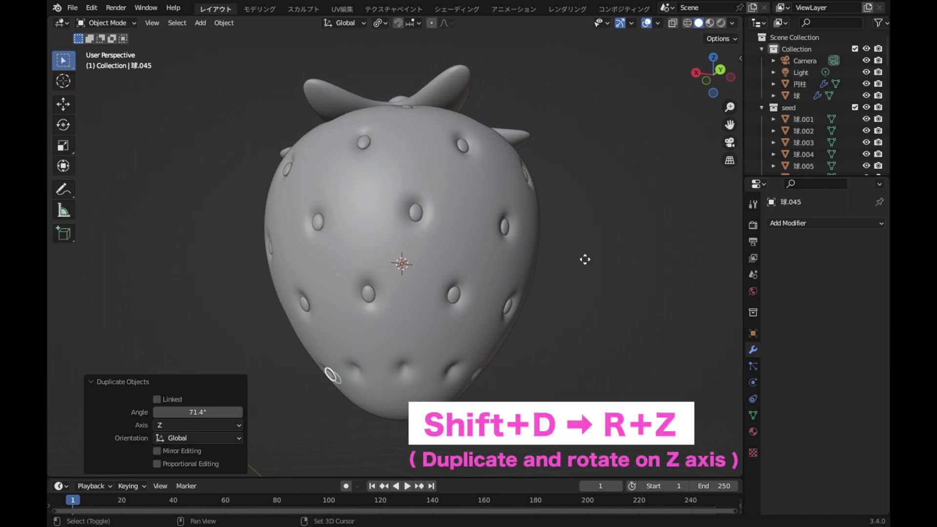
pyautogui.hotkey('shift', 'd')
pyautogui.press('r')
pyautogui.press('z')
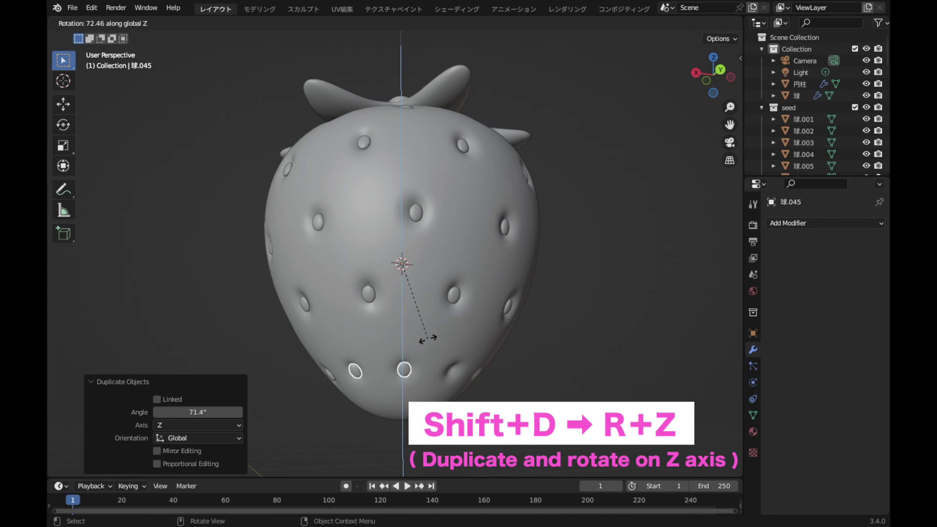
pyautogui.click(430, 339)
pyautogui.moveTo(590, 300)
pyautogui.mouseDown(button='middle')
pyautogui.moveTo(475, 278)
pyautogui.moveTo(508, 299)
pyautogui.mouseUp(button='middle')
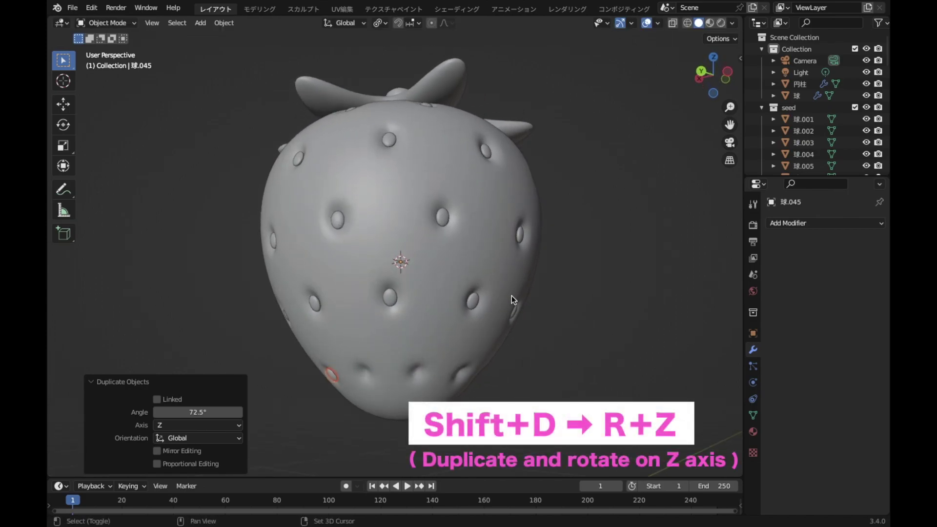
# Finish the lowest row with two more copies, the last rotated 72.2° around Z.
pyautogui.hotkey('shift', 'd')
pyautogui.press('z')
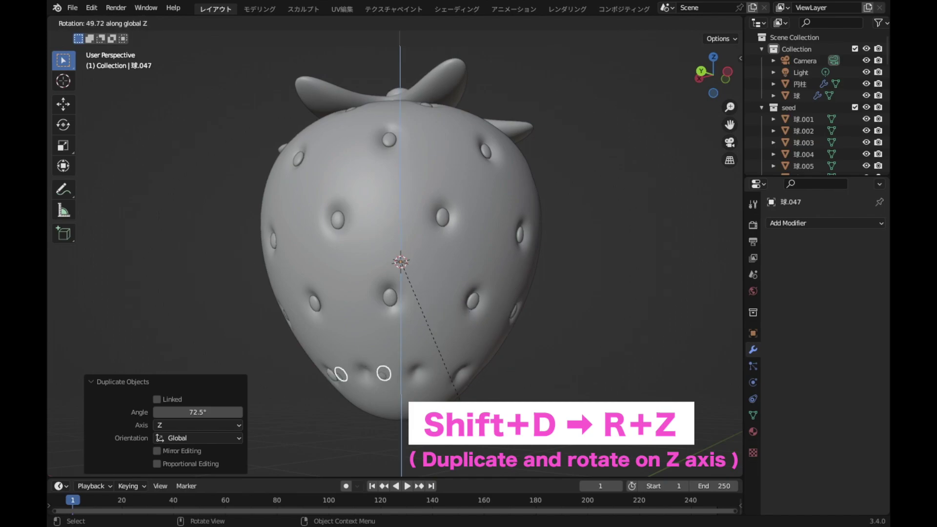
pyautogui.click(398, 423)
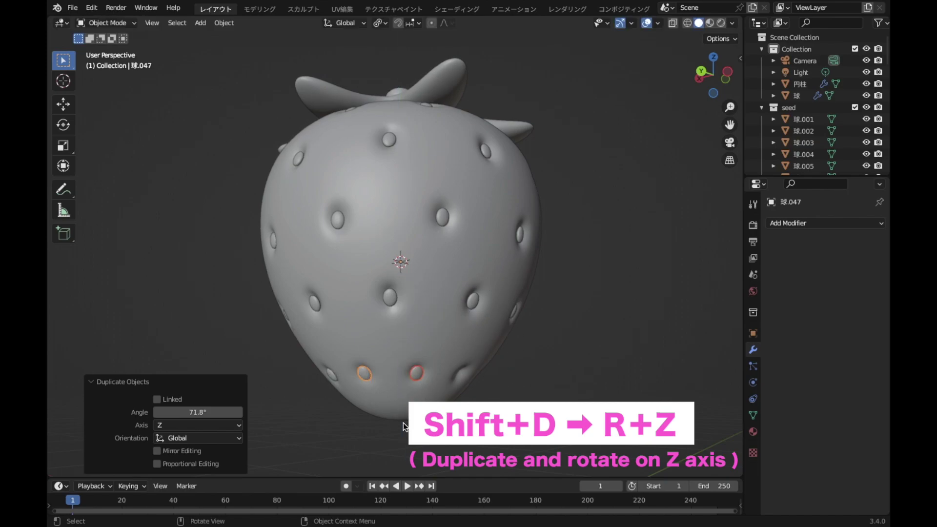
pyautogui.moveTo(653, 236)
pyautogui.mouseDown(button='middle')
pyautogui.moveTo(521, 218)
pyautogui.moveTo(529, 232)
pyautogui.moveTo(544, 230)
pyautogui.mouseUp(button='middle')
pyautogui.hotkey('shift', 'd')
pyautogui.press('r')
pyautogui.press('z')
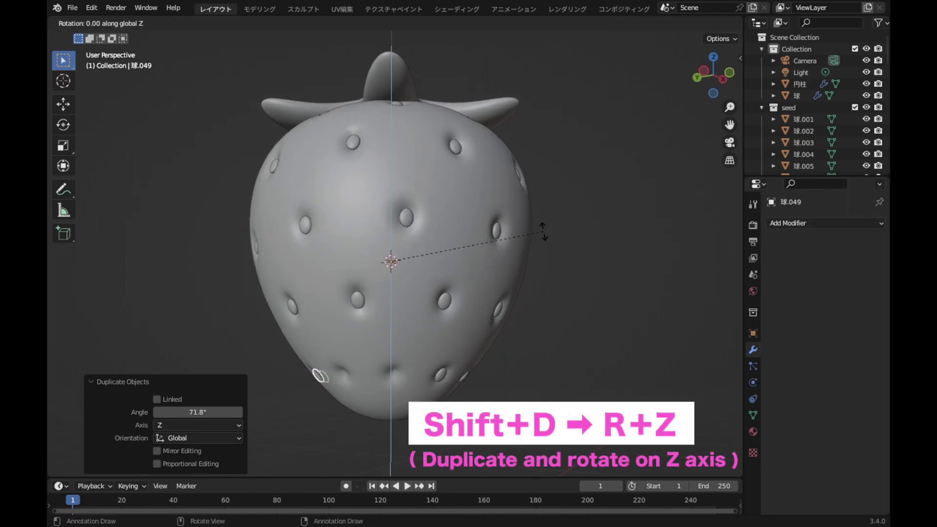
pyautogui.click(455, 378)
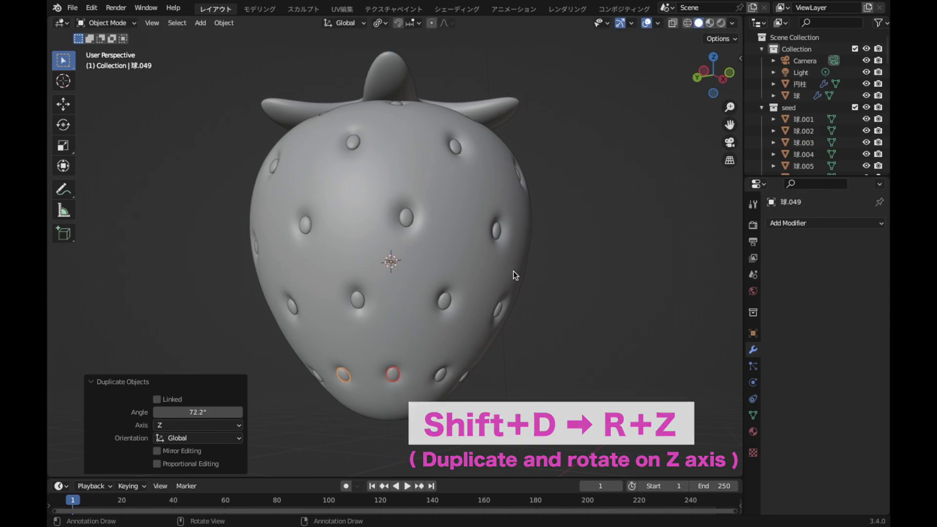
pyautogui.scroll(-5, 556, 221)
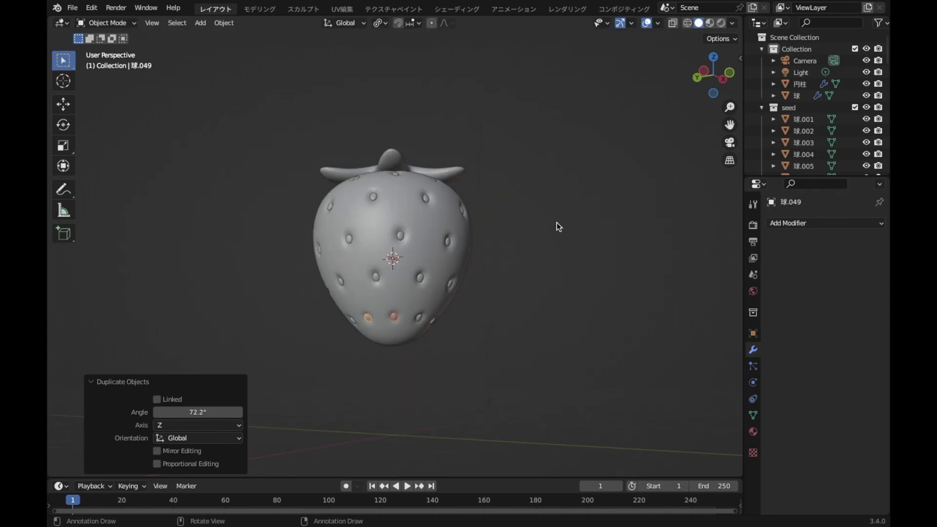
# Orbit and zoom to look down on the strawberry, then select the 円柱 calyx object.
pyautogui.moveTo(541, 222)
pyautogui.mouseDown(button='middle')
pyautogui.moveTo(316, 242)
pyautogui.moveTo(614, 244)
pyautogui.mouseUp(button='middle')
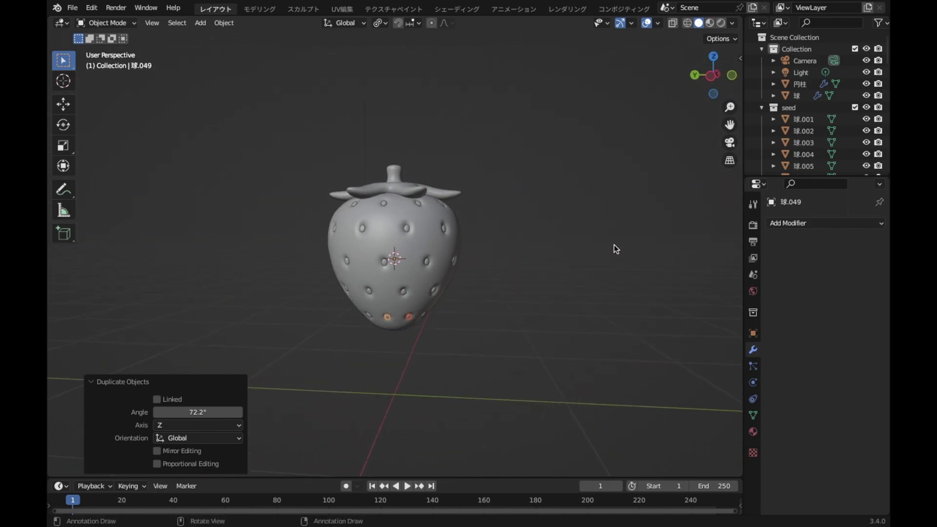
pyautogui.scroll(2, 613, 244)
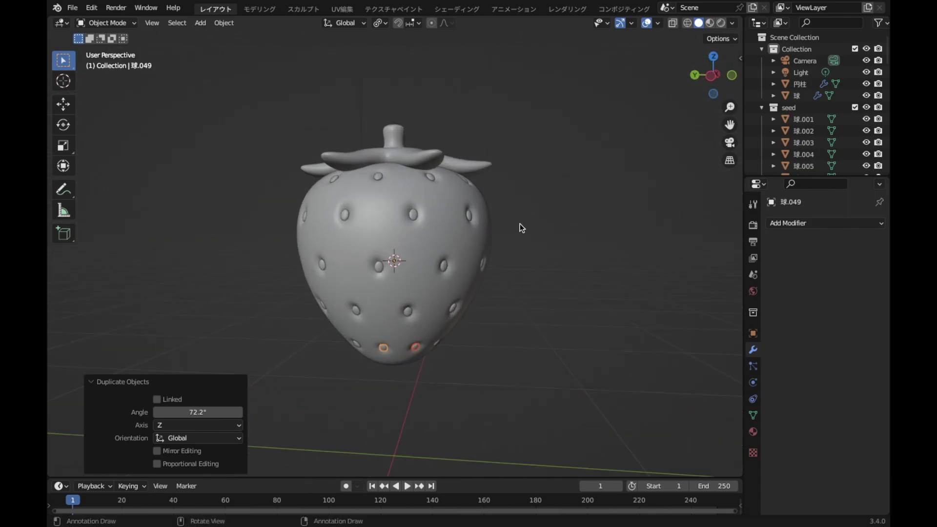
pyautogui.scroll(2, 520, 224)
pyautogui.moveTo(520, 221); pyautogui.dragTo(517, 283, button='middle')
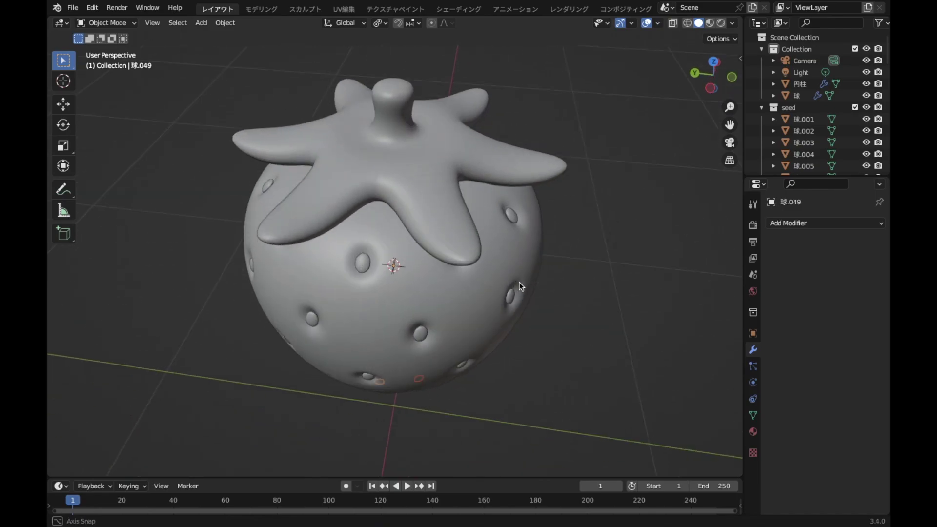
pyautogui.scroll(-1, 517, 283)
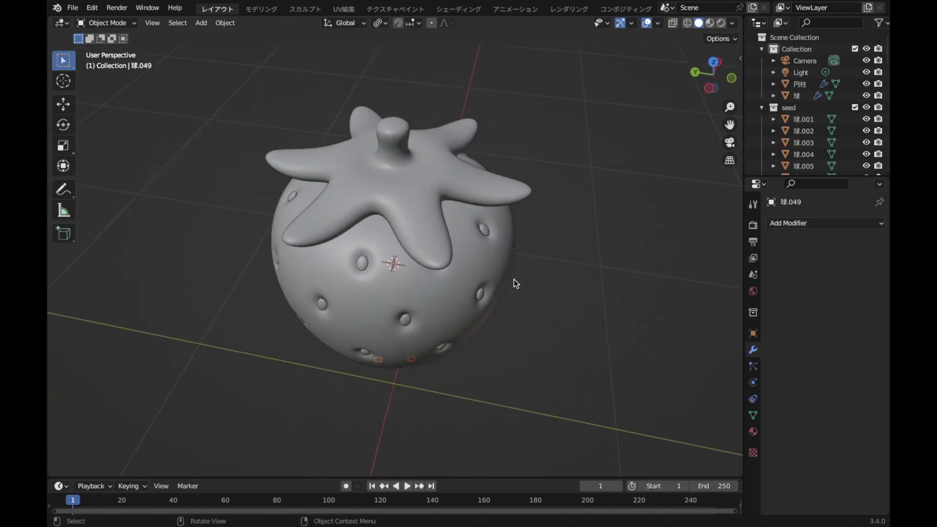
pyautogui.click(499, 197)
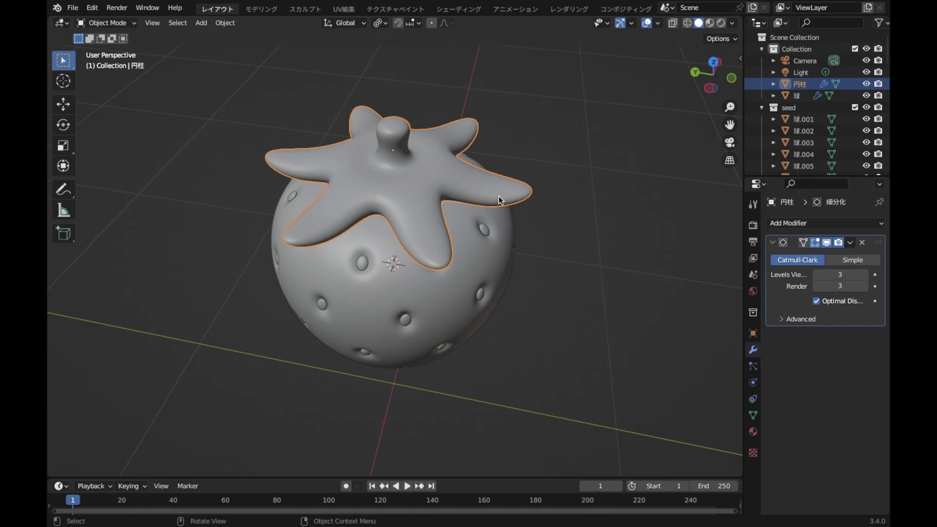
# In Edit Mode top view with X-ray, box-select all the calyx leaf-tip vertices.
pyautogui.press('Tab')
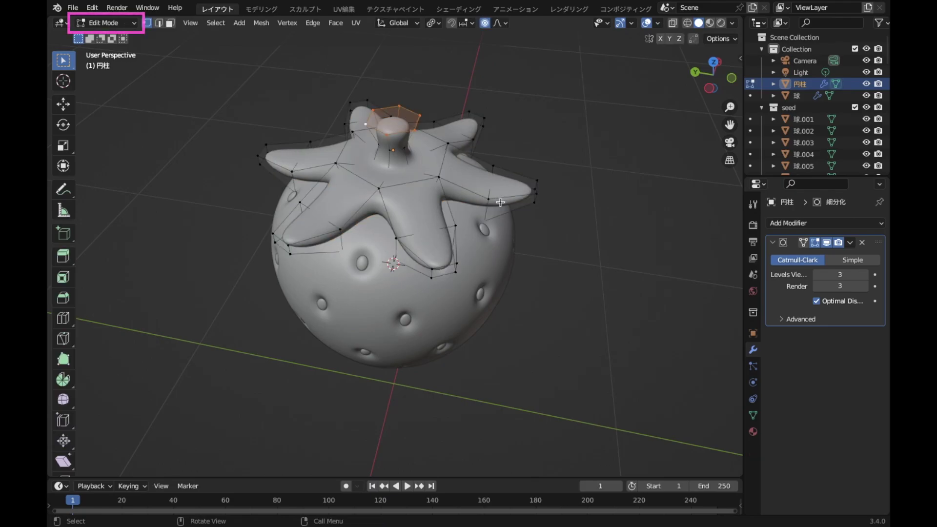
pyautogui.click(714, 62)
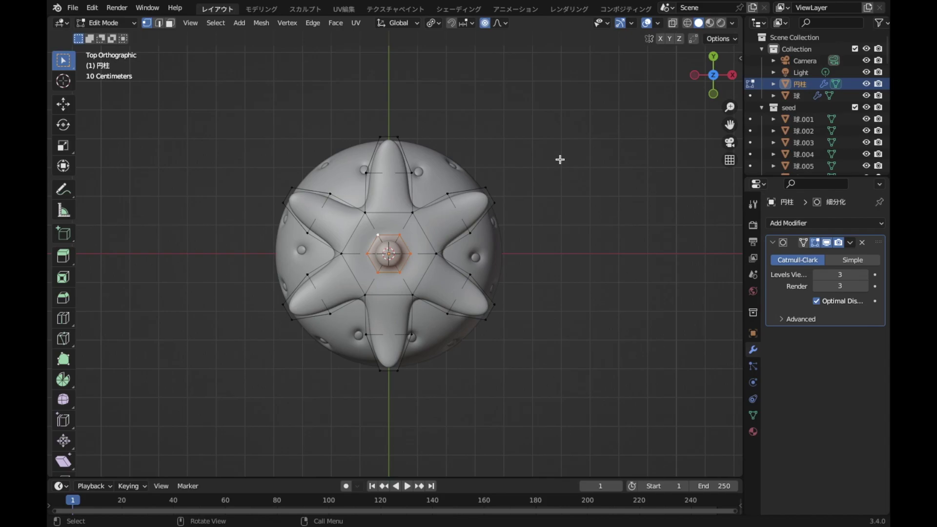
pyautogui.keyDown('shift'); pyautogui.moveTo(560, 160); pyautogui.dragTo(584, 166, button='middle'); pyautogui.keyUp('shift')
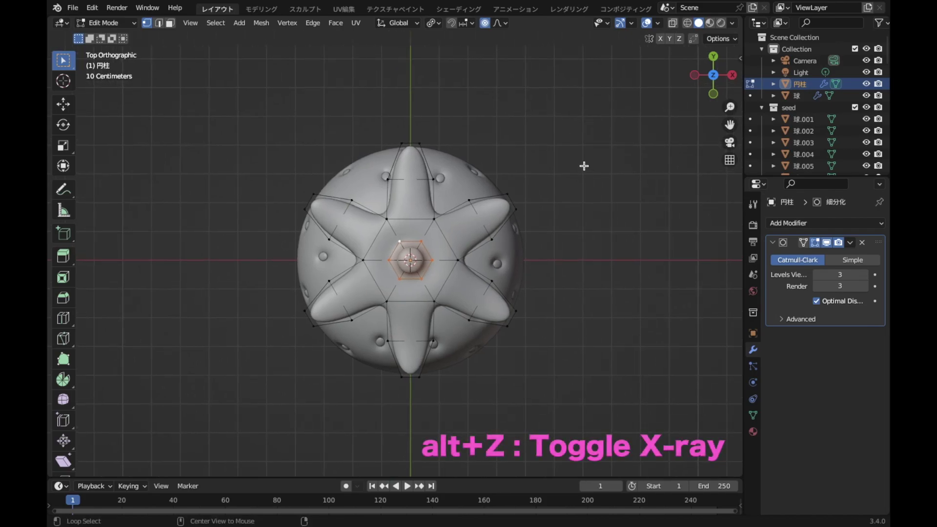
pyautogui.hotkey('alt', 'z')
pyautogui.moveTo(356, 84); pyautogui.dragTo(499, 148)
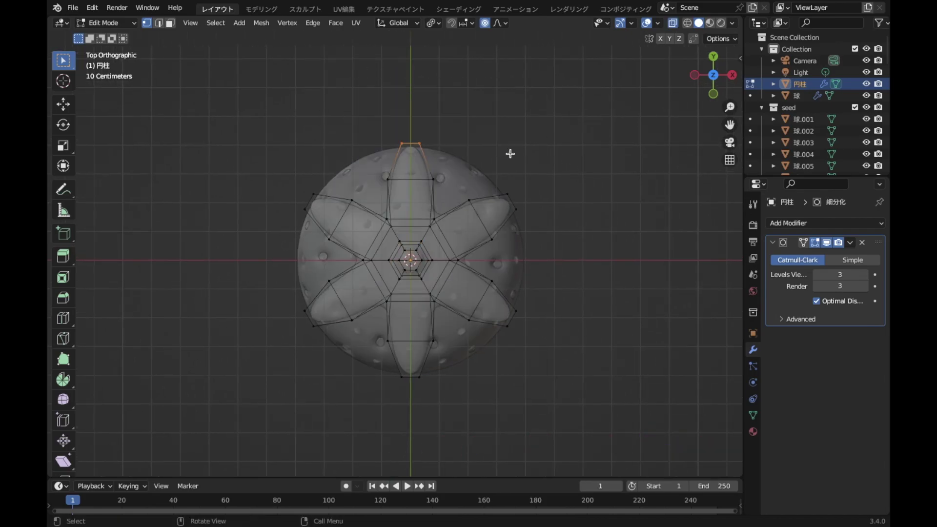
pyautogui.moveTo(211, 103)
pyautogui.keyDown('shift'); pyautogui.mouseDown()
pyautogui.moveTo(320, 395)
pyautogui.moveTo(510, 349)
pyautogui.mouseUp(); pyautogui.keyUp('shift')
pyautogui.keyDown('shift'); pyautogui.moveTo(634, 122); pyautogui.dragTo(497, 390); pyautogui.keyUp('shift')
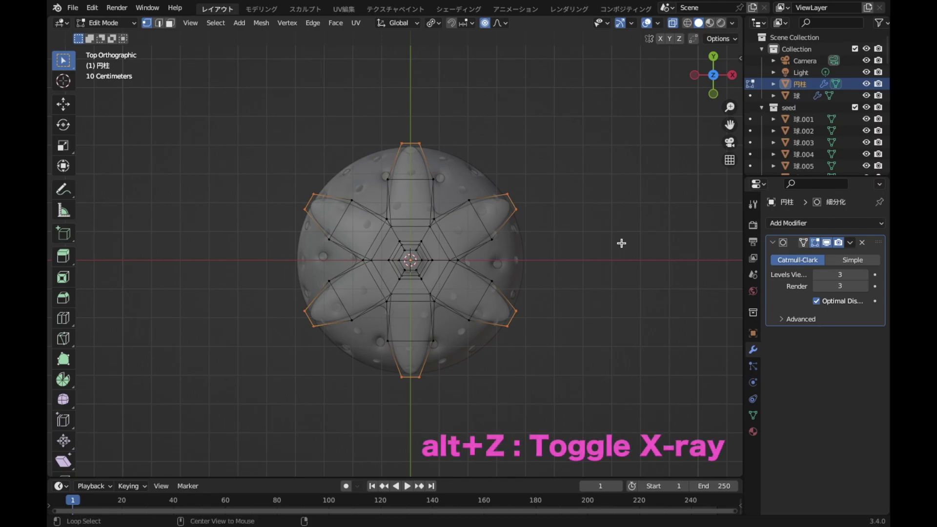
pyautogui.hotkey('alt', 'z')
# Lower the selected leaf tips about 0.0225 m along Z and return to Object Mode.
pyautogui.moveTo(615, 254); pyautogui.dragTo(598, 162, button='middle')
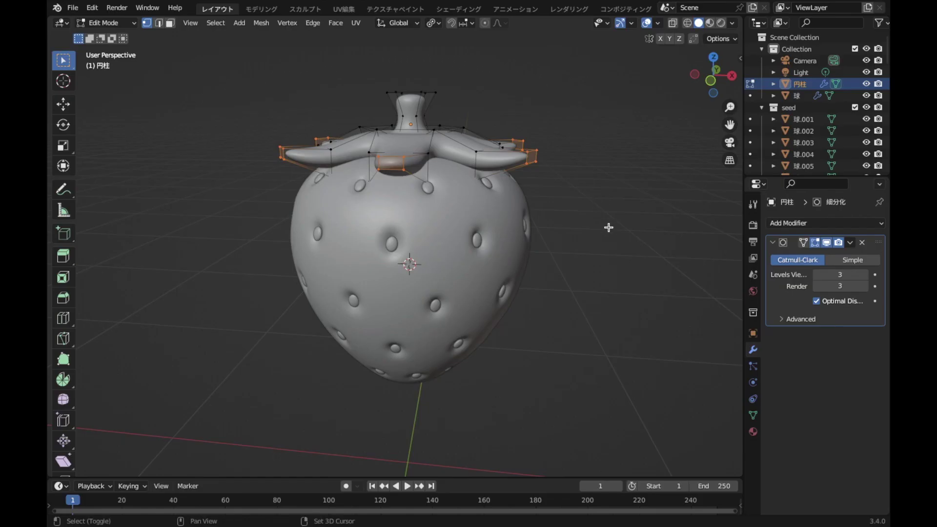
pyautogui.keyDown('shift'); pyautogui.moveTo(607, 224); pyautogui.dragTo(613, 266, button='middle'); pyautogui.keyUp('shift')
pyautogui.press('g')
pyautogui.press('z')
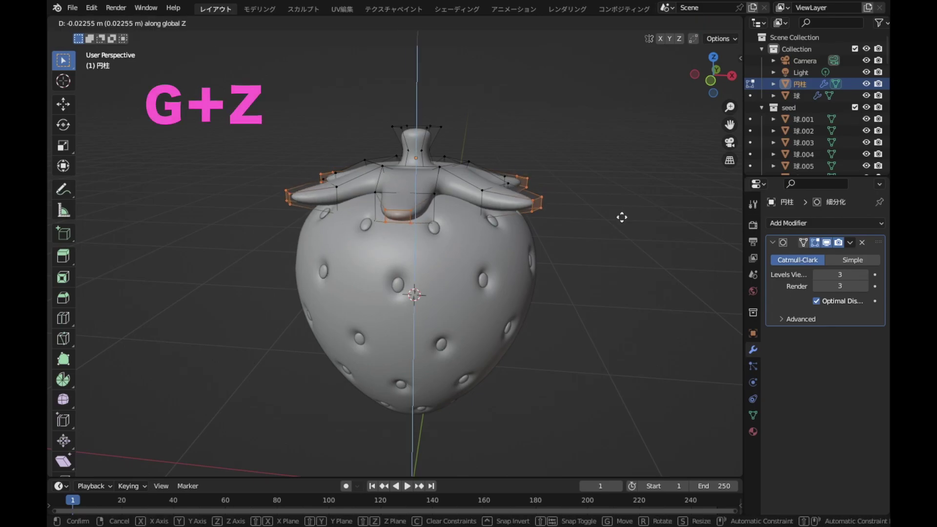
pyautogui.click(622, 217)
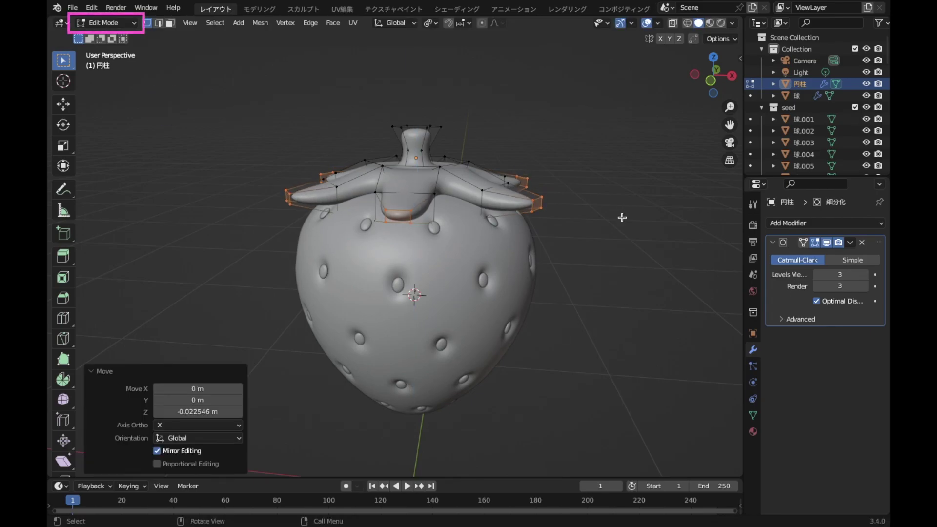
pyautogui.press('Tab')
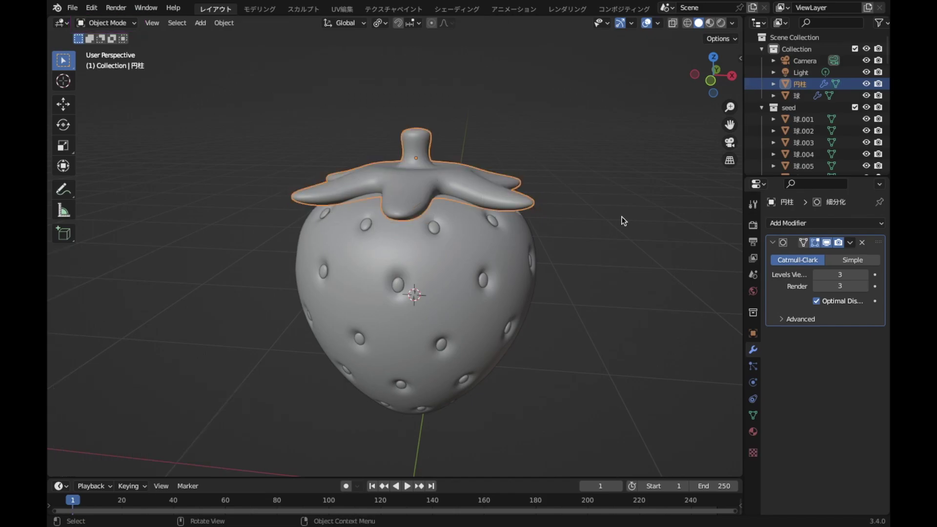
# Stretch the calyx to 1.057 on Z and raise it 0.012708 m.
pyautogui.press('z')
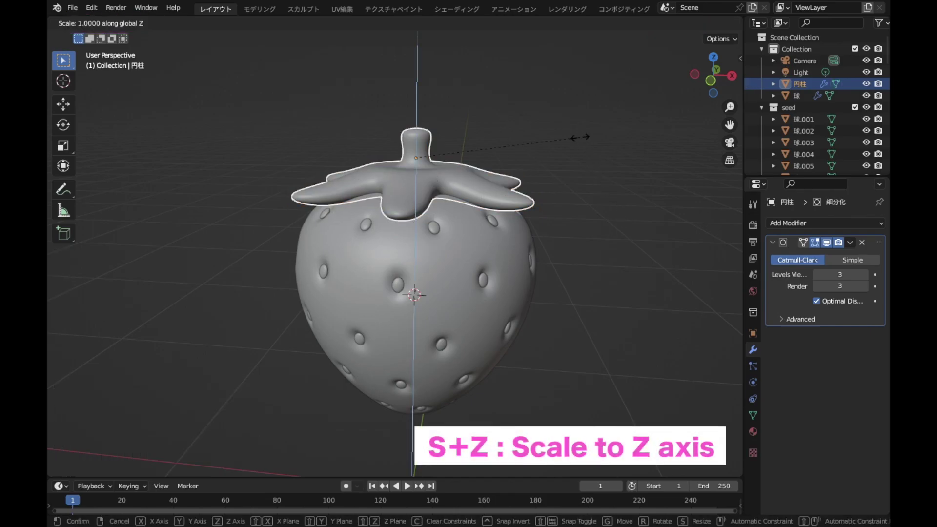
pyautogui.click(589, 141)
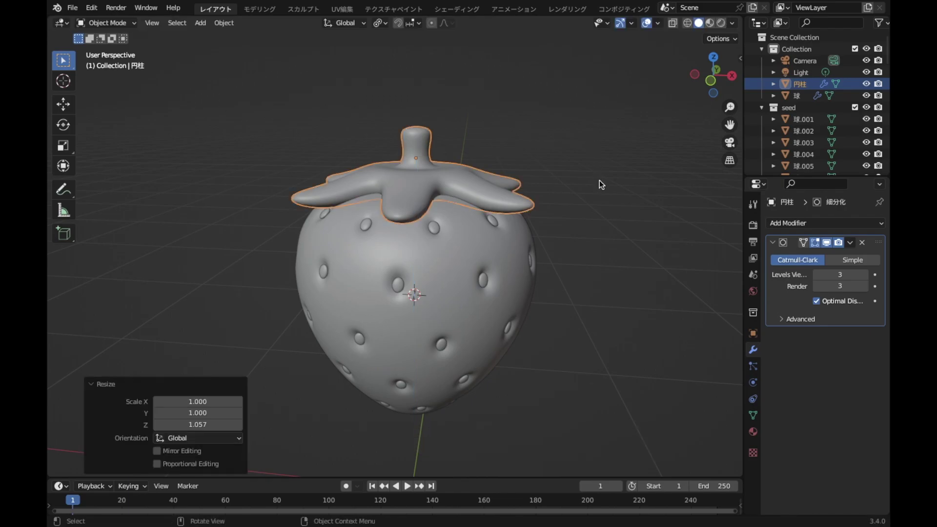
pyautogui.press('g')
pyautogui.press('z')
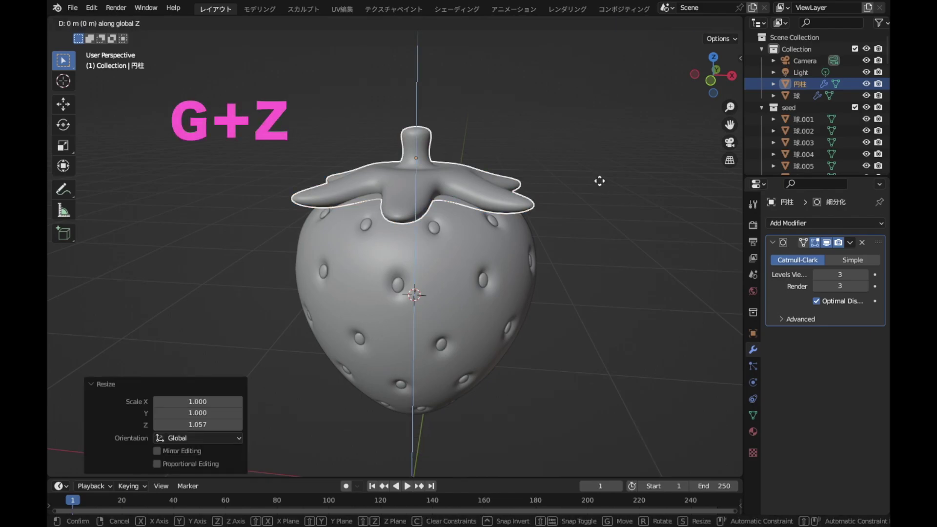
pyautogui.click(598, 176)
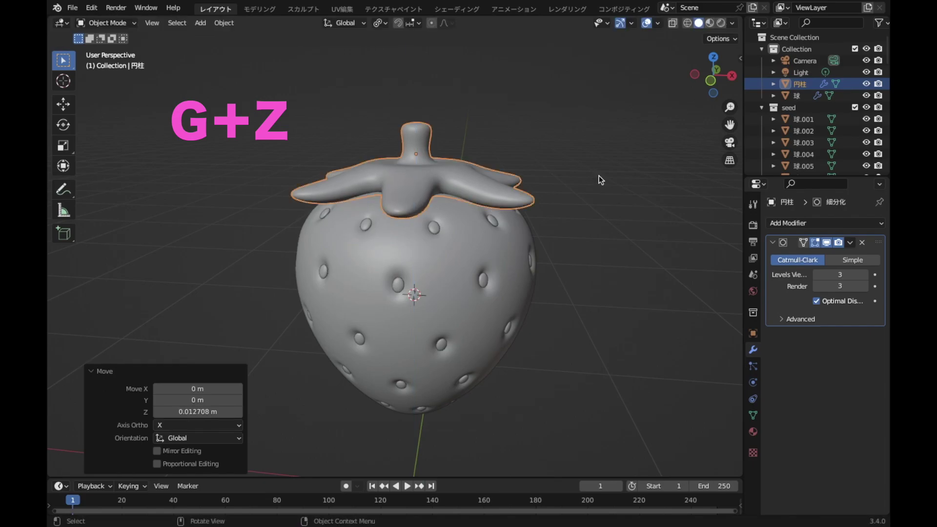
# Shrink the calyx uniformly to 0.949 and select the seed collection.
pyautogui.press('s')
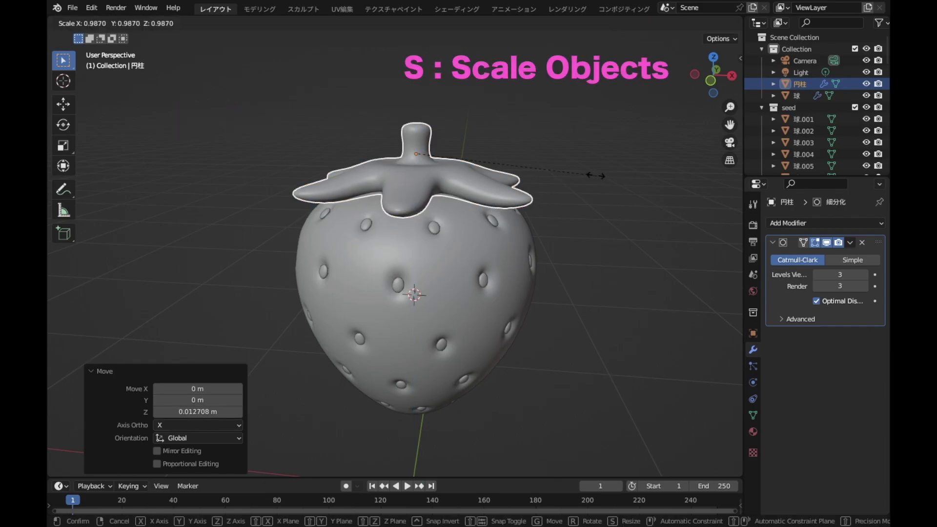
pyautogui.click(590, 170)
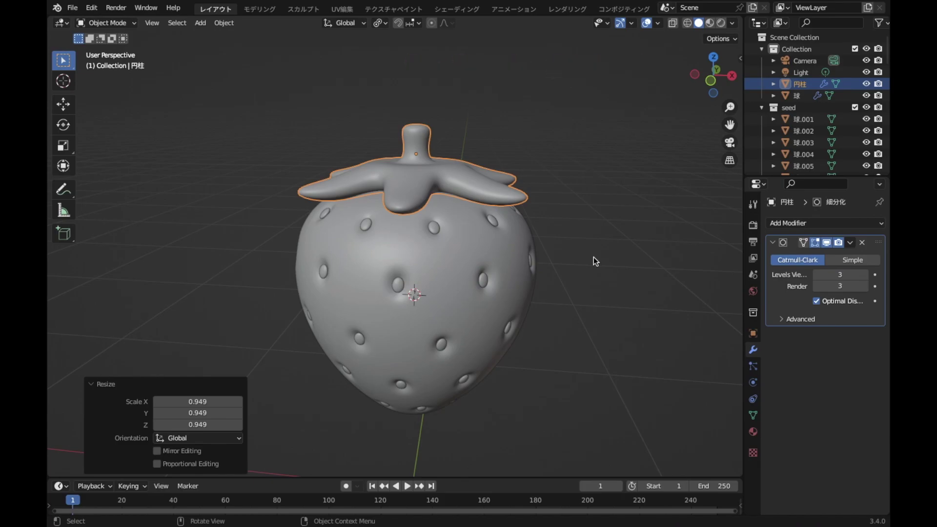
pyautogui.click(813, 104)
# Select all seeds, set their origins to geometry, and pivot on individual origins.
pyautogui.rightClick(801, 109)
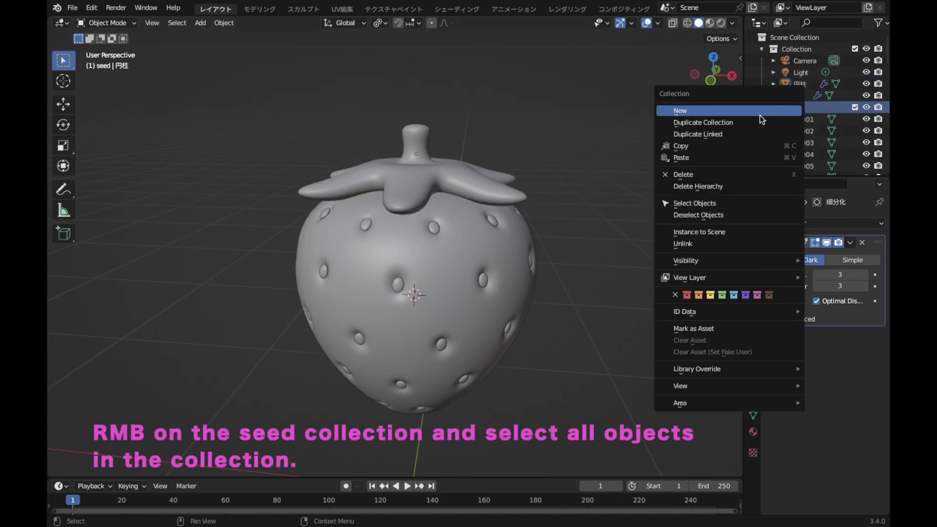
pyautogui.click(734, 204)
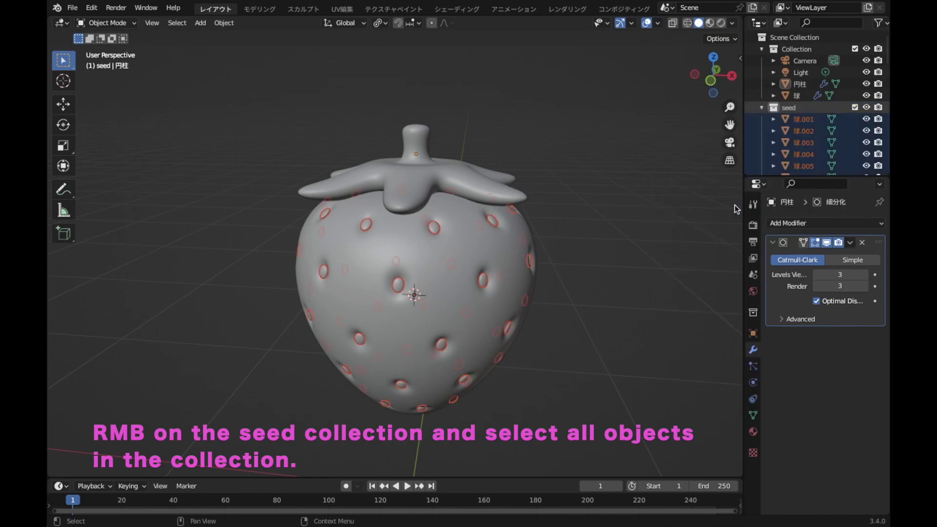
pyautogui.click(708, 81)
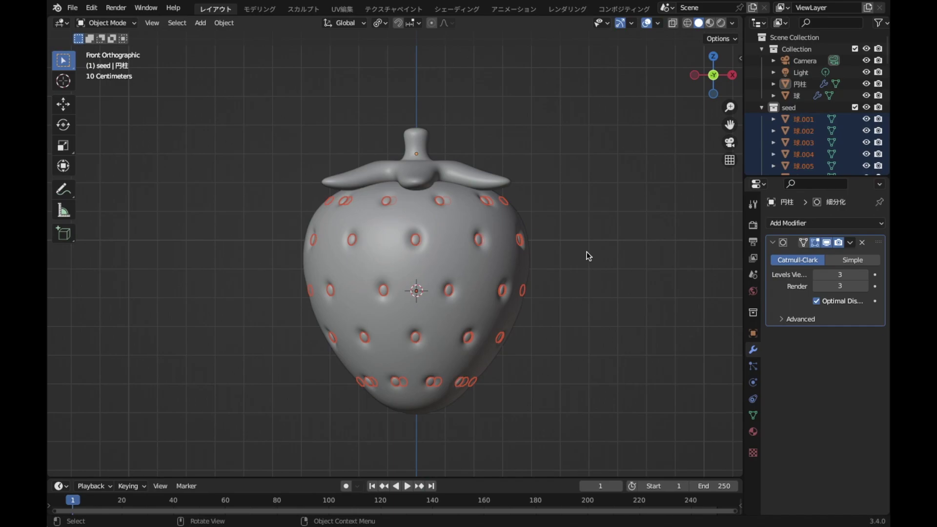
pyautogui.click(224, 23)
pyautogui.moveTo(244, 48)
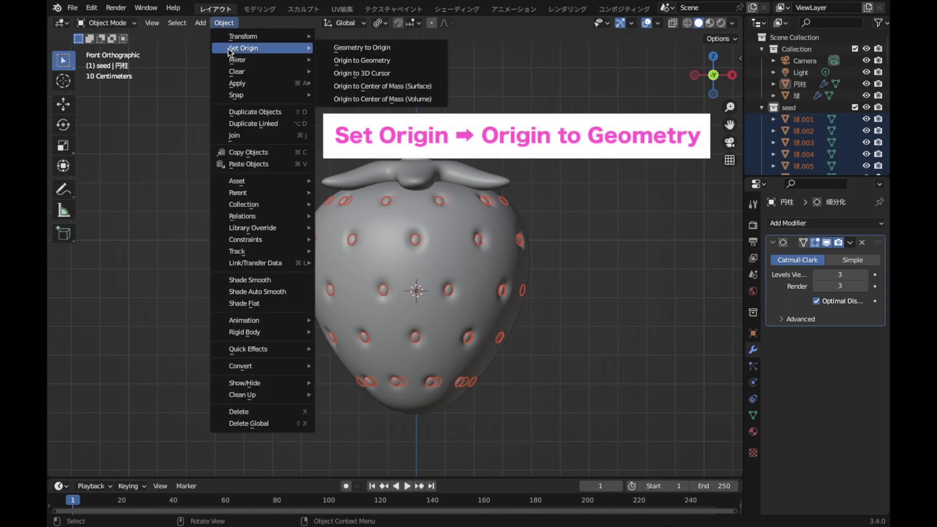
pyautogui.click(423, 61)
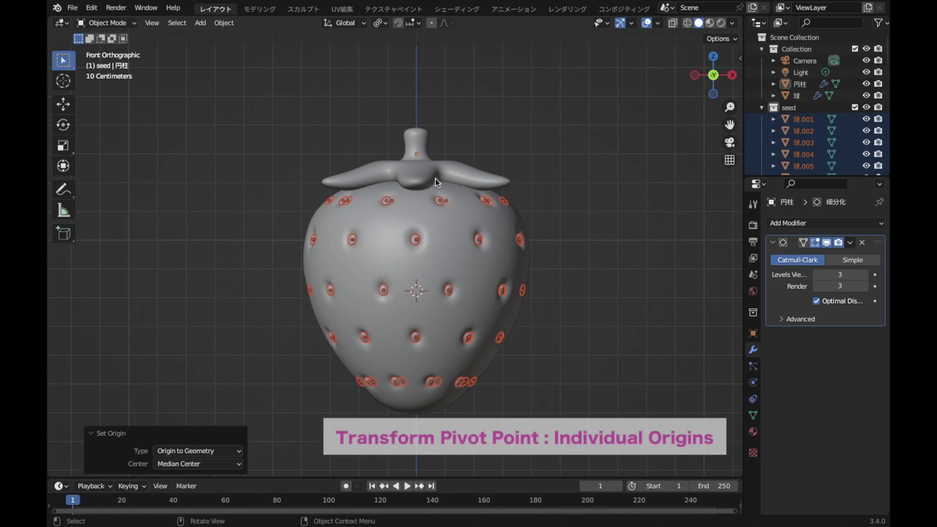
pyautogui.click(380, 23)
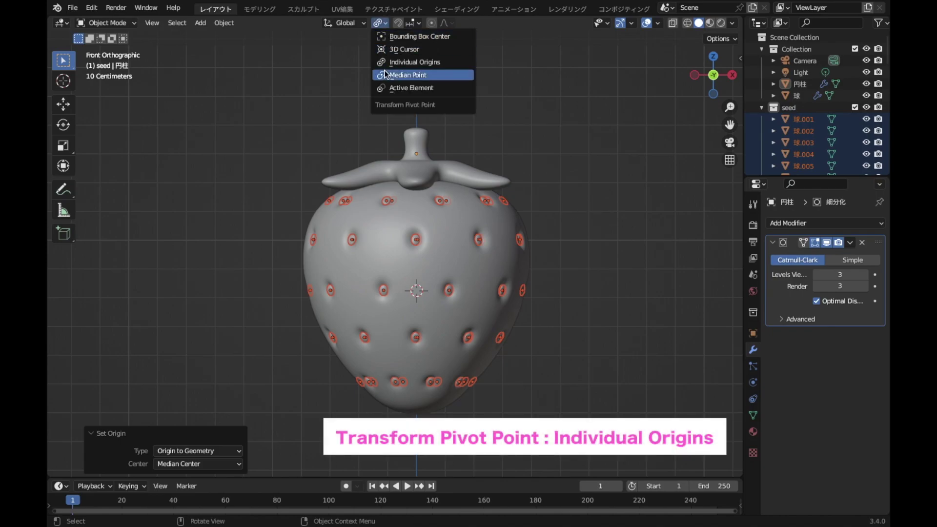
pyautogui.click(438, 64)
# Enlarge the seeds 1.035, stretch them to 1.060 along X, then deselect.
pyautogui.press('s')
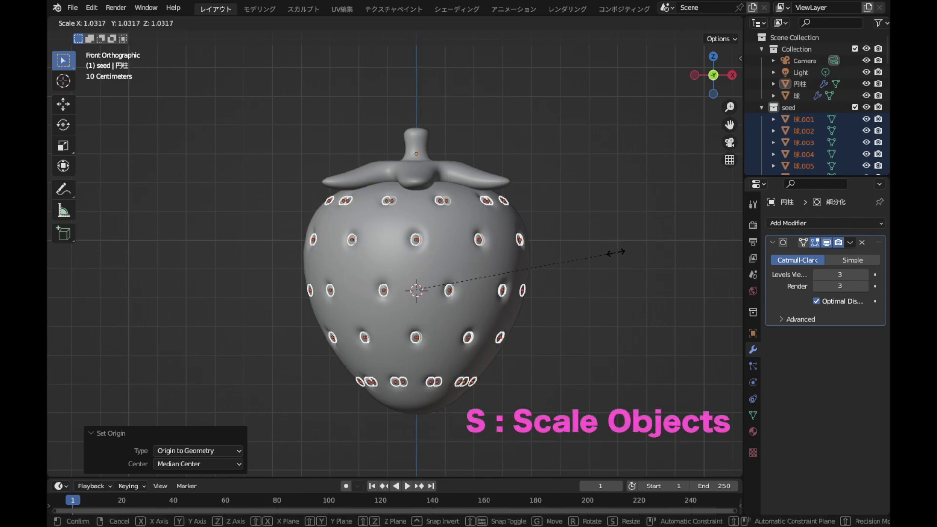
pyautogui.click(615, 253)
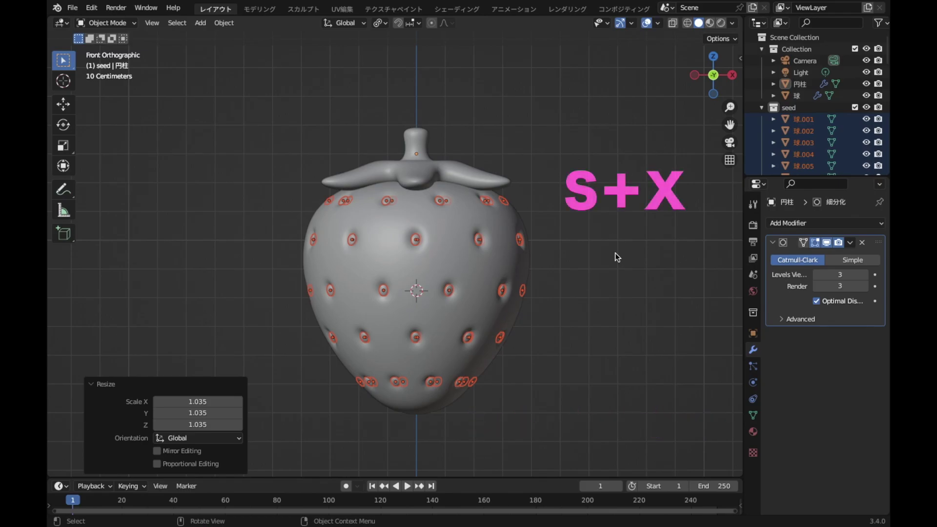
pyautogui.press('s')
pyautogui.press('x')
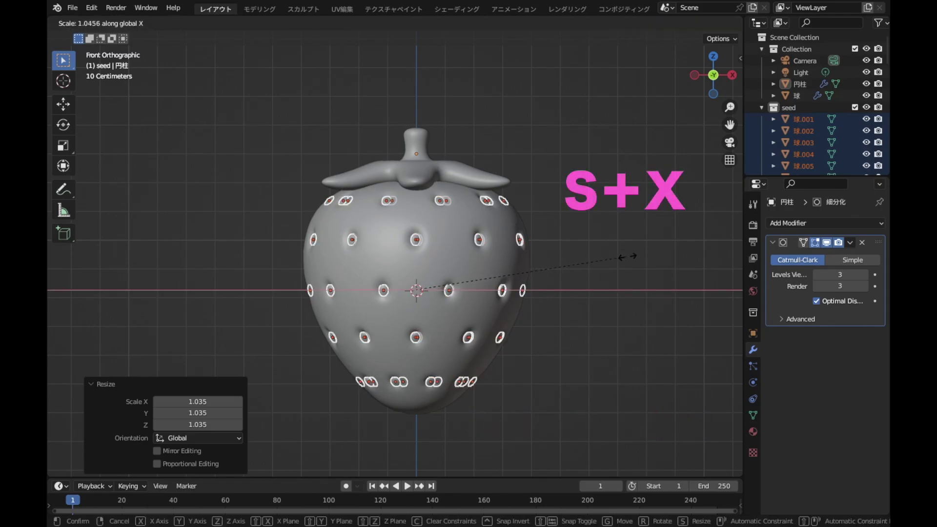
pyautogui.click(628, 256)
pyautogui.scroll(1, 564, 299)
pyautogui.scroll(1, 568, 292)
pyautogui.click(598, 256)
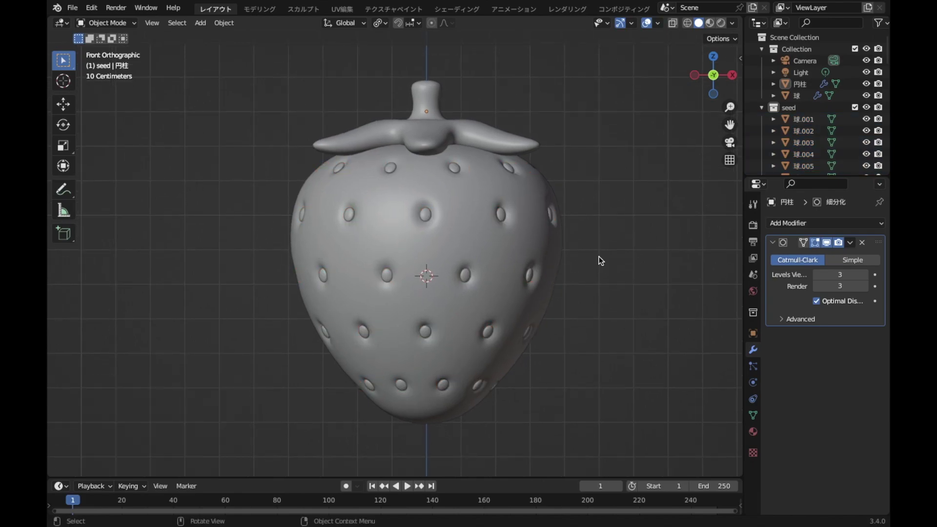
# Set the pivot to Bounding Box Center and hide the stem-and-leaves calyx.
pyautogui.click(383, 23)
pyautogui.click(452, 37)
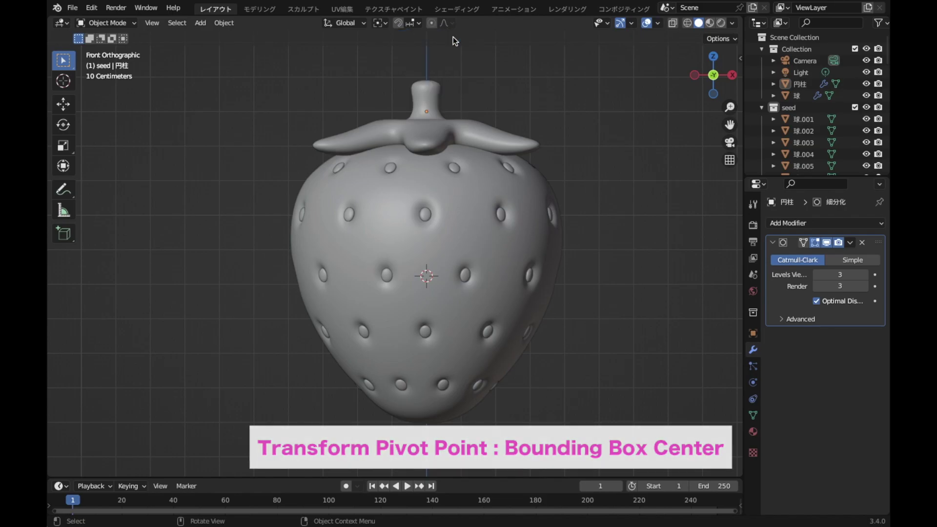
pyautogui.scroll(-1, 601, 204)
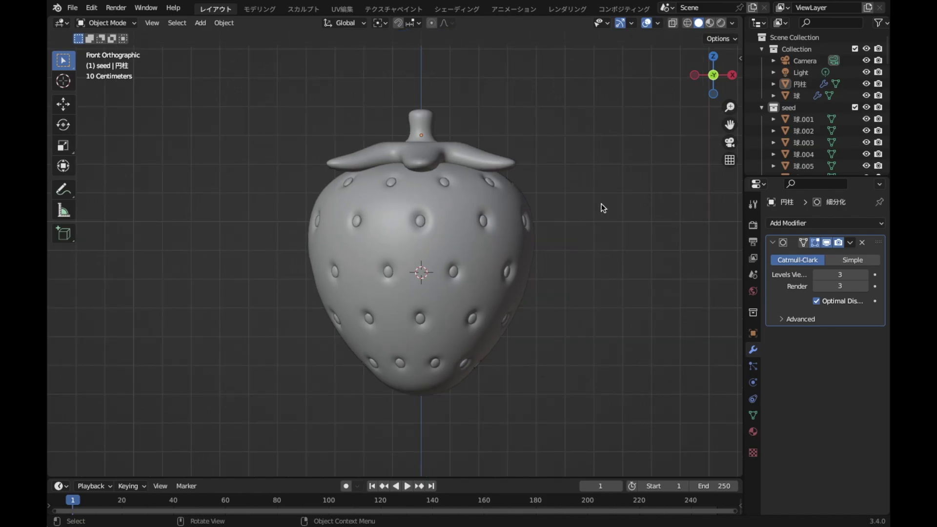
pyautogui.click(483, 151)
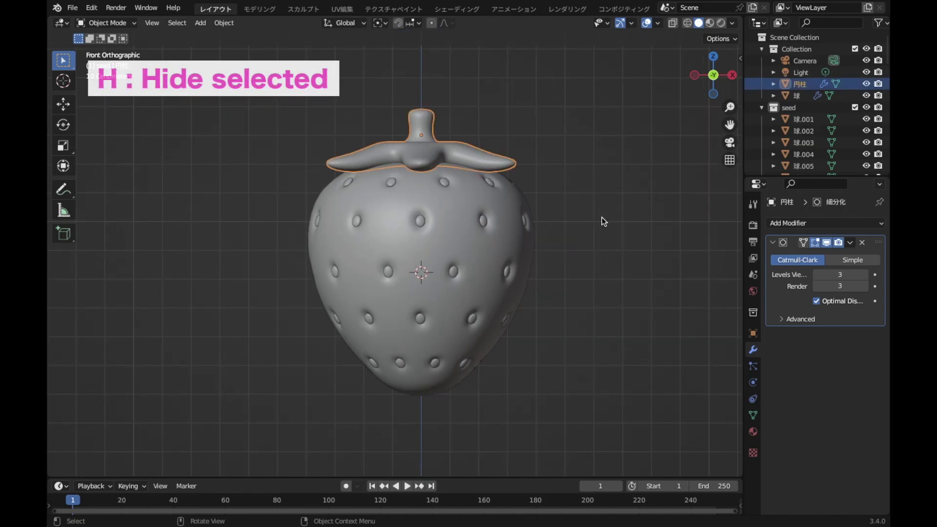
pyautogui.press('h')
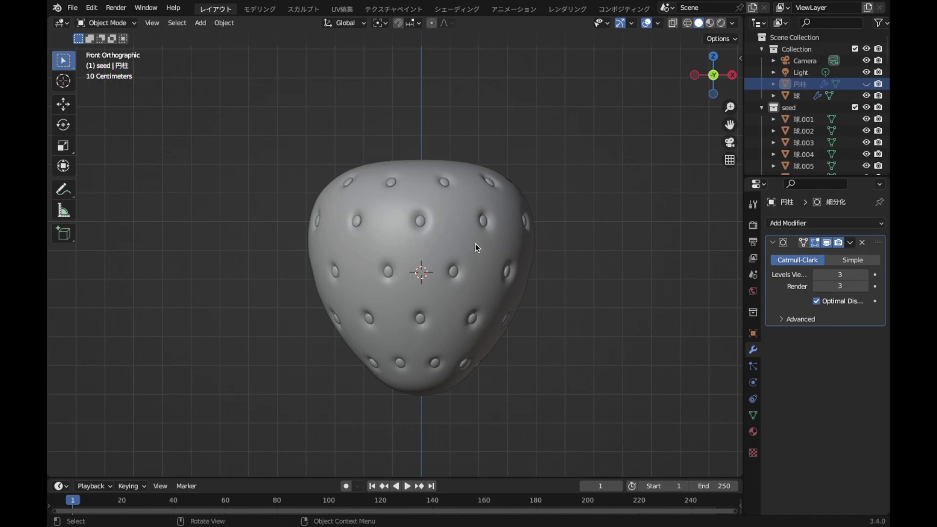
# Select the strawberry body and all seeds together and enter Edit Mode.
pyautogui.moveTo(289, 119); pyautogui.dragTo(572, 418)
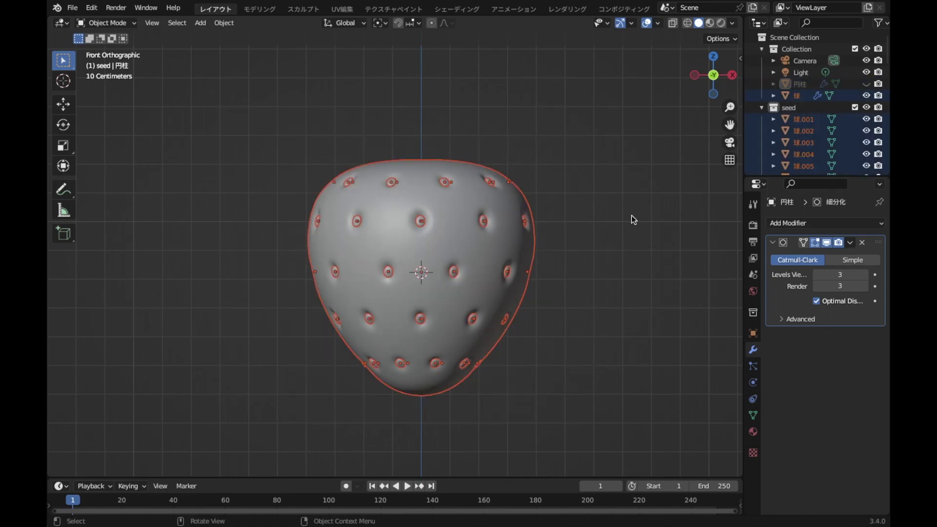
pyautogui.hotkey('alt', 'a')
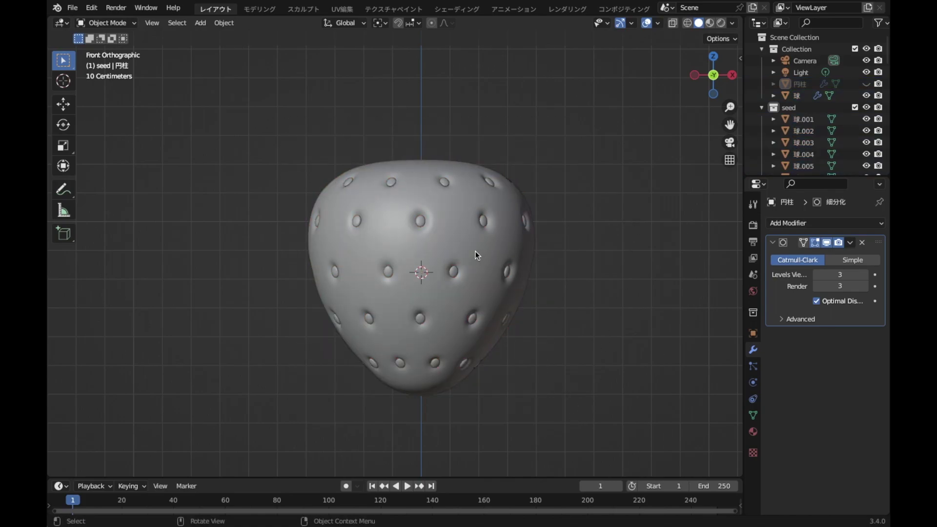
pyautogui.click(500, 313)
pyautogui.keyDown('shift'); pyautogui.moveTo(286, 125); pyautogui.dragTo(554, 416); pyautogui.keyUp('shift')
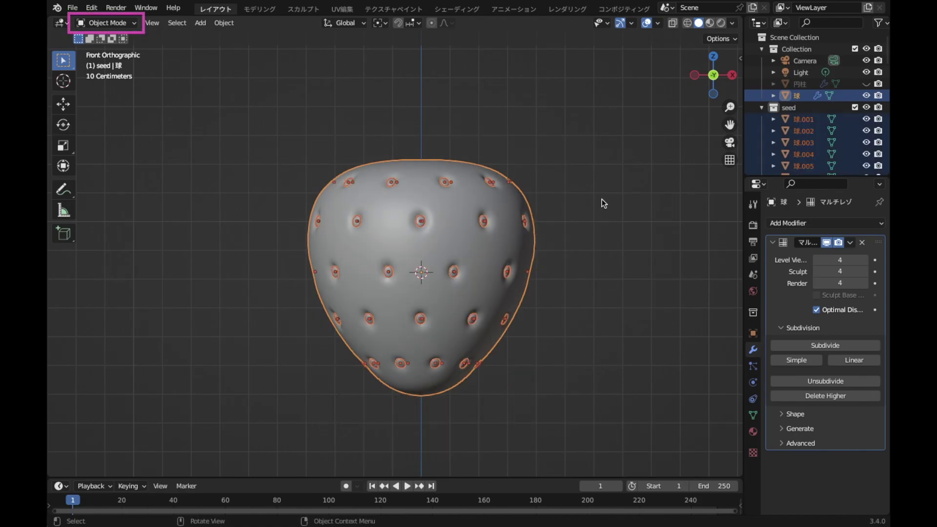
pyautogui.press('Tab')
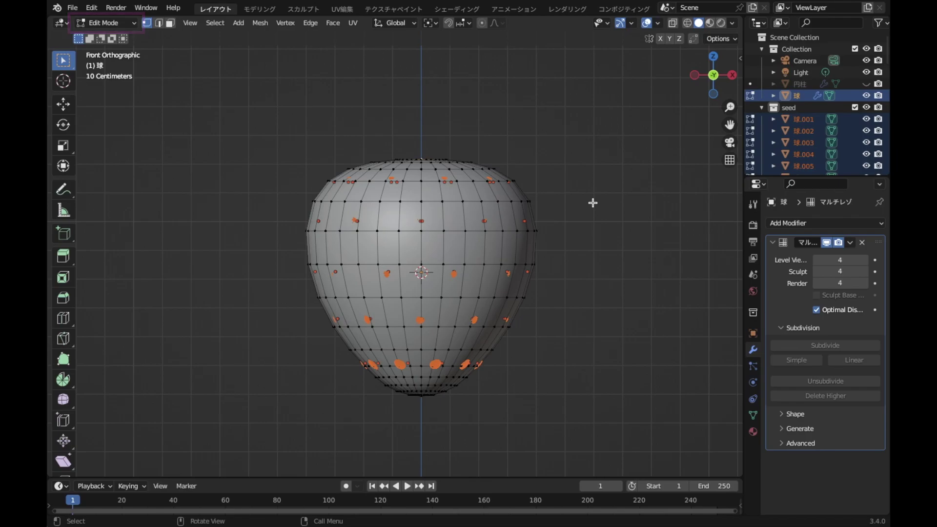
# Scale the body's lower edge loop to 0.926 with proportional editing, then unhide the calyx.
pyautogui.hotkey('alt', 'a')
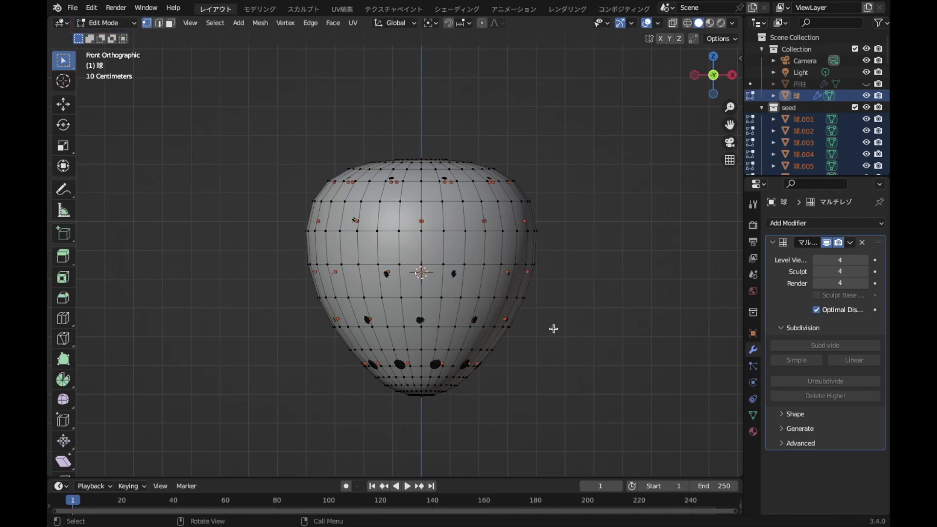
pyautogui.keyDown('alt'); pyautogui.click(443, 350); pyautogui.keyUp('alt')
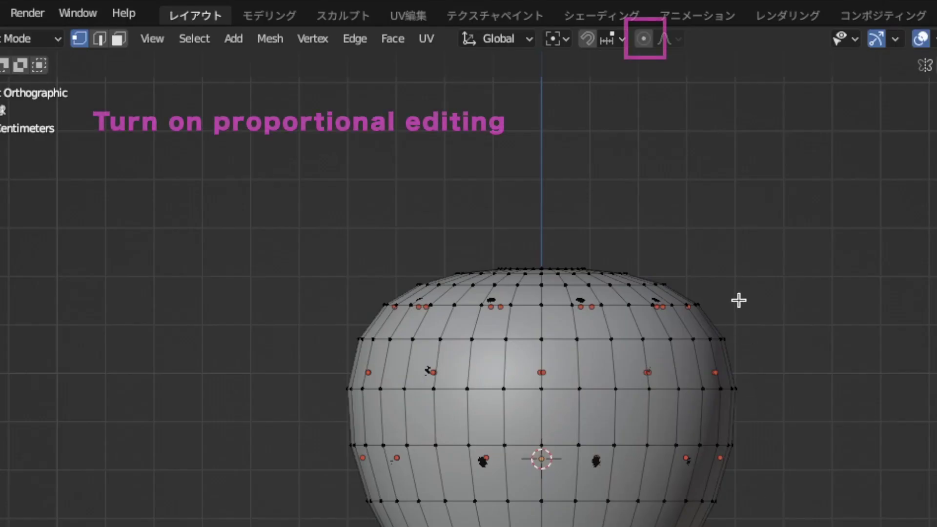
pyautogui.click(648, 42)
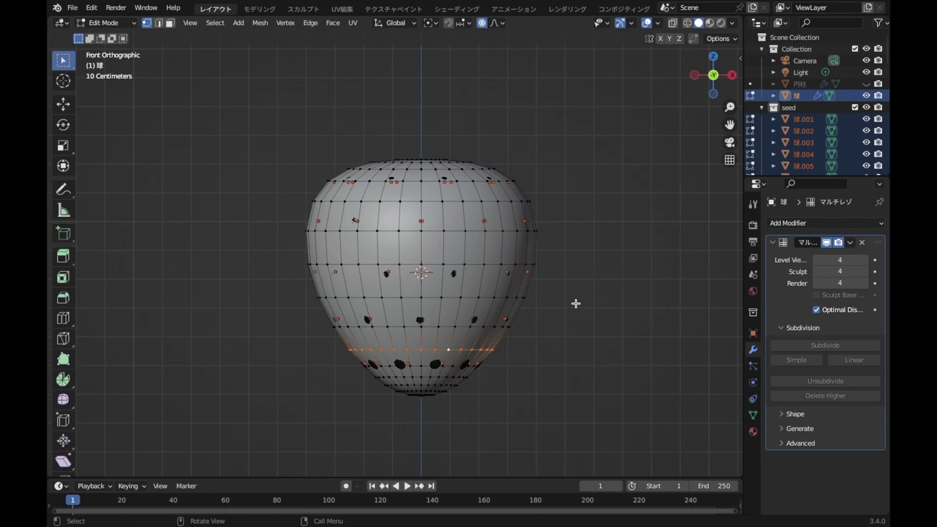
pyautogui.press('s')
pyautogui.scroll(1, 574, 303)
pyautogui.scroll(2, 575, 303)
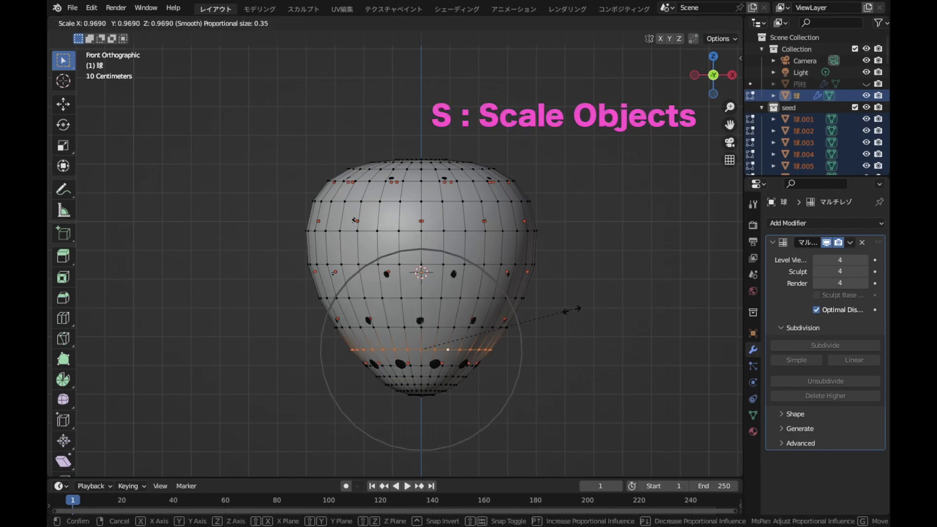
pyautogui.scroll(1, 566, 315)
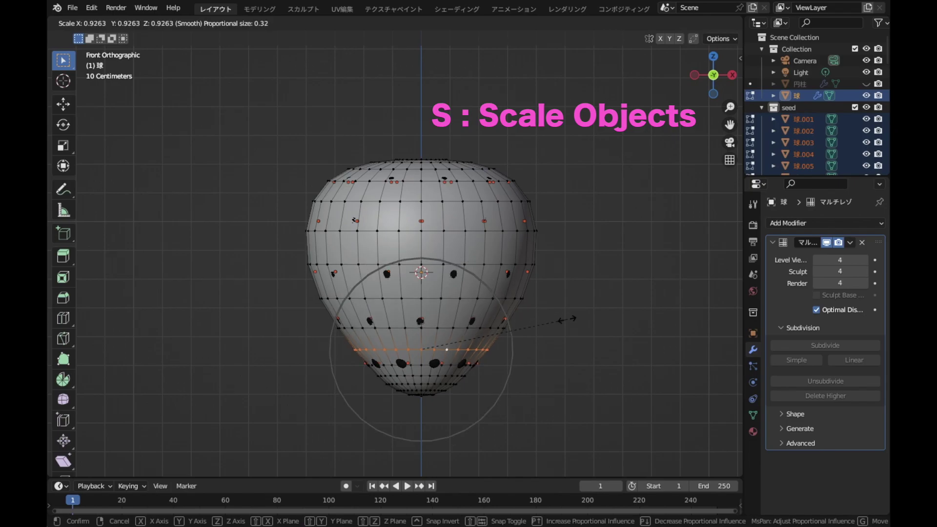
pyautogui.click(565, 314)
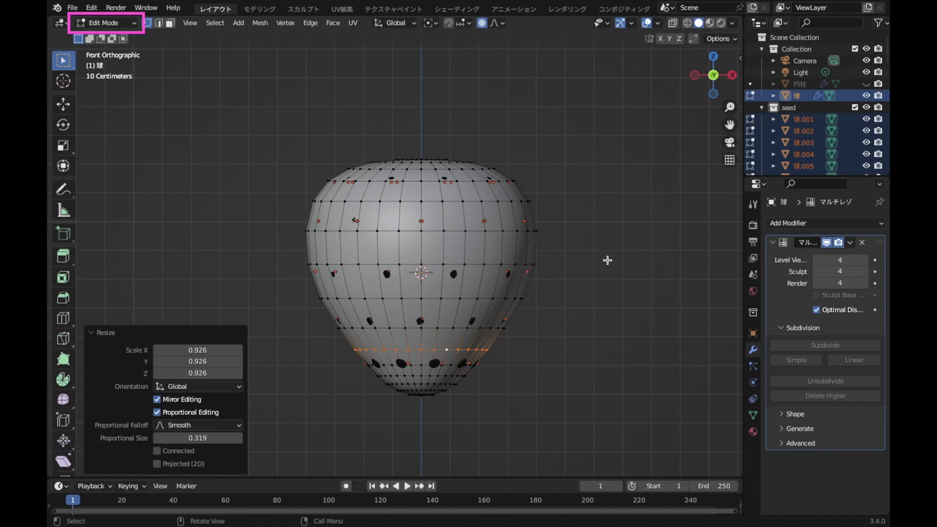
pyautogui.press('Tab')
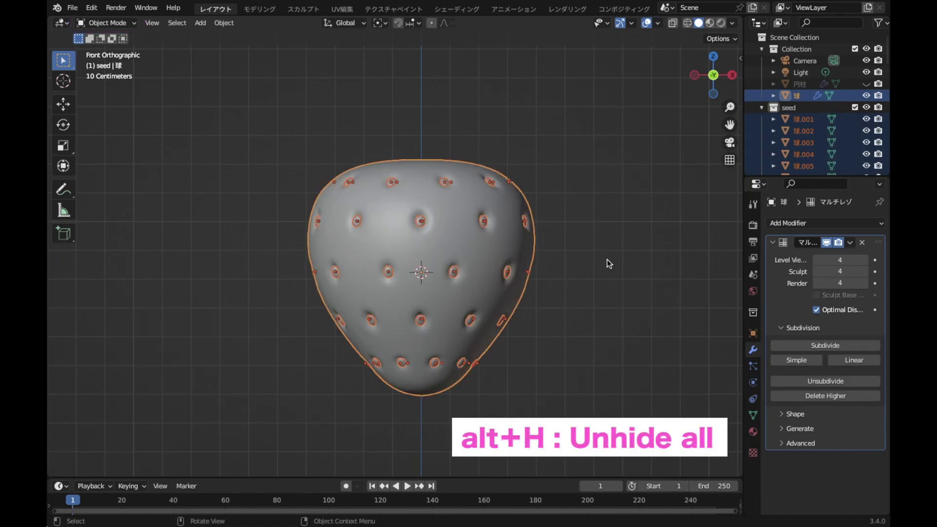
pyautogui.hotkey('alt', 'h')
# Deselect all, orbit to a perspective view, and make Collection the active collection.
pyautogui.hotkey('alt', 'a')
pyautogui.moveTo(609, 264)
pyautogui.mouseDown(button='middle')
pyautogui.moveTo(529, 309)
pyautogui.moveTo(527, 276)
pyautogui.moveTo(457, 282)
pyautogui.moveTo(586, 259)
pyautogui.mouseUp(button='middle')
pyautogui.scroll(-2, 529, 309)
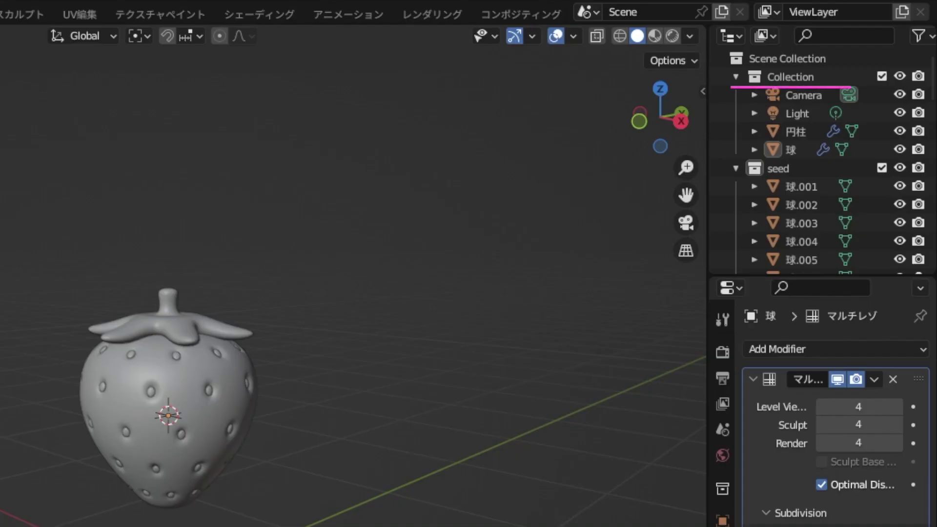
pyautogui.click(764, 77)
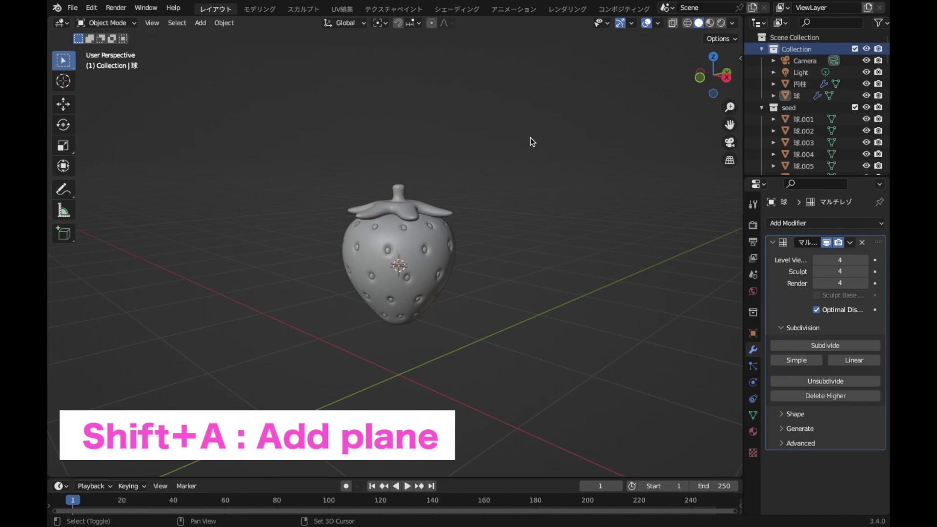
# Add a mesh plane beneath the strawberry.
pyautogui.hotkey('shift', 'a')
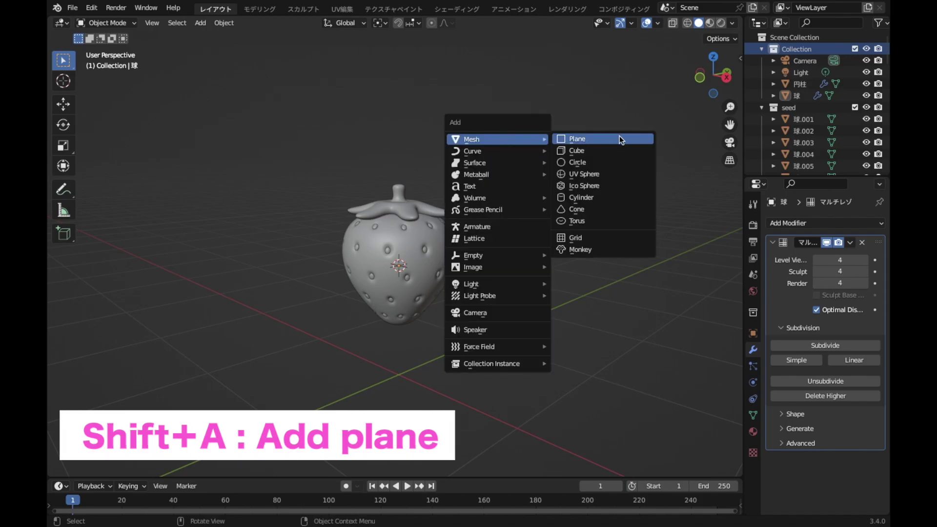
pyautogui.click(619, 138)
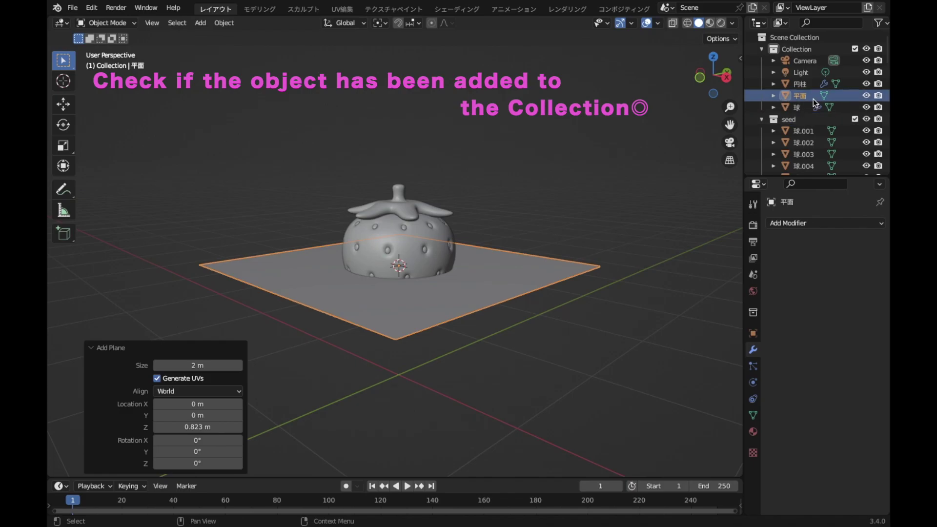
pyautogui.moveTo(522, 203); pyautogui.dragTo(541, 286, button='middle')
pyautogui.scroll(-2, 541, 286)
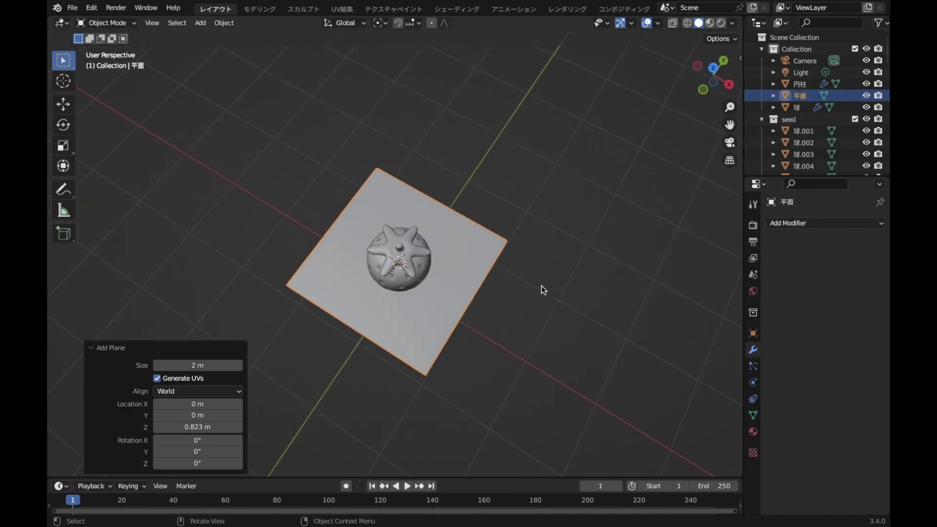
pyautogui.scroll(-1, 541, 285)
pyautogui.scroll(-1, 541, 285)
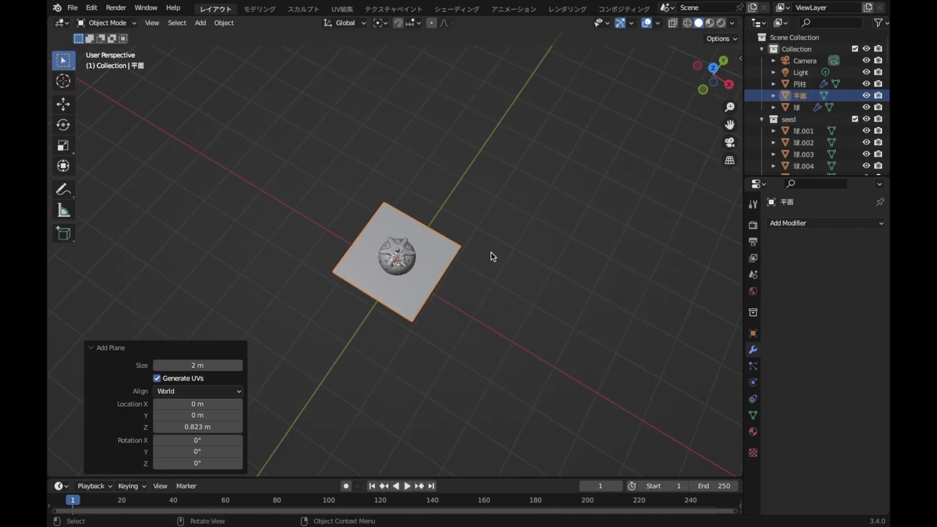
# Scale the plane to 3.596 and enter its Edit Mode.
pyautogui.press('s')
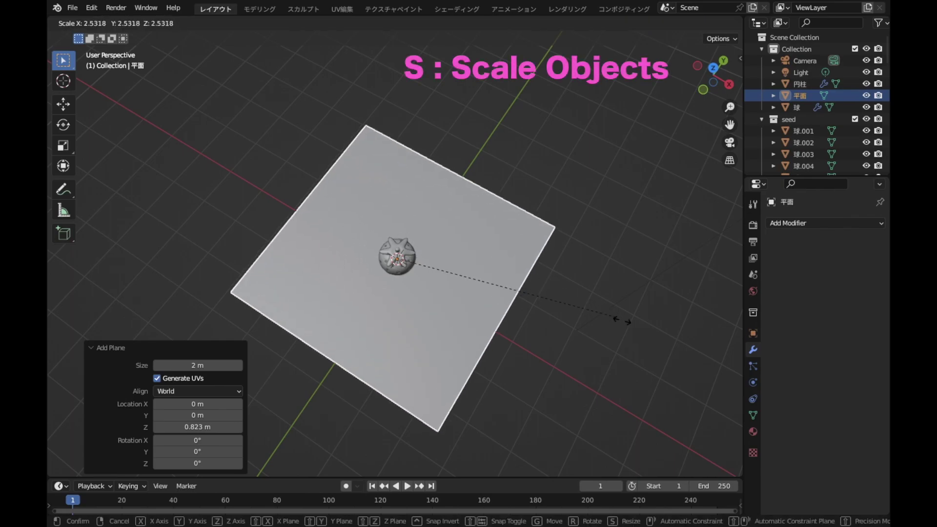
pyautogui.click(710, 329)
pyautogui.moveTo(622, 337); pyautogui.dragTo(608, 277, button='middle')
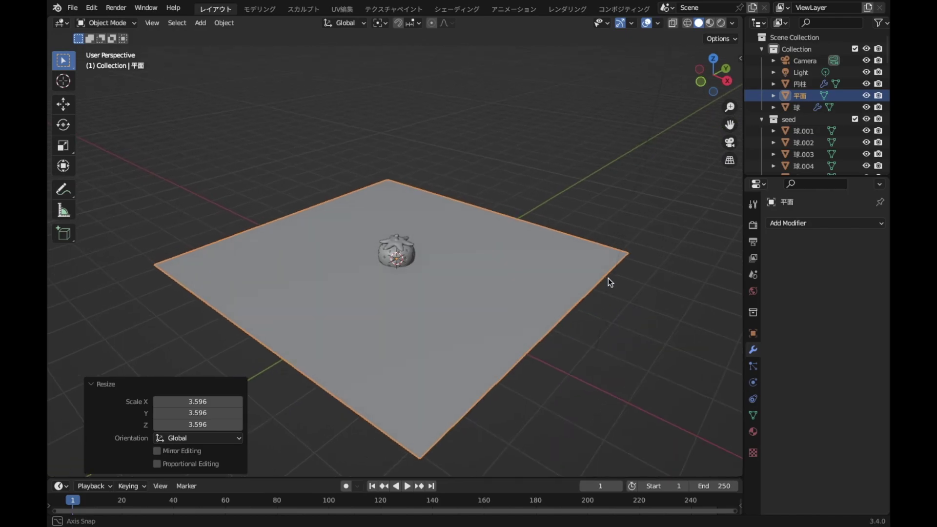
pyautogui.press('Tab')
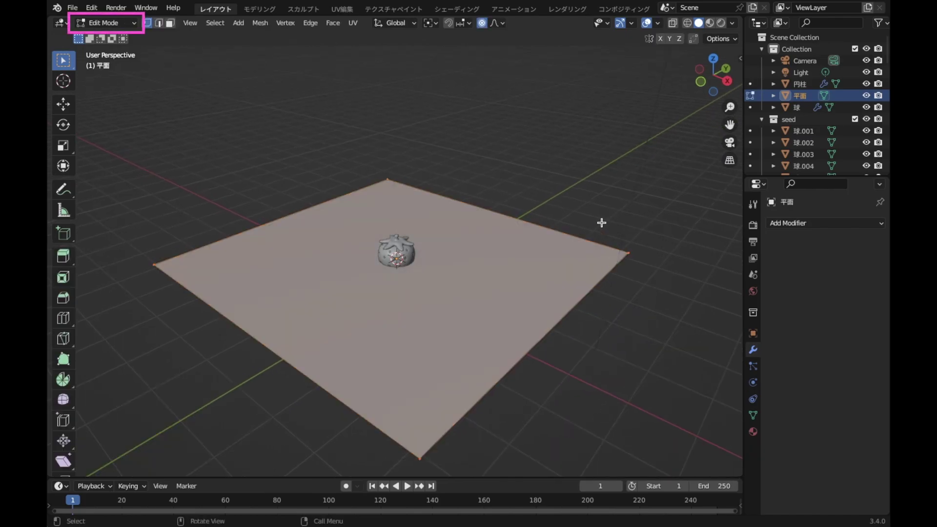
# Extrude the plane's far edge 6.5994 m straight up into a backdrop wall.
pyautogui.press('2')
pyautogui.scroll(3, 598, 262)
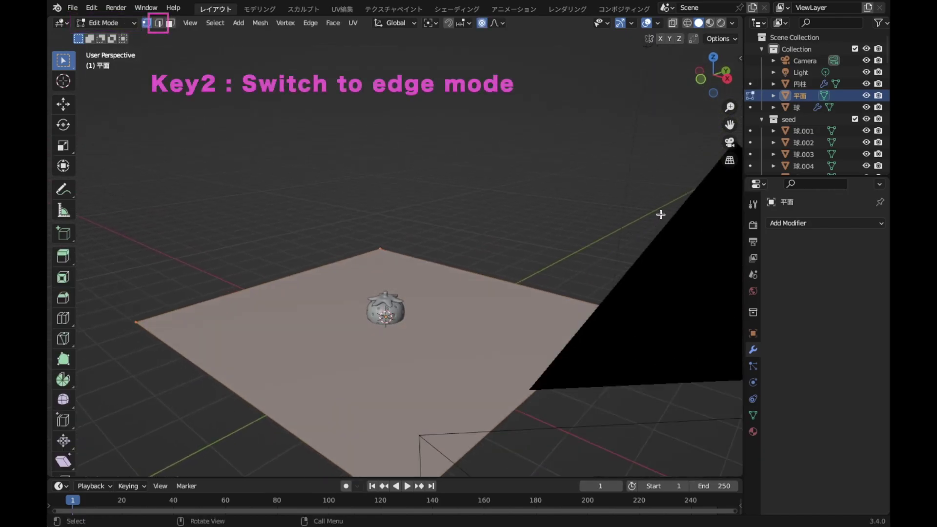
pyautogui.press('2')
pyautogui.scroll(1, 502, 255)
pyautogui.click(497, 278)
pyautogui.moveTo(627, 297)
pyautogui.mouseDown(button='middle')
pyautogui.moveTo(535, 357)
pyautogui.moveTo(542, 355)
pyautogui.mouseUp(button='middle')
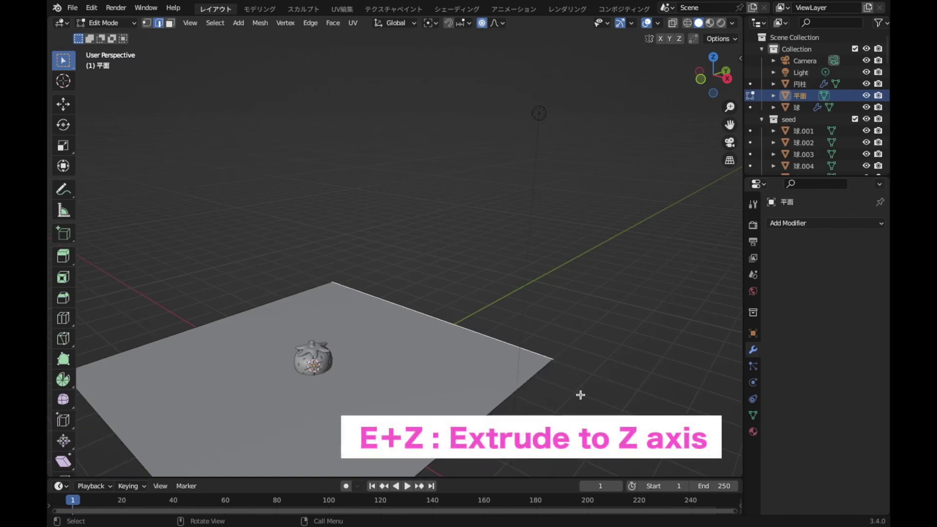
pyautogui.press('e')
pyautogui.press('z')
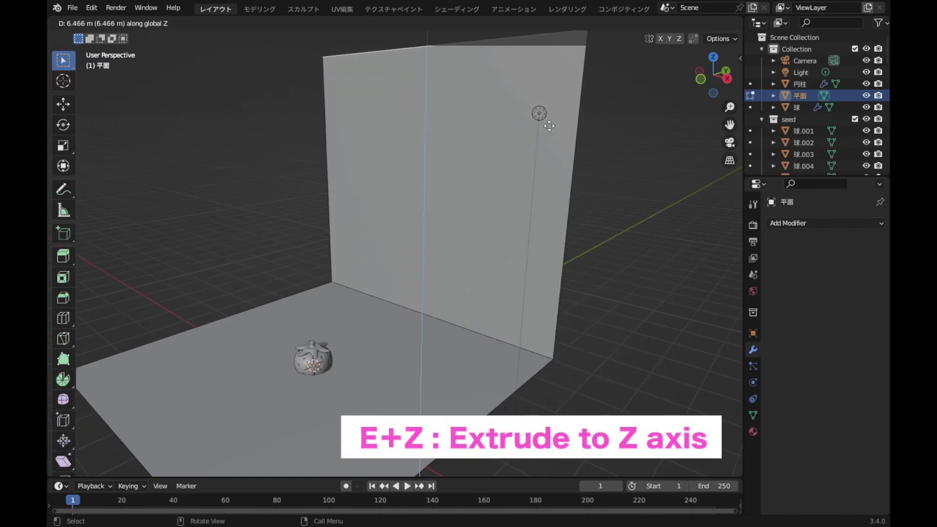
pyautogui.click(548, 123)
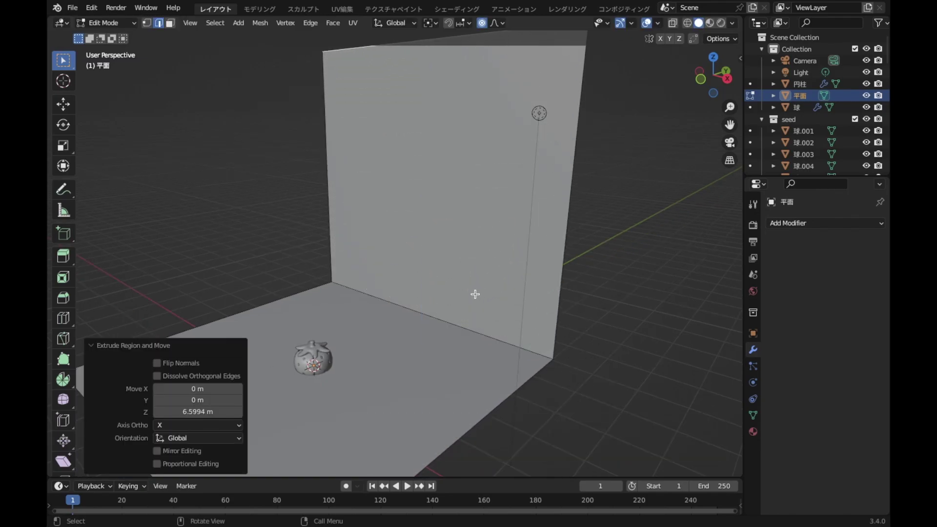
# Bevel the floor-to-wall corner edge to 0.744 m with 14 segments.
pyautogui.click(417, 313)
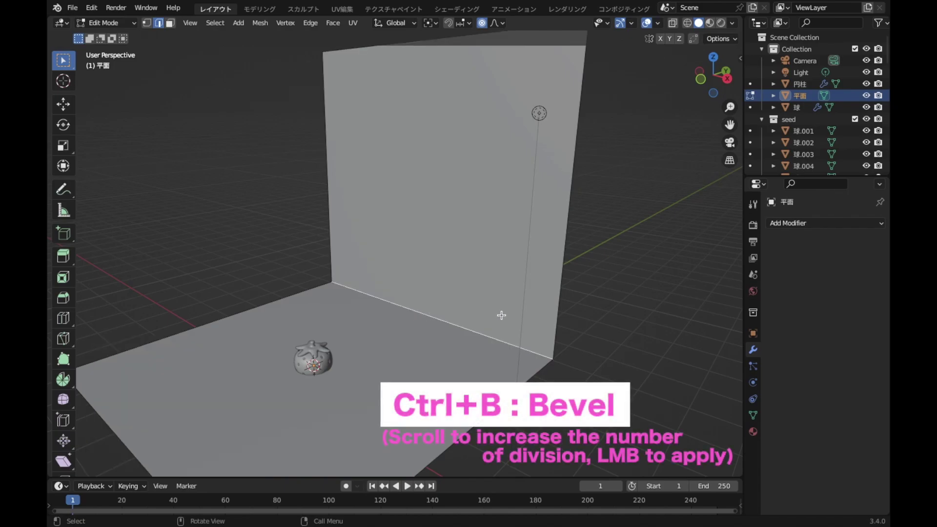
pyautogui.hotkey('ctrl', 'b')
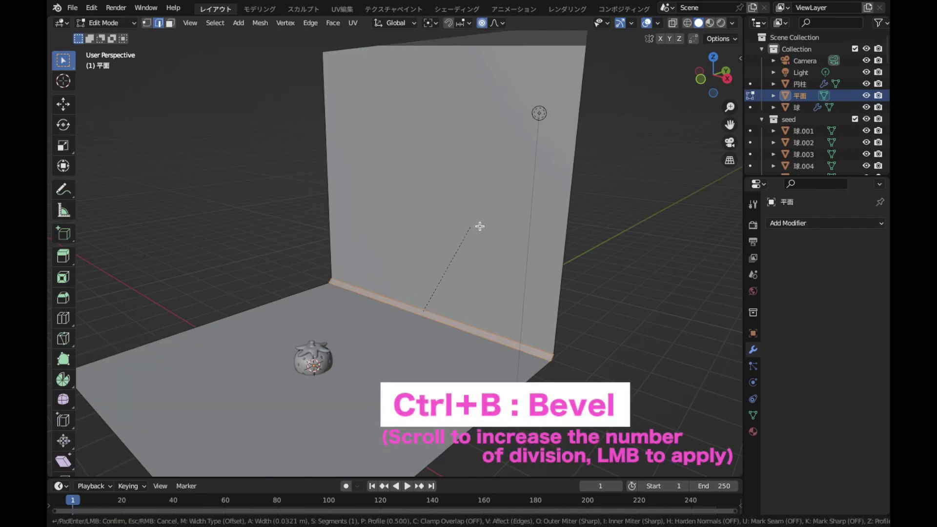
pyautogui.scroll(9, 594, 164)
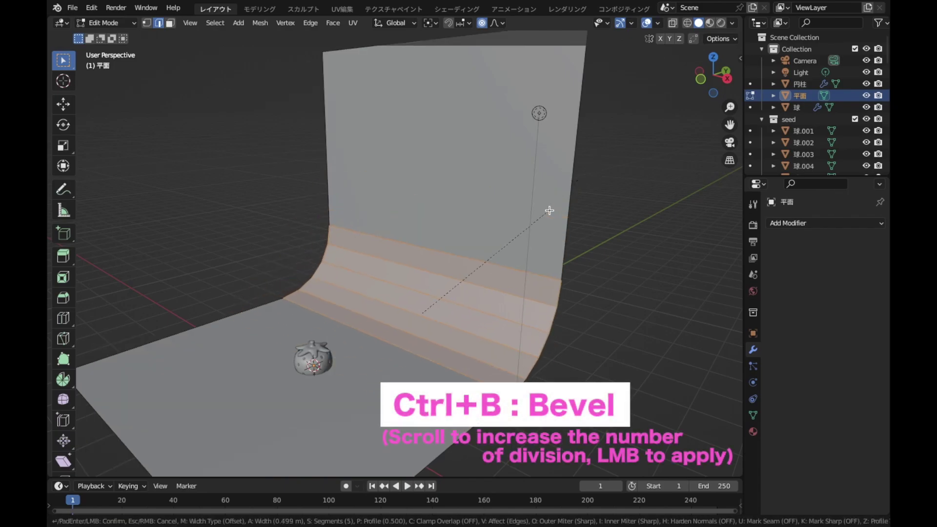
pyautogui.click(573, 186)
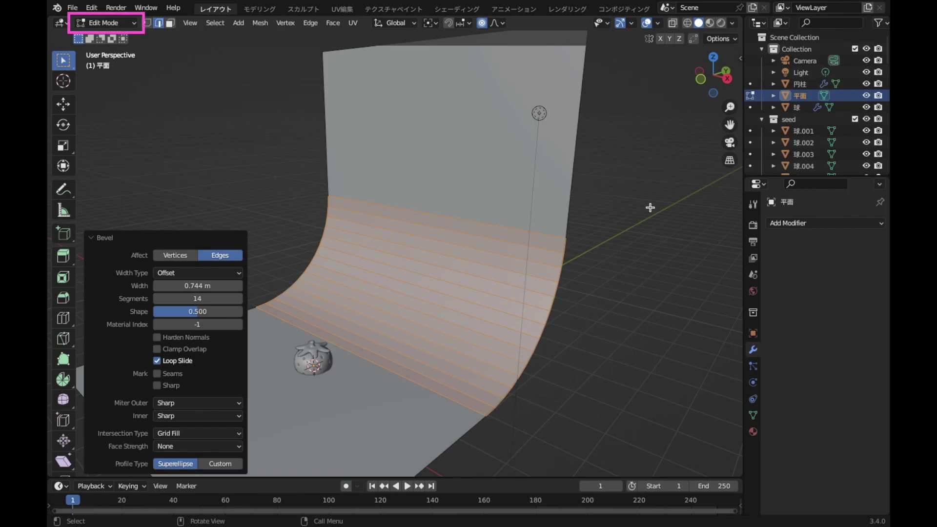
pyautogui.press('Tab')
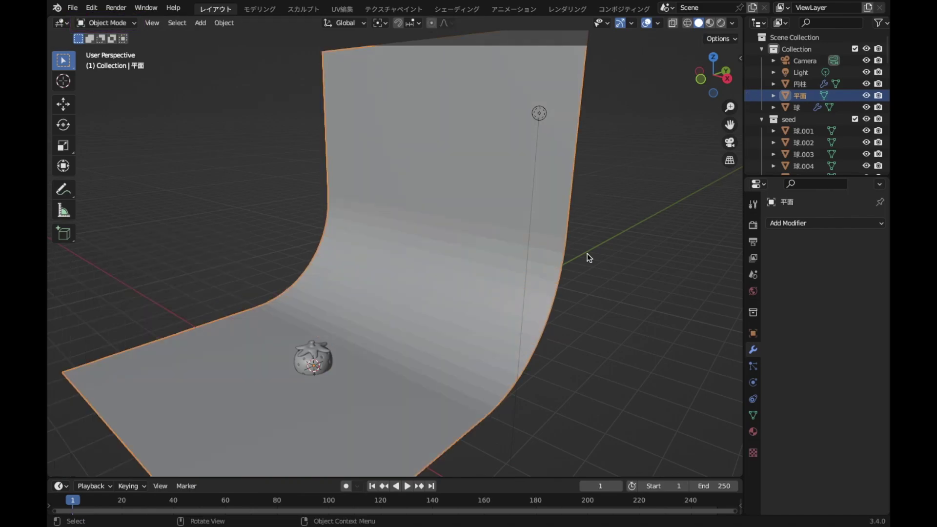
# Shade the backdrop smooth and widen it to 1.834 along X.
pyautogui.rightClick(674, 158)
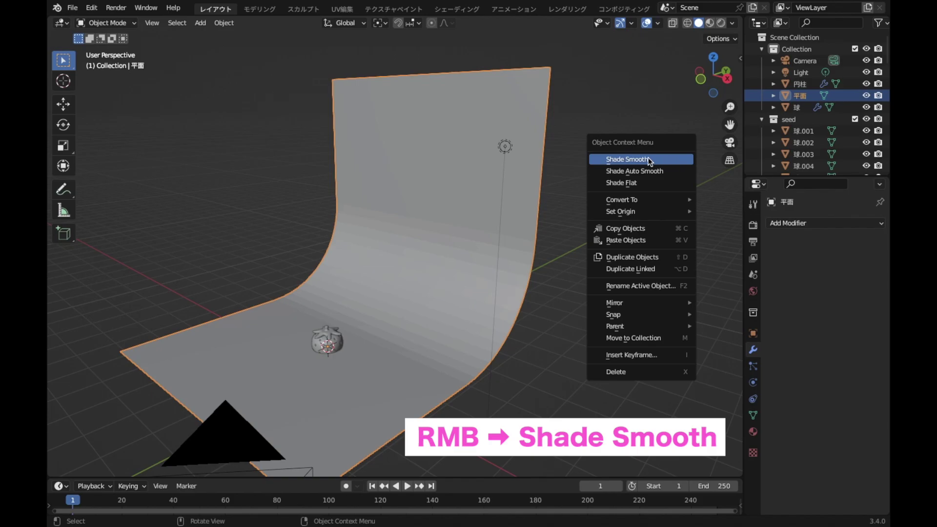
pyautogui.click(620, 161)
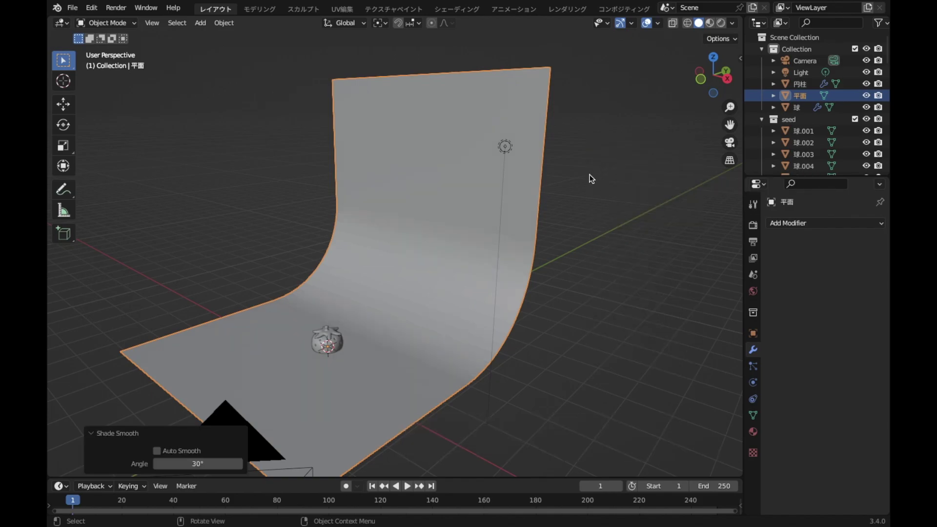
pyautogui.moveTo(496, 279)
pyautogui.mouseDown(button='middle')
pyautogui.moveTo(519, 302)
pyautogui.moveTo(547, 294)
pyautogui.mouseUp(button='middle')
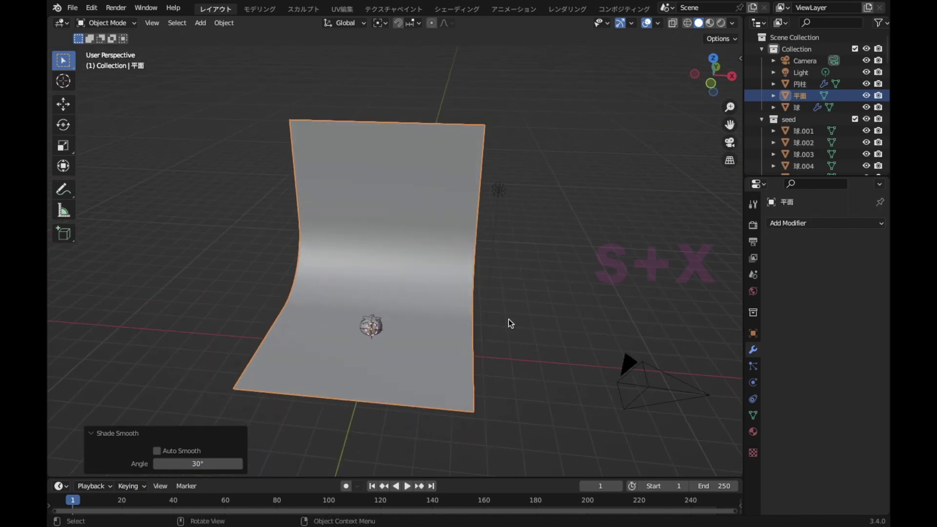
pyautogui.press('s')
pyautogui.press('x')
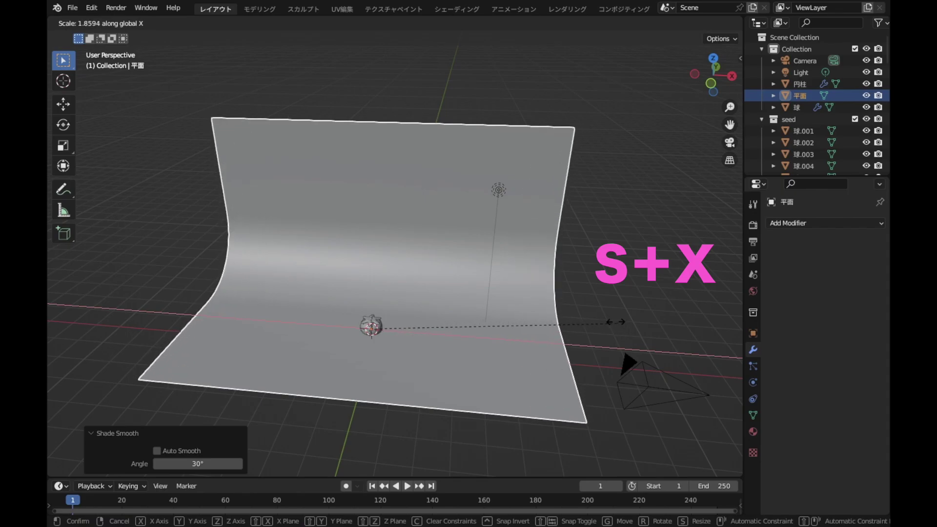
pyautogui.click(615, 321)
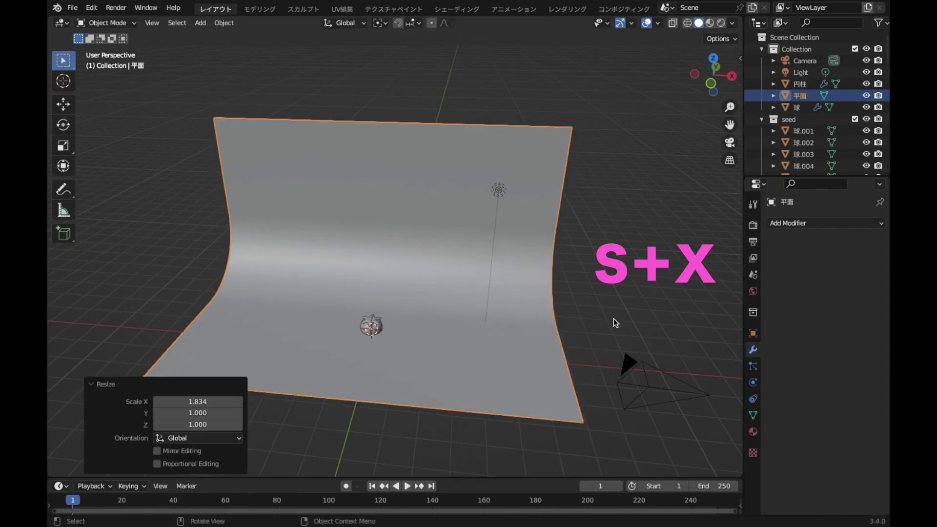
# Lower the backdrop 3.2494 m on Z in front orthographic view.
pyautogui.click(710, 84)
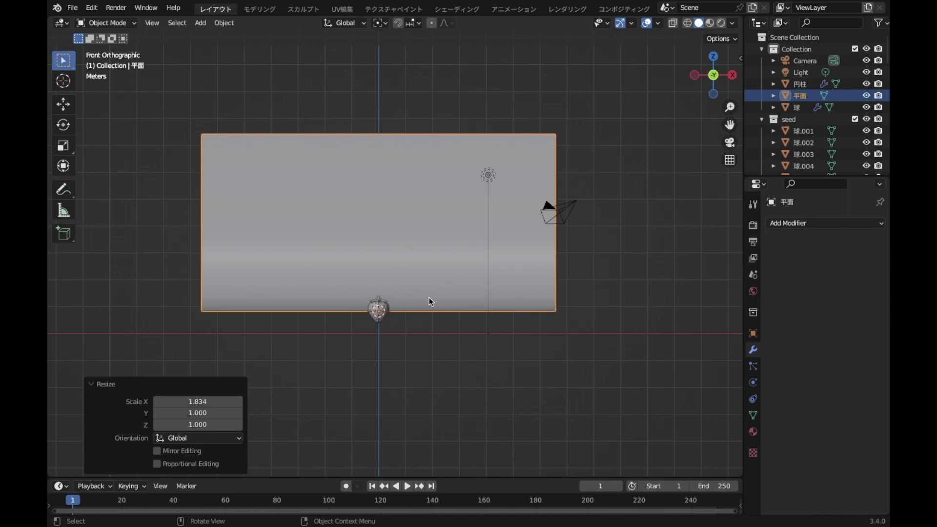
pyautogui.scroll(1, 430, 301)
pyautogui.keyDown('shift'); pyautogui.moveTo(429, 301); pyautogui.dragTo(512, 298, button='middle'); pyautogui.keyUp('shift')
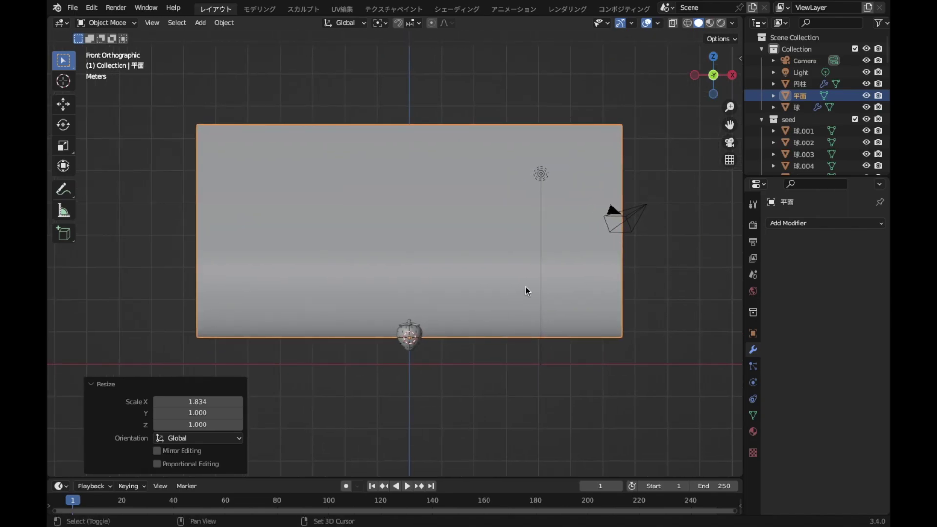
pyautogui.press('g')
pyautogui.press('z')
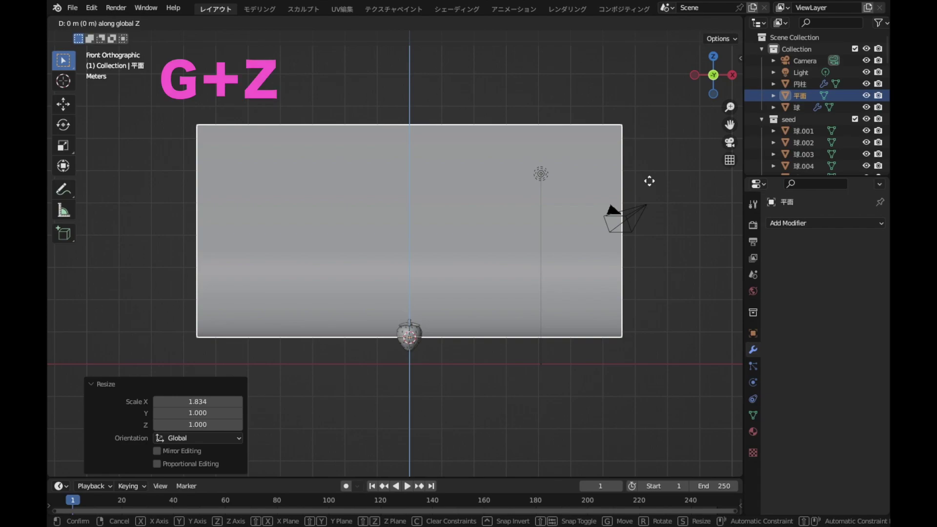
pyautogui.click(675, 288)
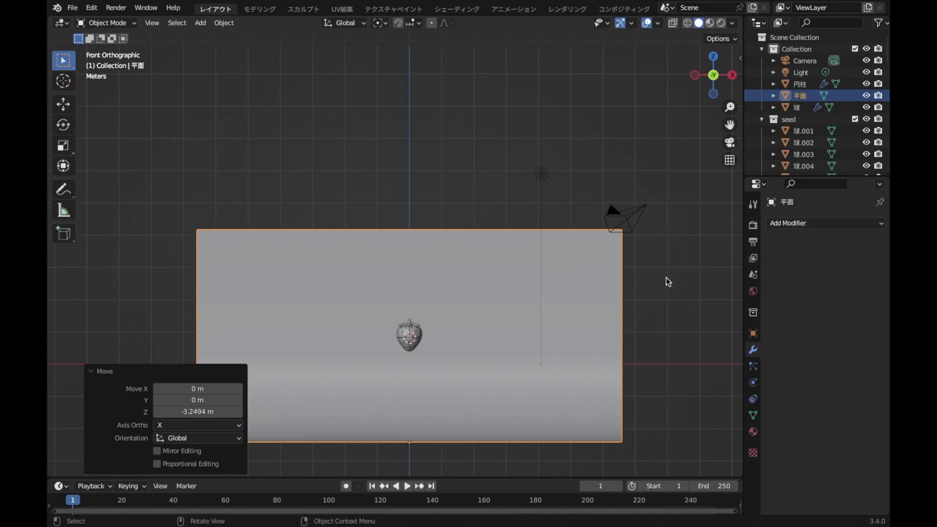
# Shift the backdrop -2.5839 m along Y behind the strawberry.
pyautogui.moveTo(651, 271); pyautogui.dragTo(531, 267, button='middle')
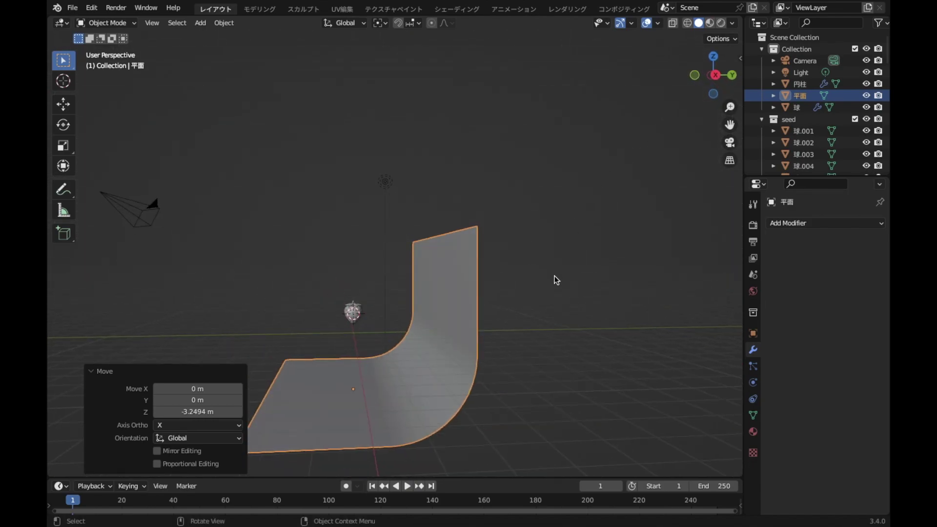
pyautogui.scroll(2, 554, 277)
pyautogui.scroll(2, 578, 180)
pyautogui.scroll(2, 579, 171)
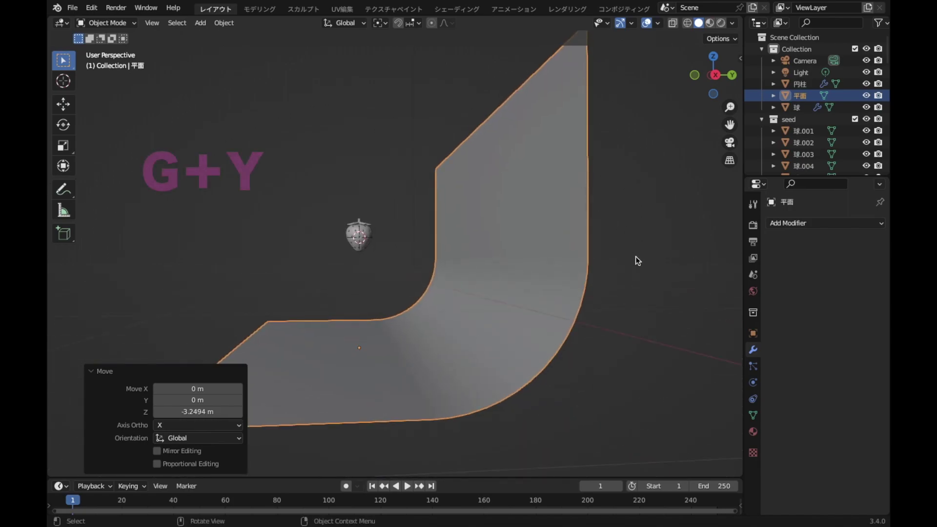
pyautogui.press('g')
pyautogui.press('y')
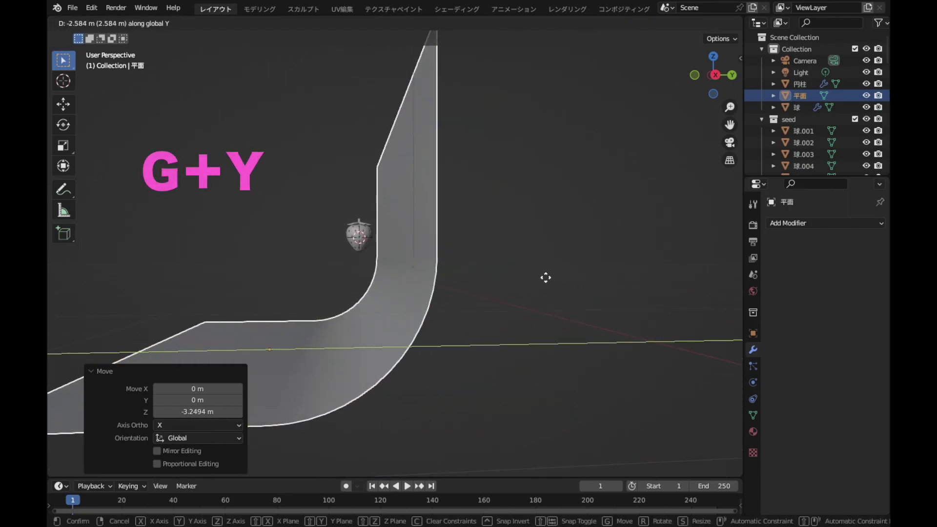
pyautogui.click(544, 277)
pyautogui.scroll(-2, 533, 283)
pyautogui.scroll(-1, 531, 285)
pyautogui.moveTo(532, 285)
pyautogui.mouseDown(button='middle')
pyautogui.moveTo(587, 297)
pyautogui.moveTo(666, 292)
pyautogui.mouseUp(button='middle')
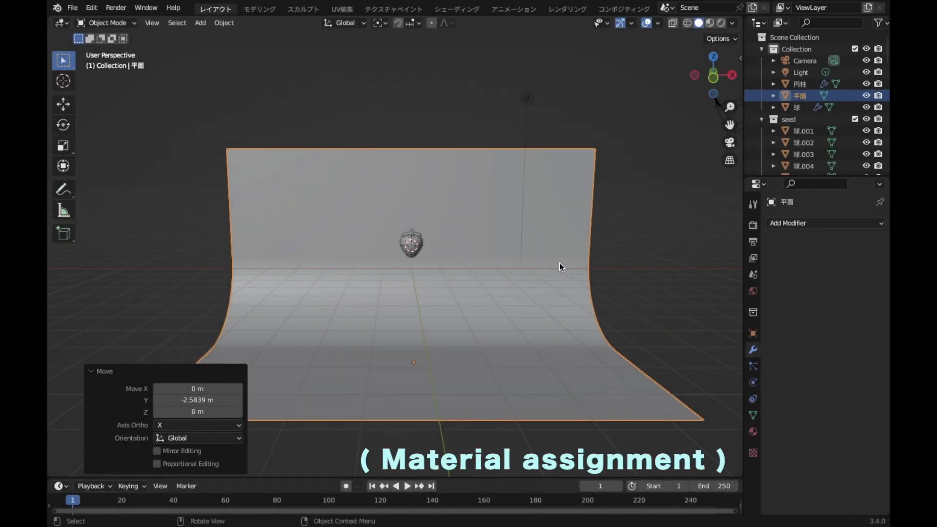
# Switch to material preview and zoom in close on the strawberry.
pyautogui.click(709, 23)
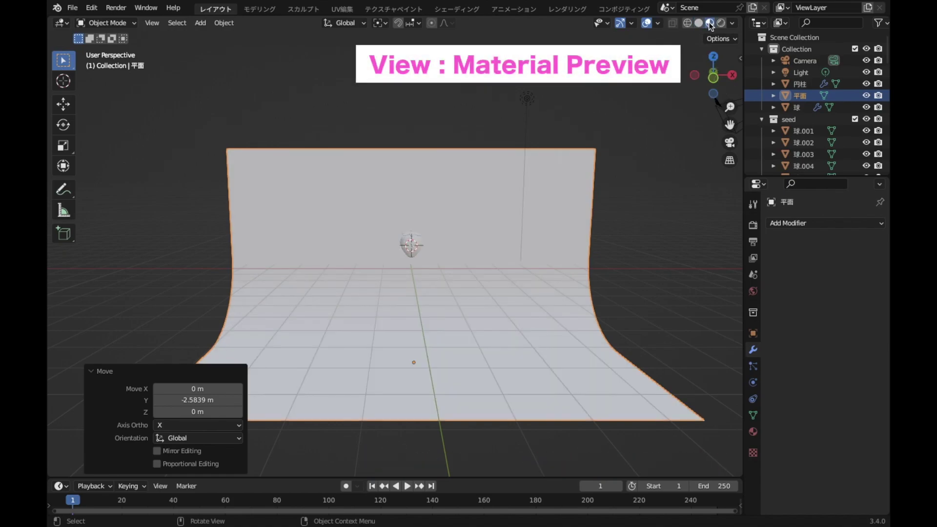
pyautogui.scroll(1, 510, 292)
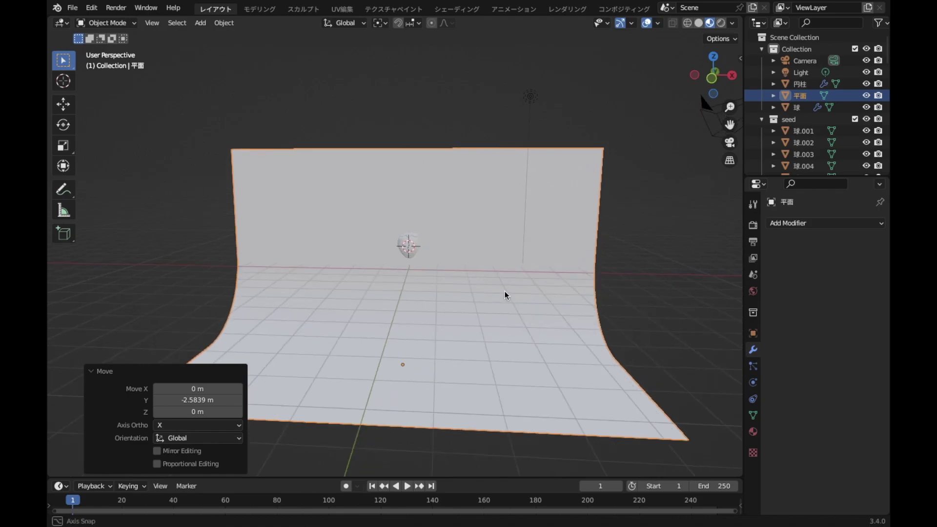
pyautogui.scroll(2, 503, 292)
pyautogui.scroll(3, 500, 293)
pyautogui.moveTo(489, 265)
pyautogui.mouseDown(button='middle')
pyautogui.moveTo(466, 289)
pyautogui.moveTo(476, 235)
pyautogui.mouseUp(button='middle')
pyautogui.scroll(2, 468, 288)
pyautogui.scroll(4, 473, 282)
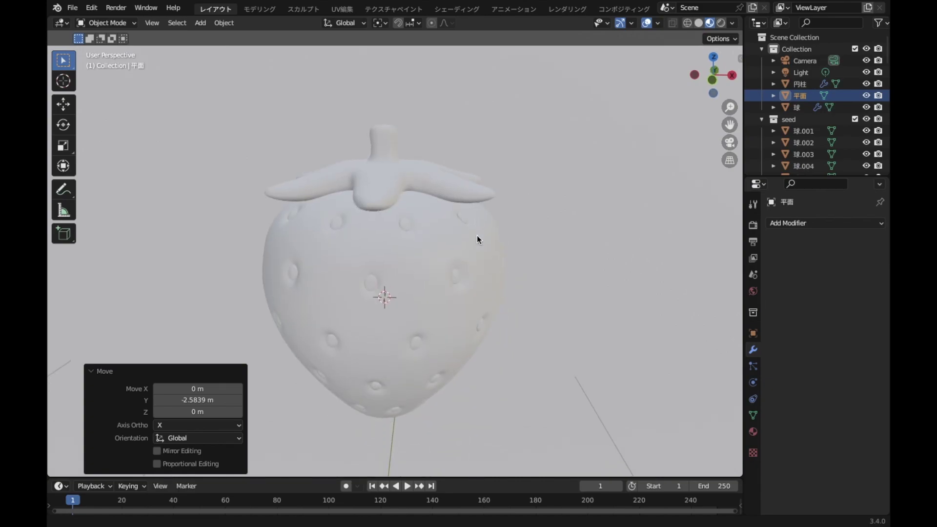
# Give the calyx a new material with green base colour hex 65D45B.
pyautogui.click(412, 177)
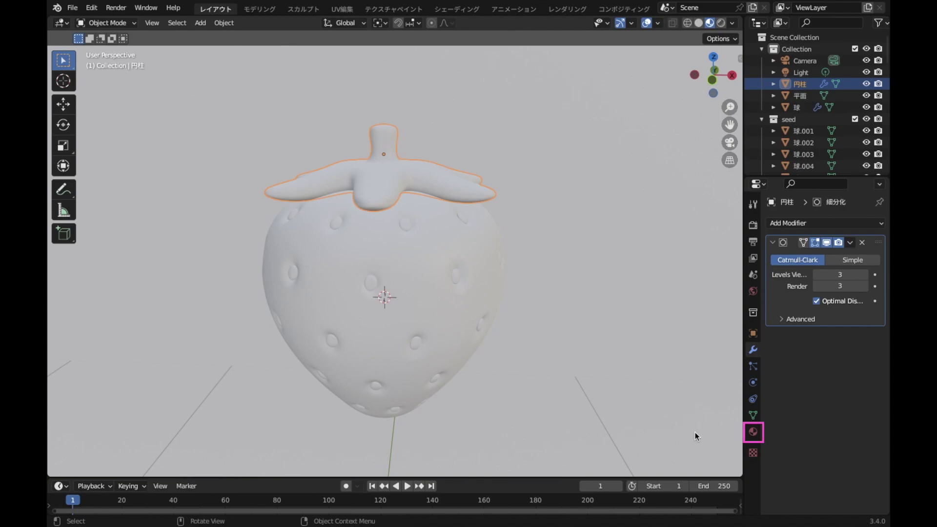
pyautogui.click(753, 432)
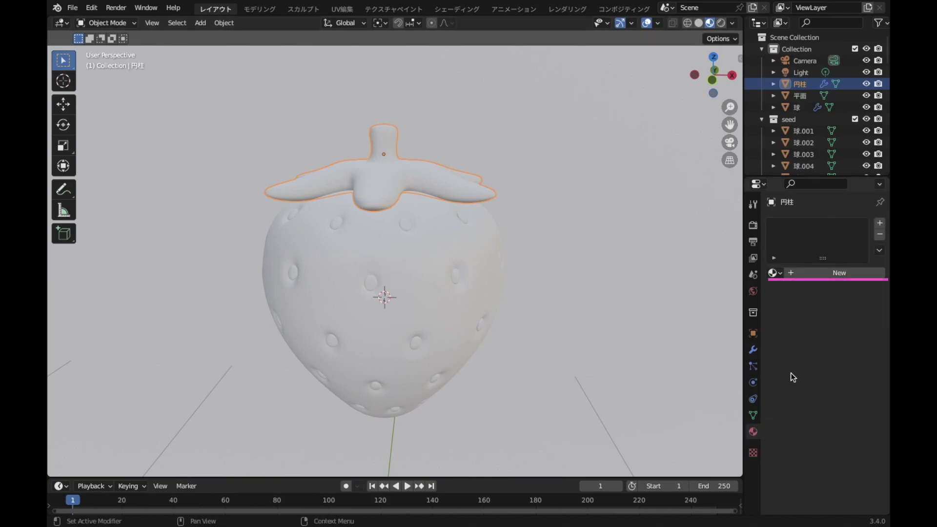
pyautogui.click(817, 274)
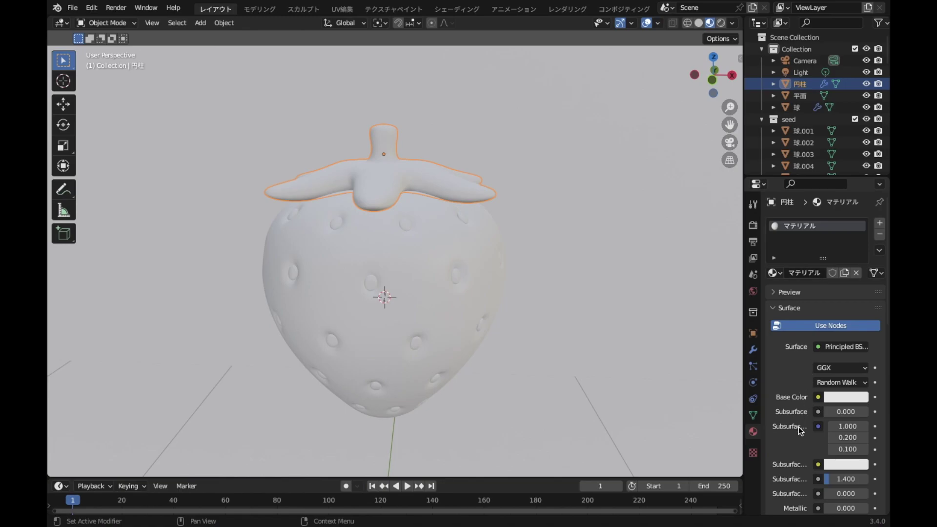
pyautogui.scroll(-3, 798, 427)
pyautogui.scroll(-2, 809, 397)
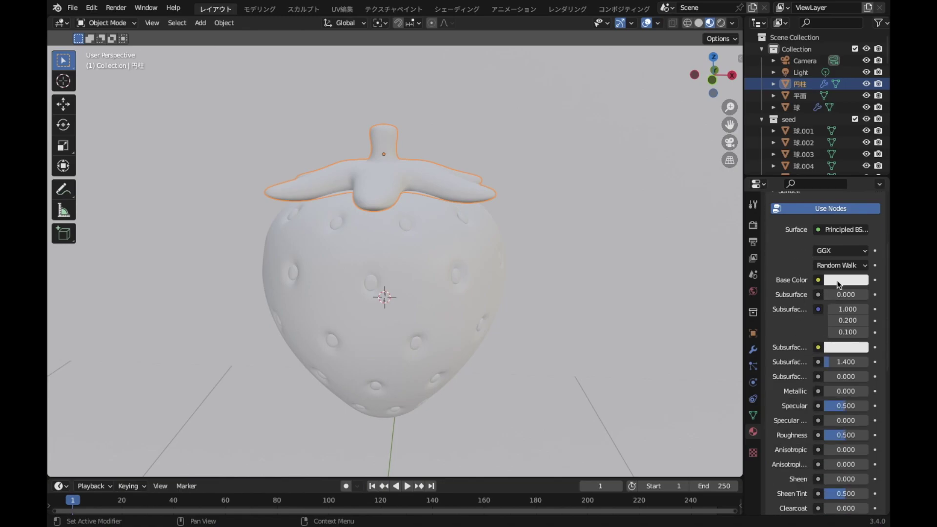
pyautogui.click(838, 282)
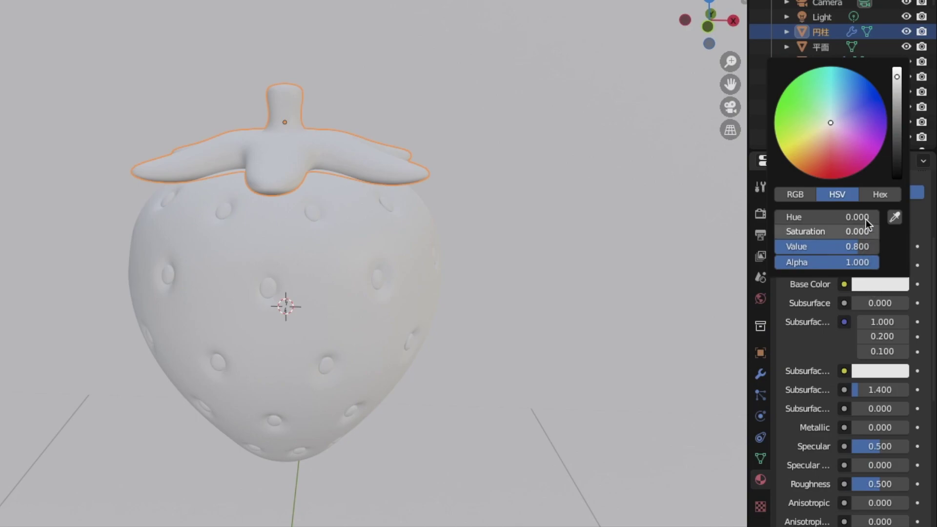
pyautogui.click(872, 194)
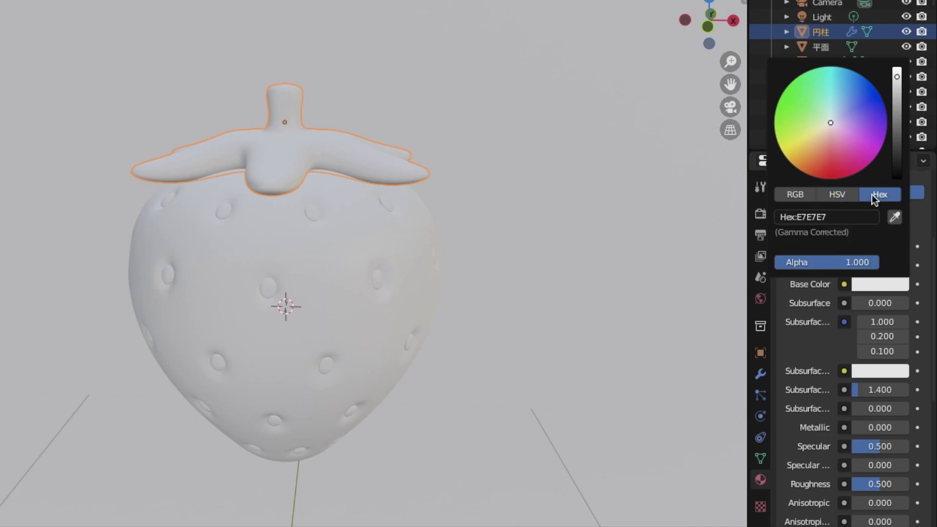
pyautogui.click(845, 218)
pyautogui.write('65')
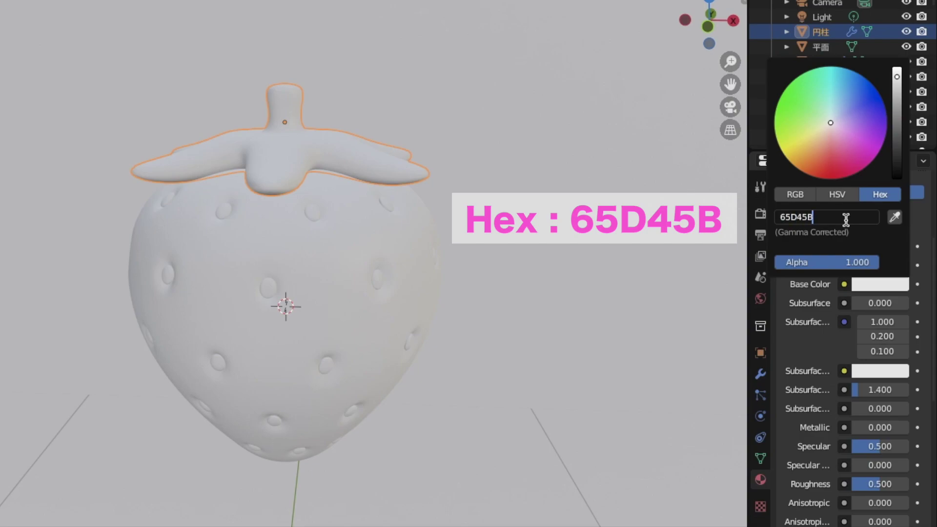
pyautogui.press('Return')
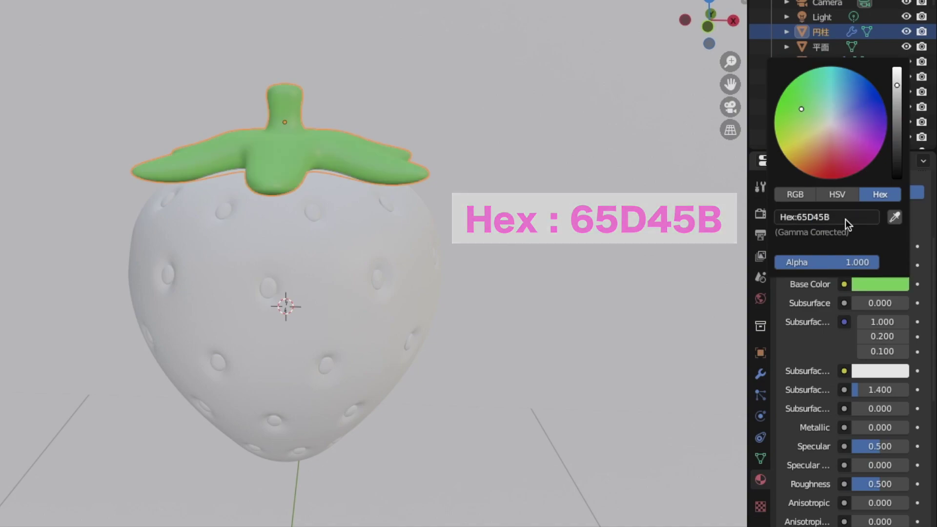
# Set the calyx material's roughness to 0.
pyautogui.scroll(3, 846, 395)
pyautogui.scroll(-8, 845, 395)
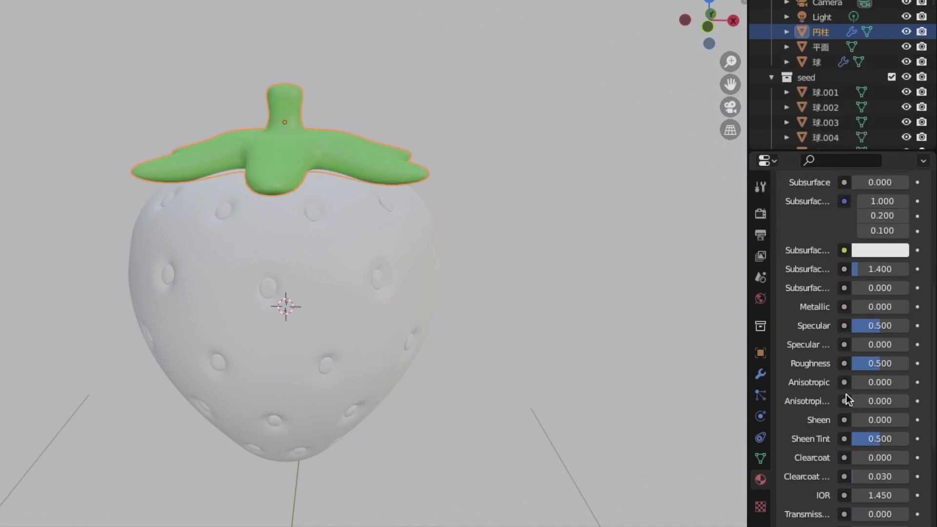
pyautogui.scroll(-3, 845, 394)
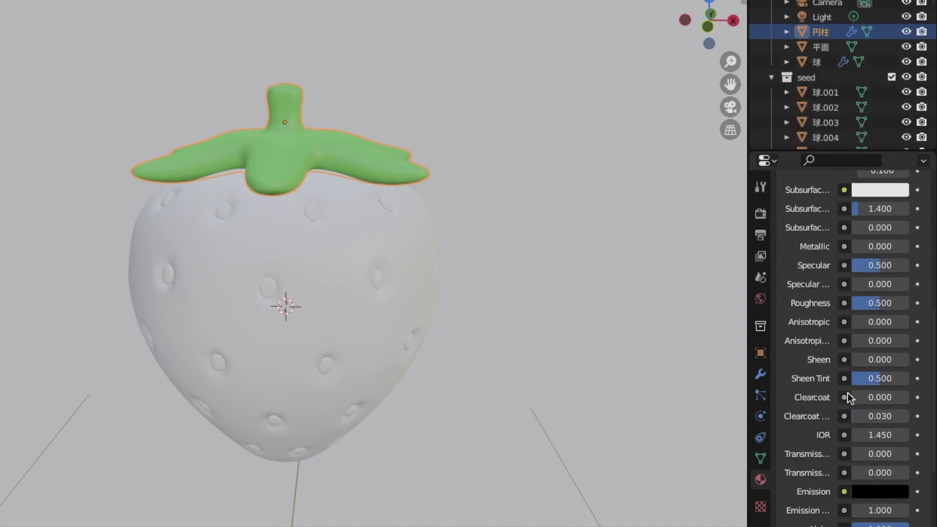
pyautogui.click(895, 302)
pyautogui.write('0')
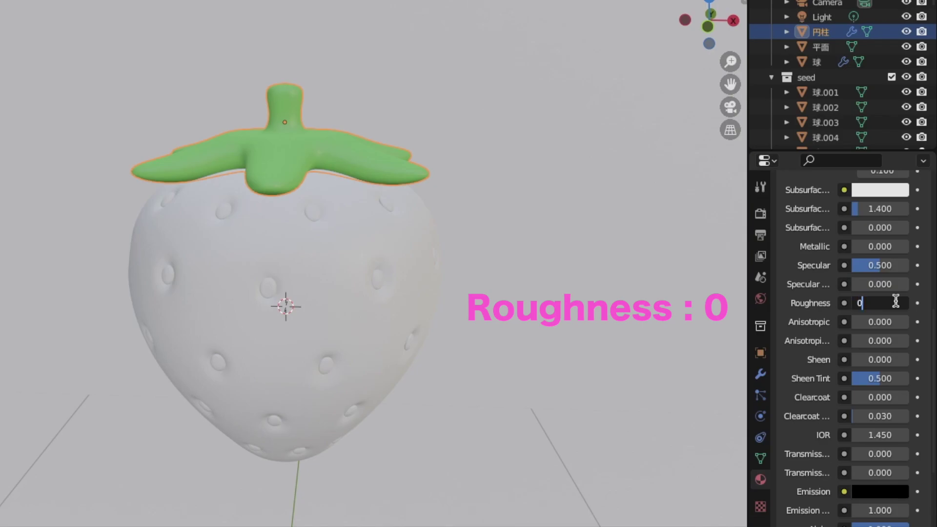
pyautogui.press('Return')
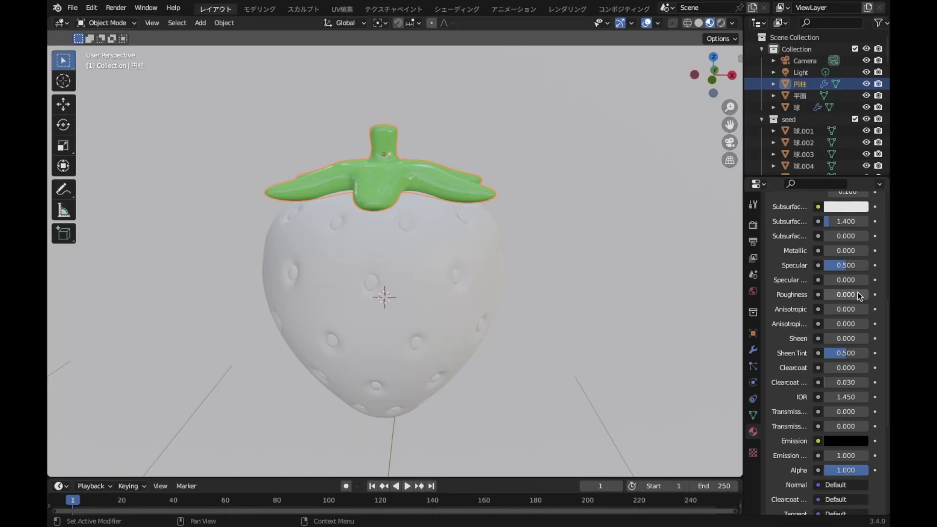
# Give the strawberry body a new material with red base colour hex EC4242.
pyautogui.click(398, 278)
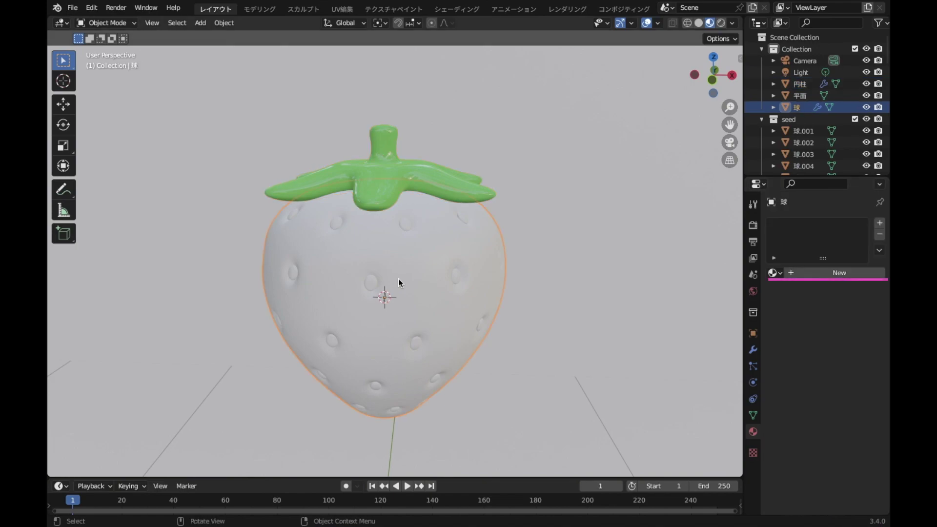
pyautogui.click(828, 273)
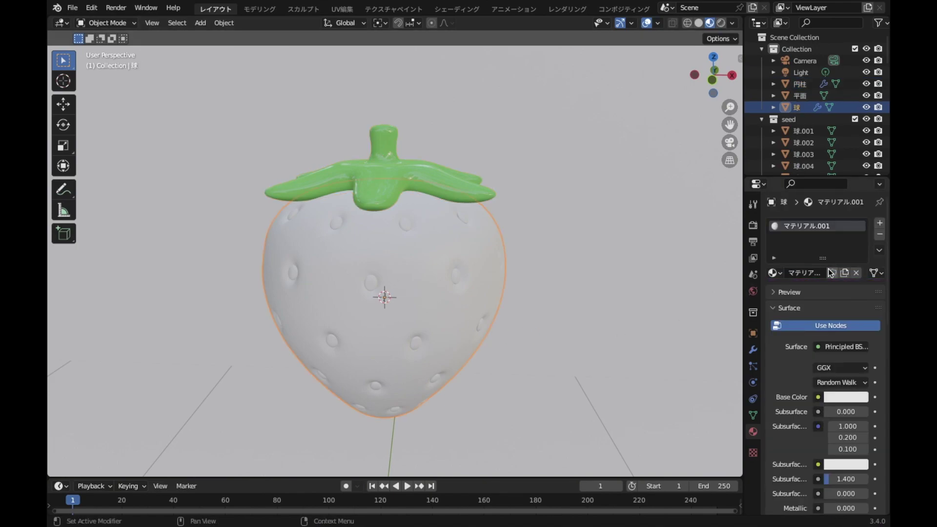
pyautogui.scroll(-3, 811, 355)
pyautogui.scroll(-2, 820, 341)
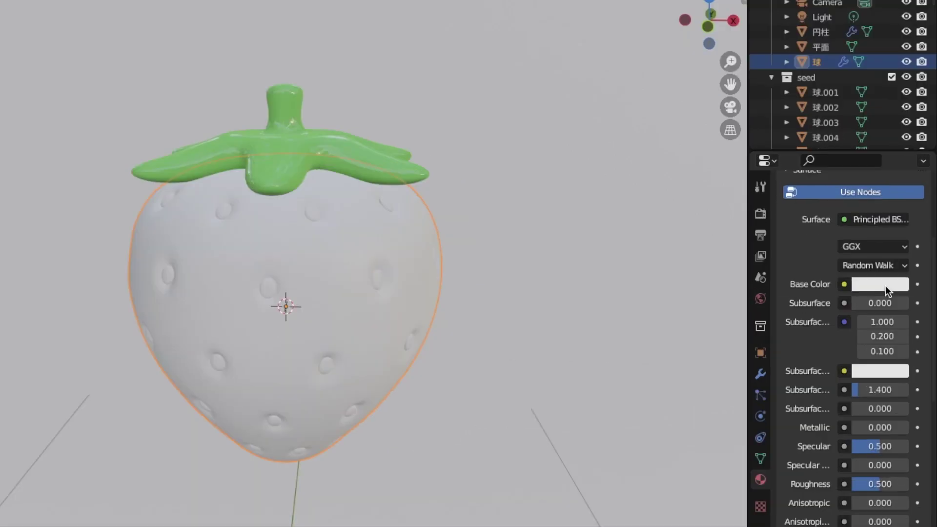
pyautogui.click(850, 282)
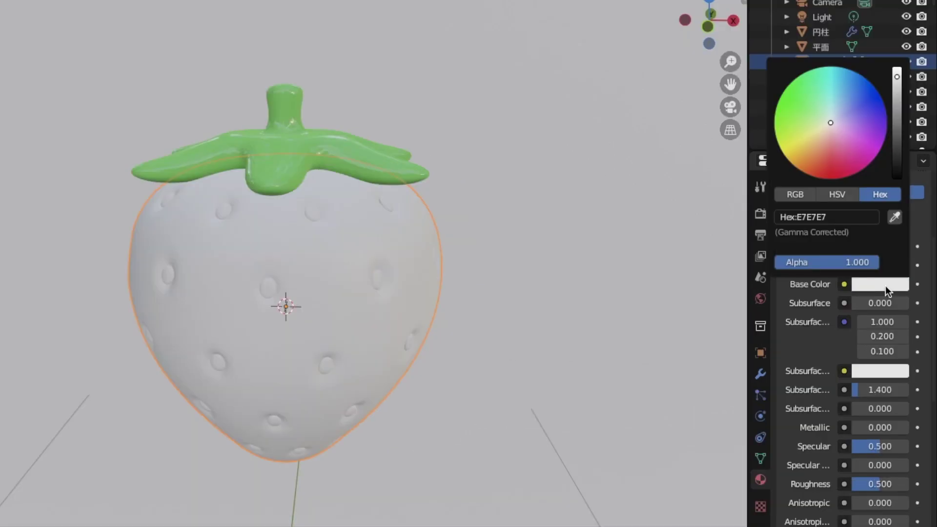
pyautogui.click(841, 217)
pyautogui.write('E')
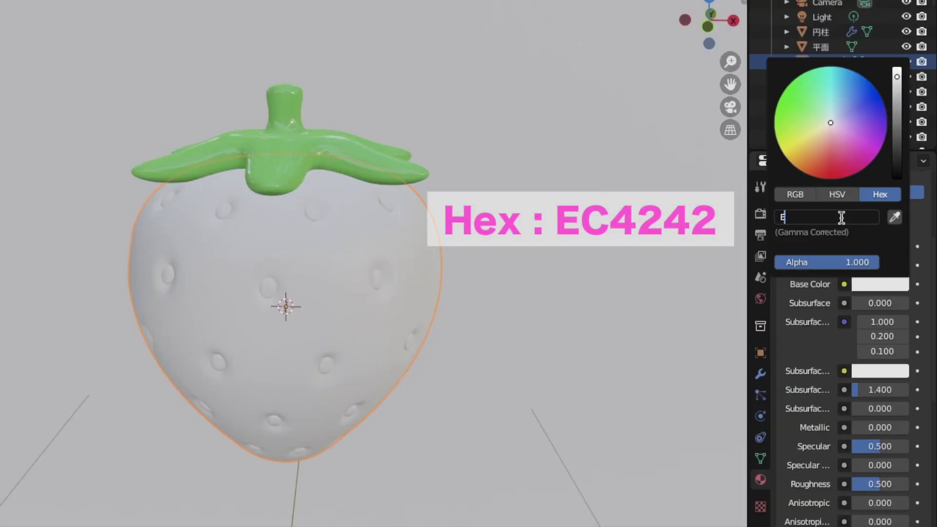
pyautogui.write('Hex:EC4')
pyautogui.write('242')
pyautogui.press('Return')
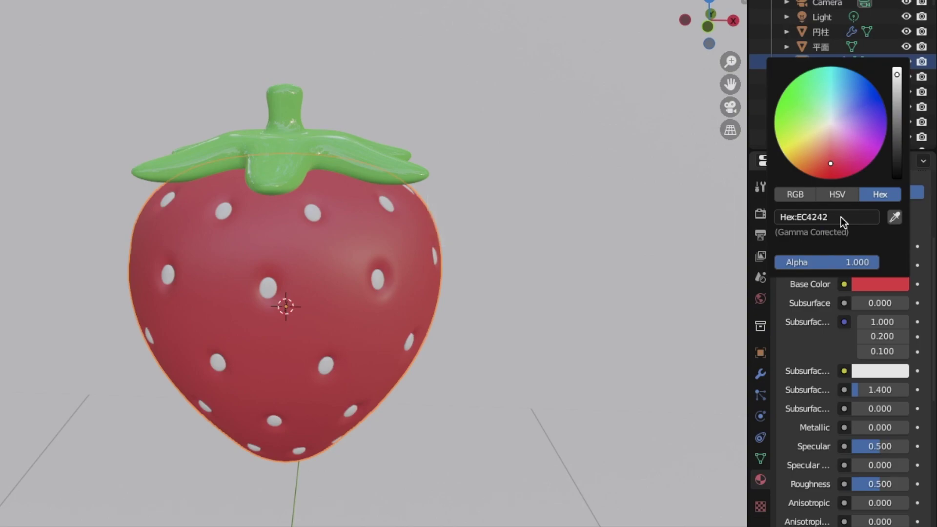
# Set the body material's roughness to 0.3 and select one seed.
pyautogui.scroll(-4, 839, 422)
pyautogui.scroll(-2, 840, 429)
pyautogui.scroll(-2, 840, 429)
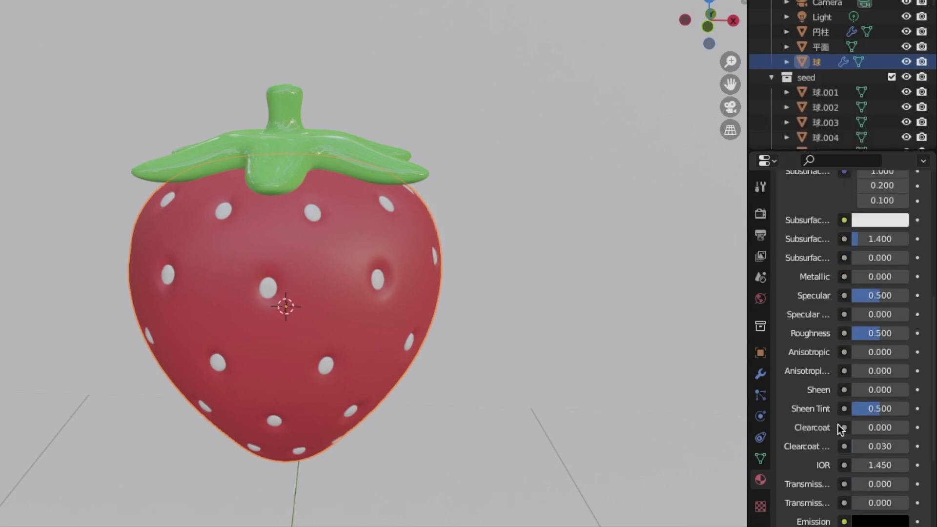
pyautogui.scroll(-3, 840, 426)
pyautogui.click(886, 272)
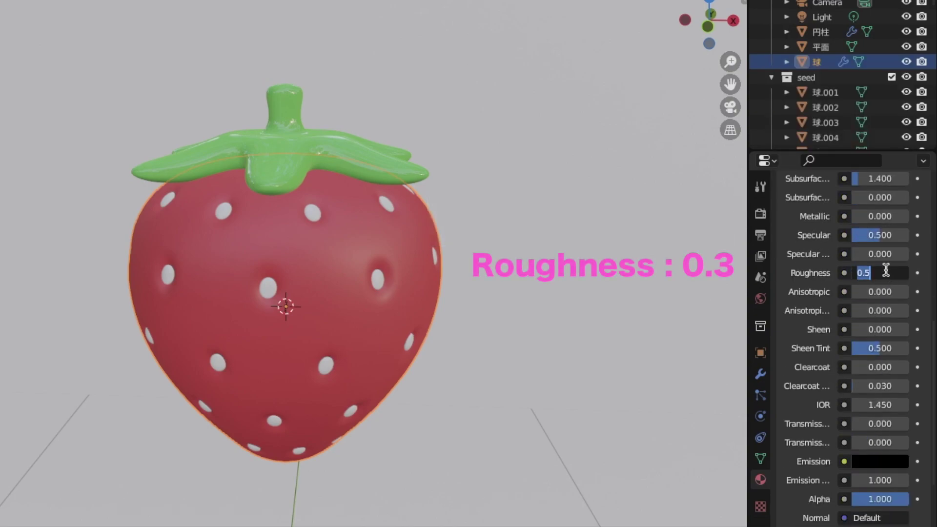
pyautogui.write('0')
pyautogui.write('.3')
pyautogui.press('Return')
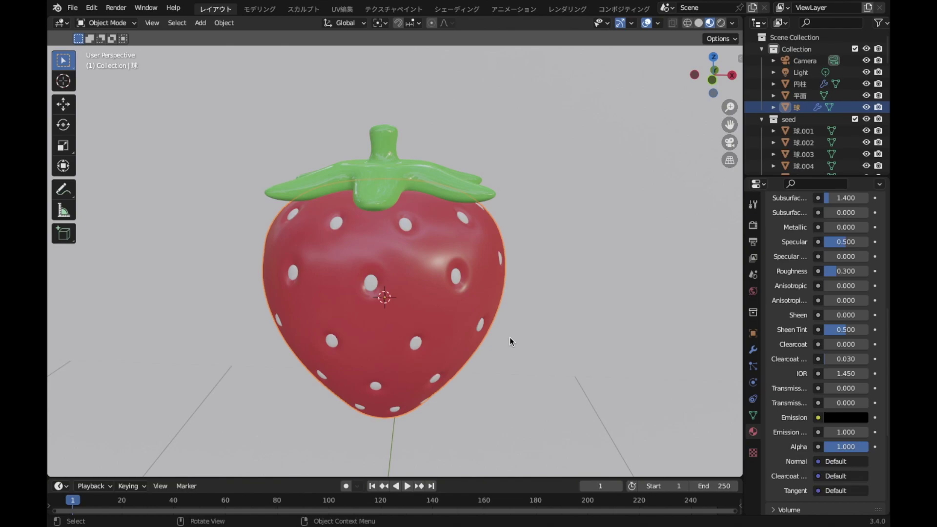
pyautogui.click(373, 285)
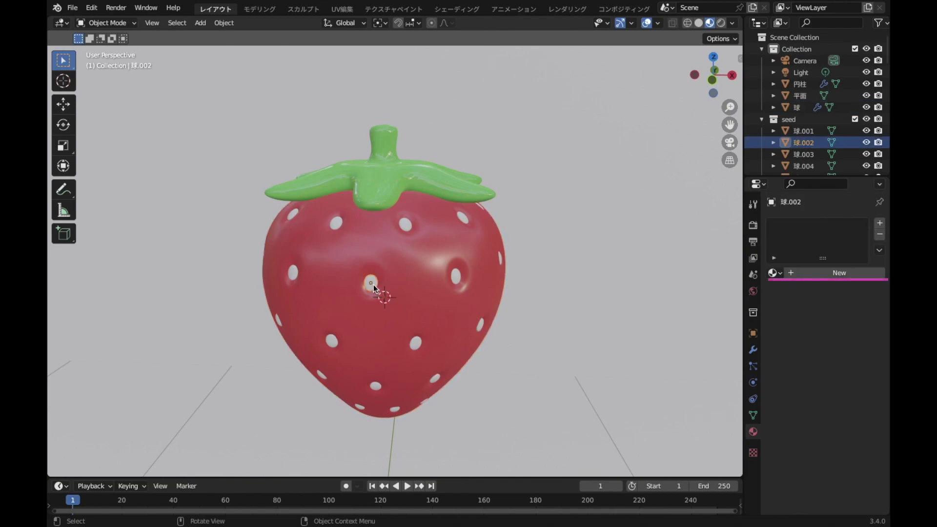
# Create a new seed material with base colour hex BDAB7E.
pyautogui.click(829, 272)
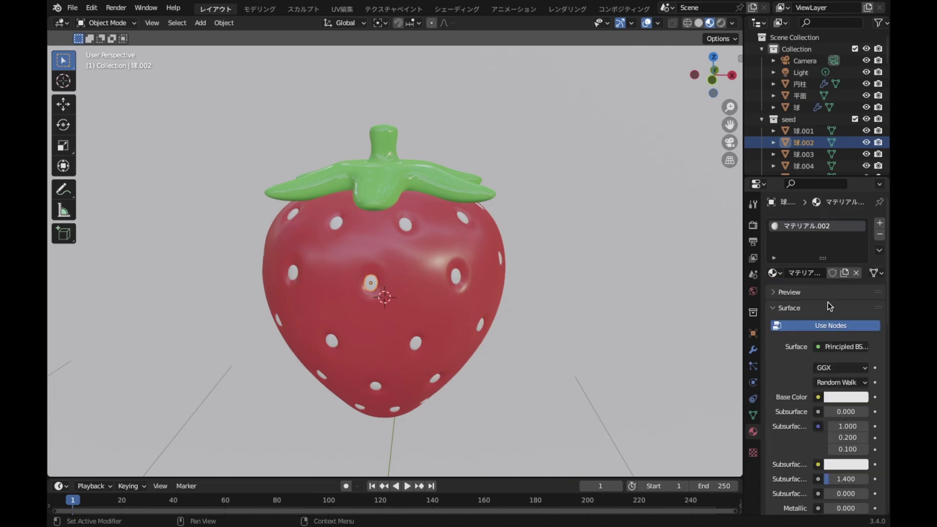
pyautogui.scroll(-4, 831, 359)
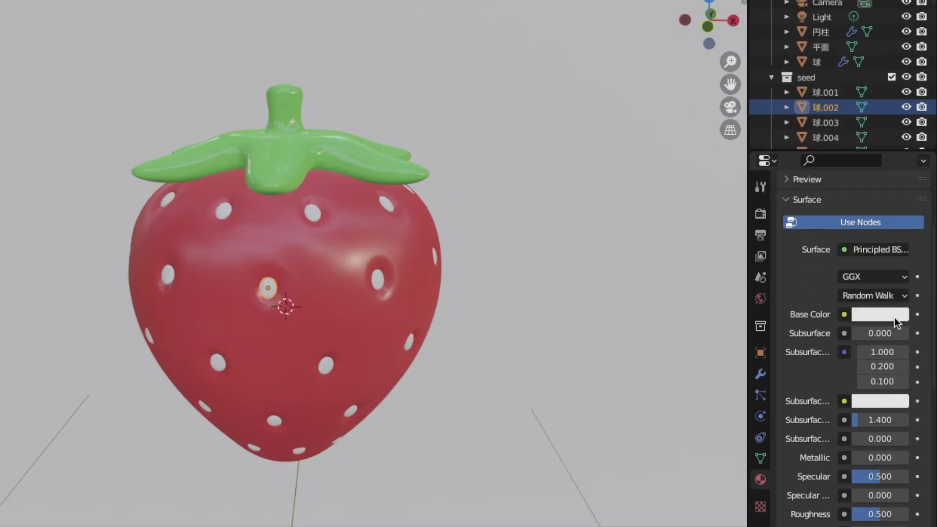
pyautogui.click(863, 304)
pyautogui.click(836, 247)
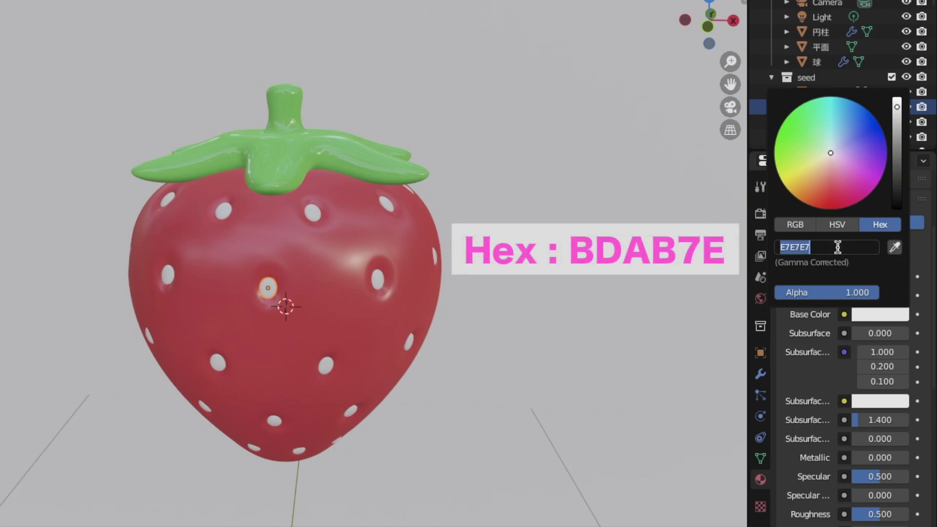
pyautogui.press('BackSpace')
pyautogui.write('BDAB7E')
pyautogui.press('Return')
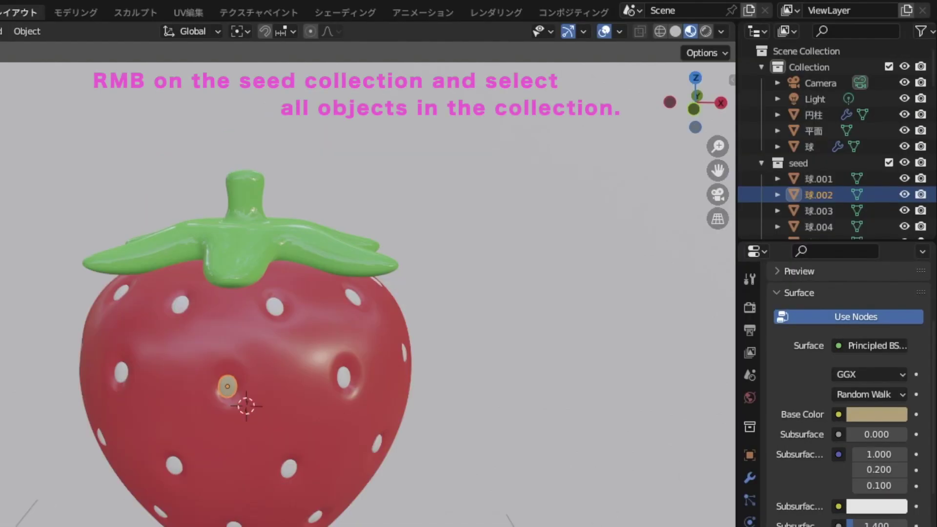
# Copy the beige material to every seed object in the seed collection.
pyautogui.scroll(-3, 810, 161)
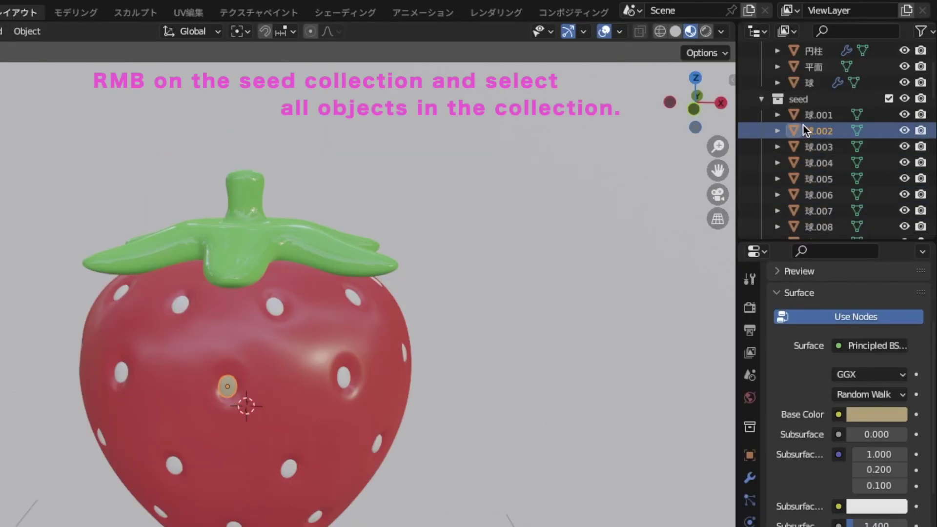
pyautogui.click(807, 101)
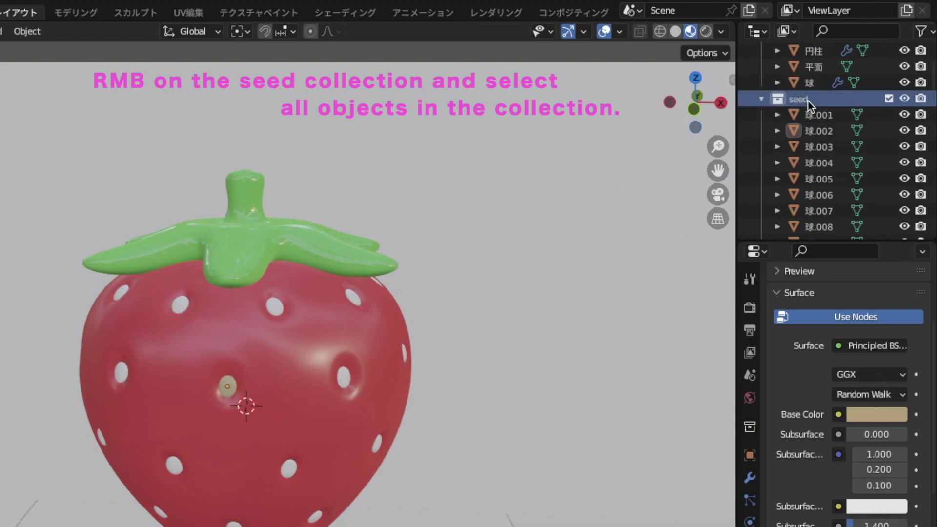
pyautogui.rightClick(807, 100)
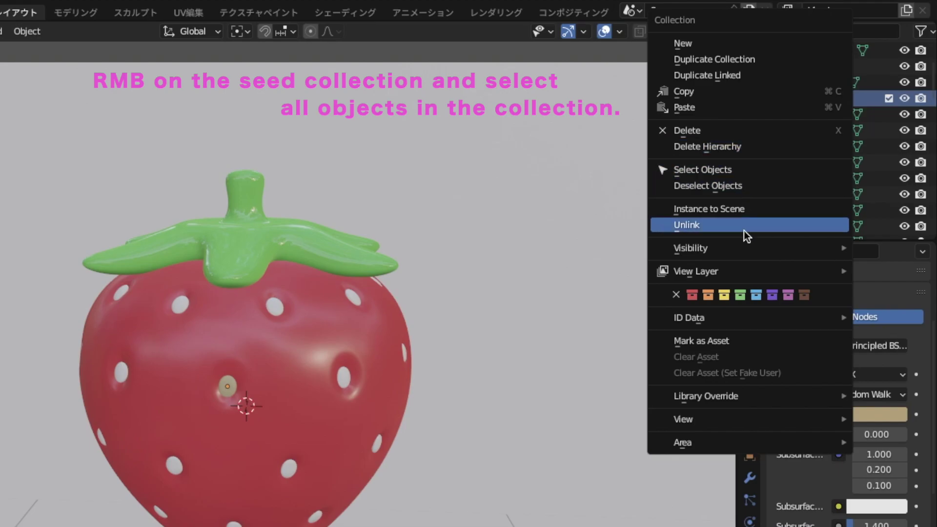
pyautogui.click(747, 170)
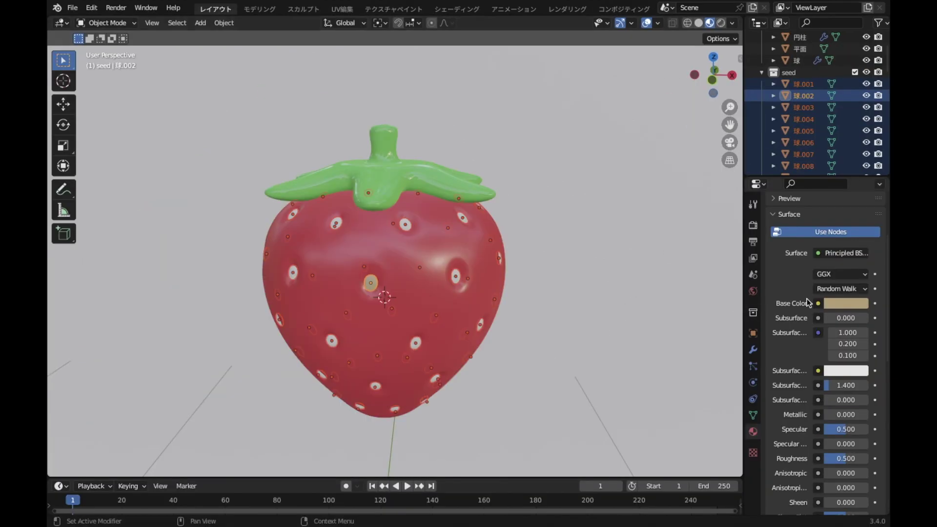
pyautogui.scroll(5, 807, 299)
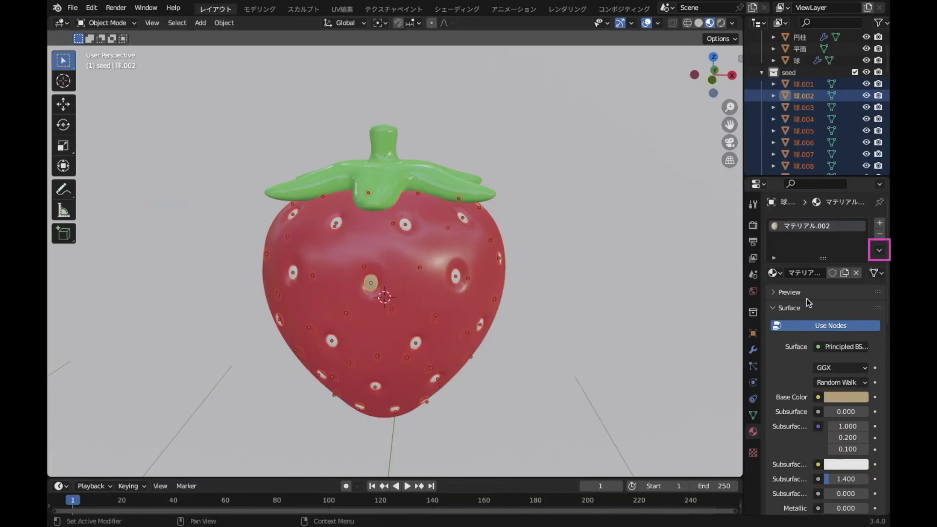
pyautogui.click(880, 252)
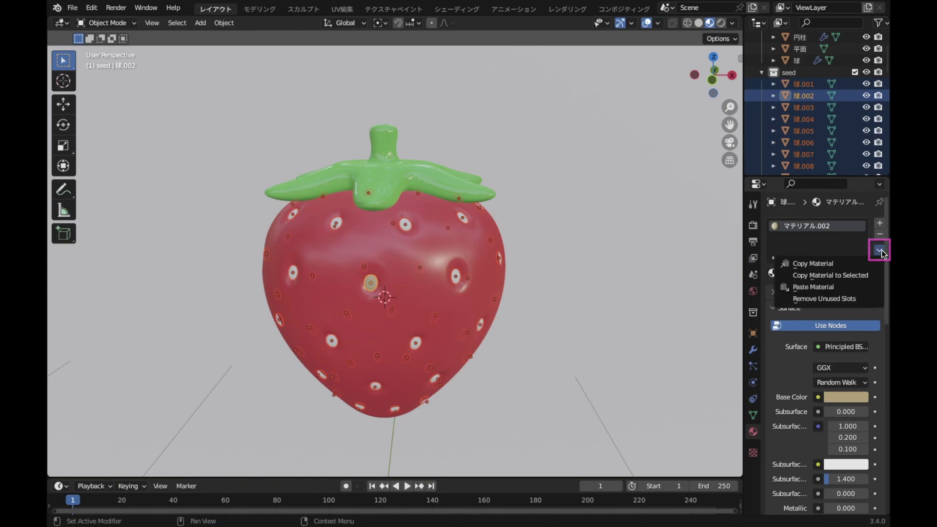
pyautogui.click(871, 276)
pyautogui.moveTo(575, 277)
pyautogui.mouseDown(button='middle')
pyautogui.moveTo(557, 266)
pyautogui.moveTo(662, 268)
pyautogui.moveTo(648, 253)
pyautogui.moveTo(643, 262)
pyautogui.mouseUp(button='middle')
pyautogui.click(663, 268)
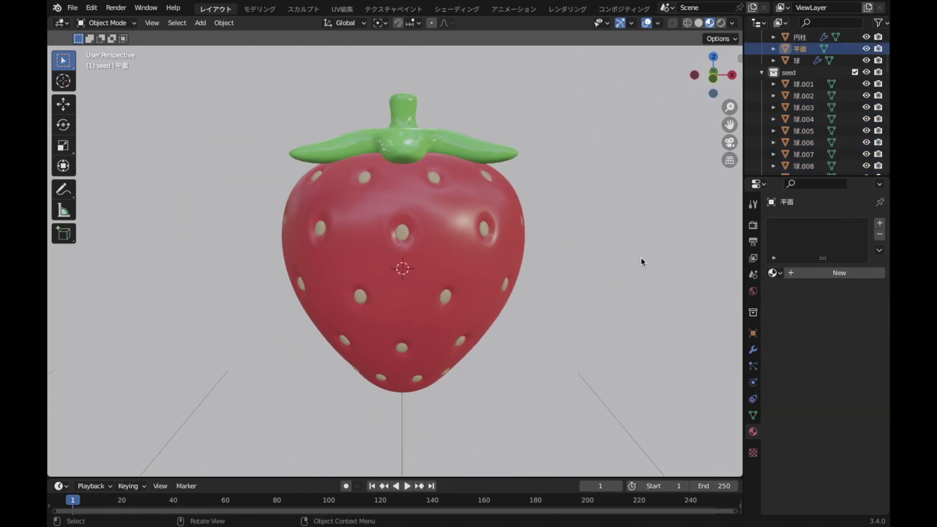
# Create a new backdrop material with base colour hex CADCFF.
pyautogui.scroll(-6, 640, 258)
pyautogui.scroll(-2, 640, 259)
pyautogui.scroll(-3, 640, 259)
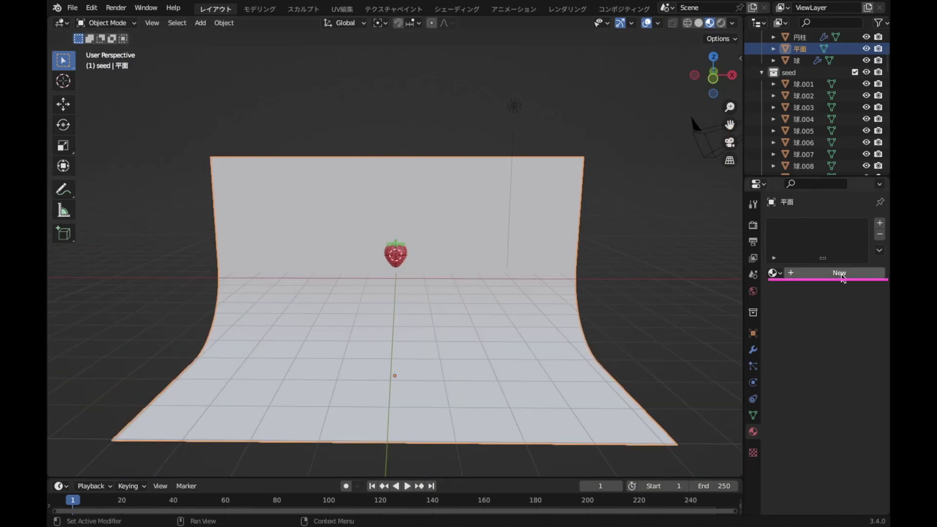
pyautogui.click(841, 273)
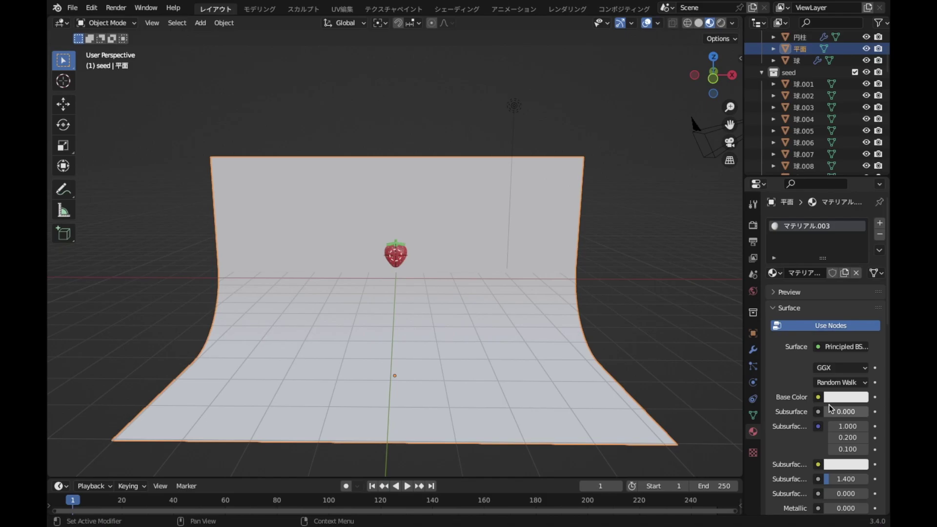
pyautogui.scroll(-4, 840, 388)
pyautogui.click(861, 308)
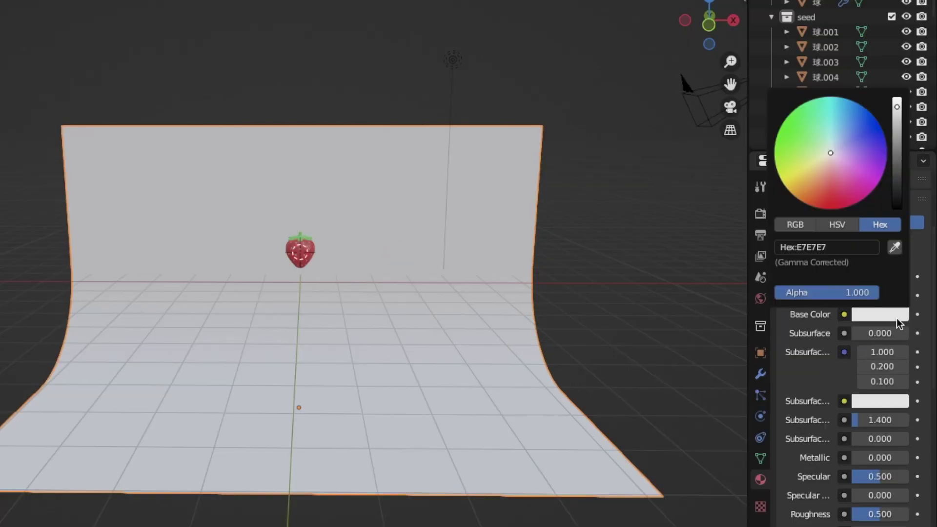
pyautogui.click(847, 248)
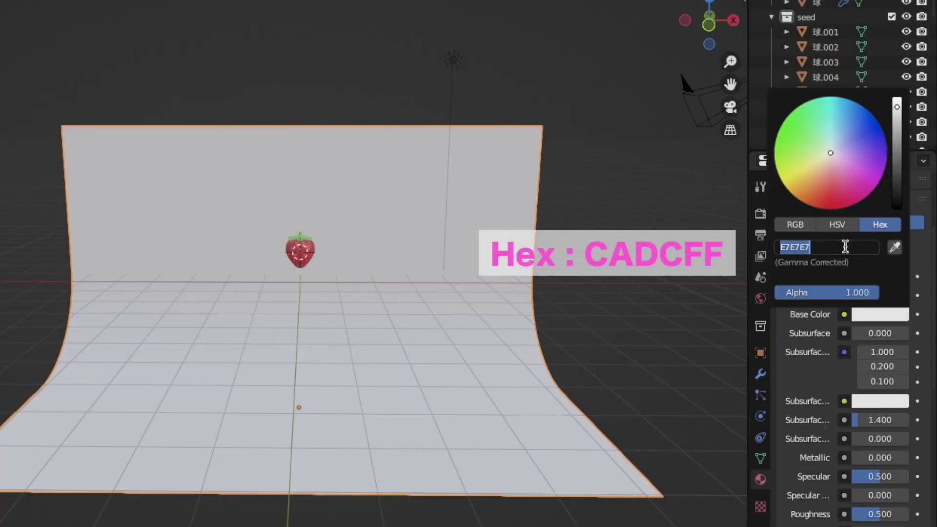
pyautogui.write('cA')
pyautogui.write('C')
pyautogui.press('Return')
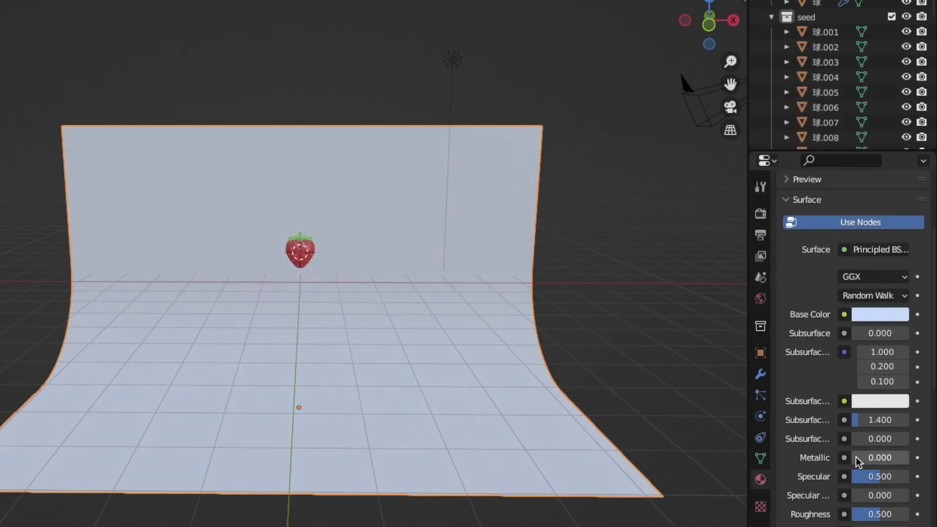
# Set the backdrop material's roughness to 1.0.
pyautogui.scroll(-8, 856, 457)
pyautogui.scroll(-2, 856, 461)
pyautogui.doubleClick(890, 333)
pyautogui.write('1')
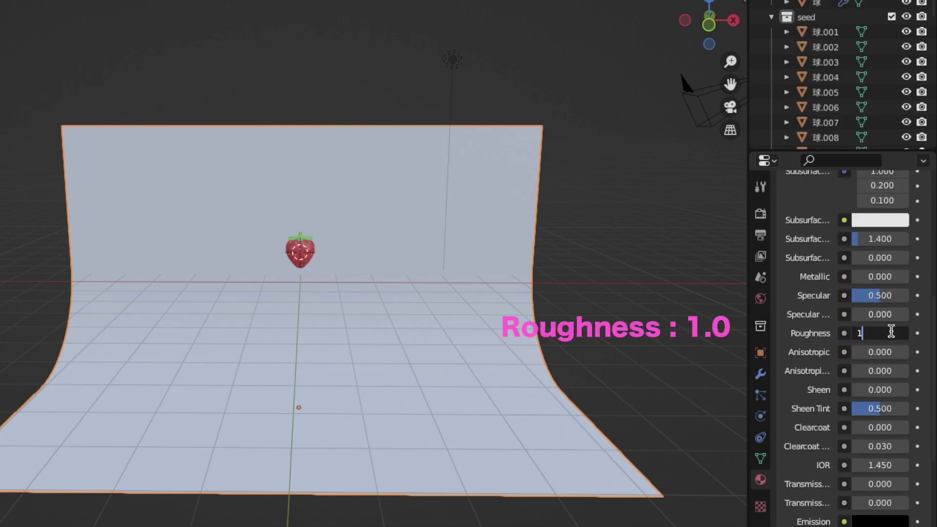
pyautogui.press('Return')
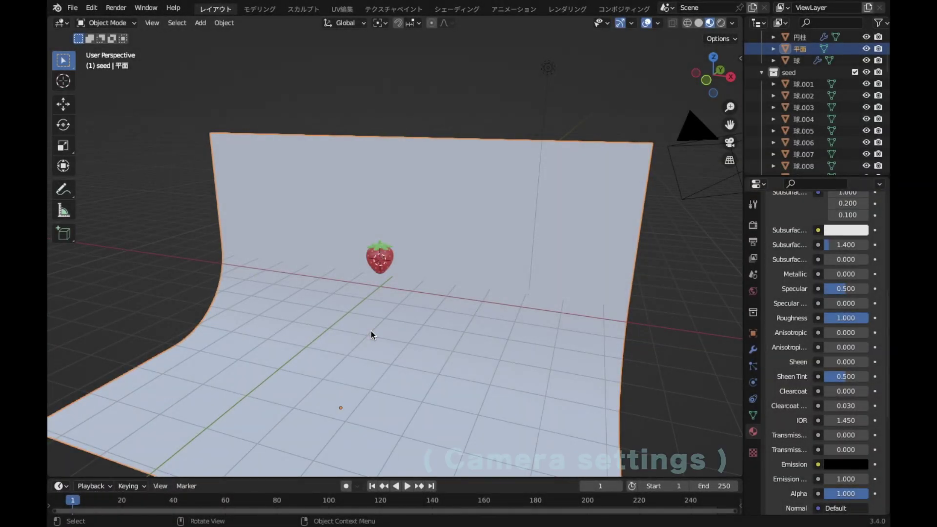
# Switch to Solid shading and show the Outliner's selectability toggles.
pyautogui.click(699, 22)
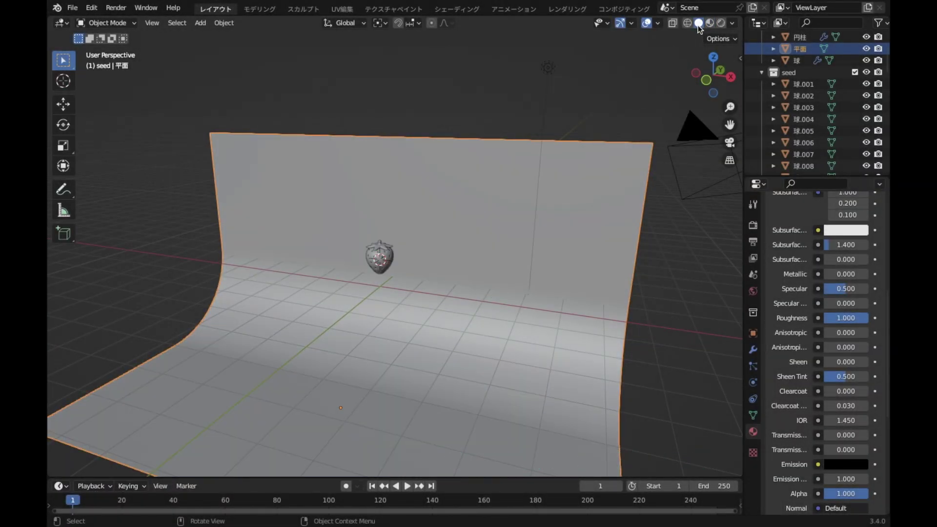
pyautogui.scroll(-3, 496, 271)
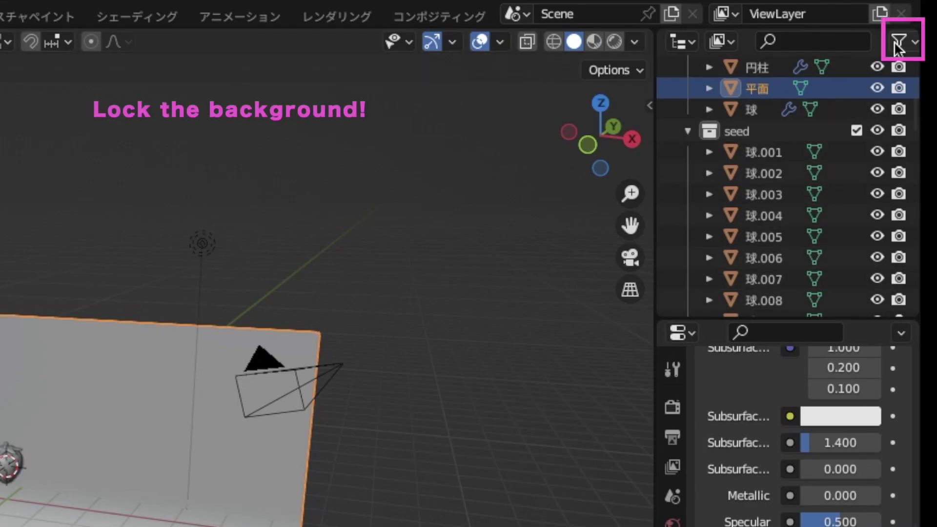
pyautogui.click(898, 41)
pyautogui.click(714, 113)
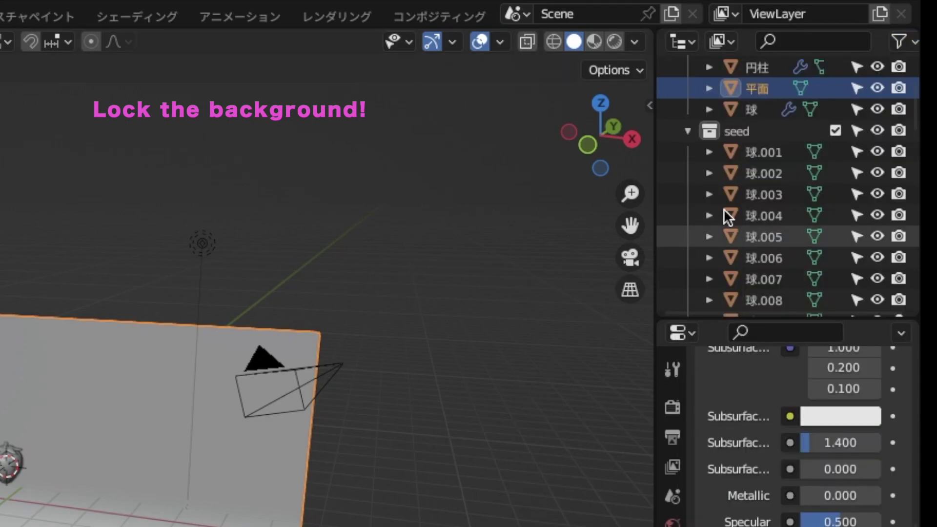
pyautogui.scroll(3, 741, 195)
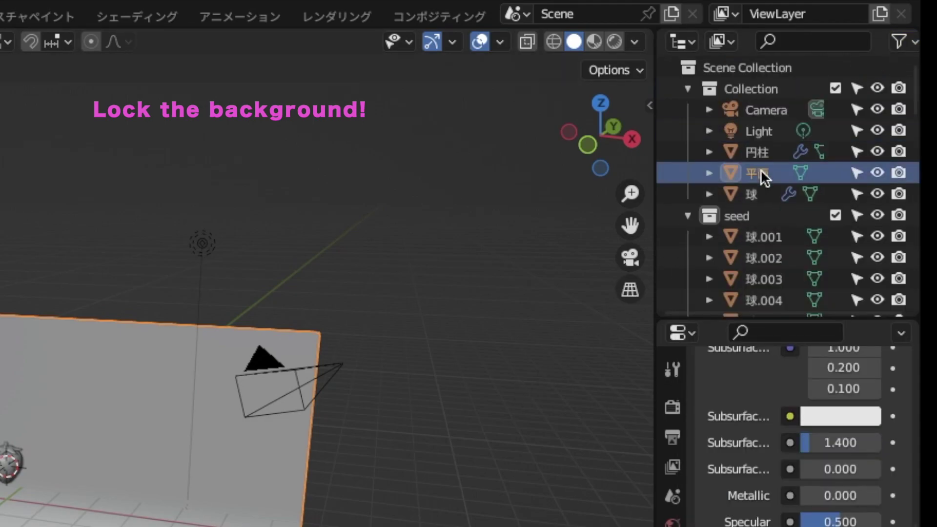
# Make the backdrop plane unselectable and verify box-selection no longer picks it.
pyautogui.click(857, 174)
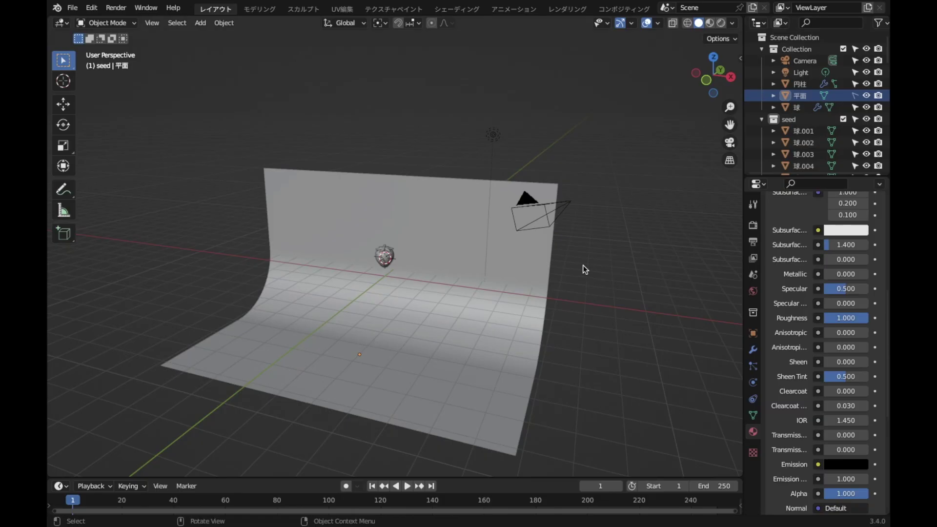
pyautogui.moveTo(558, 308); pyautogui.dragTo(609, 359)
pyautogui.moveTo(520, 271); pyautogui.dragTo(630, 383)
pyautogui.moveTo(280, 151); pyautogui.dragTo(211, 251)
# Look through the camera, enable Lock Camera to View, and orbit to level the shot.
pyautogui.press('KP_0')
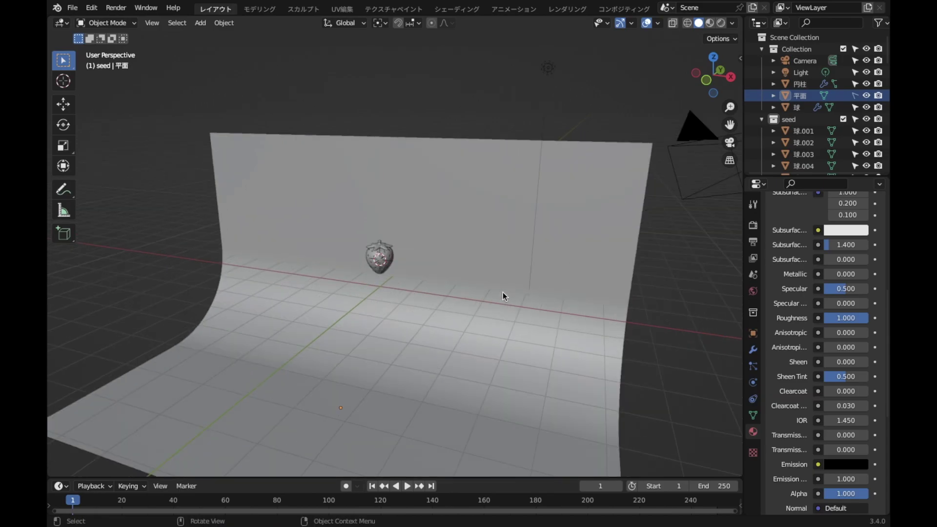
pyautogui.click(738, 149)
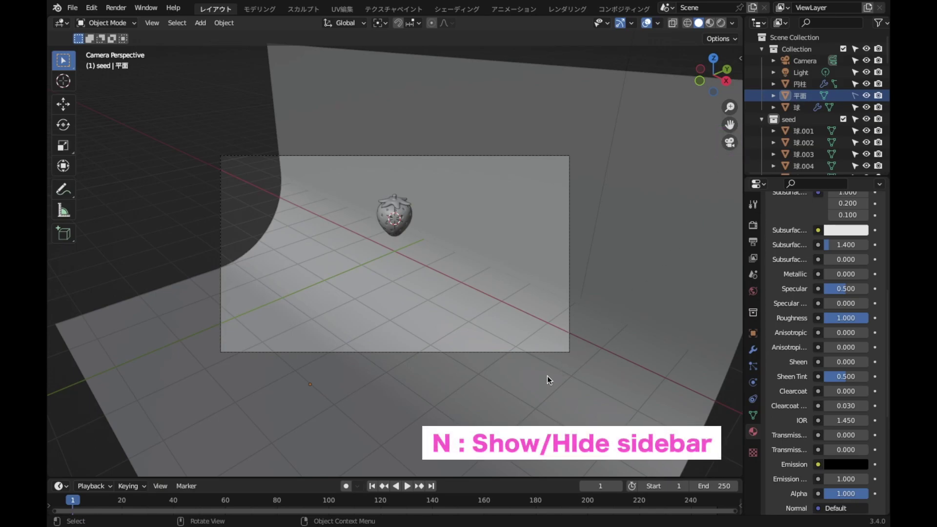
pyautogui.press('n')
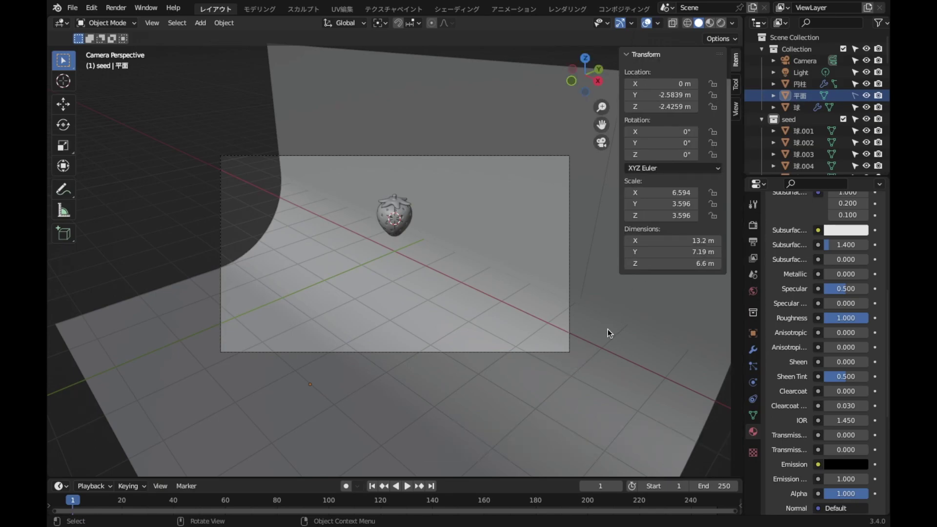
pyautogui.click(733, 118)
pyautogui.click(669, 201)
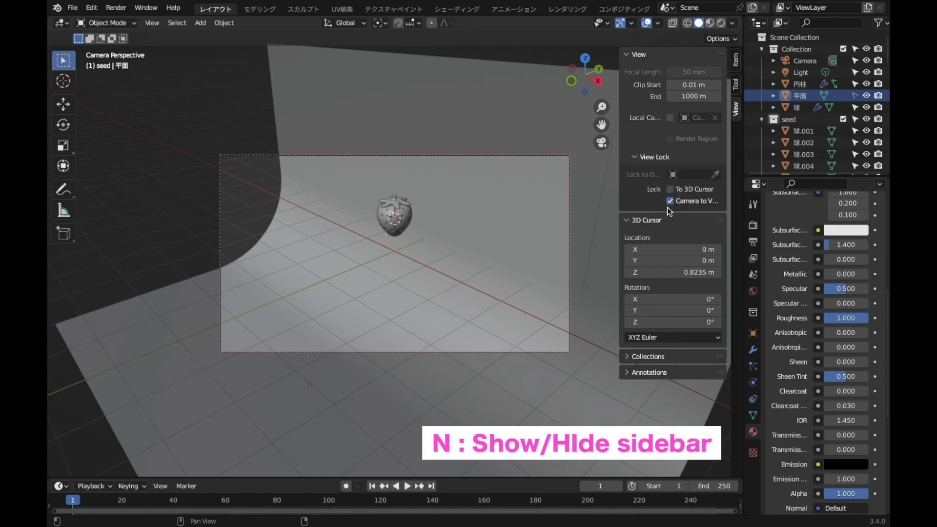
pyautogui.press('n')
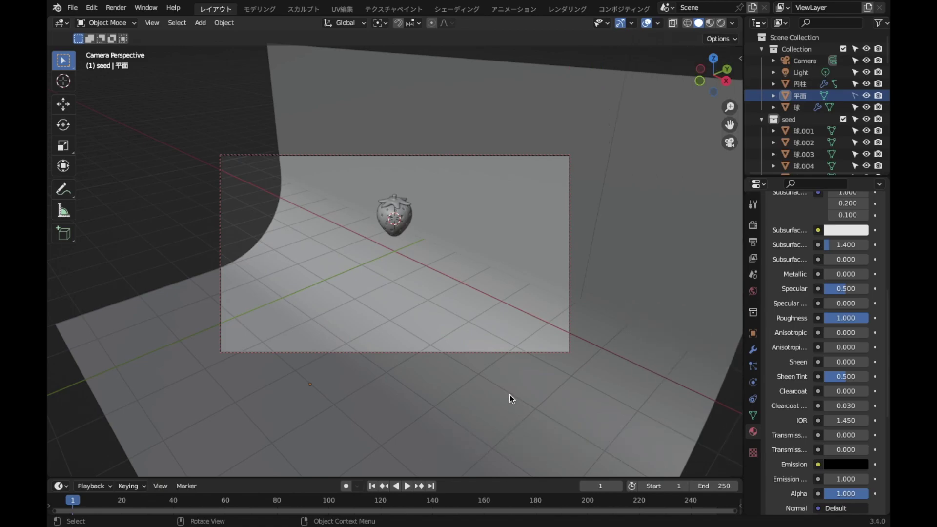
pyautogui.moveTo(332, 294)
pyautogui.mouseDown(button='middle')
pyautogui.moveTo(394, 279)
pyautogui.moveTo(418, 240)
pyautogui.moveTo(394, 288)
pyautogui.moveTo(429, 268)
pyautogui.moveTo(422, 267)
pyautogui.mouseUp(button='middle')
pyautogui.scroll(3, 395, 288)
# Dolly the camera in, select the strawberry with its seeds, and give it a first tilt.
pyautogui.scroll(1, 422, 253)
pyautogui.scroll(2, 419, 243)
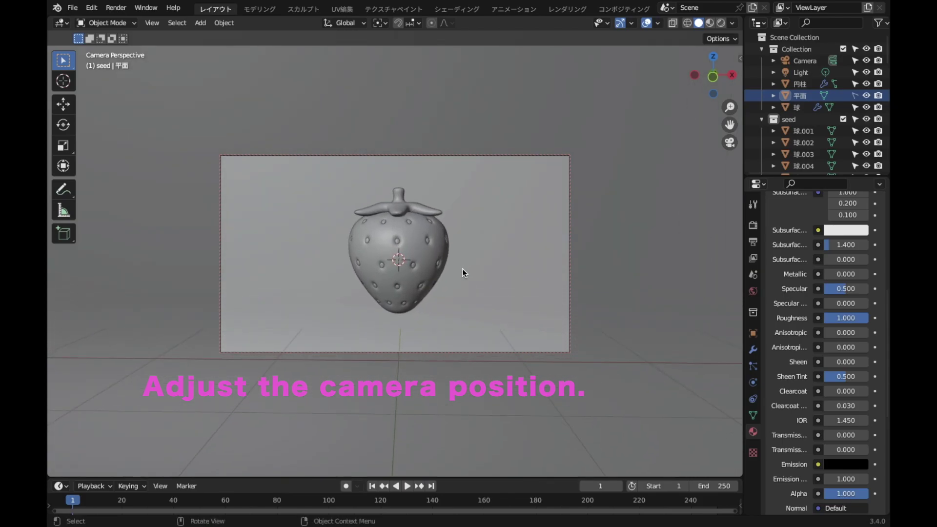
pyautogui.moveTo(327, 179); pyautogui.dragTo(480, 321)
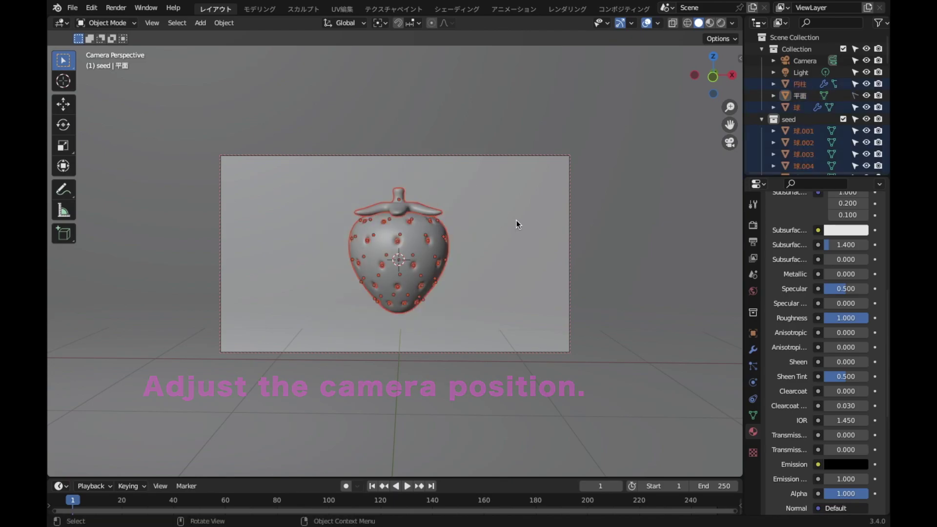
pyautogui.press('r')
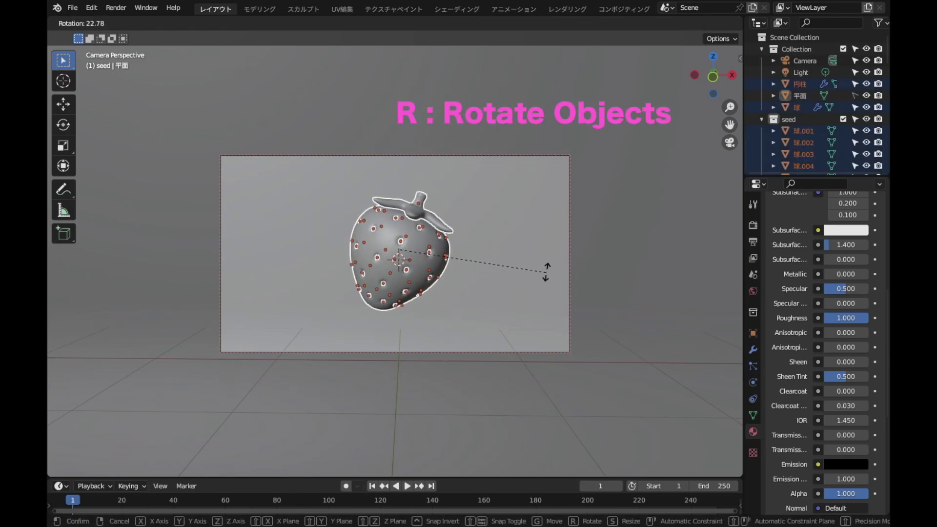
pyautogui.click(545, 271)
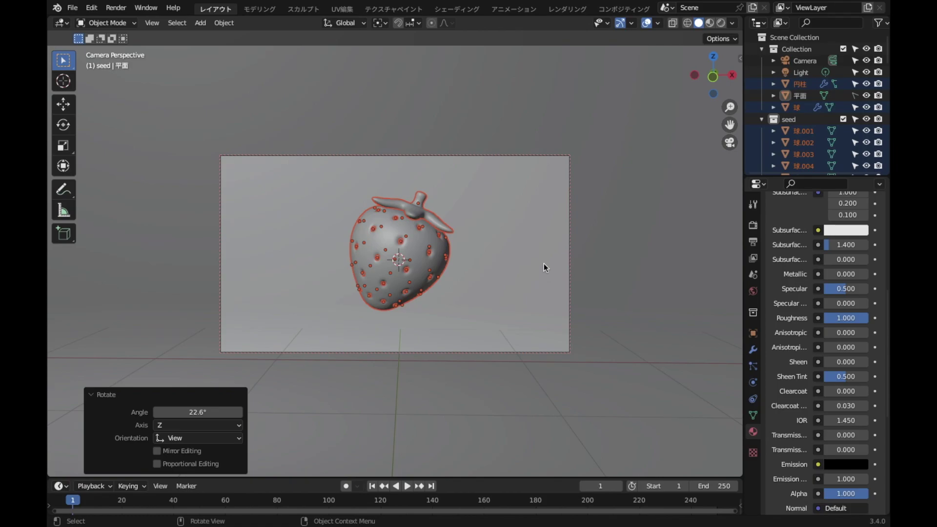
# Rotate the strawberry 12.7° about X, -11.8° about Z, then 3.49° more.
pyautogui.press('r')
pyautogui.press('x')
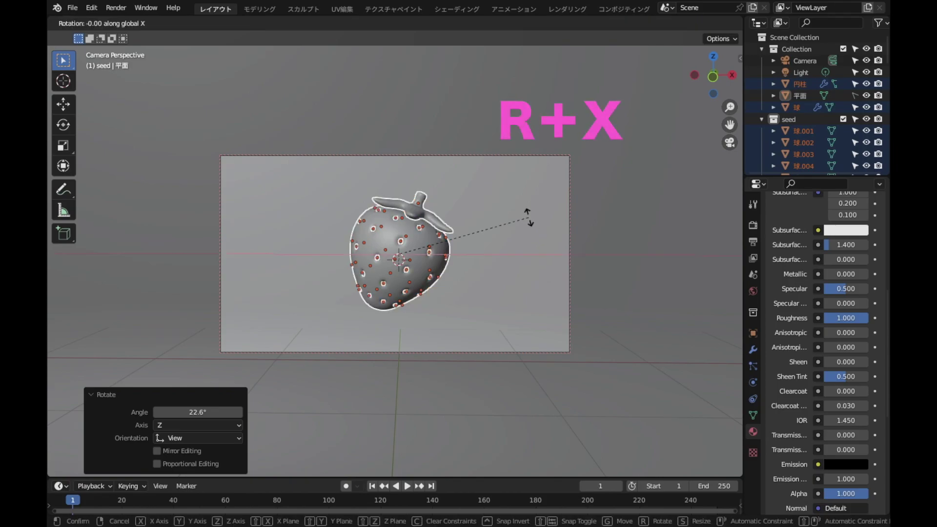
pyautogui.click(506, 196)
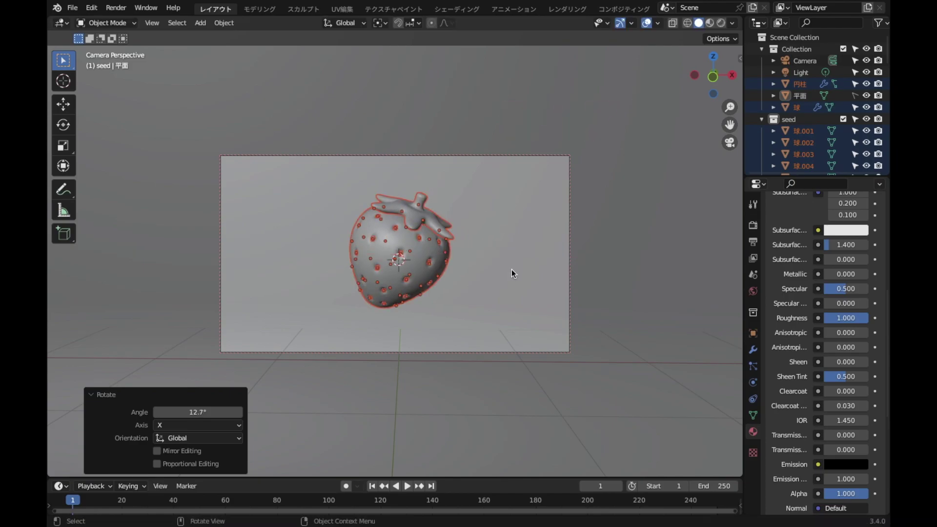
pyautogui.press('r')
pyautogui.press('z')
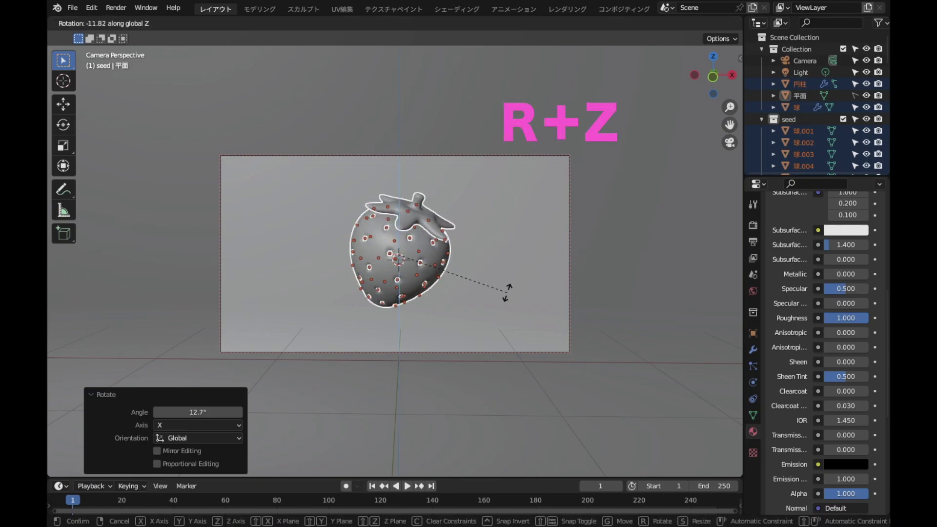
pyautogui.click(507, 291)
pyautogui.press('r')
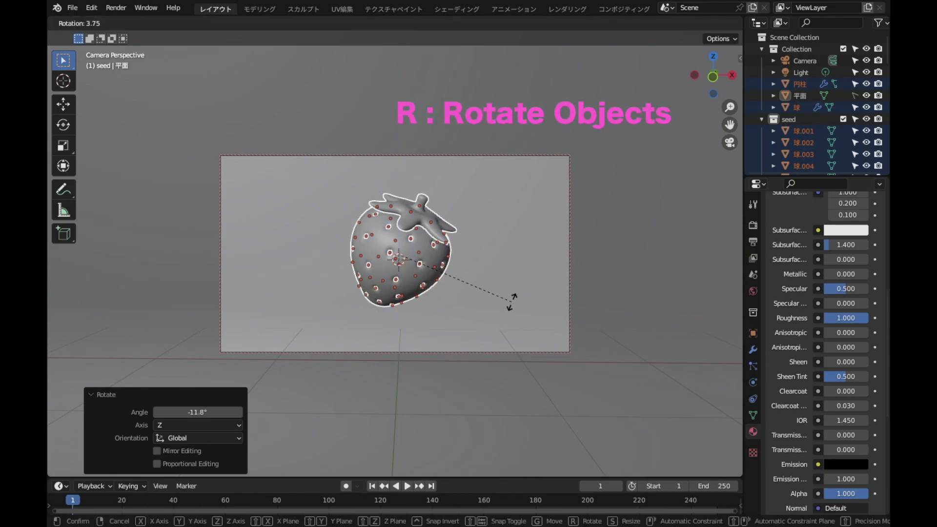
pyautogui.click(511, 300)
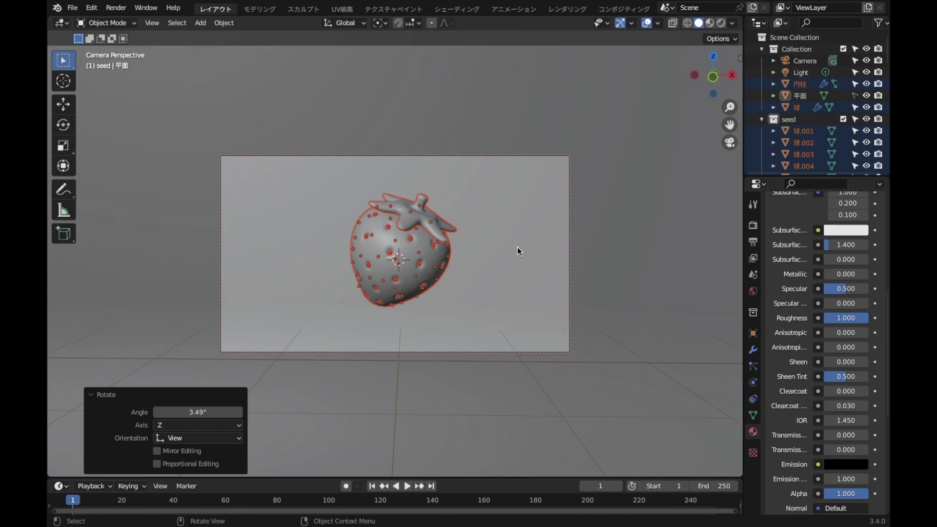
pyautogui.click(517, 249)
pyautogui.scroll(1, 516, 241)
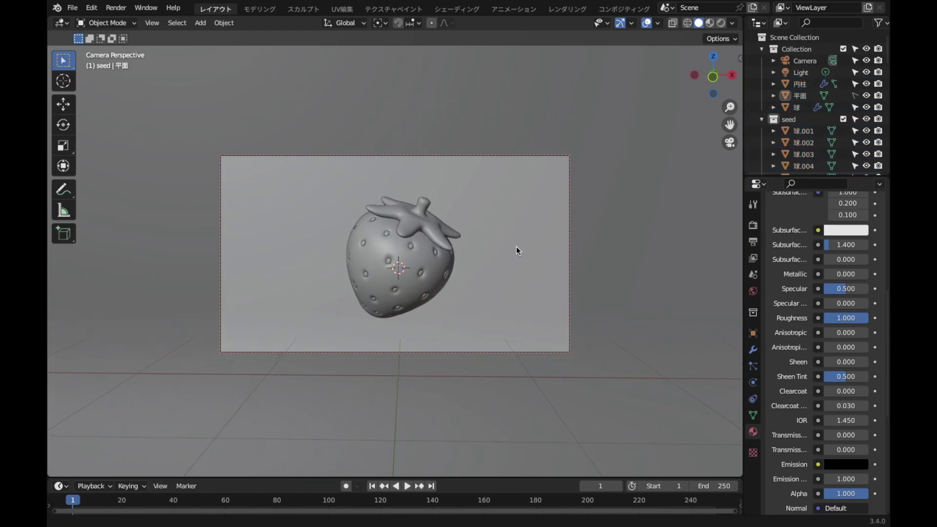
# Leave camera view, zoom out, switch to Rendered shading, and select the point light.
pyautogui.scroll(1, 516, 244)
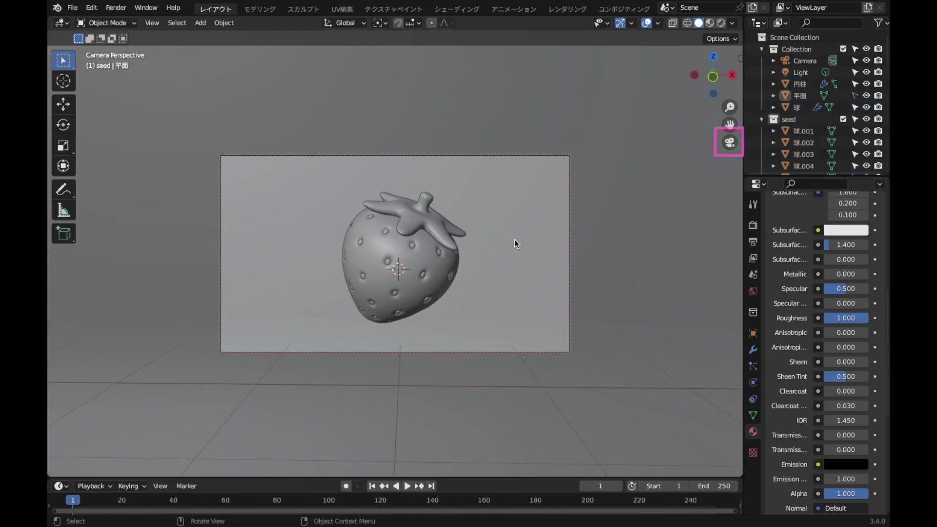
pyautogui.click(729, 142)
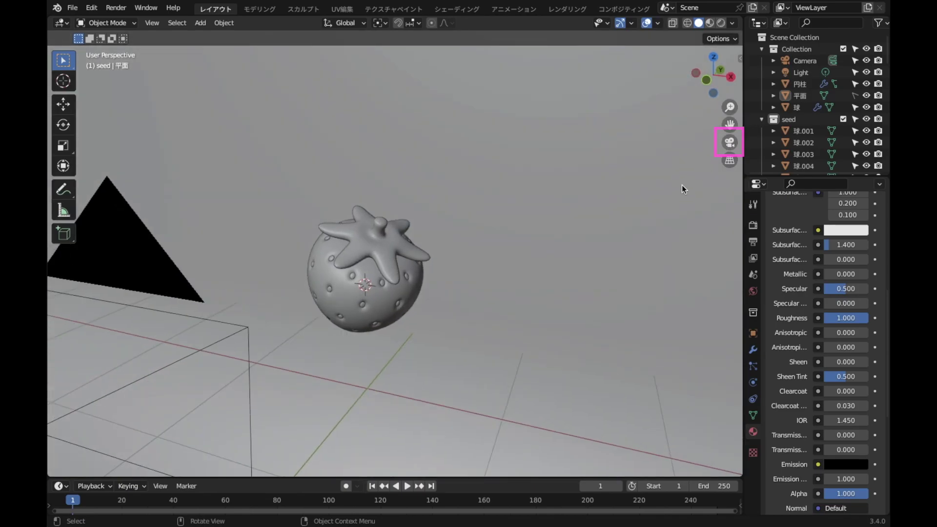
pyautogui.scroll(-3, 537, 323)
pyautogui.scroll(-2, 538, 324)
pyautogui.scroll(-2, 537, 324)
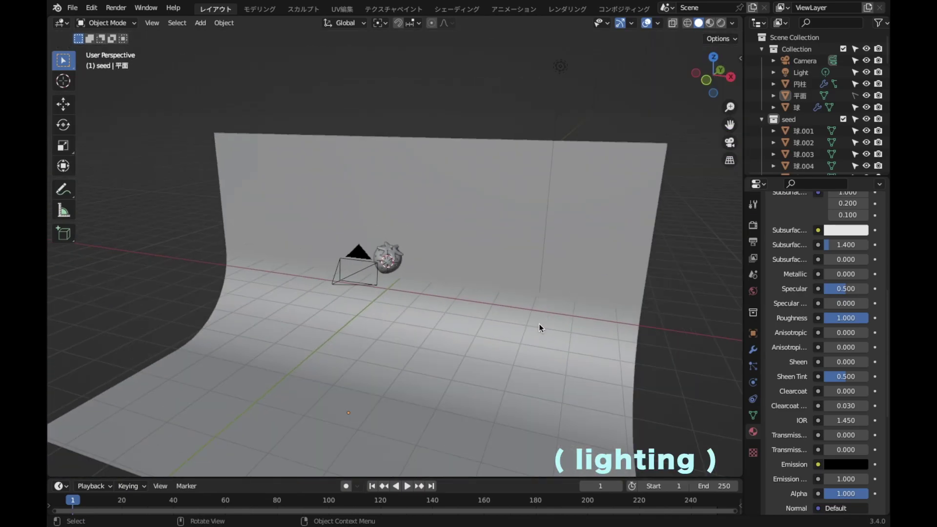
pyautogui.scroll(-2, 539, 324)
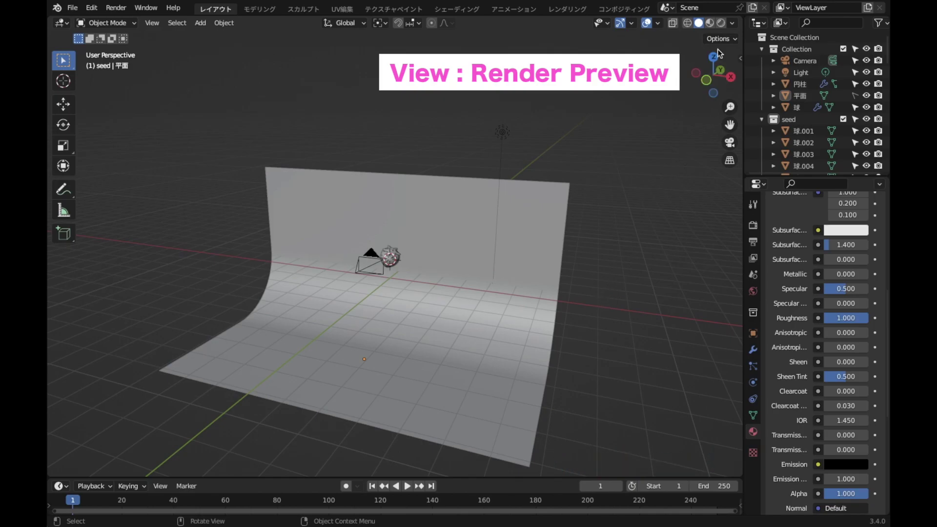
pyautogui.click(720, 23)
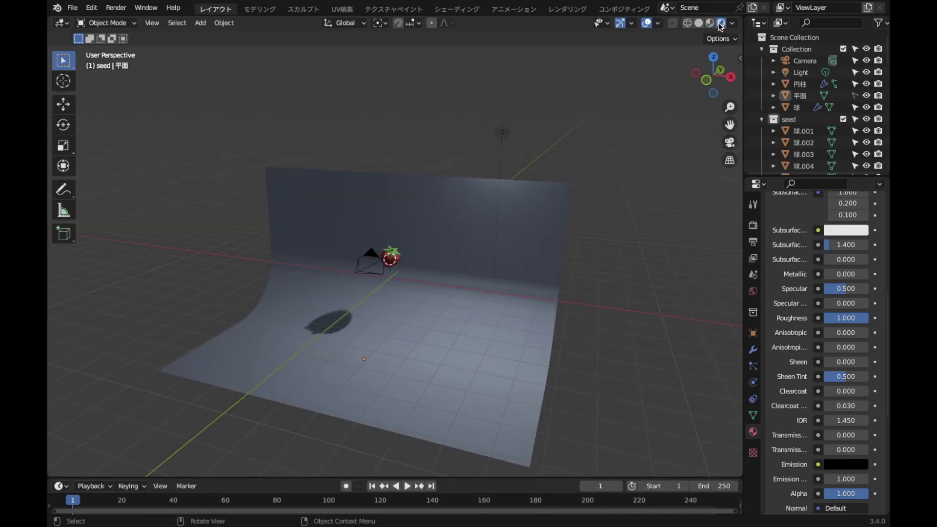
pyautogui.click(504, 134)
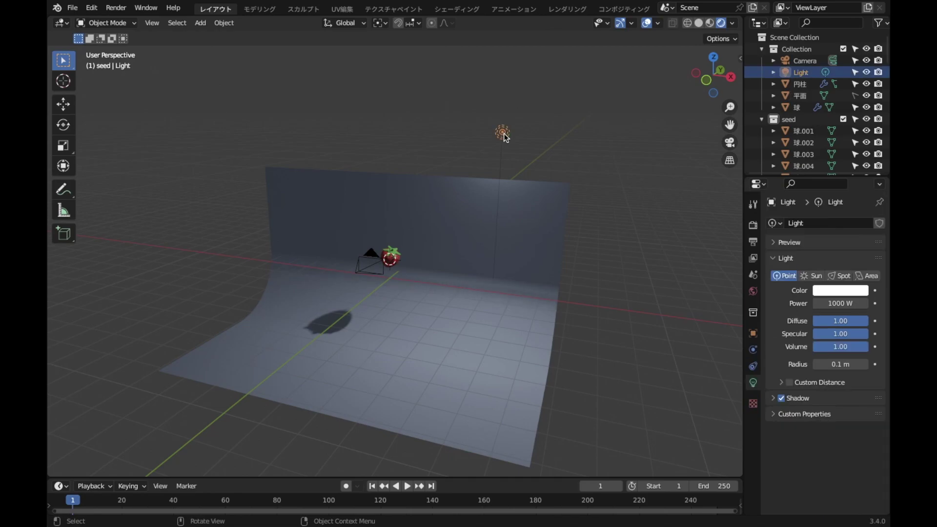
# Move the point light beside the camera and lower it along Z.
pyautogui.click(714, 57)
pyautogui.keyDown('shift'); pyautogui.moveTo(525, 307); pyautogui.dragTo(530, 297, button='middle'); pyautogui.keyUp('shift')
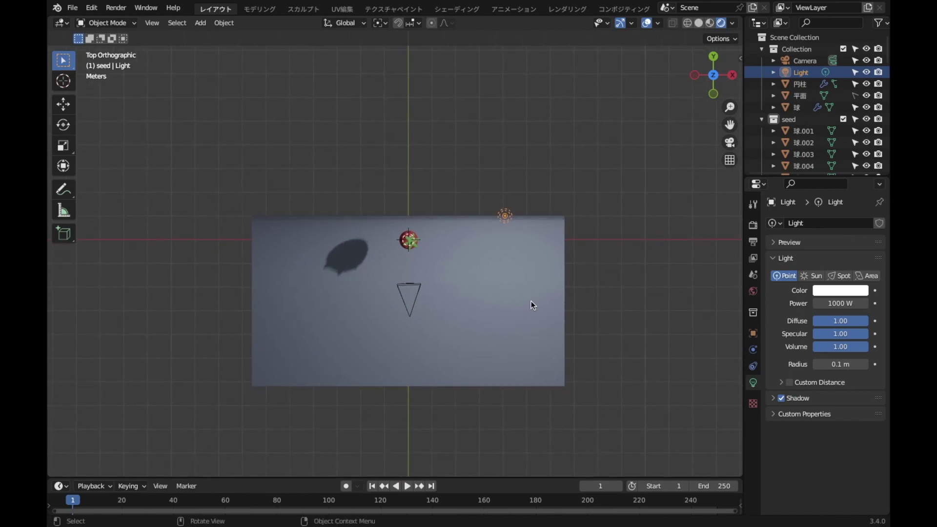
pyautogui.press('g')
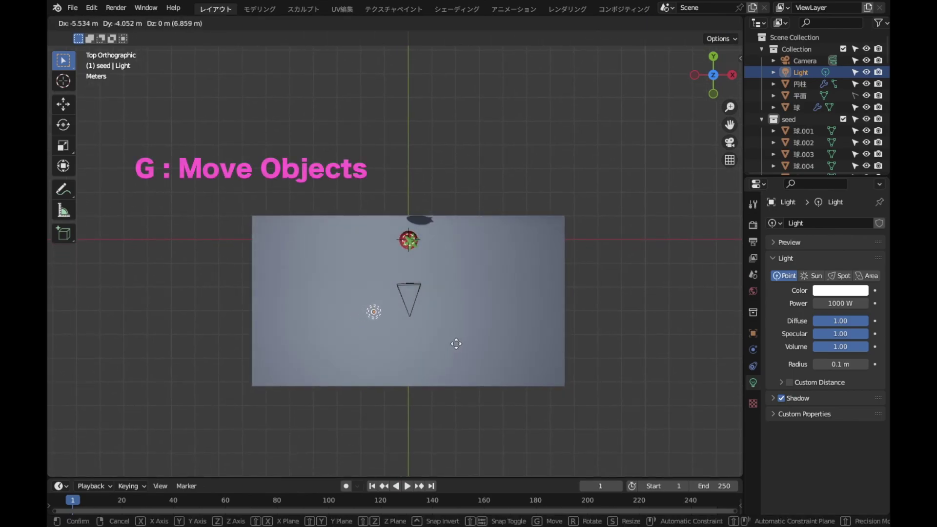
pyautogui.click(456, 342)
pyautogui.moveTo(610, 369); pyautogui.dragTo(554, 244, button='middle')
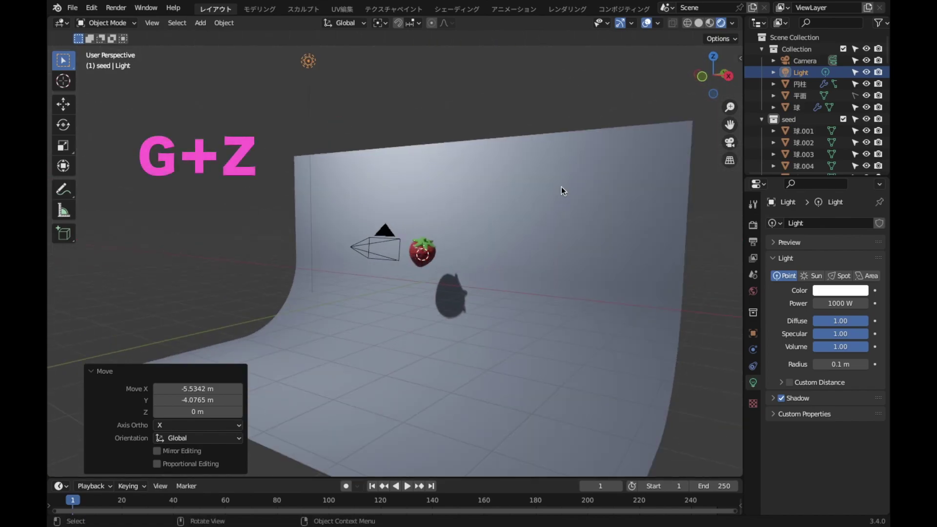
pyautogui.press('g')
pyautogui.press('z')
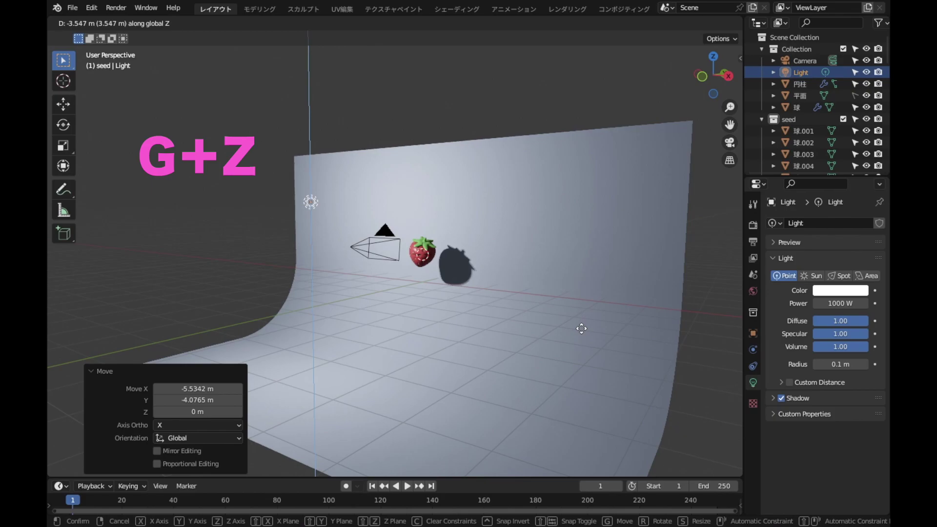
pyautogui.click(584, 335)
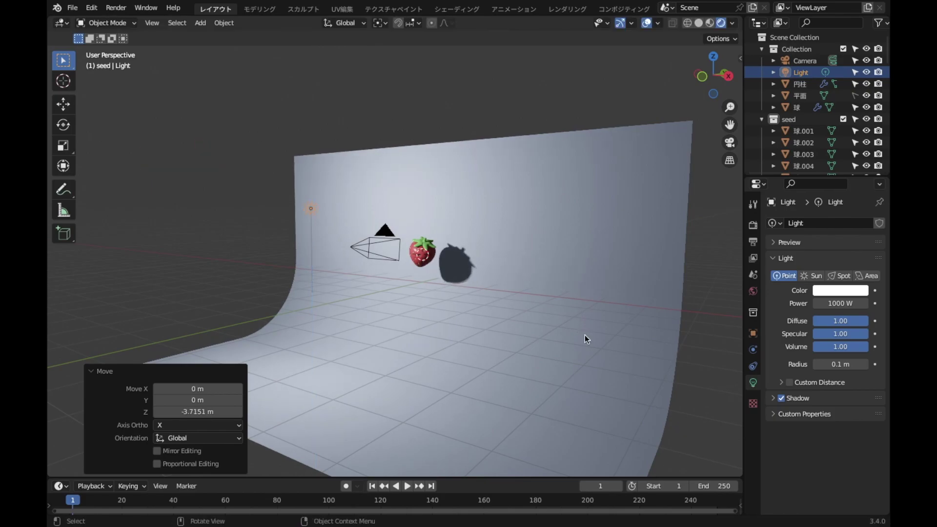
pyautogui.moveTo(584, 334); pyautogui.dragTo(631, 346, button='middle')
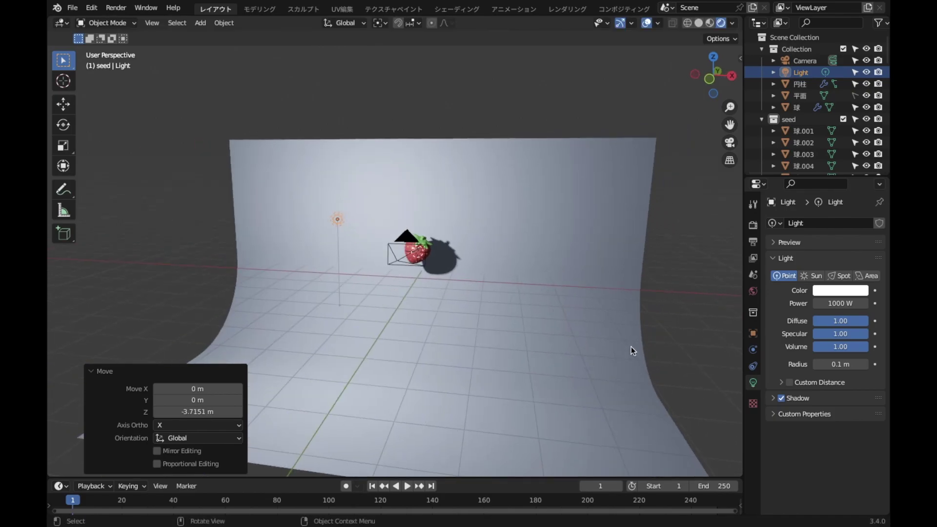
# Set the point light's power to 300 W.
pyautogui.click(842, 303)
pyautogui.write('300')
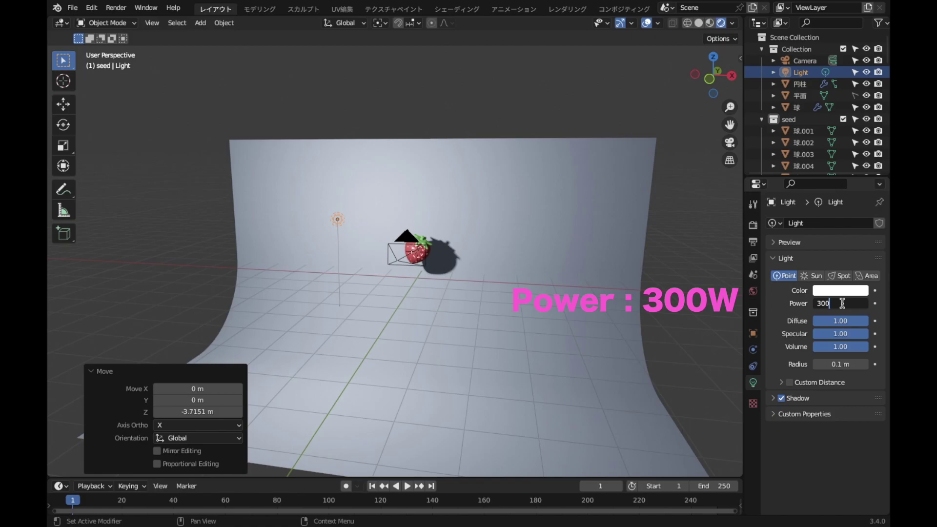
pyautogui.press('Return')
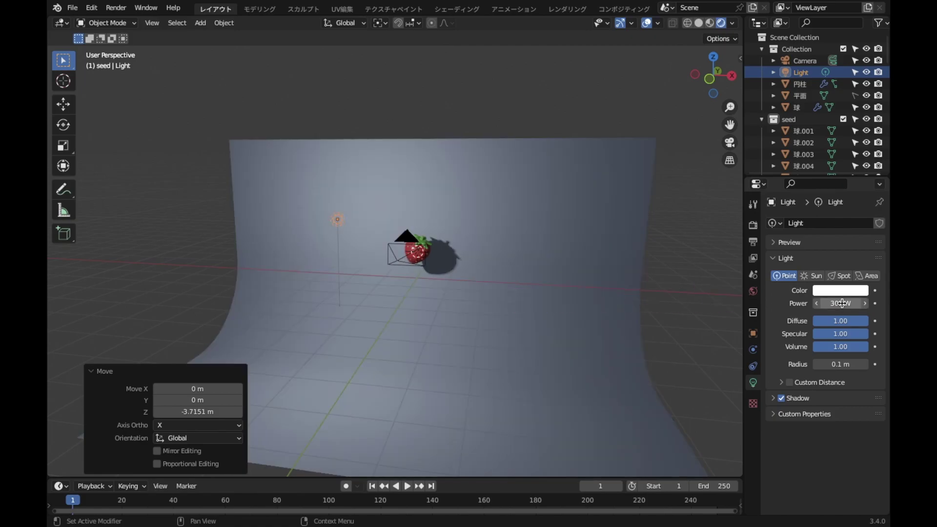
# Set the render engine to Cycles.
pyautogui.click(752, 226)
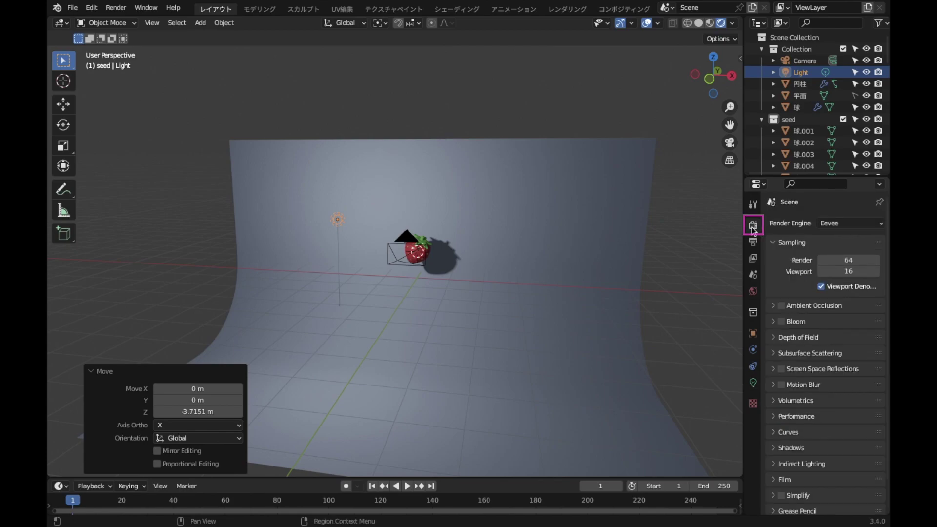
pyautogui.click(853, 224)
pyautogui.click(849, 261)
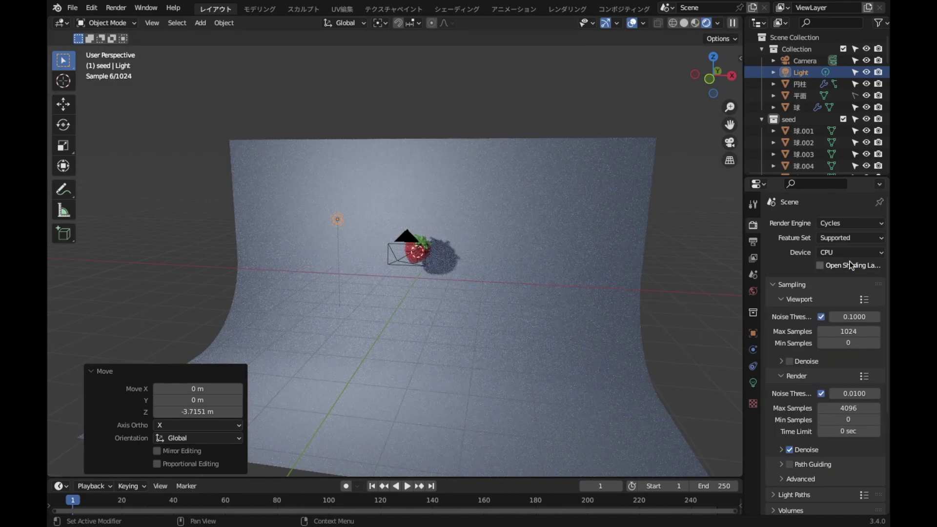
pyautogui.scroll(2, 592, 190)
pyautogui.scroll(2, 591, 190)
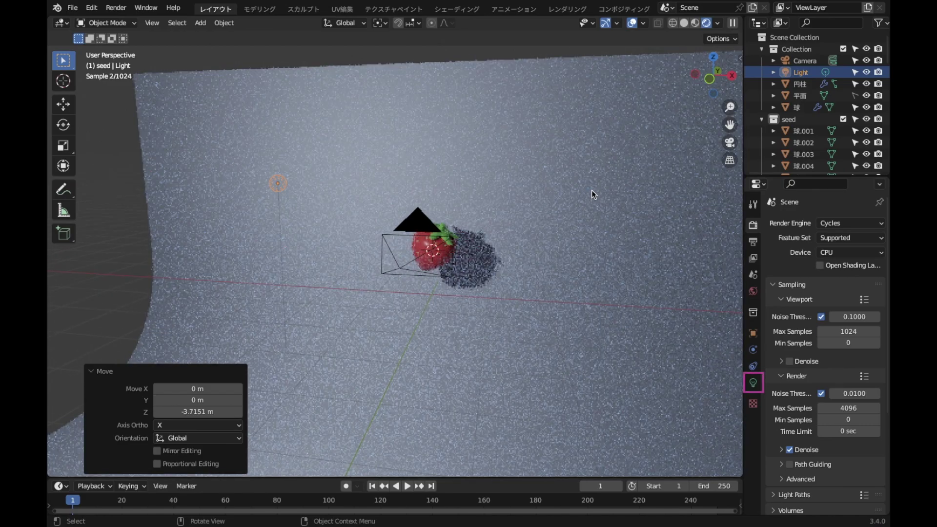
pyautogui.click(753, 383)
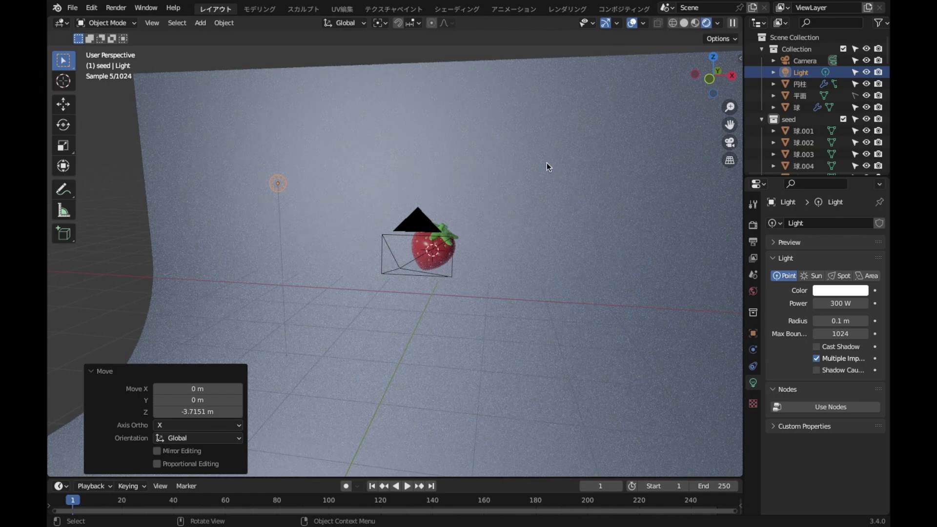
# Shift the point light -0.083 m in X and 0.417 m in Y from top view.
pyautogui.click(713, 57)
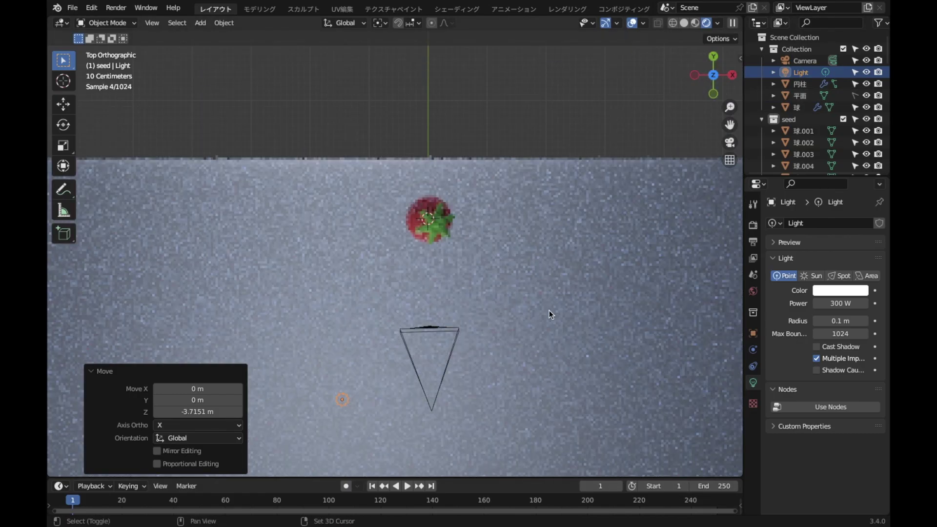
pyautogui.scroll(-1, 537, 339)
pyautogui.keyDown('shift'); pyautogui.moveTo(534, 338); pyautogui.dragTo(493, 288, button='middle'); pyautogui.keyUp('shift')
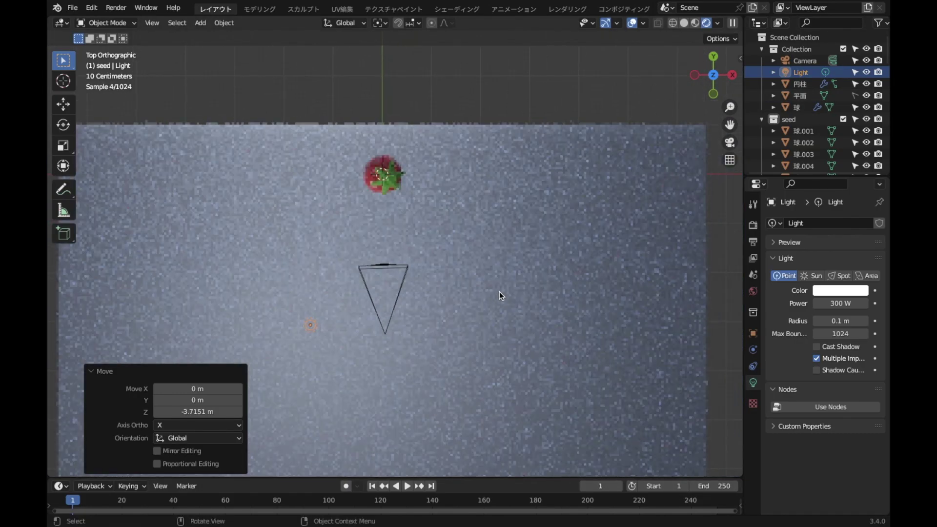
pyautogui.press('g')
pyautogui.click(490, 274)
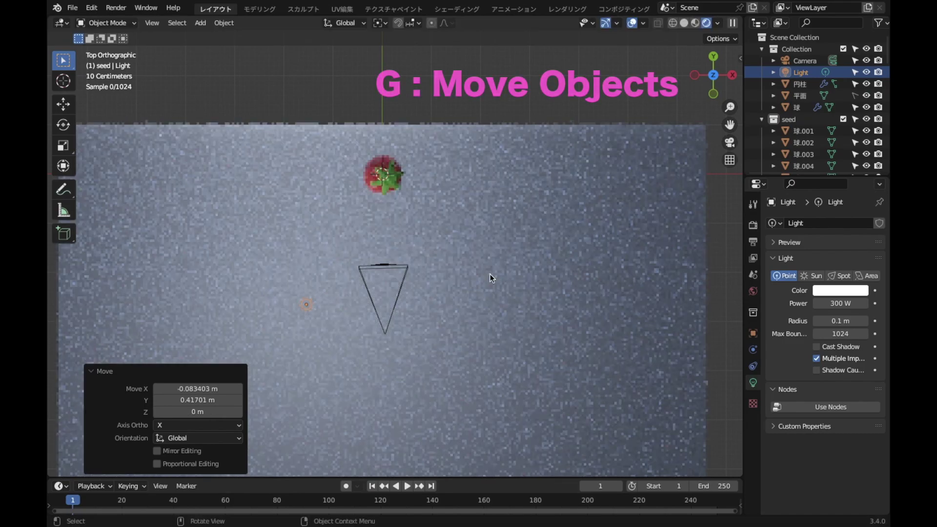
pyautogui.moveTo(550, 338); pyautogui.dragTo(511, 183, button='middle')
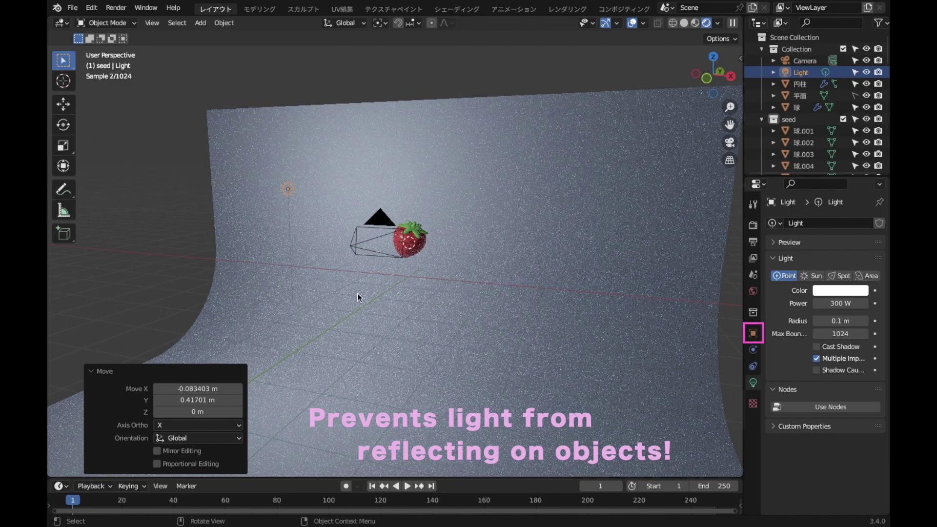
# Uncheck Glossy in the light's Ray Visibility so it leaves no reflection highlight.
pyautogui.click(751, 333)
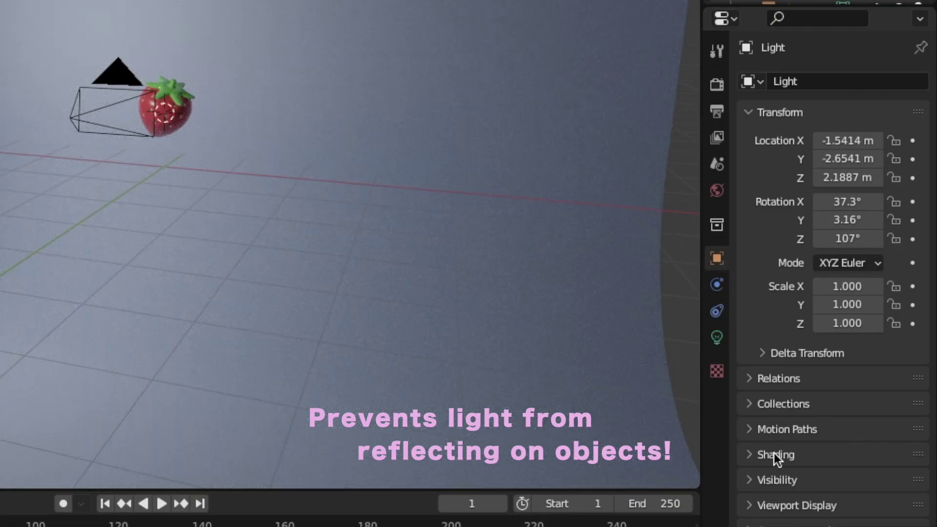
pyautogui.click(751, 481)
pyautogui.scroll(-5, 911, 442)
pyautogui.scroll(-4, 910, 443)
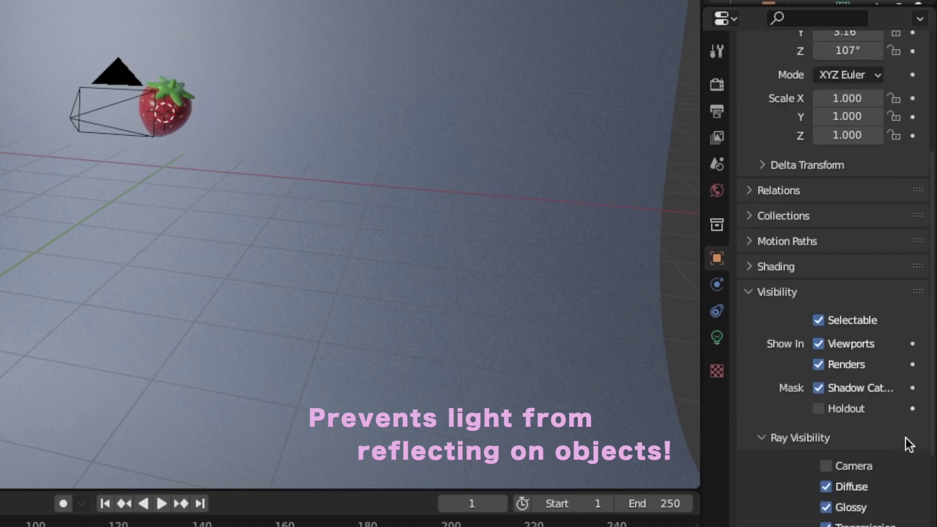
pyautogui.scroll(-2, 908, 441)
pyautogui.scroll(-3, 908, 443)
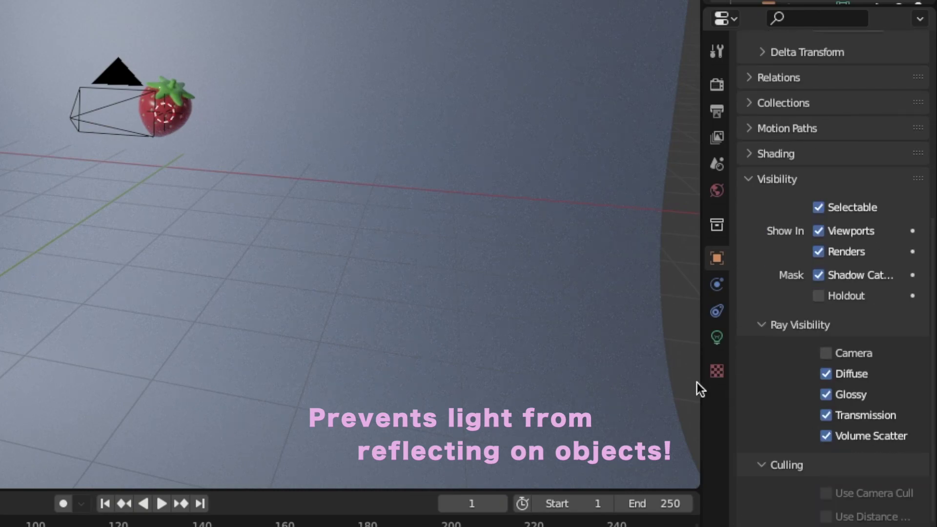
pyautogui.moveTo(419, 138)
pyautogui.mouseDown(button='middle')
pyautogui.moveTo(416, 220)
pyautogui.moveTo(468, 297)
pyautogui.moveTo(454, 227)
pyautogui.moveTo(448, 249)
pyautogui.moveTo(464, 243)
pyautogui.mouseUp(button='middle')
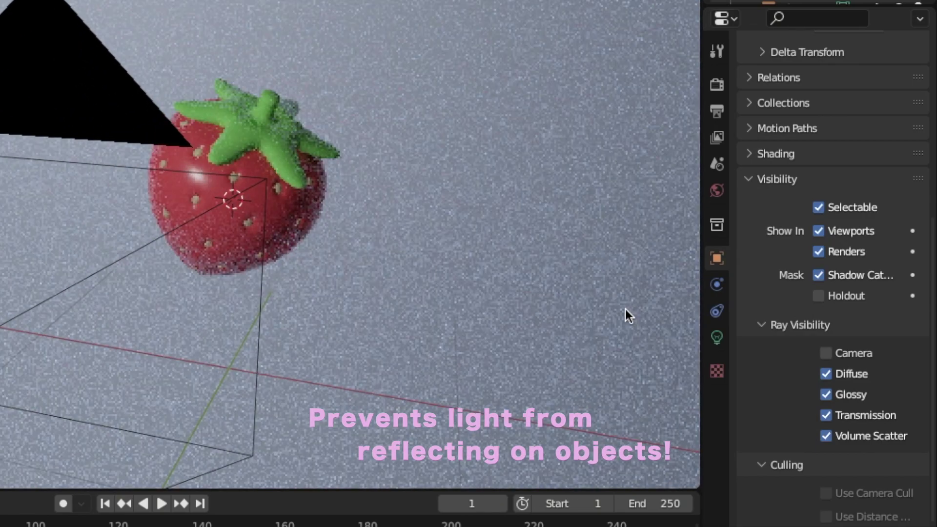
pyautogui.click(827, 395)
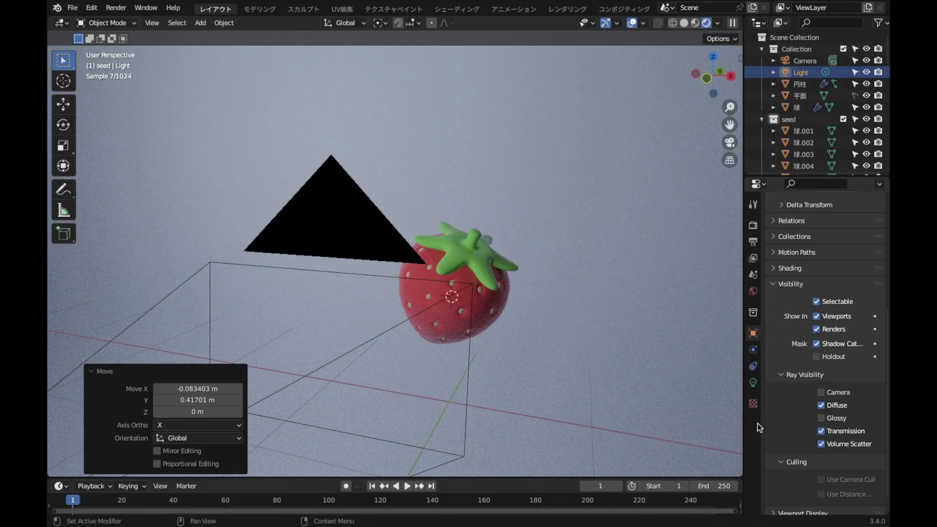
pyautogui.scroll(-4, 554, 392)
pyautogui.scroll(-2, 552, 388)
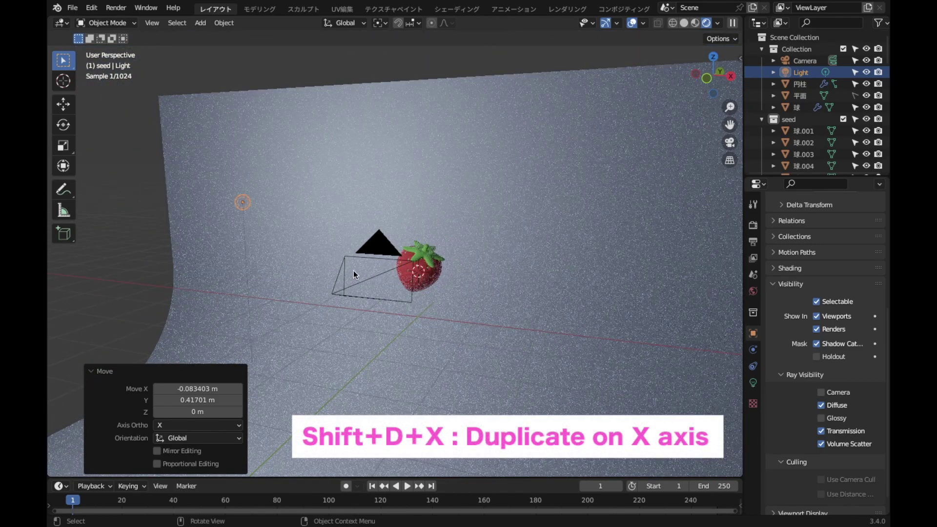
# Duplicate the point light and move the copy 3.568 m along X.
pyautogui.hotkey('shift', 'd')
pyautogui.press('x')
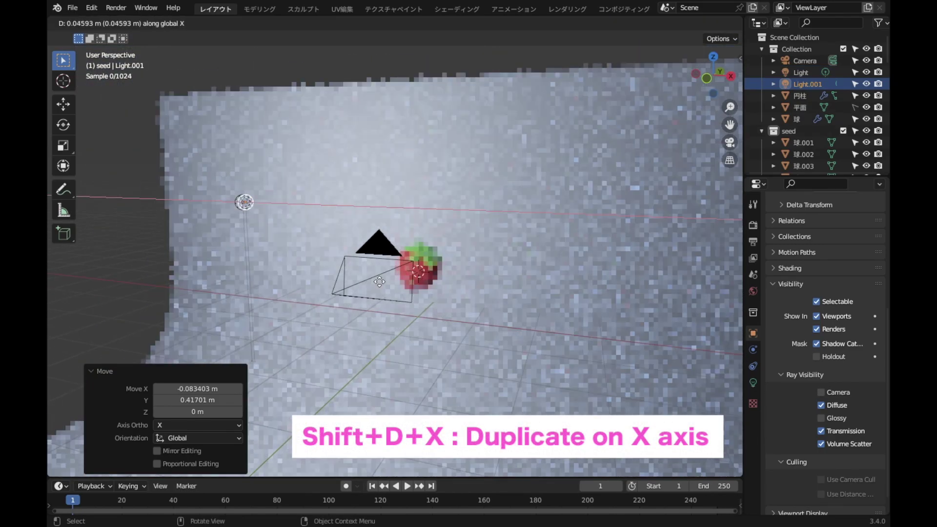
pyautogui.click(646, 373)
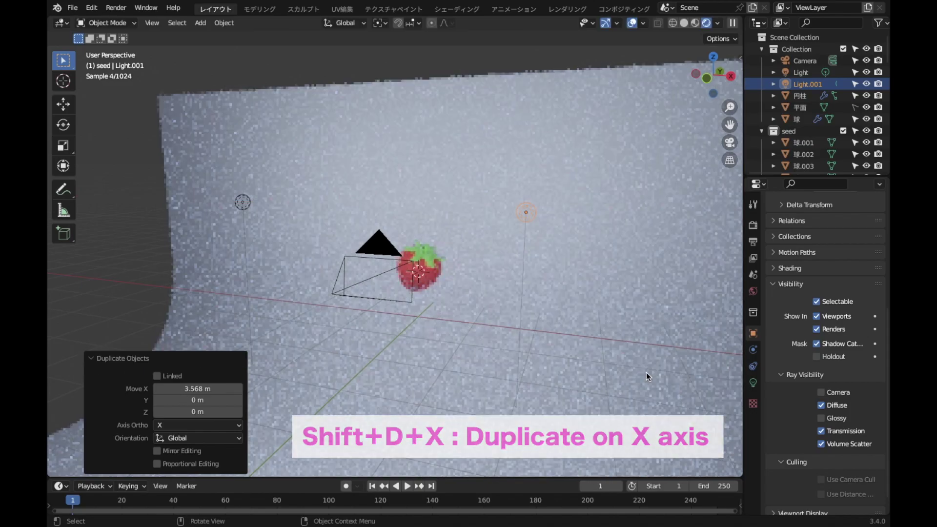
pyautogui.scroll(-1, 541, 340)
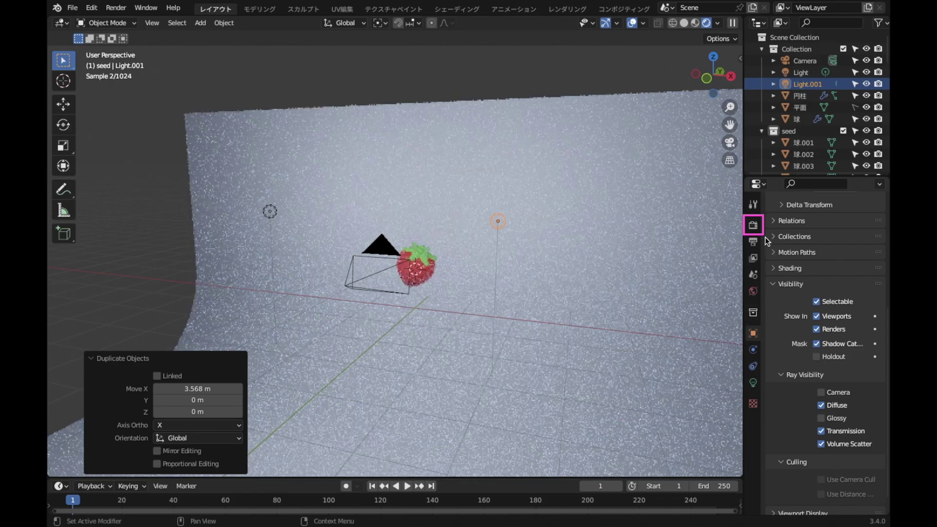
# Set Max Samples to 200 and render the final image.
pyautogui.click(753, 225)
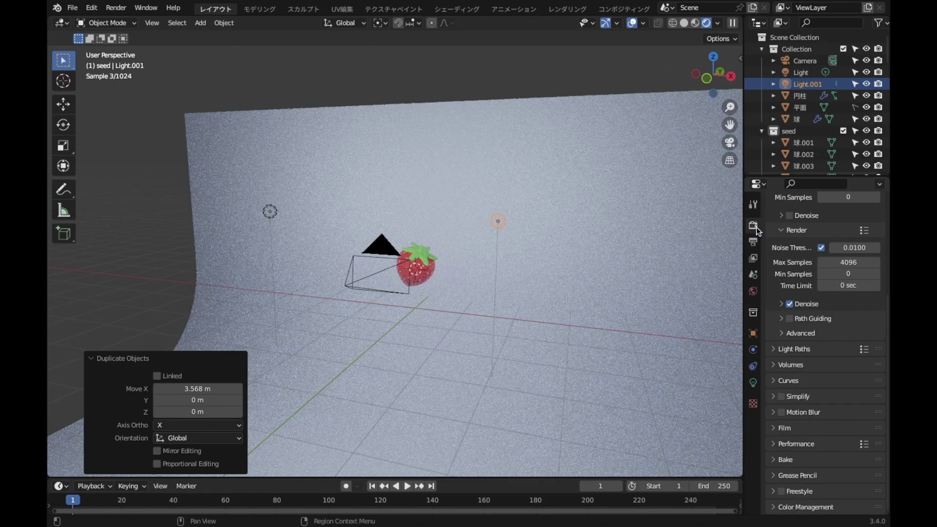
pyautogui.scroll(5, 801, 376)
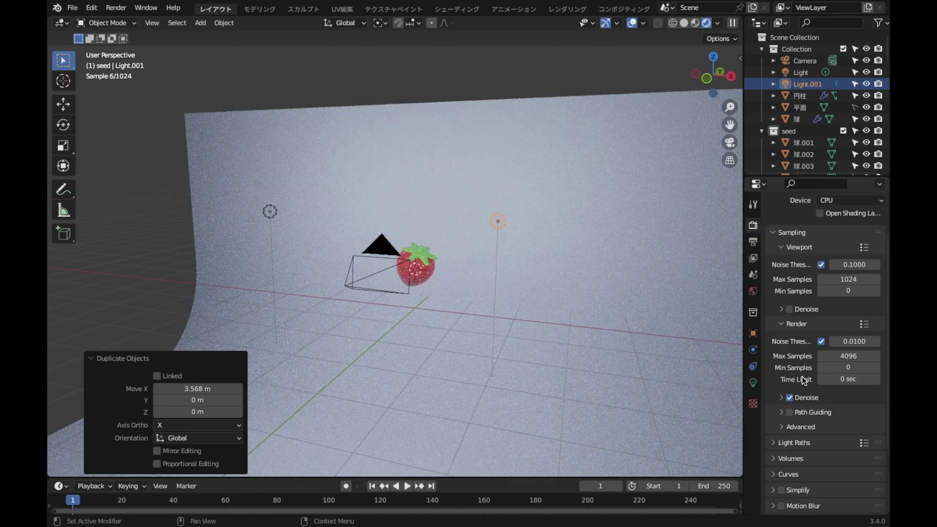
pyautogui.click(856, 357)
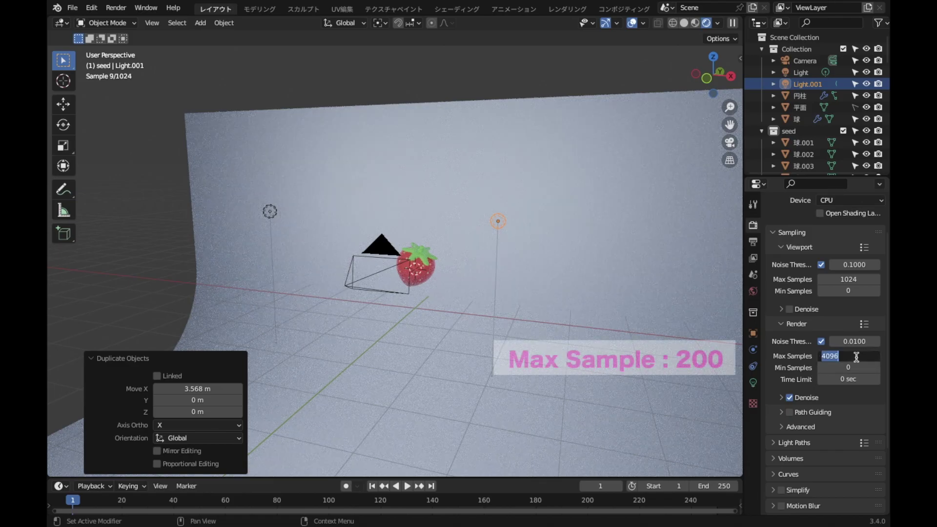
pyautogui.write('200')
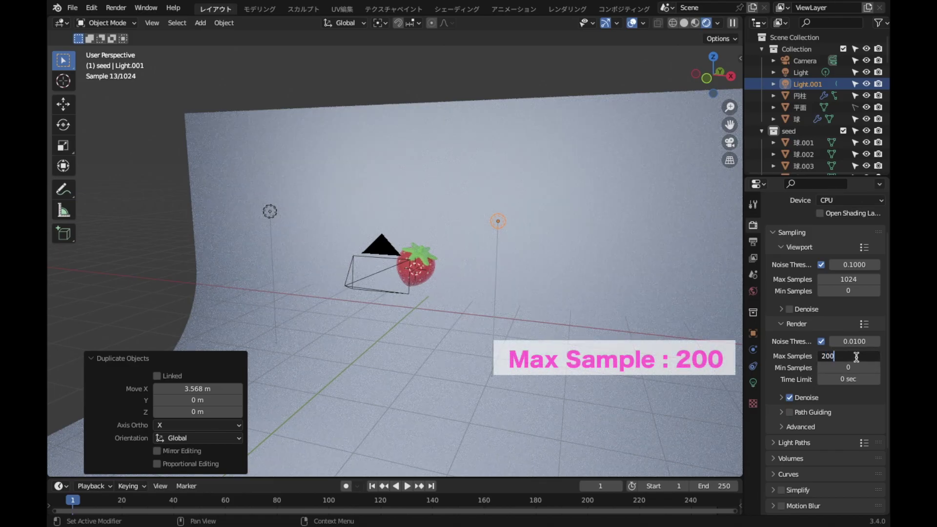
pyautogui.press('Return')
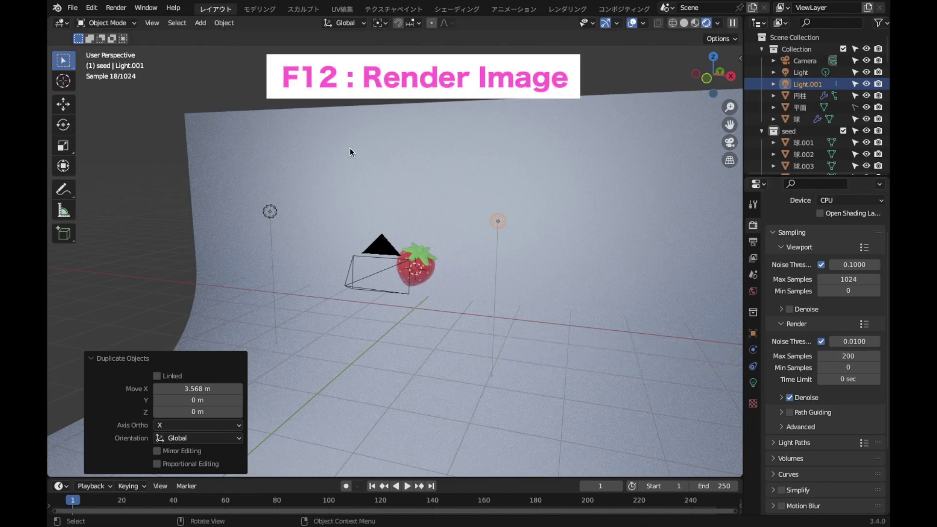
pyautogui.click(115, 8)
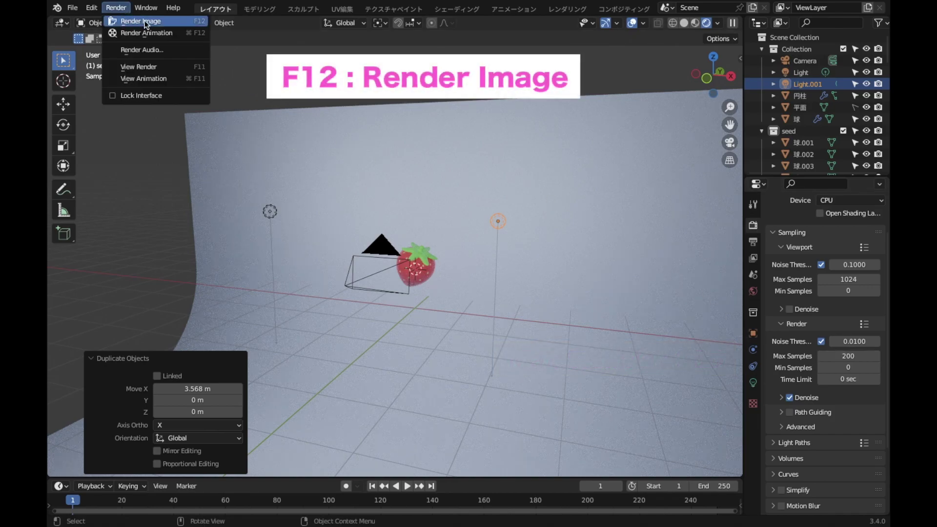
pyautogui.click(181, 22)
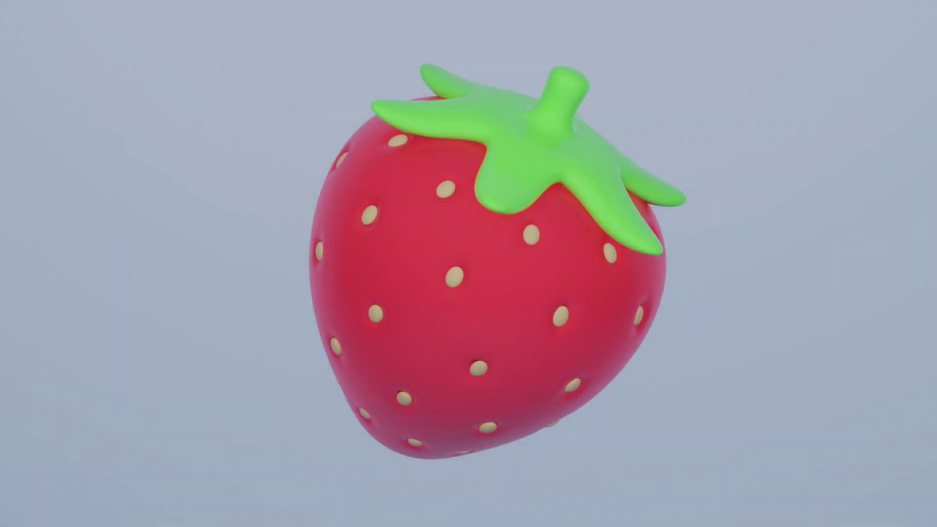